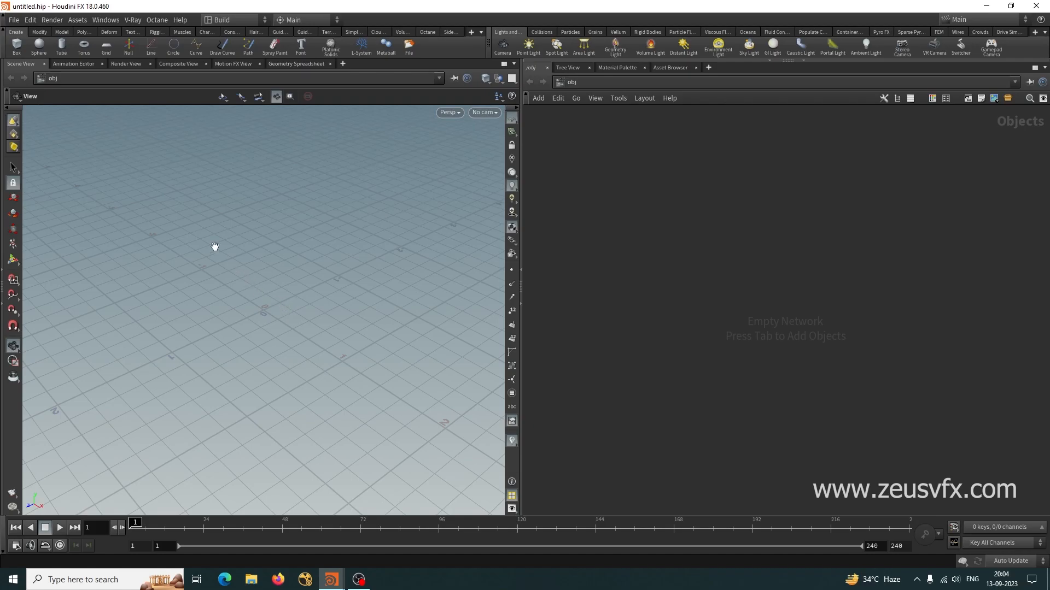
Try to open the recent file $HIP/Desktop/Tutorial.hip
click(14, 21)
mouse_move(80, 55)
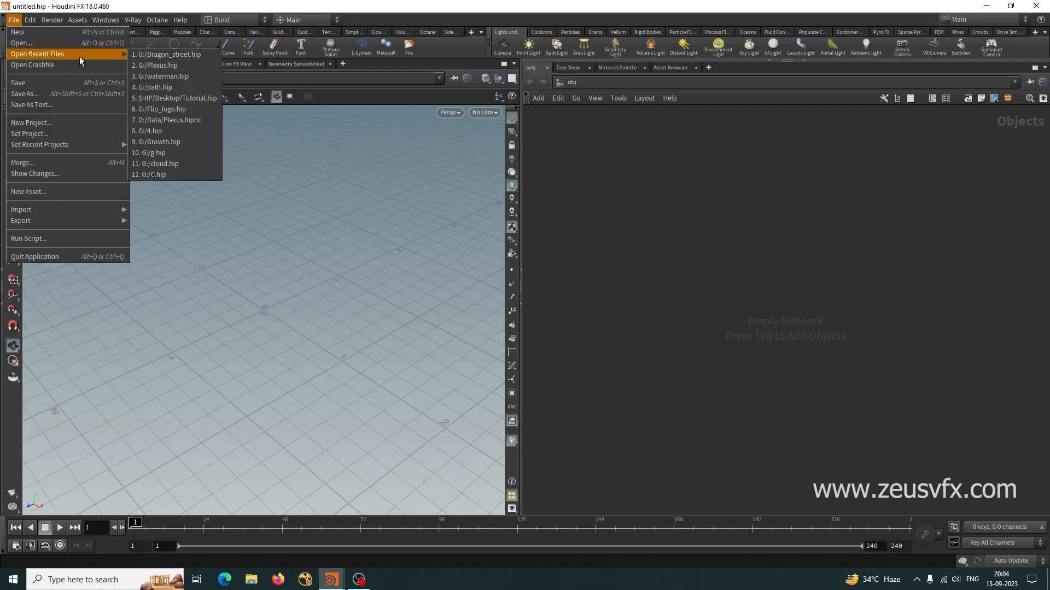
click(186, 97)
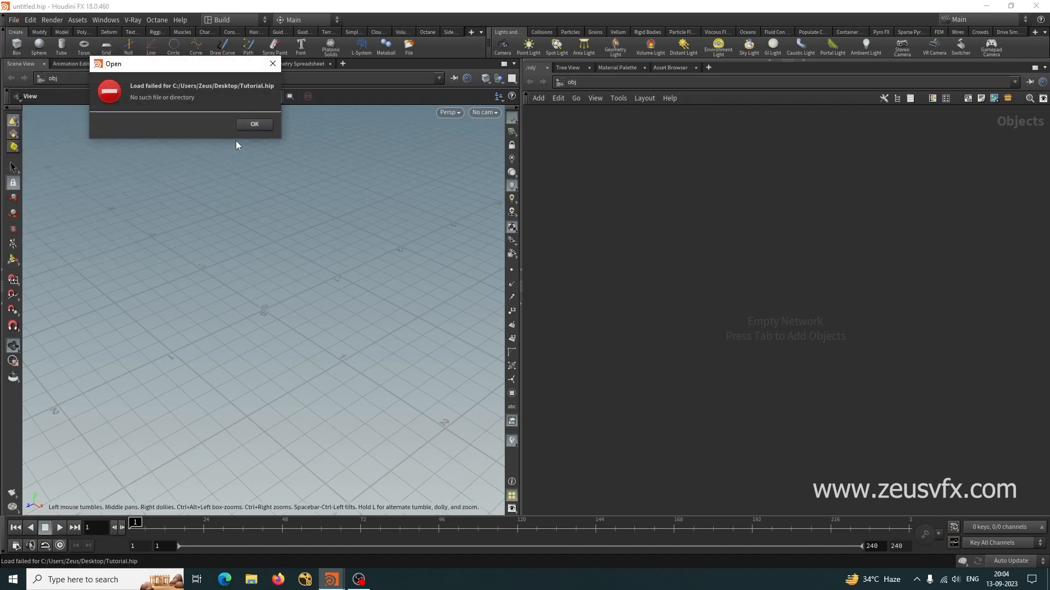
click(252, 125)
Open the scene file Tutorail.hip from the Desktop folder and dismiss the load warnings
click(21, 22)
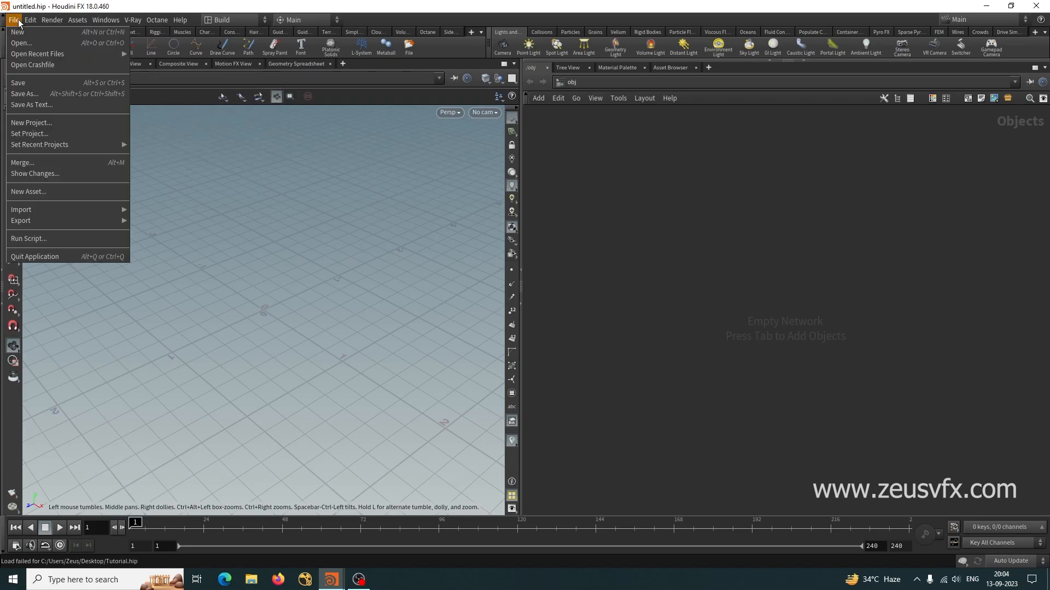
click(37, 43)
click(31, 65)
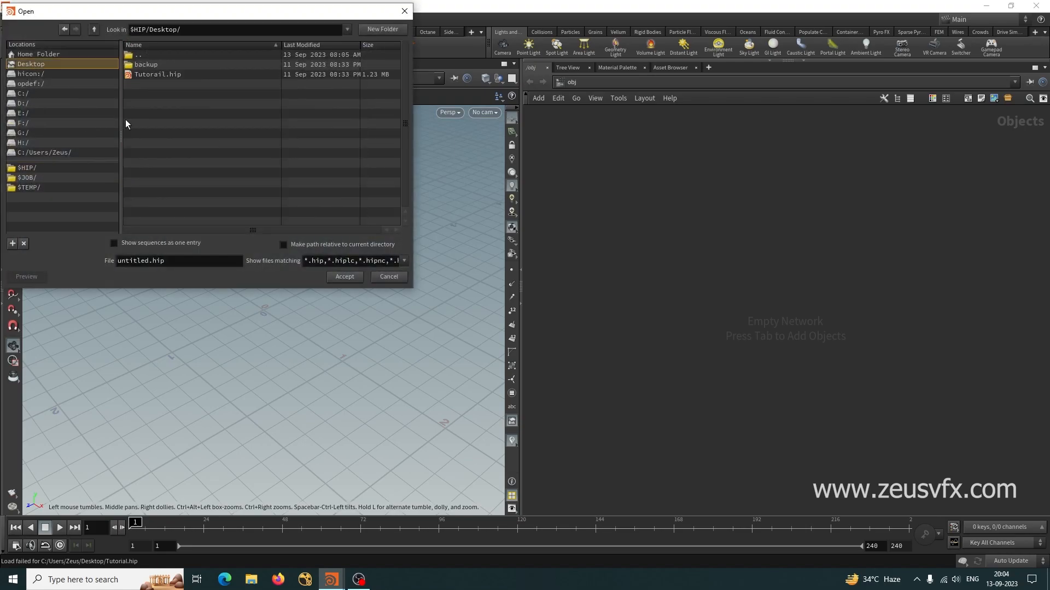
click(175, 76)
click(345, 276)
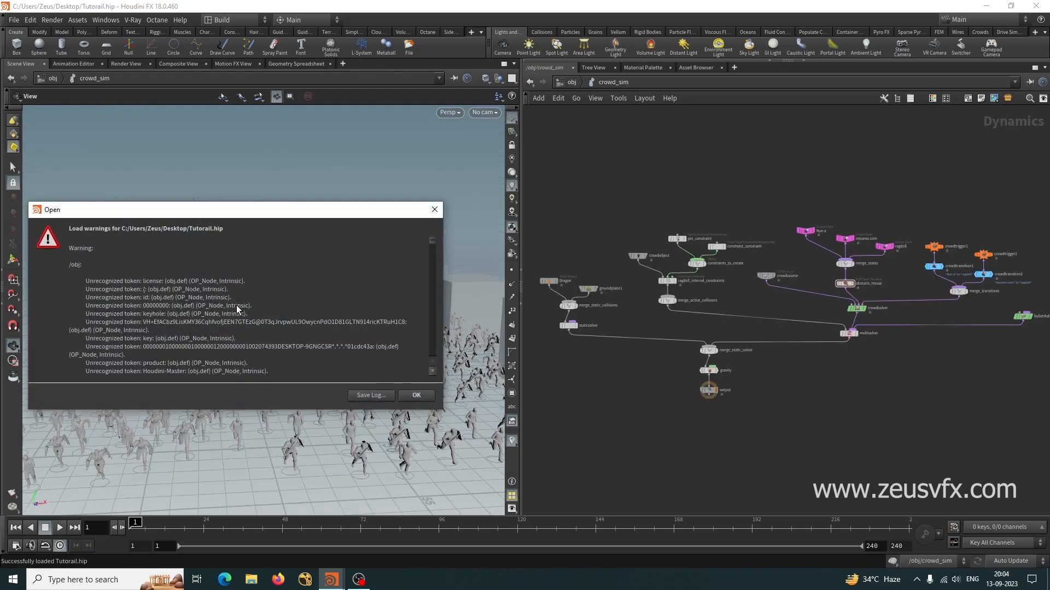
click(416, 395)
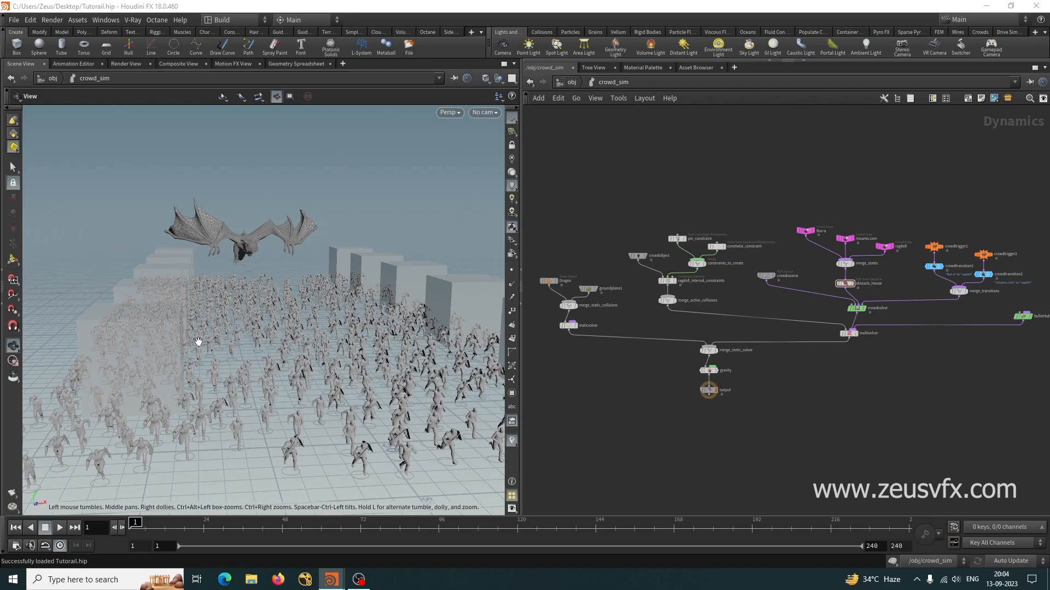
Go up to the obj network and select the six crowd-related nodes below House, from the mocap biped to groundplane_object1
drag(208, 298, 318, 377)
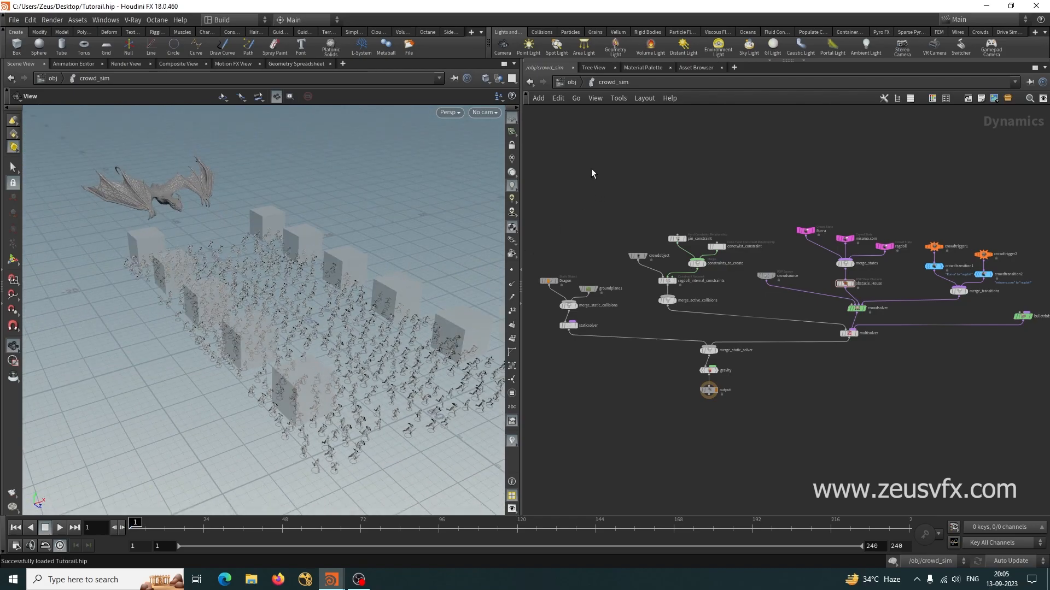
click(571, 83)
middle_drag(654, 383, 602, 333)
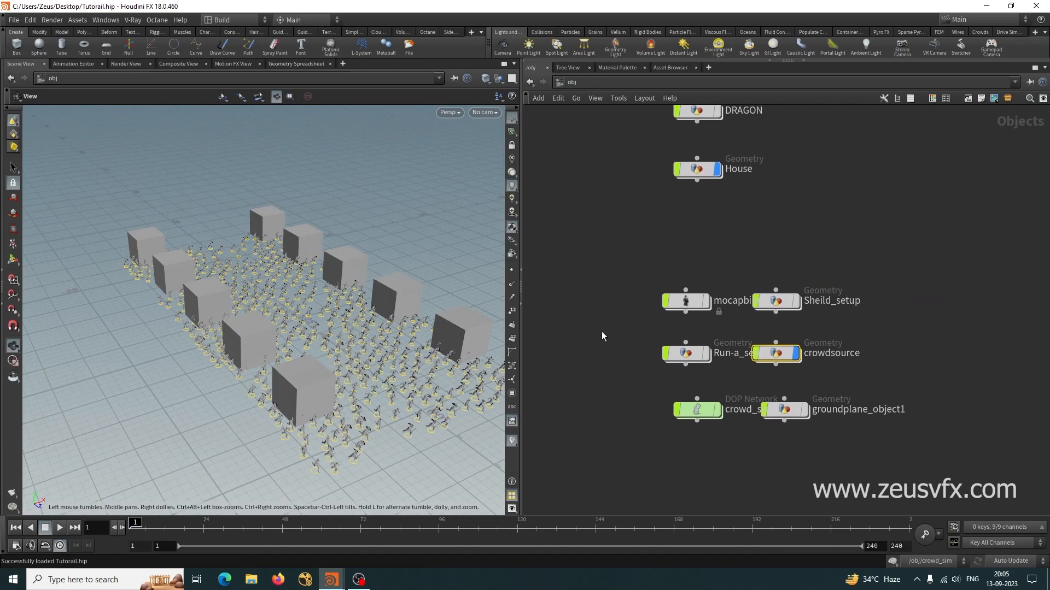
scroll(605, 299, down, 4)
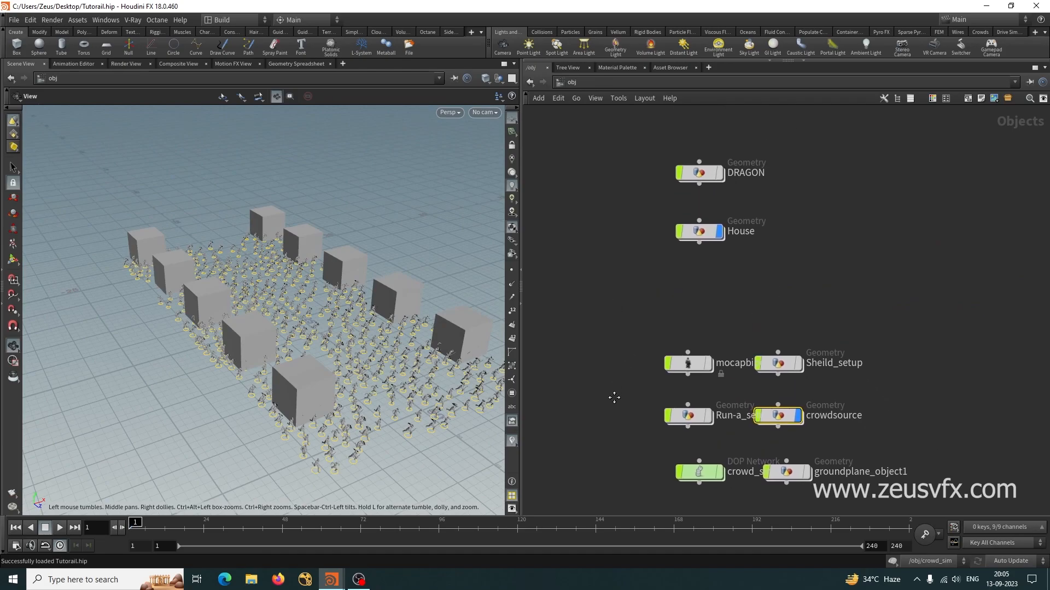
drag(597, 323, 798, 454)
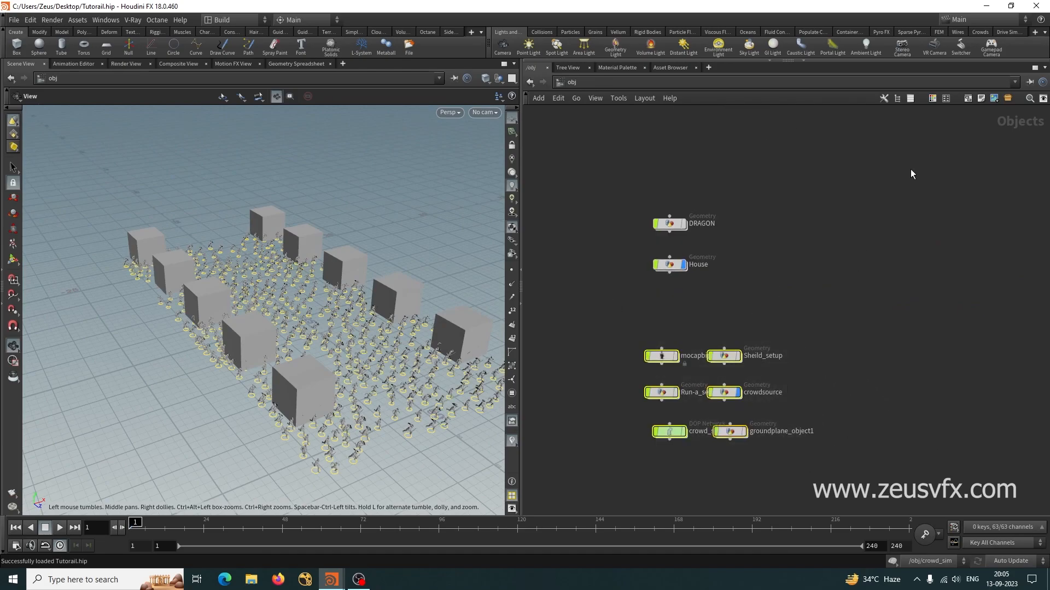
click(982, 98)
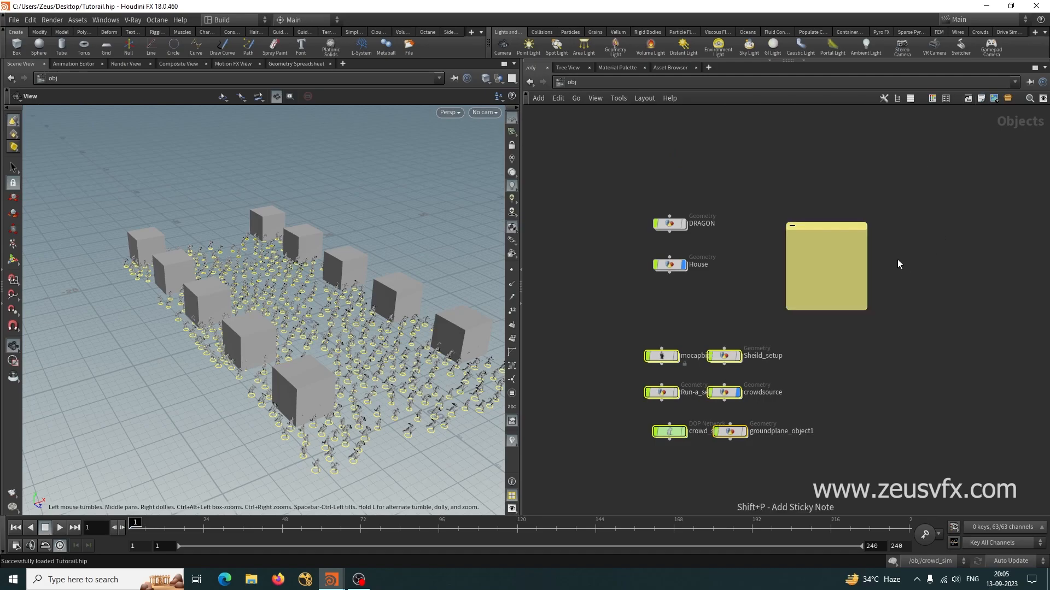
key(ctrl+z)
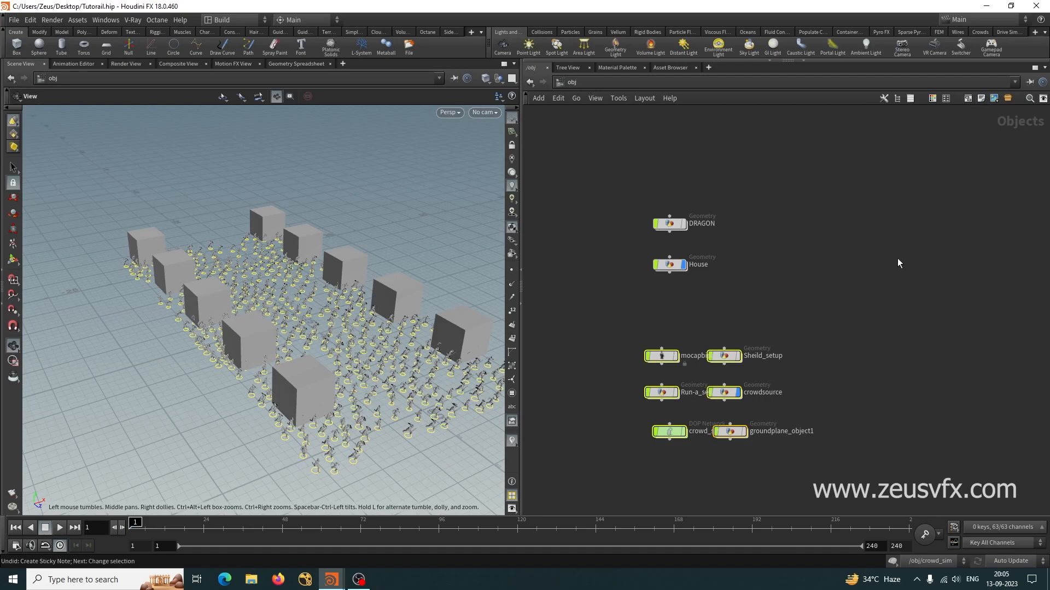
click(995, 99)
click(1022, 277)
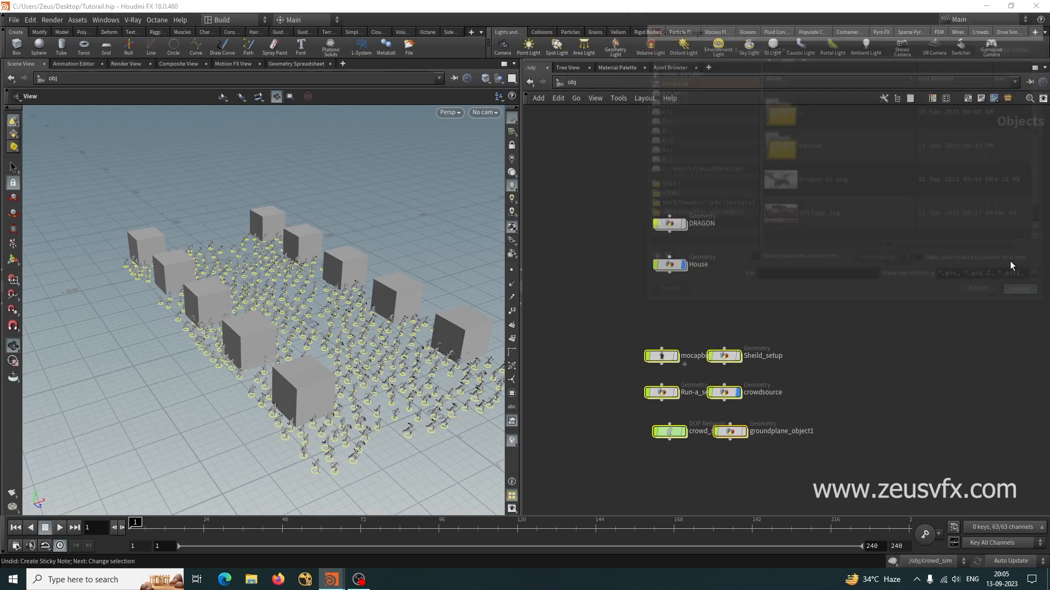
Enclose the selected crowd nodes in a network box titled "Crowd" and place it below the House node
click(967, 100)
drag(720, 336, 635, 325)
right_click(634, 324)
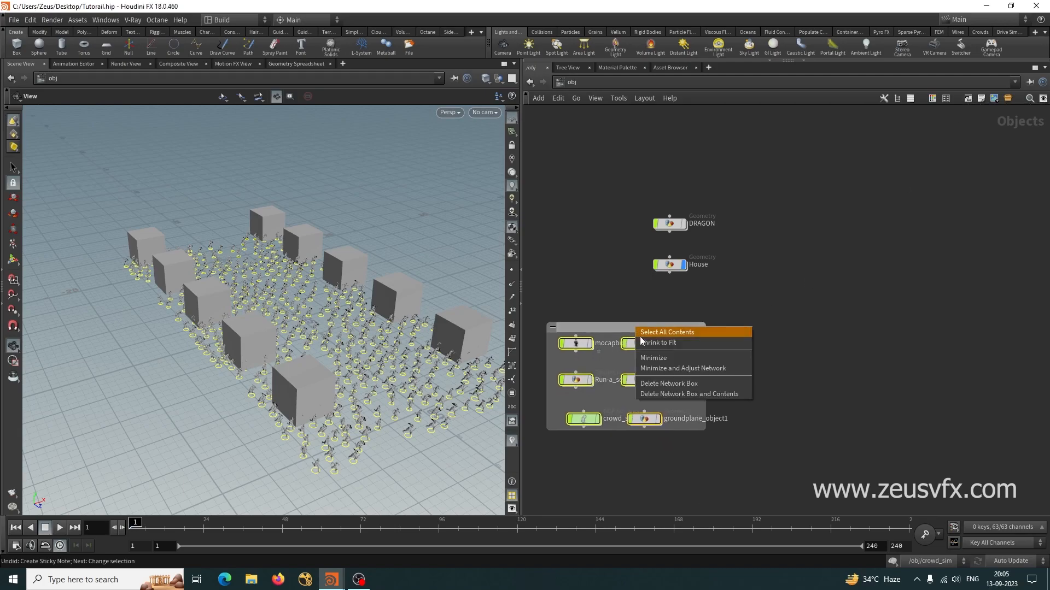
click(680, 368)
click(556, 330)
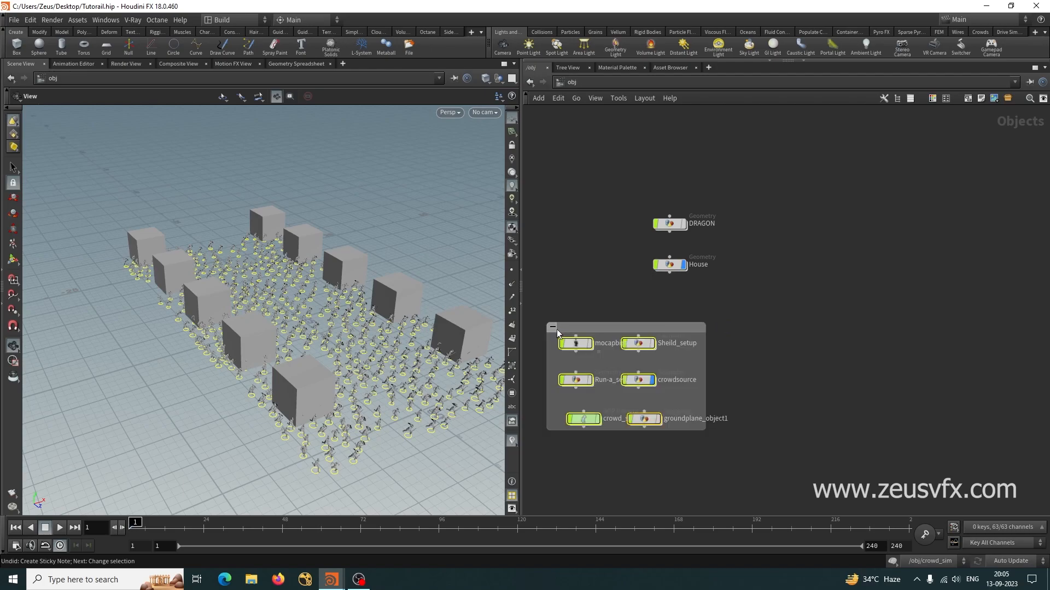
double_click(654, 325)
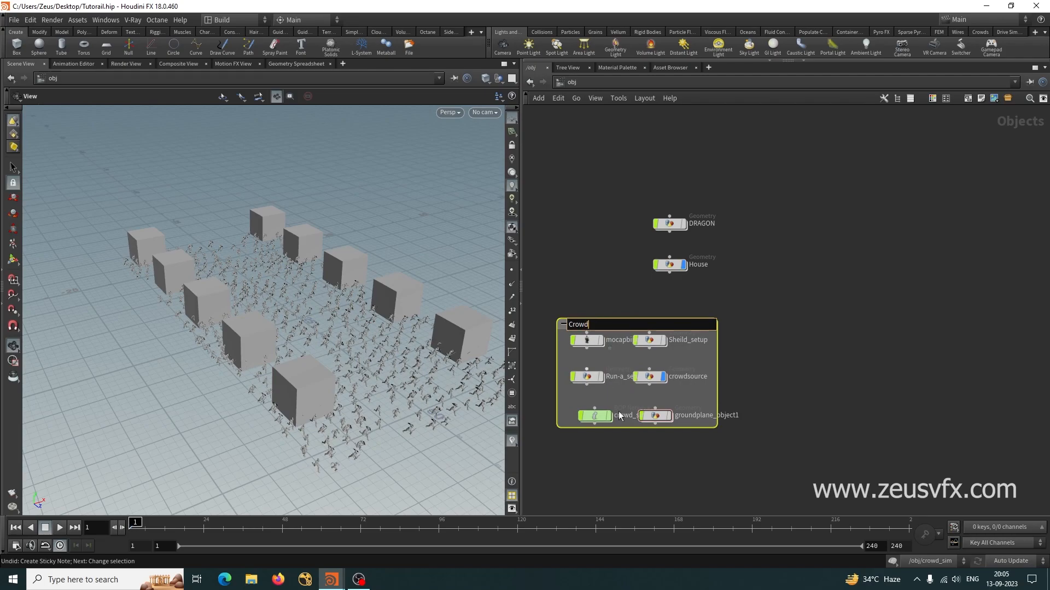
text(Crowd)
click(800, 388)
drag(644, 327, 653, 336)
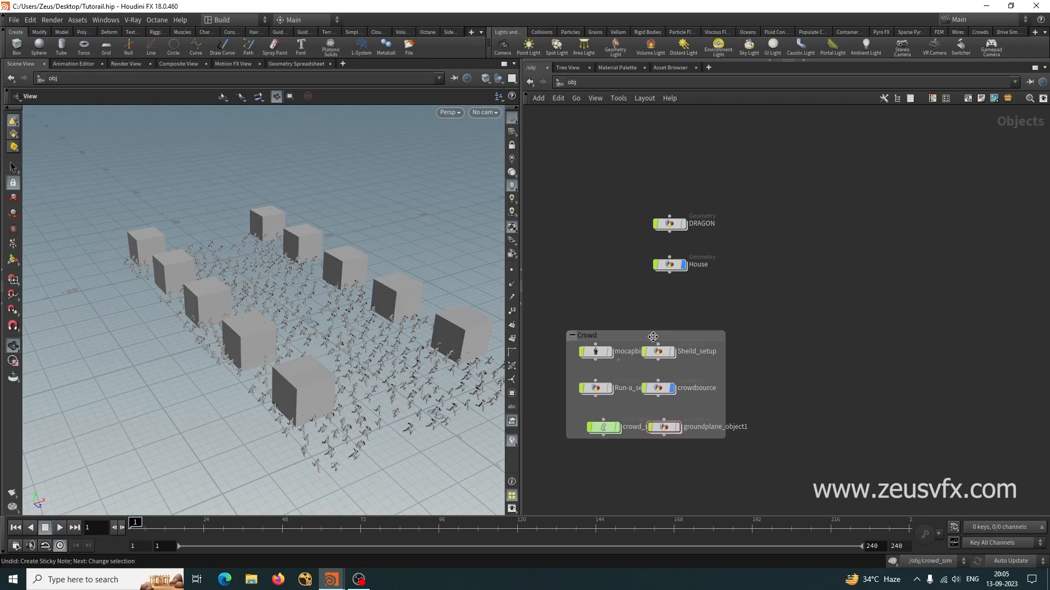
Colour the Crowd network box green and nudge it slightly
key(c)
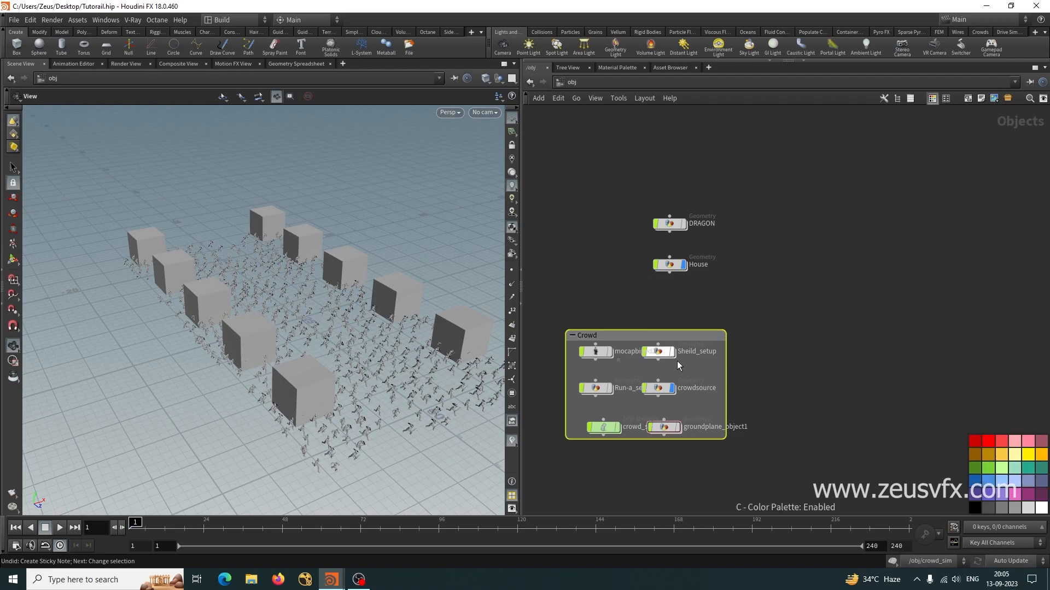
click(986, 467)
key(c)
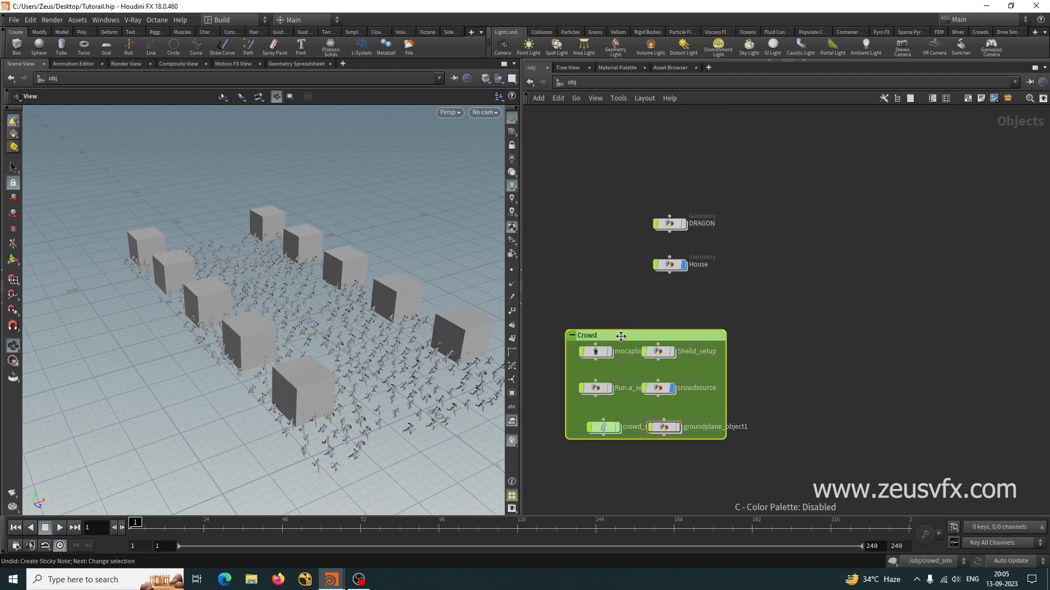
mouse_move(624, 340)
mouse_down()
mouse_move(666, 339)
mouse_move(627, 339)
mouse_up()
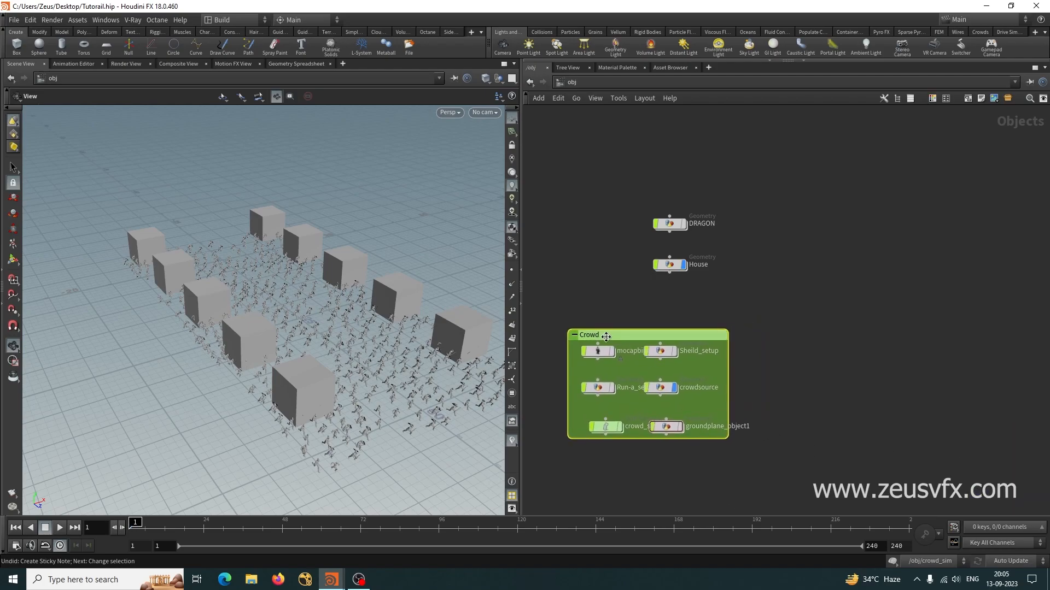
Turn off the display of the crowdsource object and save the scene
click(674, 388)
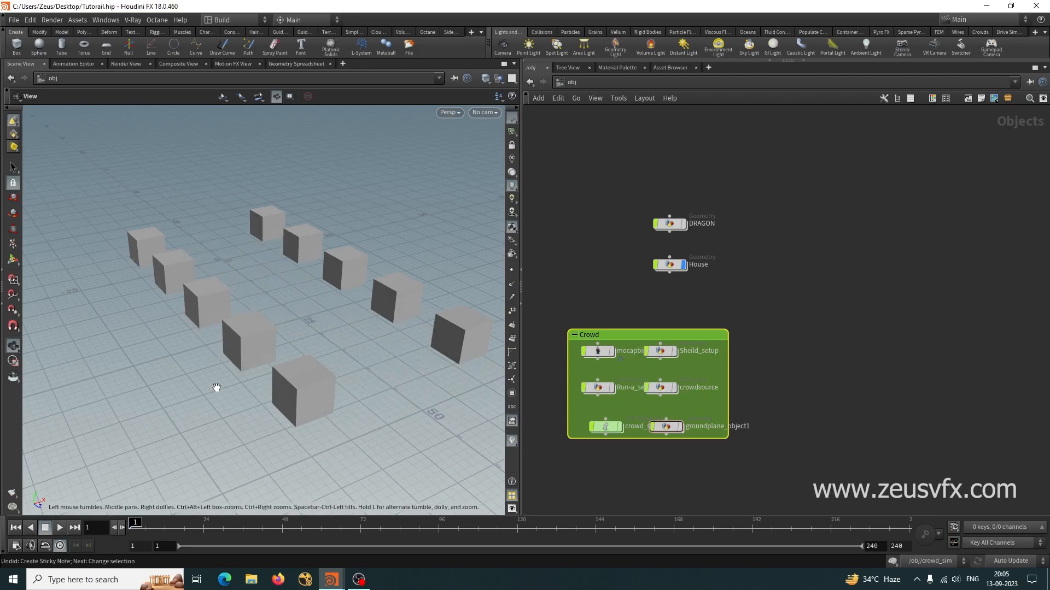
key(ctrl+s)
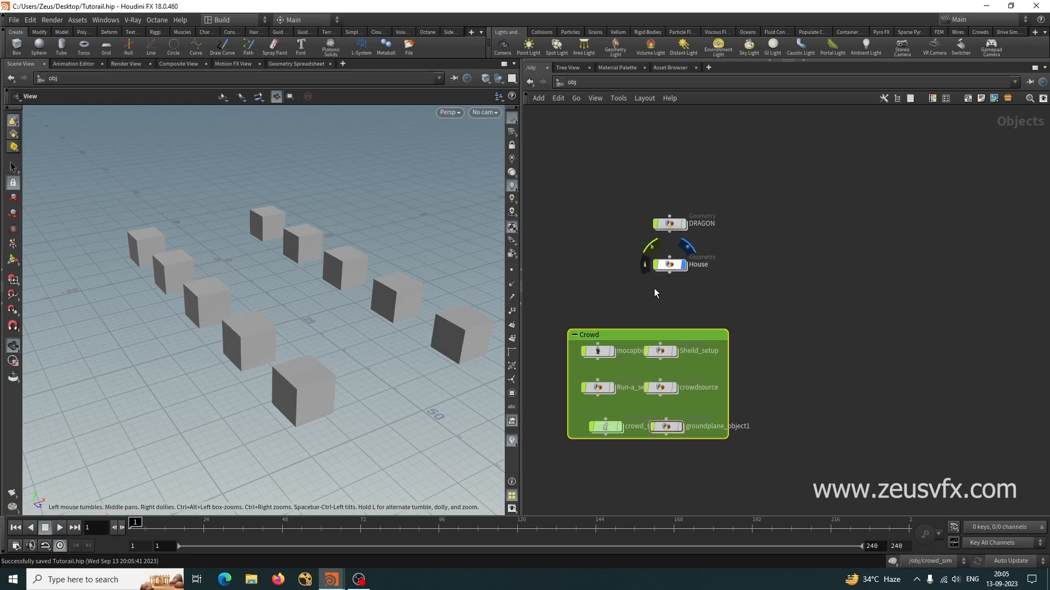
Enter the House geometry network and examine its node chain and the two rows of placeholder boxes
double_click(676, 265)
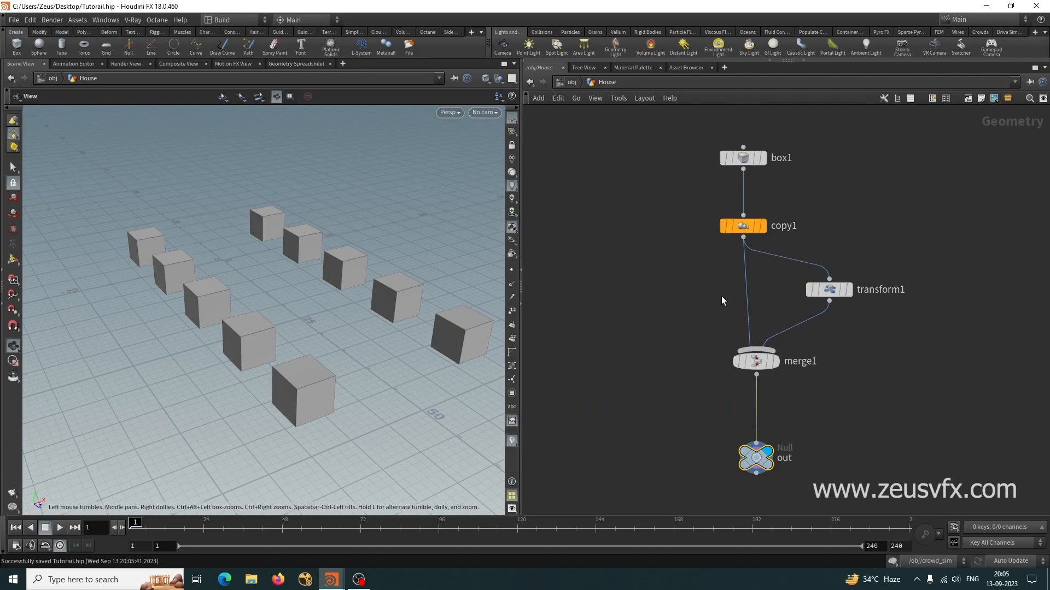
scroll(721, 296, down, 5)
middle_drag(693, 349, 663, 332)
drag(321, 302, 342, 330)
middle_drag(343, 329, 306, 333)
right_drag(302, 335, 338, 343)
drag(340, 347, 345, 353)
middle_drag(649, 457, 642, 429)
middle_drag(683, 367, 703, 454)
middle_drag(631, 362, 669, 390)
middle_drag(628, 360, 704, 323)
Add a File node in the empty area beside the existing box and copy chain
key(Tab)
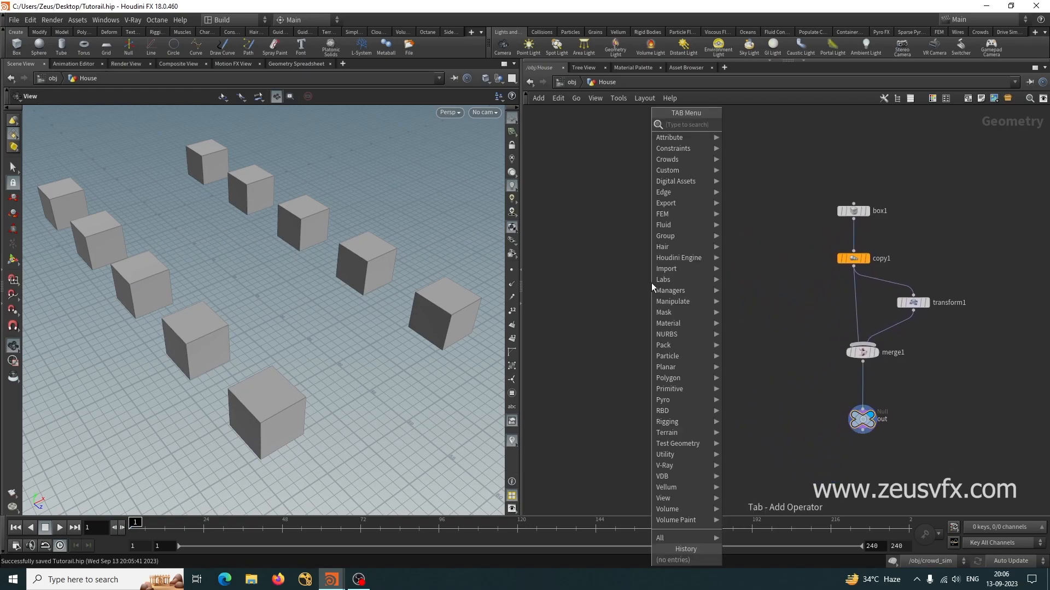
text(file)
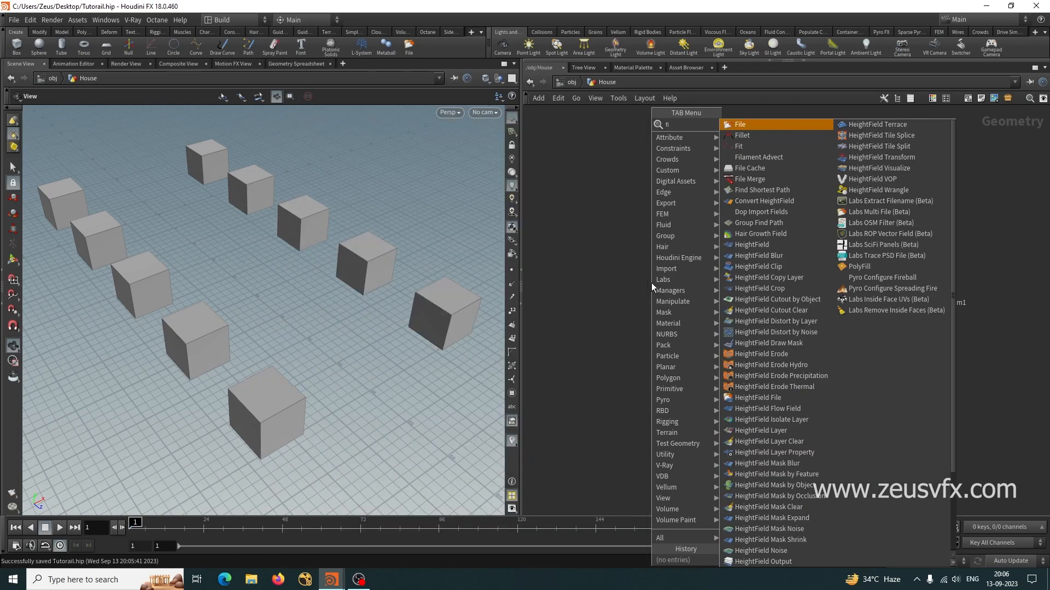
click(752, 124)
click(639, 284)
middle_drag(650, 350, 671, 347)
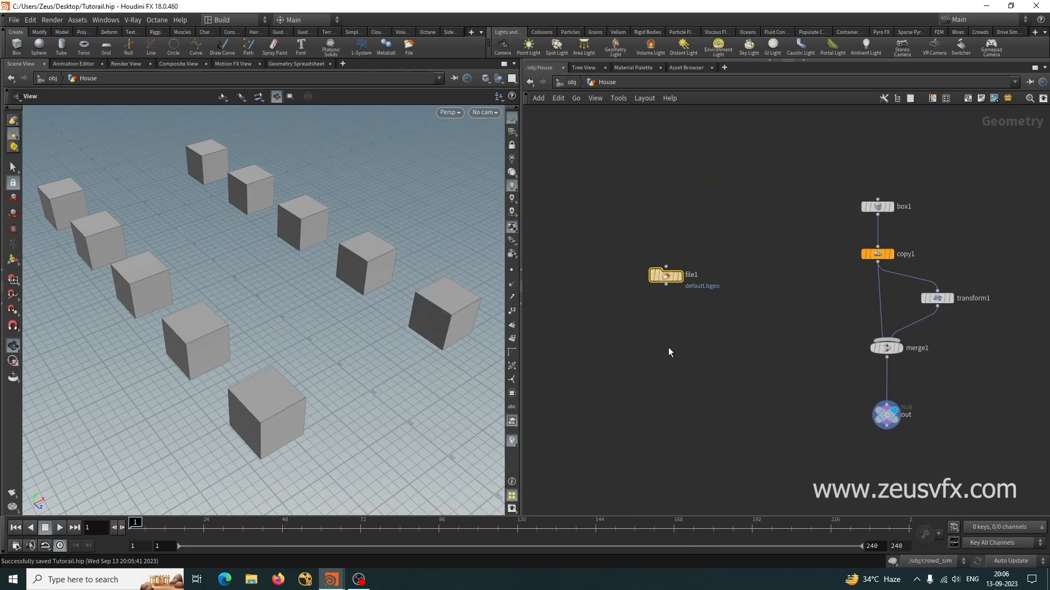
Set the File node's geometry file to Village.FBX from the D:/Data/3D model/ folder
key(p)
click(1043, 142)
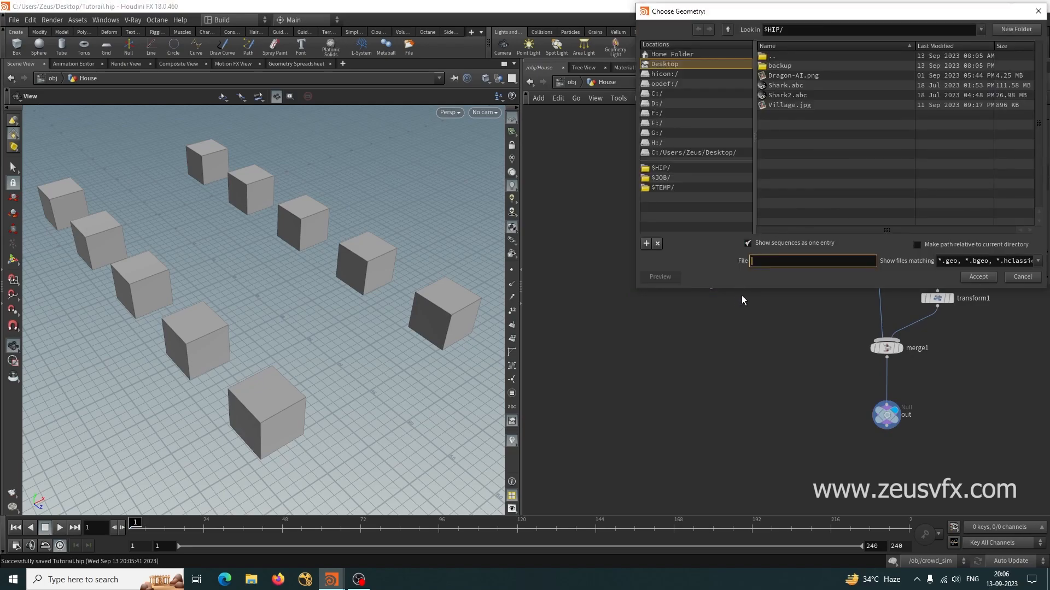
drag(807, 16, 652, 84)
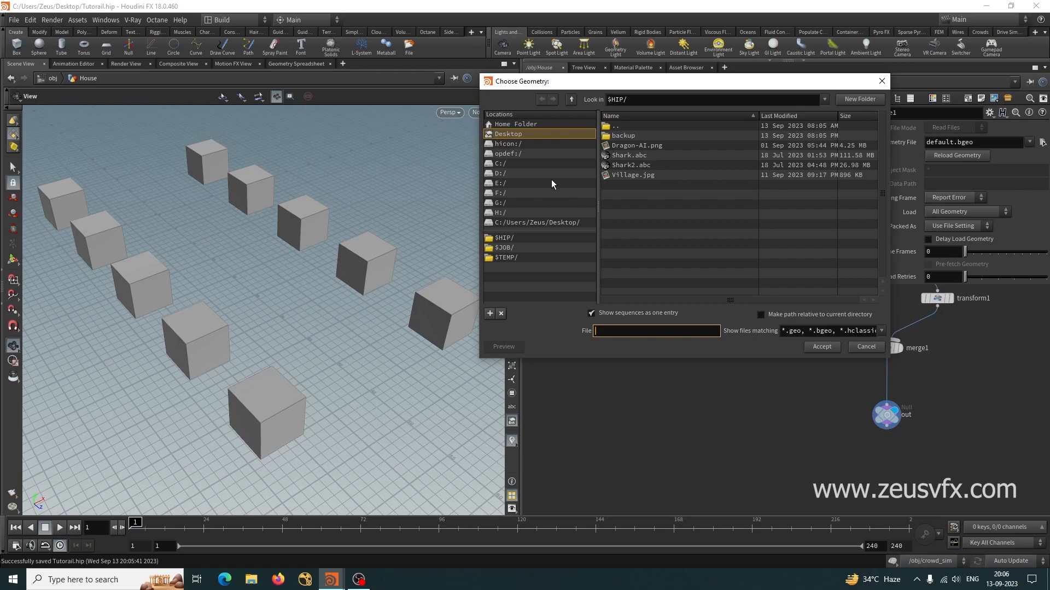
click(500, 174)
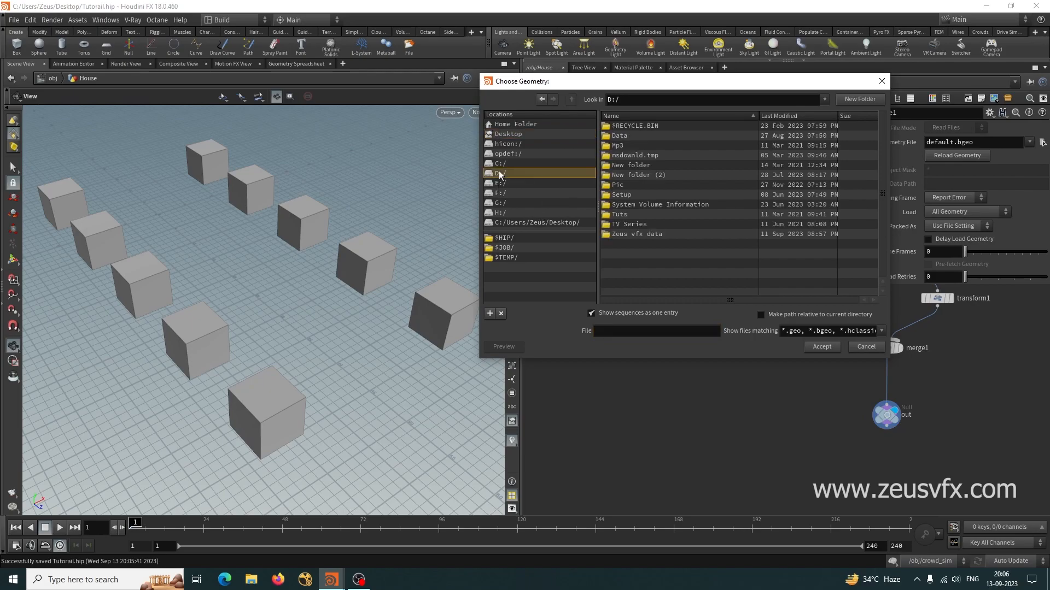
double_click(621, 135)
double_click(632, 136)
scroll(682, 217, down, 10)
scroll(683, 216, down, 10)
scroll(682, 217, down, 10)
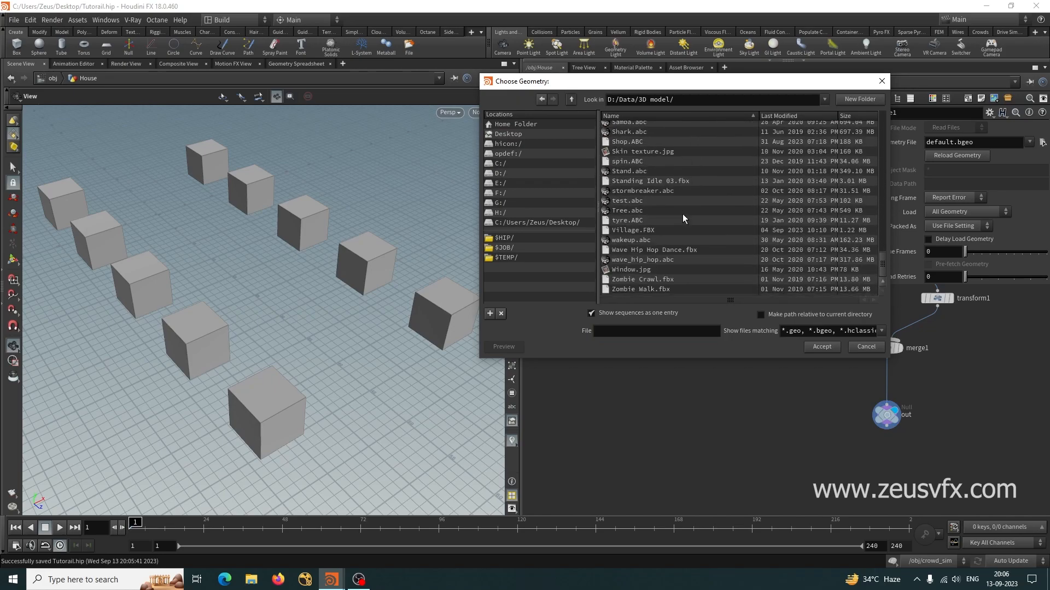
click(654, 231)
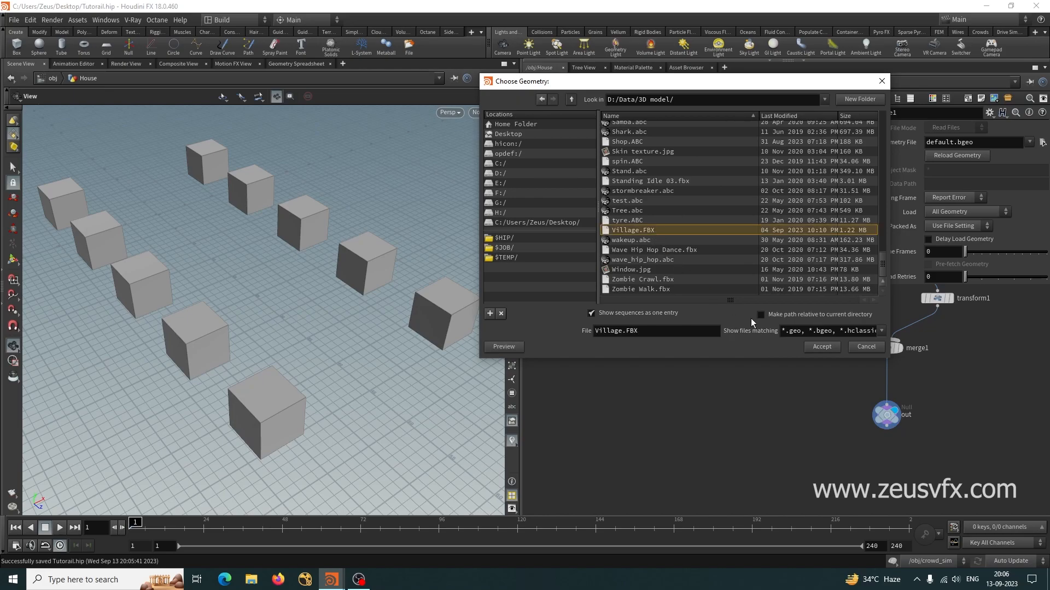
click(824, 350)
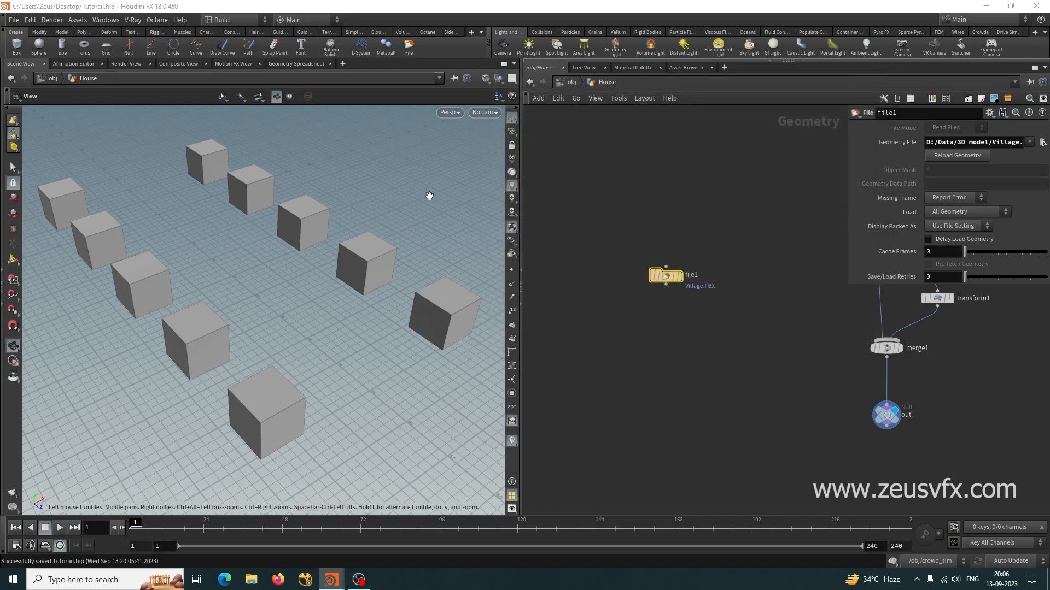
Display the File node's geometry, frame it in the viewport and inspect the village houses from several angles
click(681, 276)
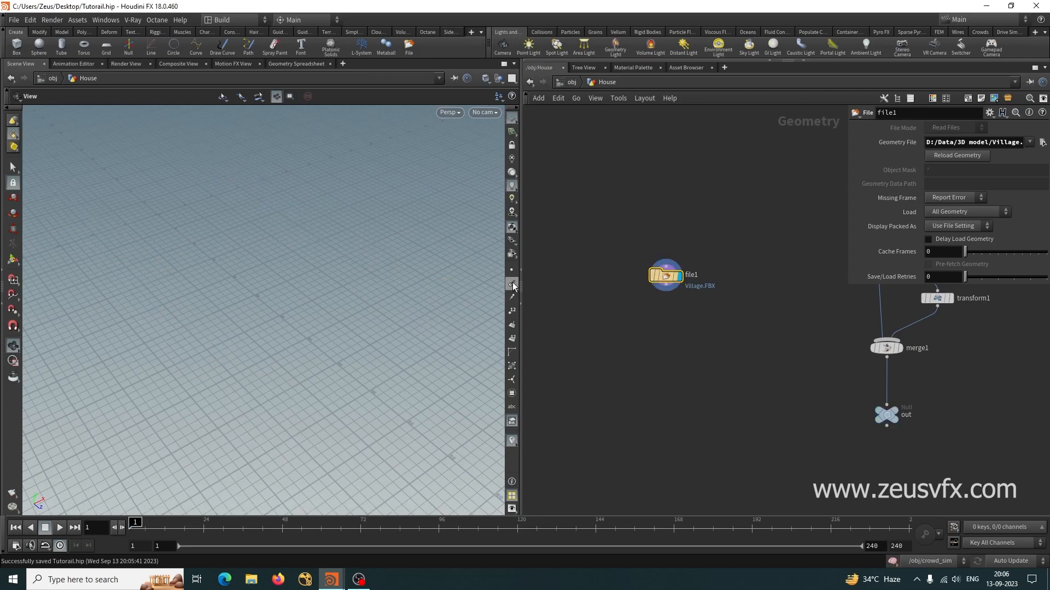
drag(347, 283, 258, 270)
key(f)
right_drag(258, 270, 393, 273)
mouse_move(393, 273)
mouse_down()
mouse_move(268, 279)
mouse_move(392, 291)
mouse_up()
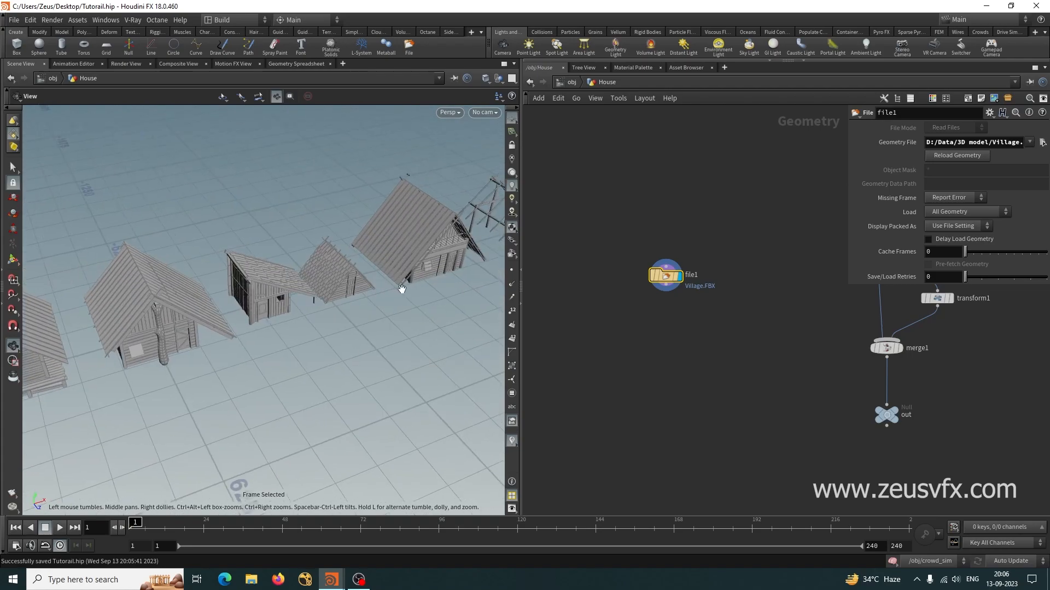
right_drag(392, 291, 325, 312)
drag(325, 312, 246, 319)
right_drag(198, 266, 395, 250)
drag(281, 296, 205, 288)
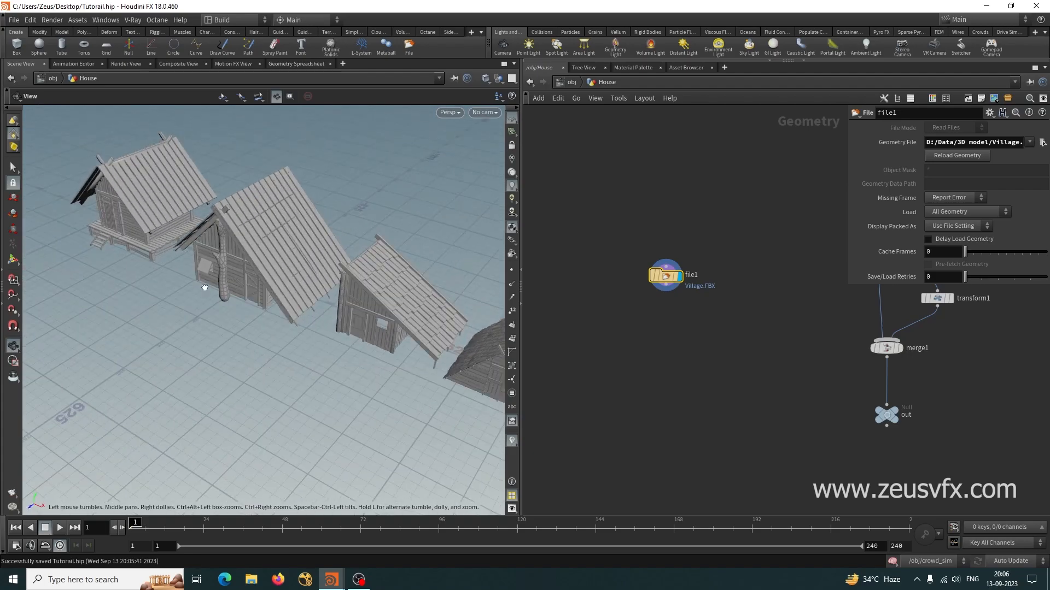
Add a Transform node directly below the Village.FBX File node, connected to its output
drag(270, 305, 369, 294)
drag(393, 255, 382, 265)
scroll(680, 270, up, 2)
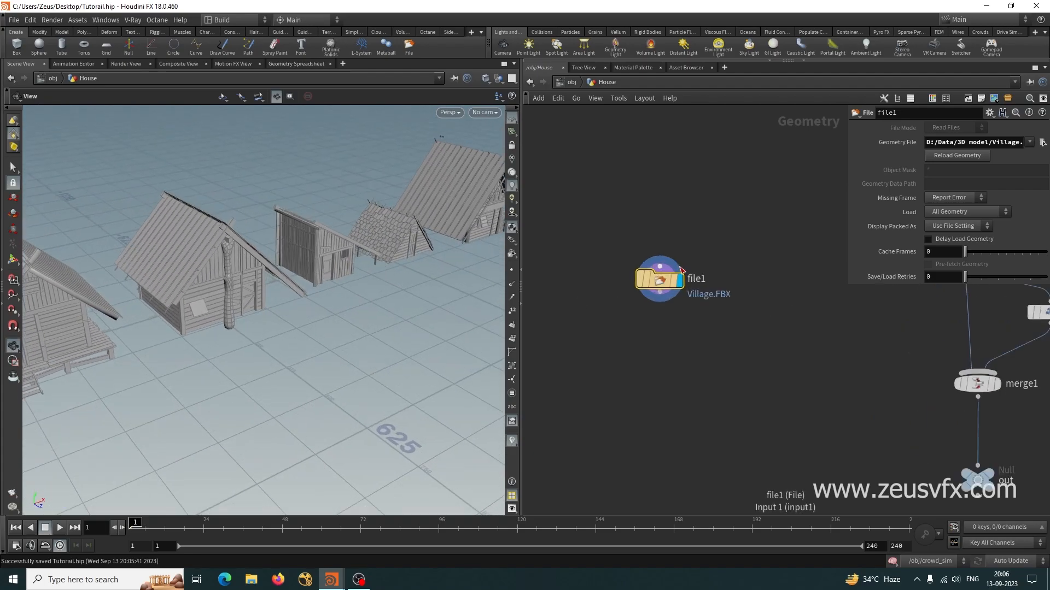
scroll(680, 269, up, 1)
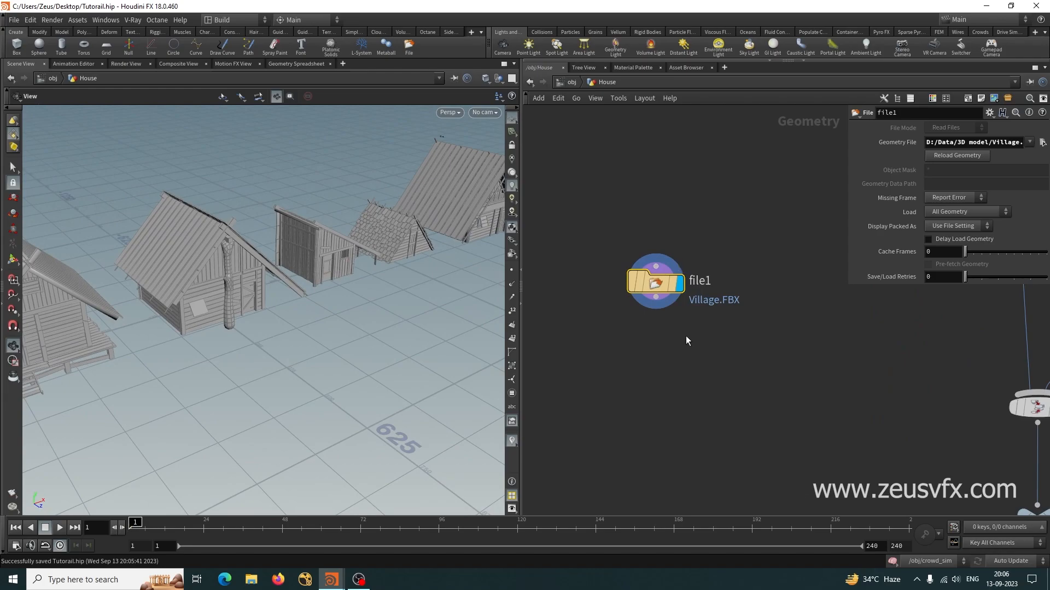
key(Tab)
text(t)
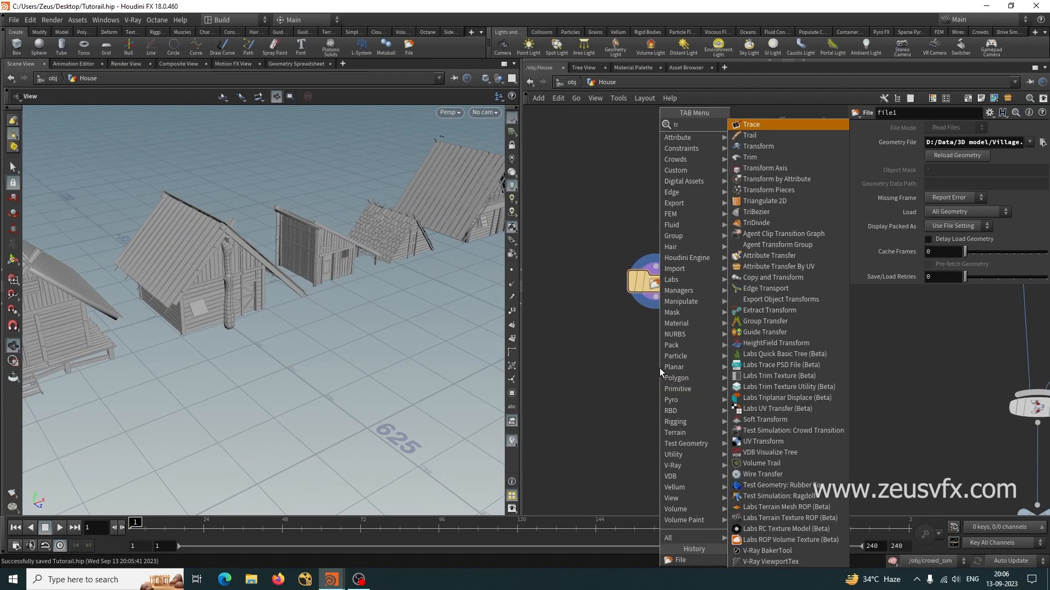
click(808, 150)
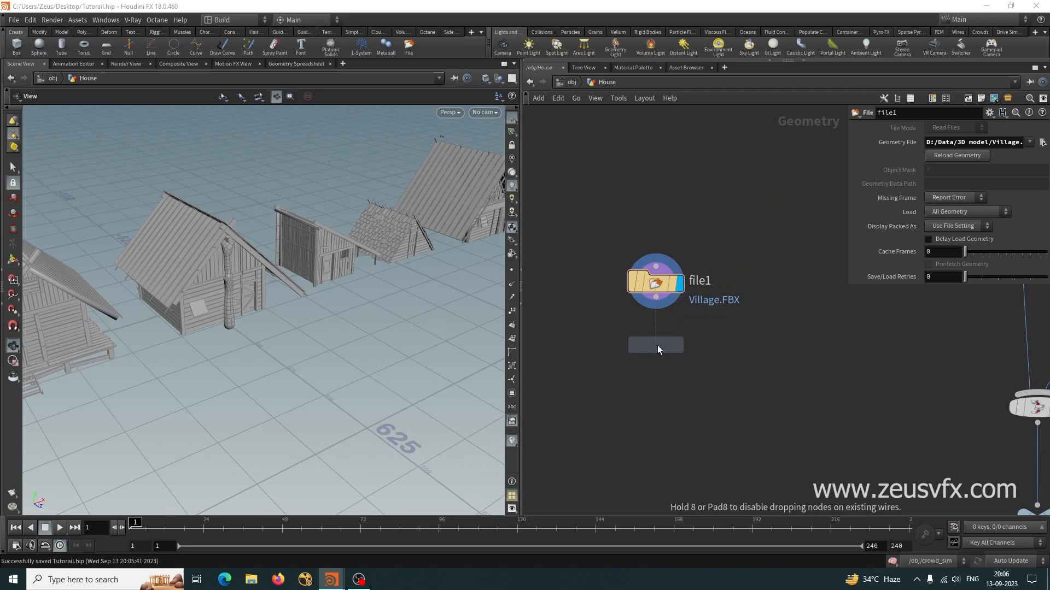
click(657, 345)
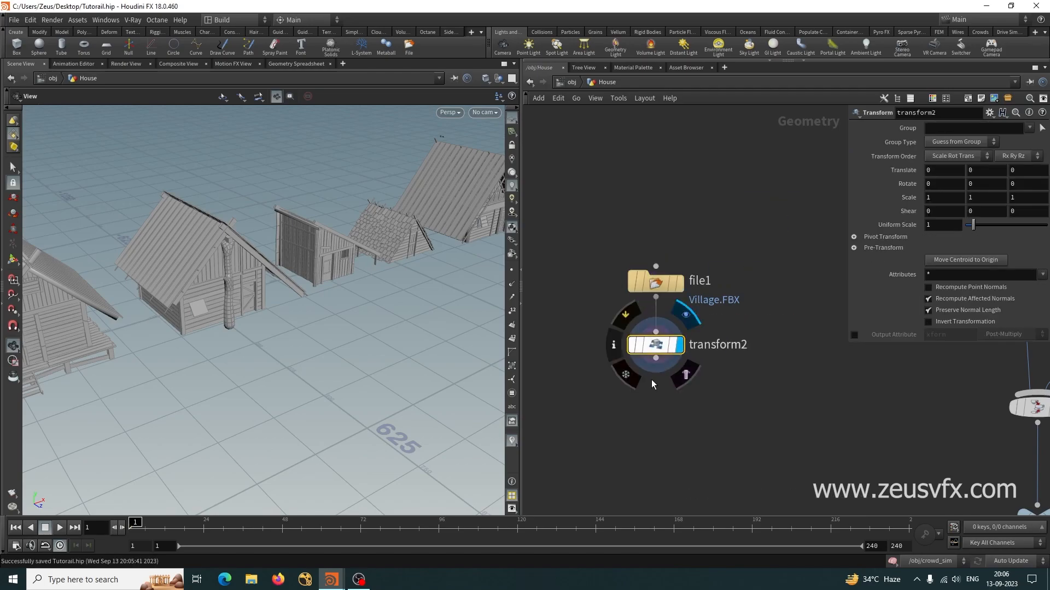
Check the Transform settings used for Village.FBX in the Dragon_street.hip session's Building network and return to the tutorial scene
mouse_move(335, 580)
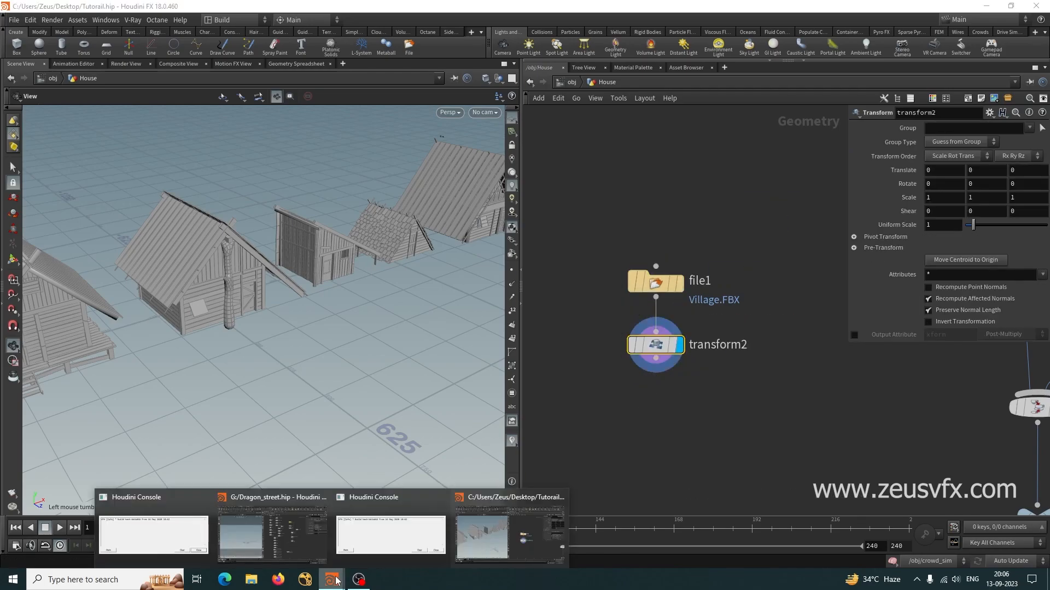
click(271, 533)
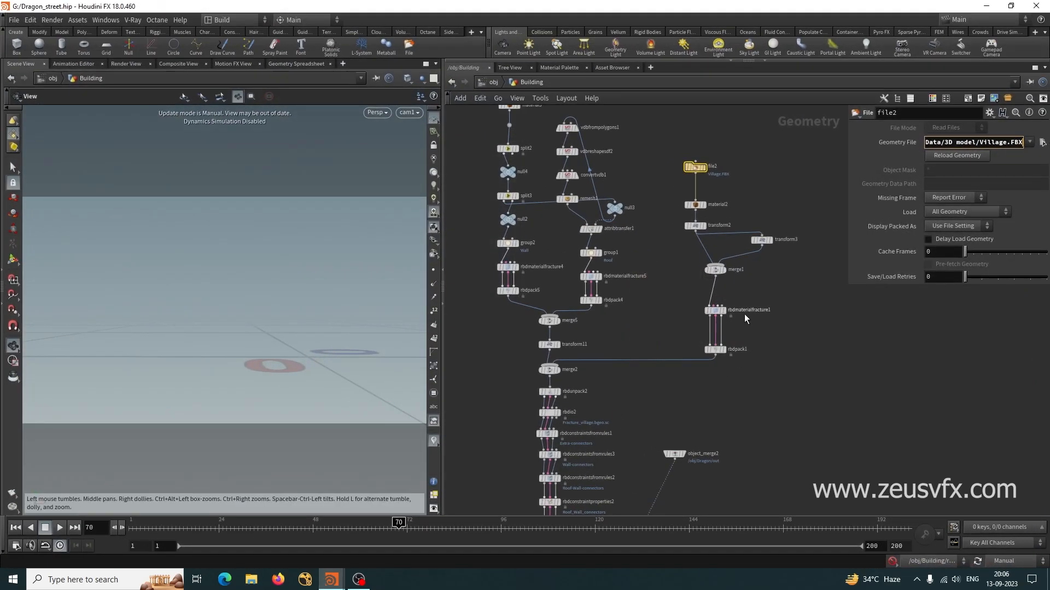
middle_drag(674, 266, 670, 363)
click(691, 322)
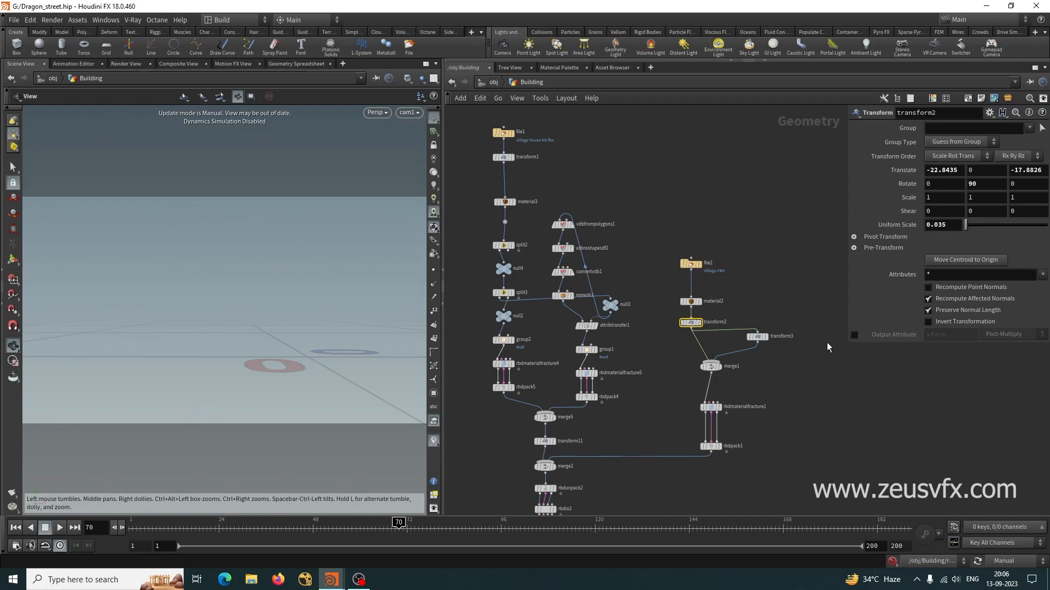
mouse_move(335, 577)
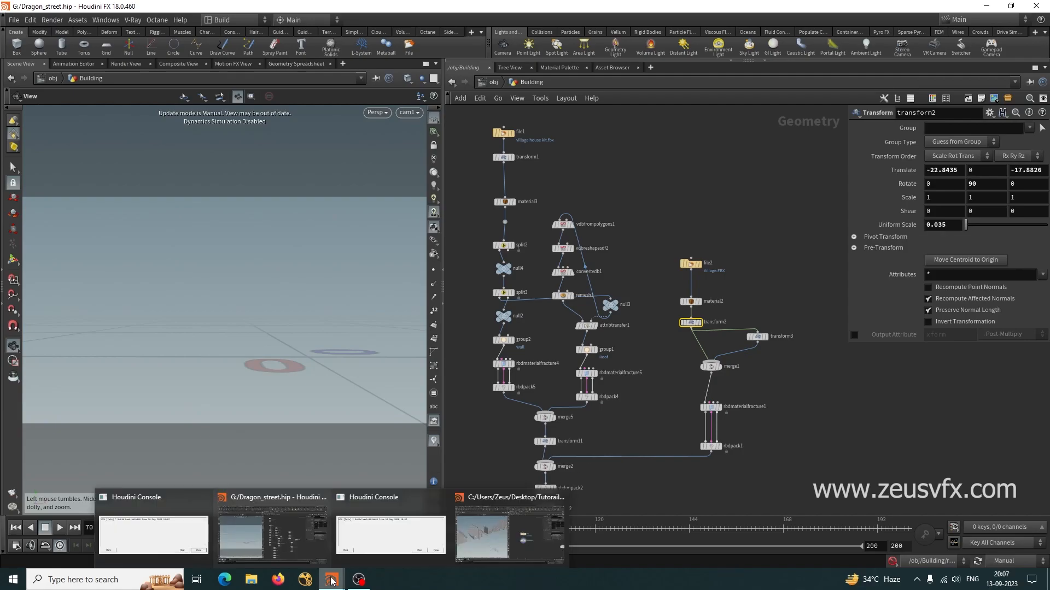
click(492, 535)
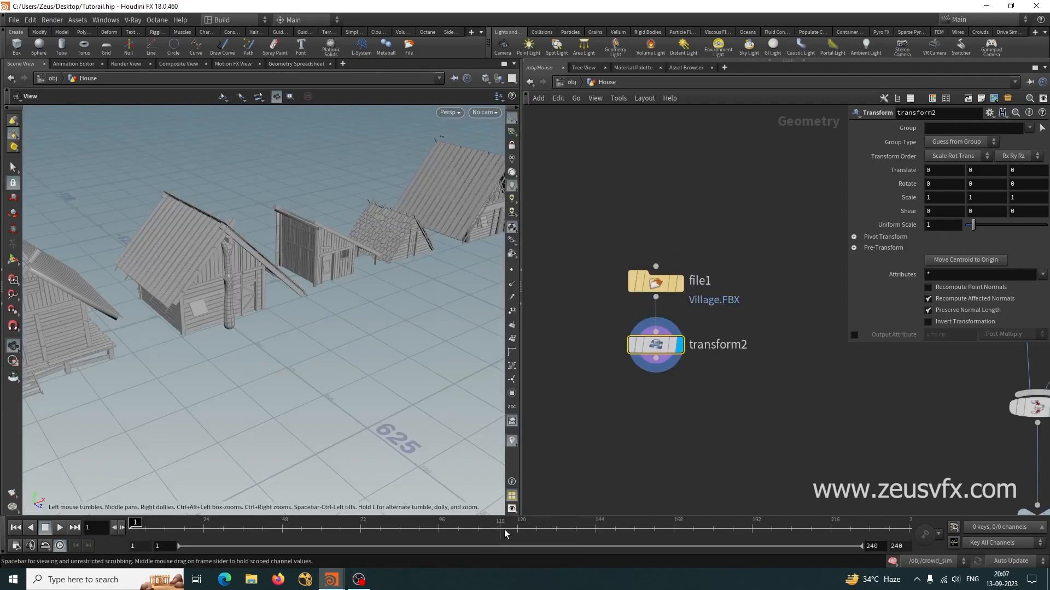
Set the new Transform node's uniform scale to .035 and frame the scaled houses in the viewport
click(954, 226)
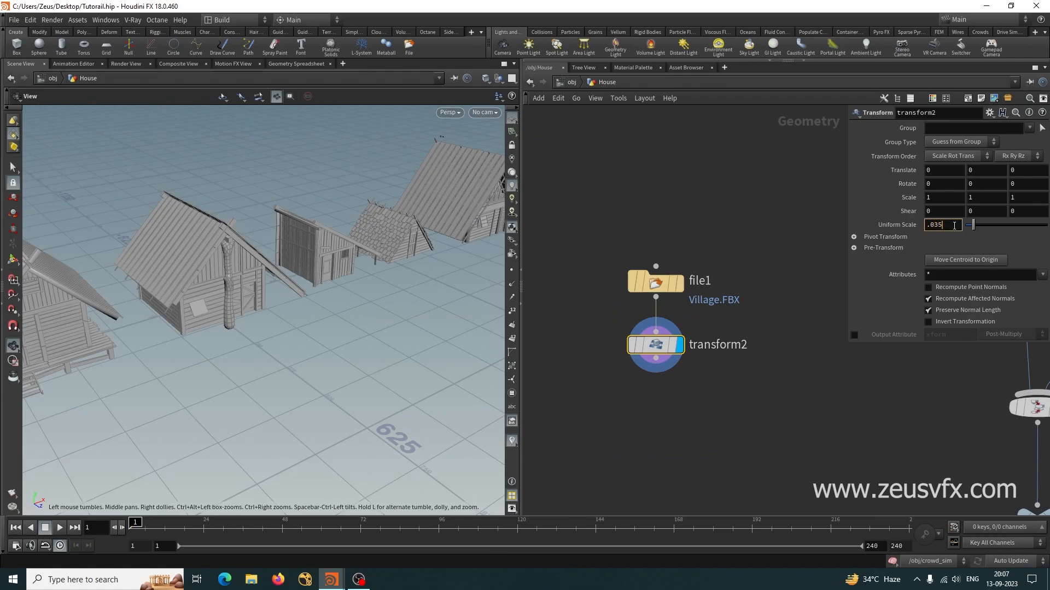
text(.035)
key(Return)
drag(218, 323, 242, 309)
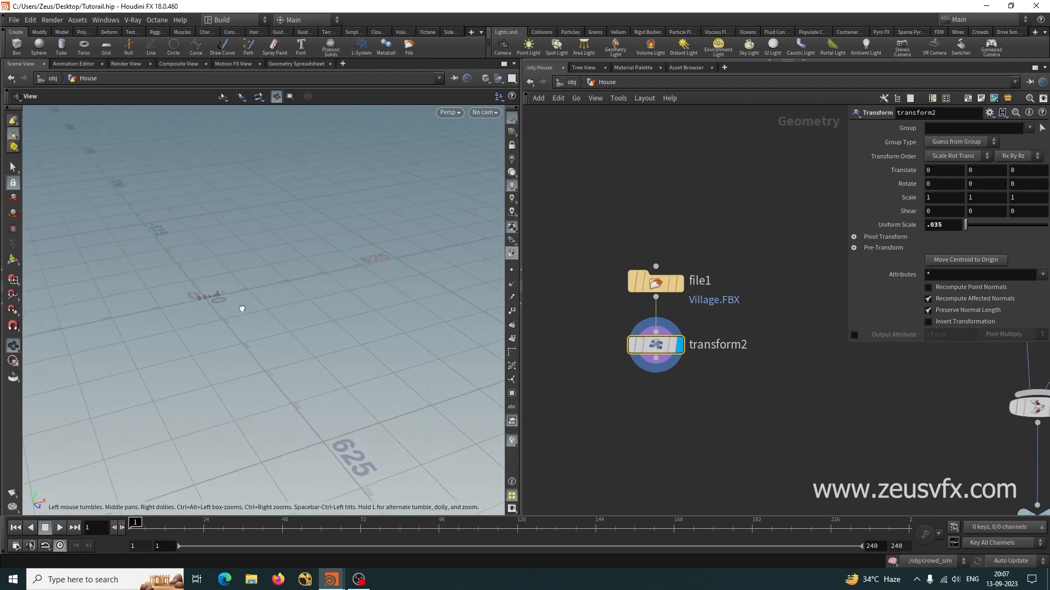
key(f)
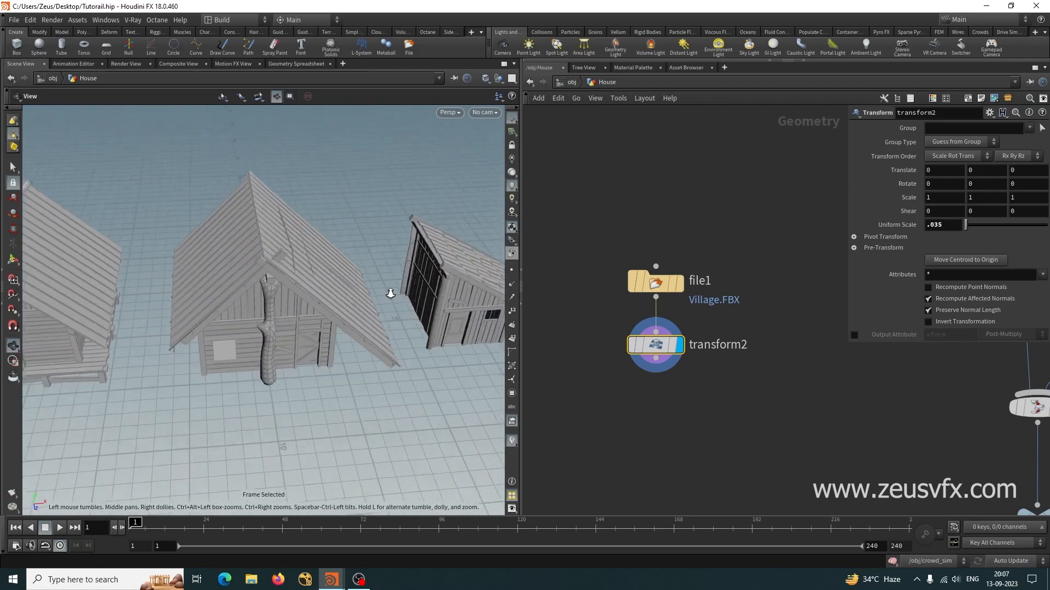
drag(273, 304, 205, 296)
right_drag(276, 279, 237, 265)
drag(236, 264, 294, 294)
drag(391, 285, 155, 286)
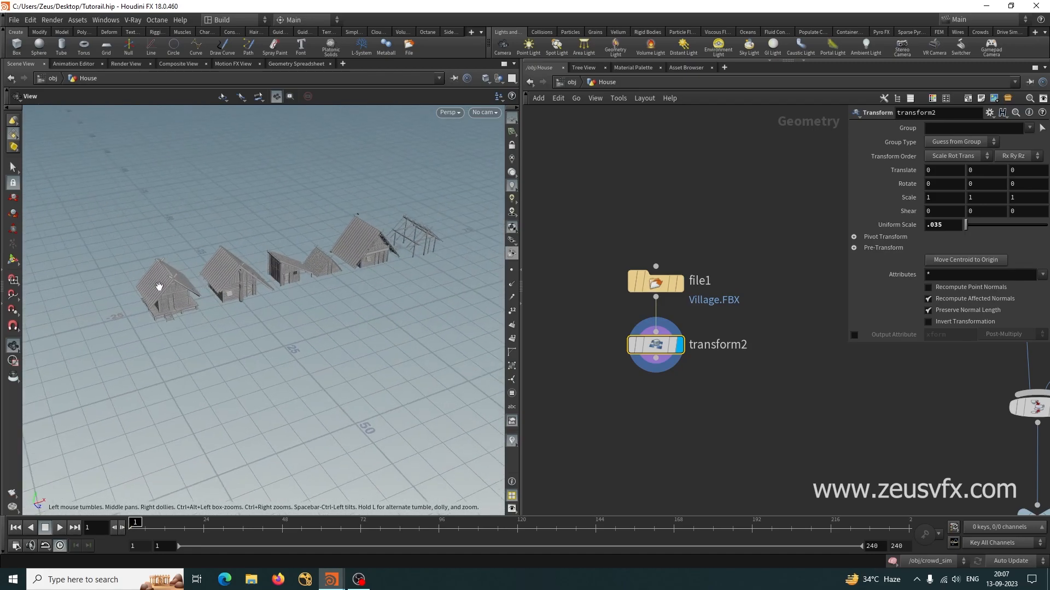
right_drag(191, 287, 398, 276)
drag(398, 277, 328, 293)
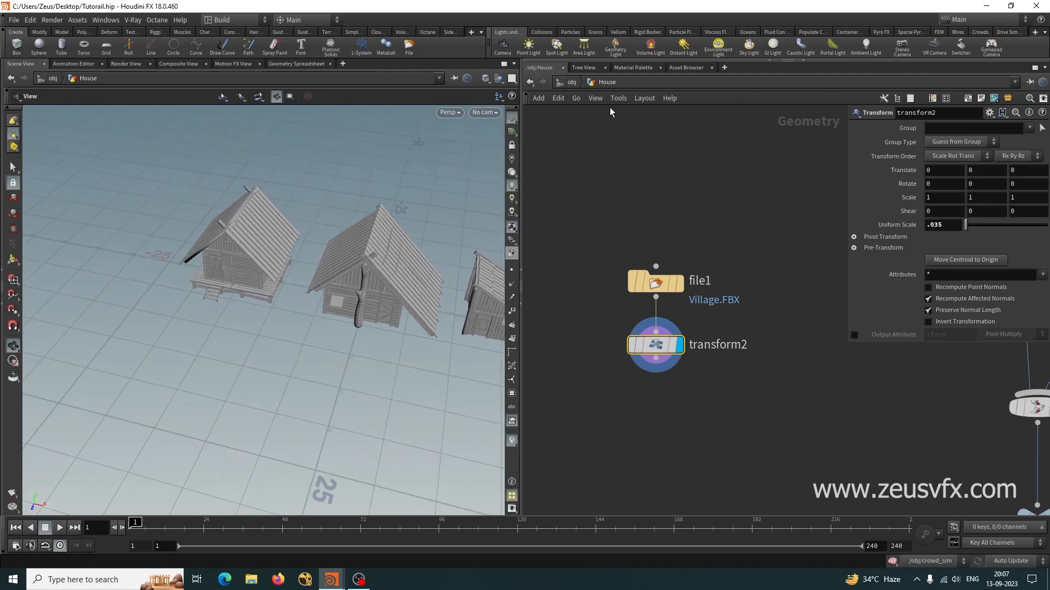
Go up to the object level and display the DRAGON object to compare its size with the houses
click(571, 82)
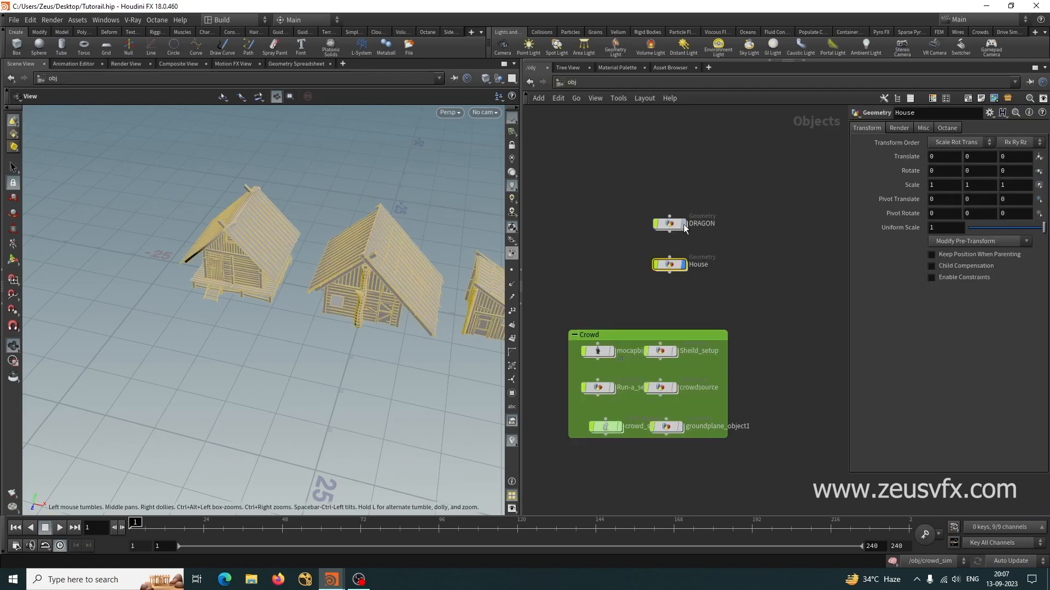
click(684, 224)
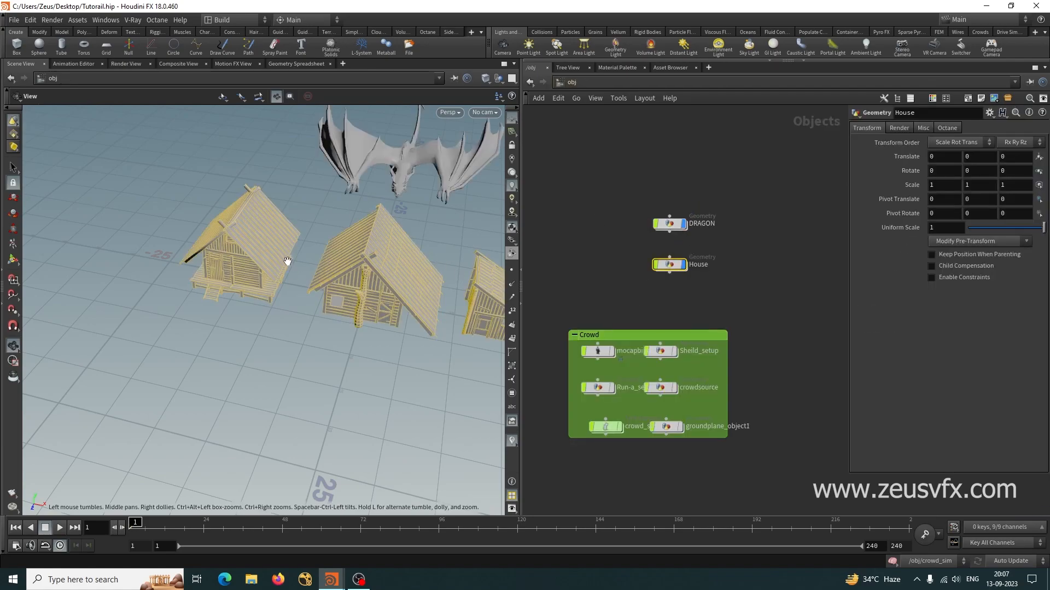
drag(269, 291, 258, 271)
drag(431, 261, 188, 225)
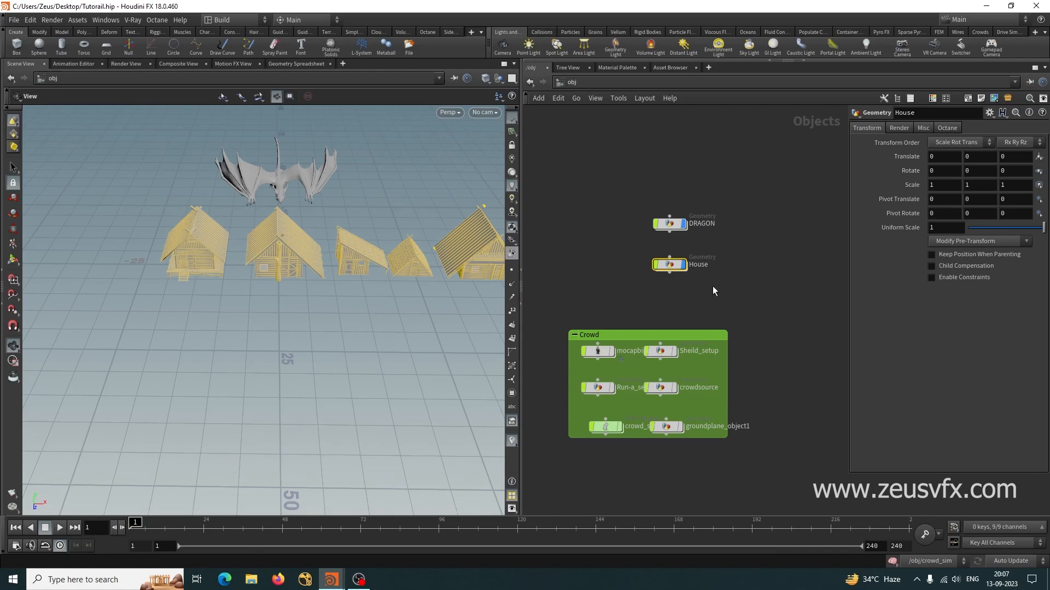
Go back into the House geometry network and bring the File and Transform nodes and the houses into view
mouse_move(672, 266)
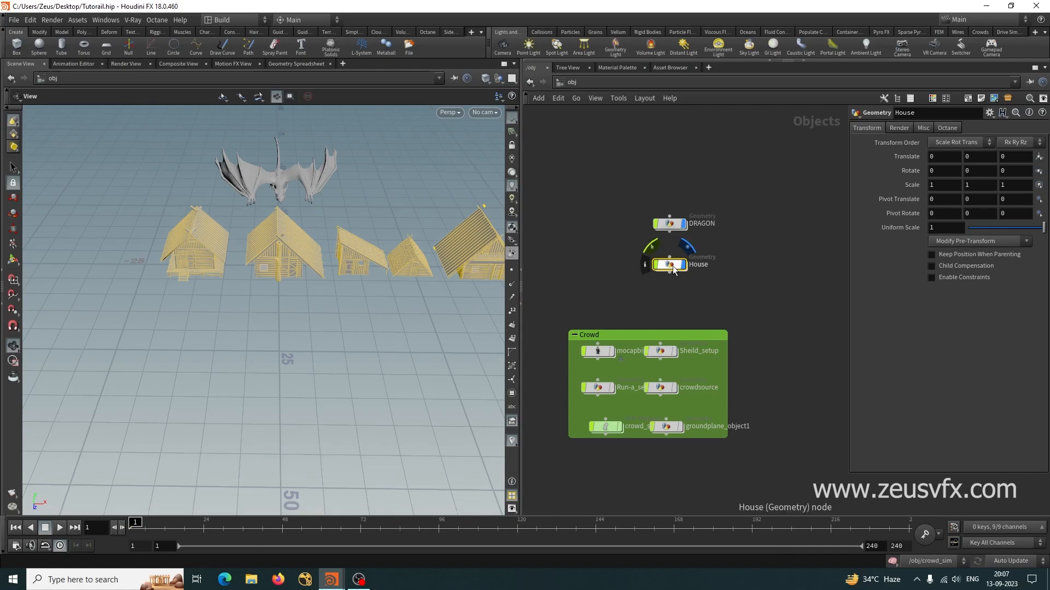
double_click(661, 267)
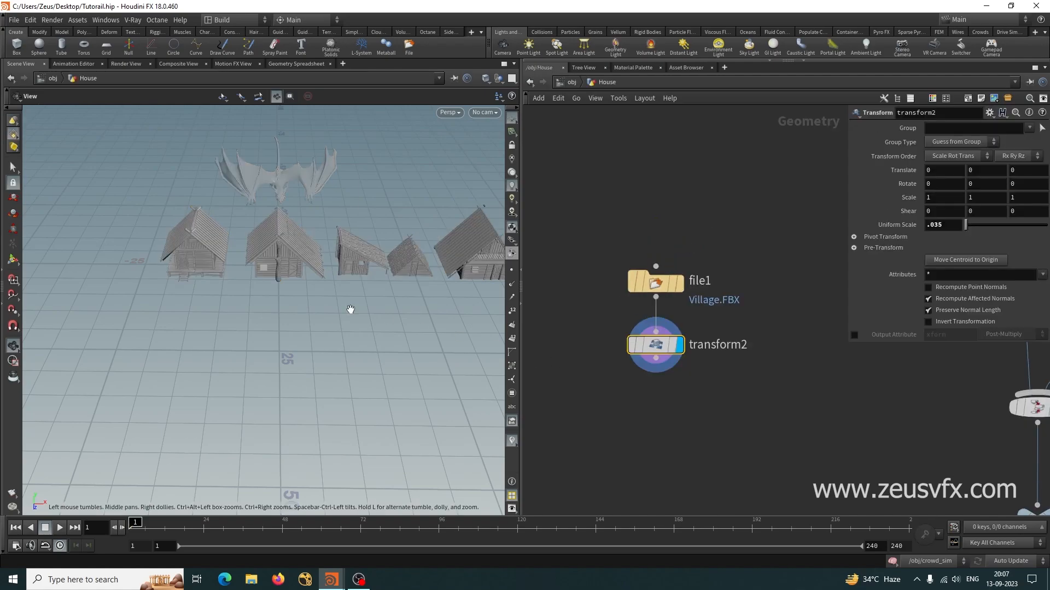
scroll(694, 389, up, 1)
middle_drag(694, 389, 683, 342)
click(641, 360)
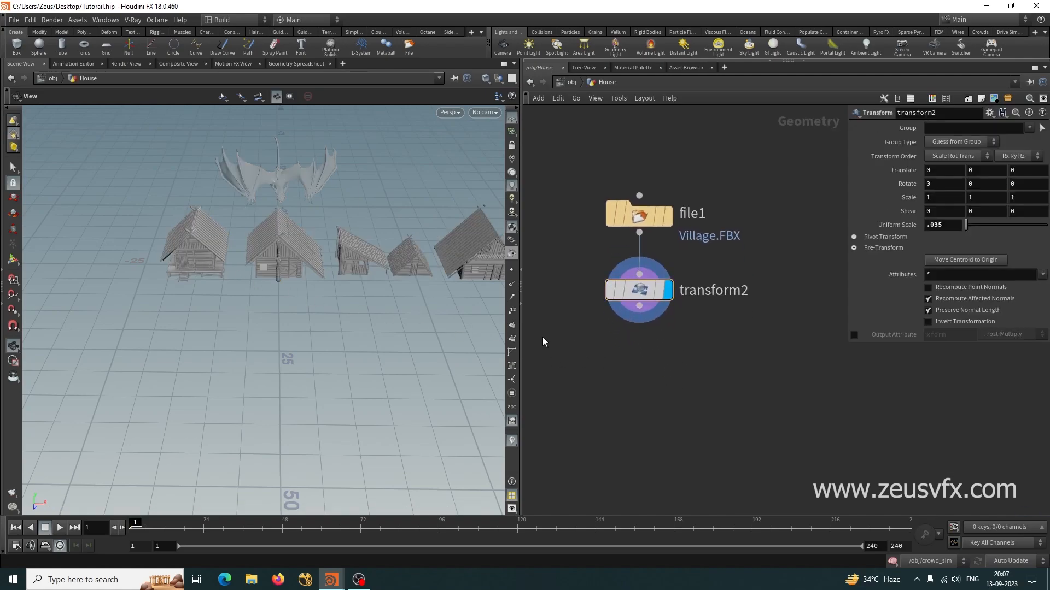
drag(180, 258, 197, 286)
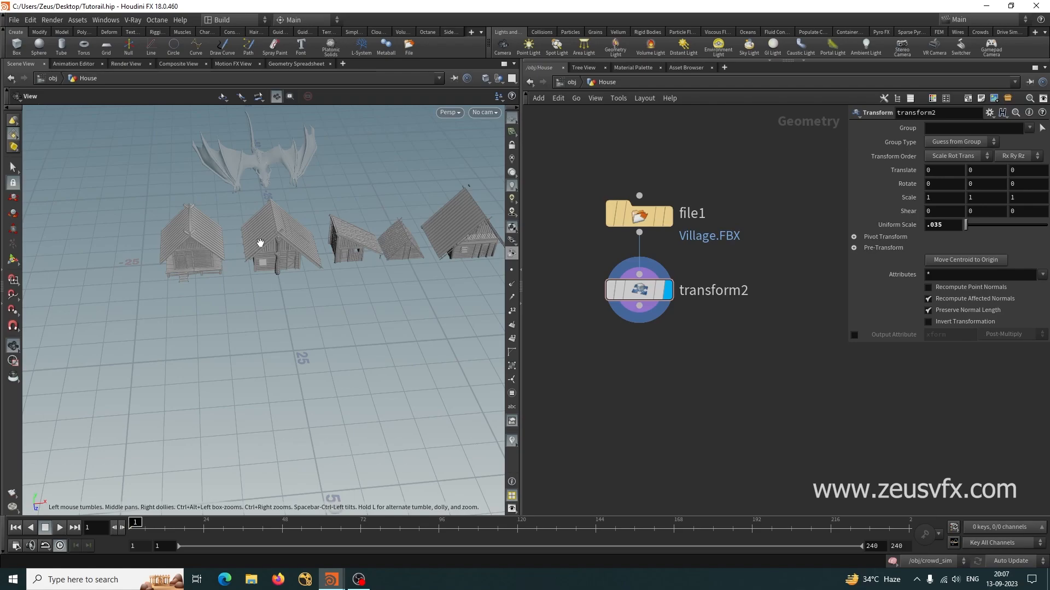
Turn on selection by name groups and select all parts of the first house, the one with the front porch
click(12, 167)
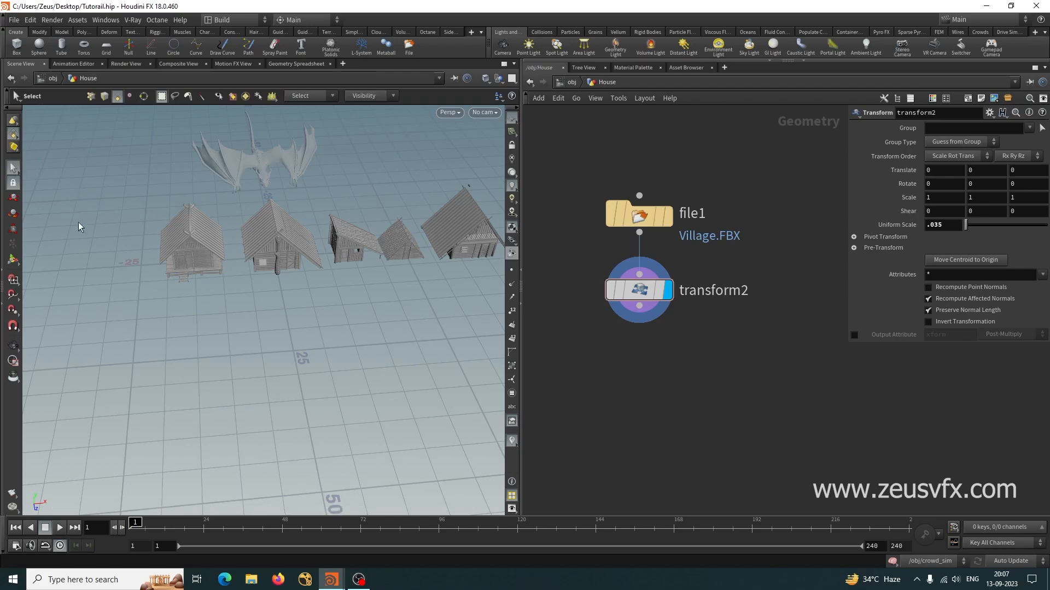
click(301, 95)
click(309, 161)
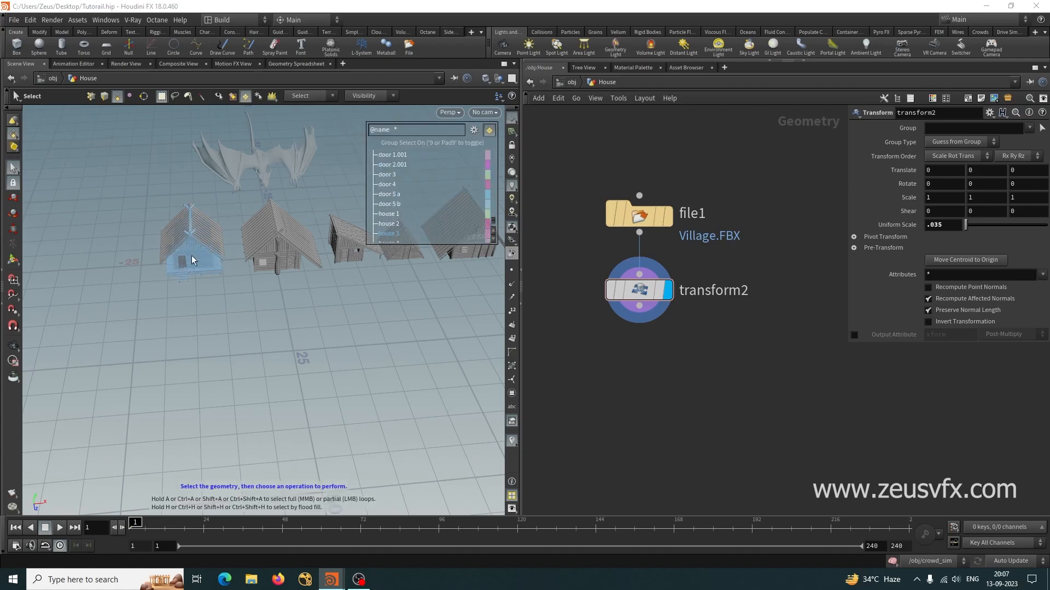
click(189, 257)
alt+drag(184, 262, 120, 274)
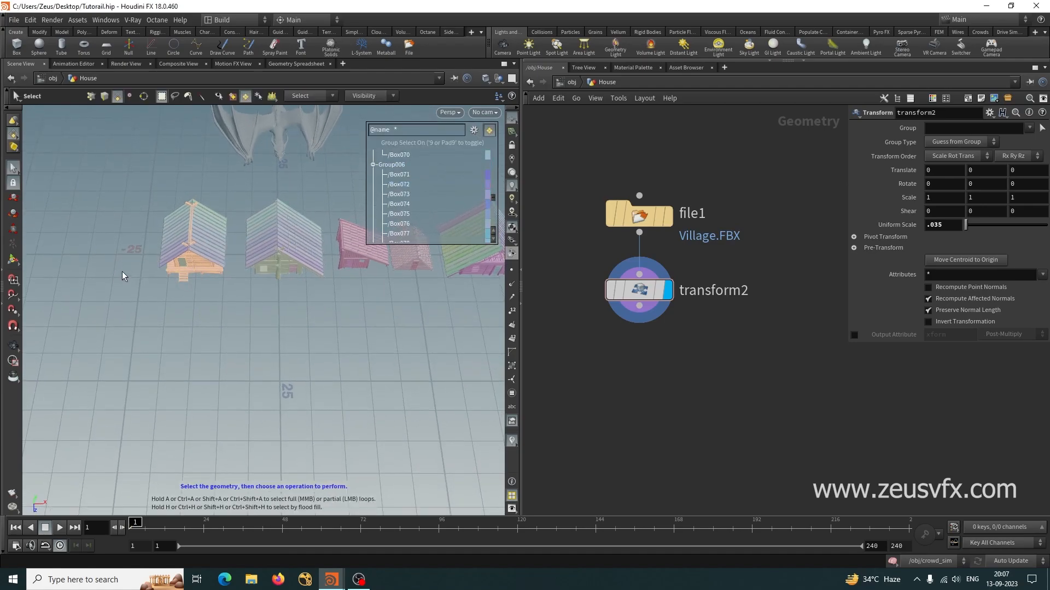
drag(151, 185, 234, 302)
mouse_move(153, 311)
alt+mouse_down()
mouse_move(199, 263)
mouse_move(156, 291)
alt+mouse_up()
Create a primitive group from the selected house parts and name it House_a
key(Tab)
text(group)
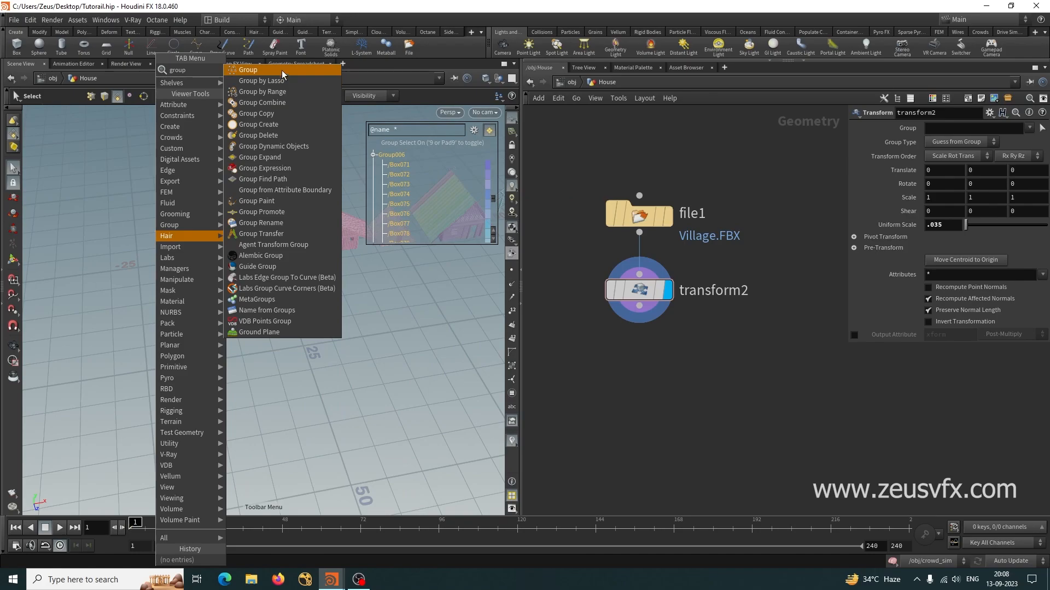
click(281, 70)
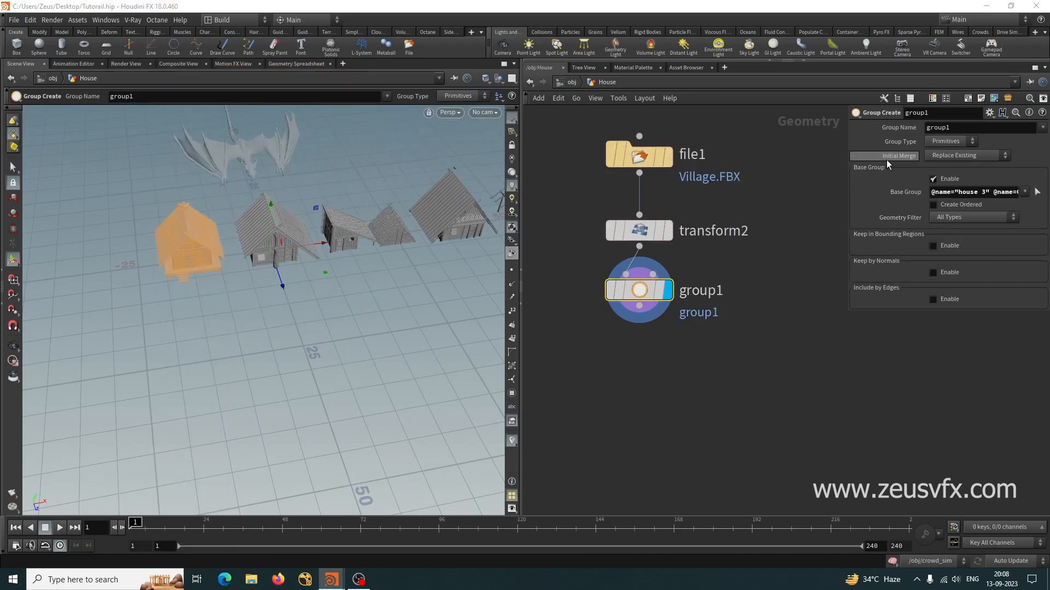
drag(960, 127, 832, 136)
text(House-a)
key(Return)
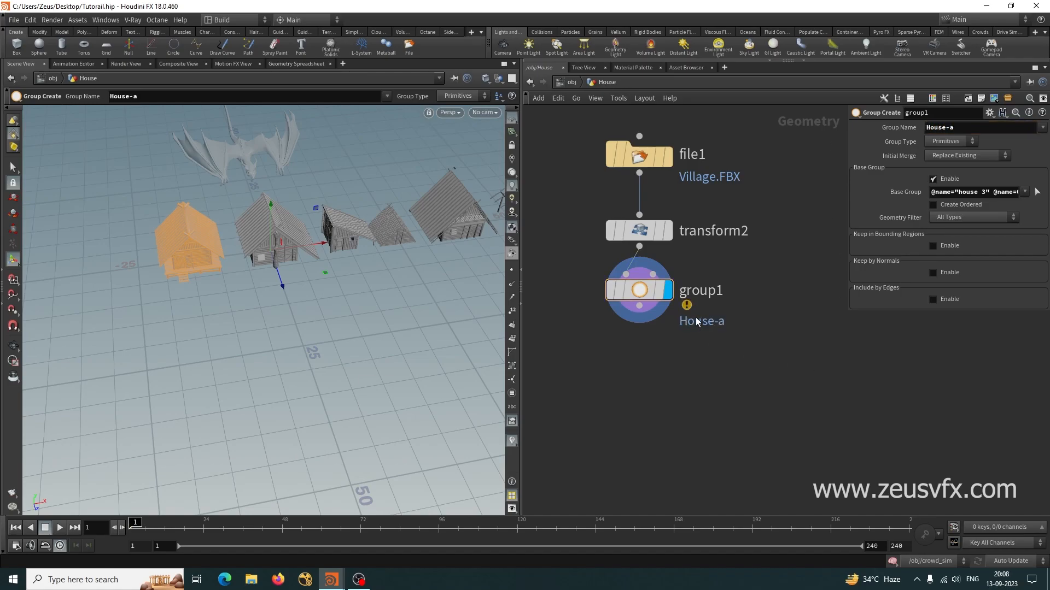
click(967, 129)
key(Return)
middle_drag(721, 380, 757, 322)
scroll(715, 323, down, 1)
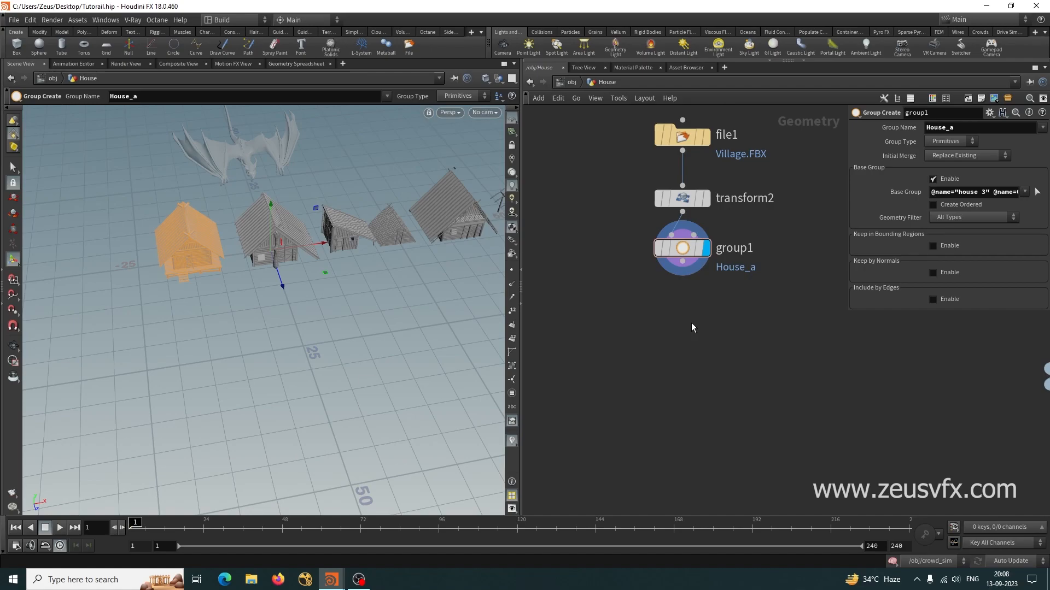
key(Tab)
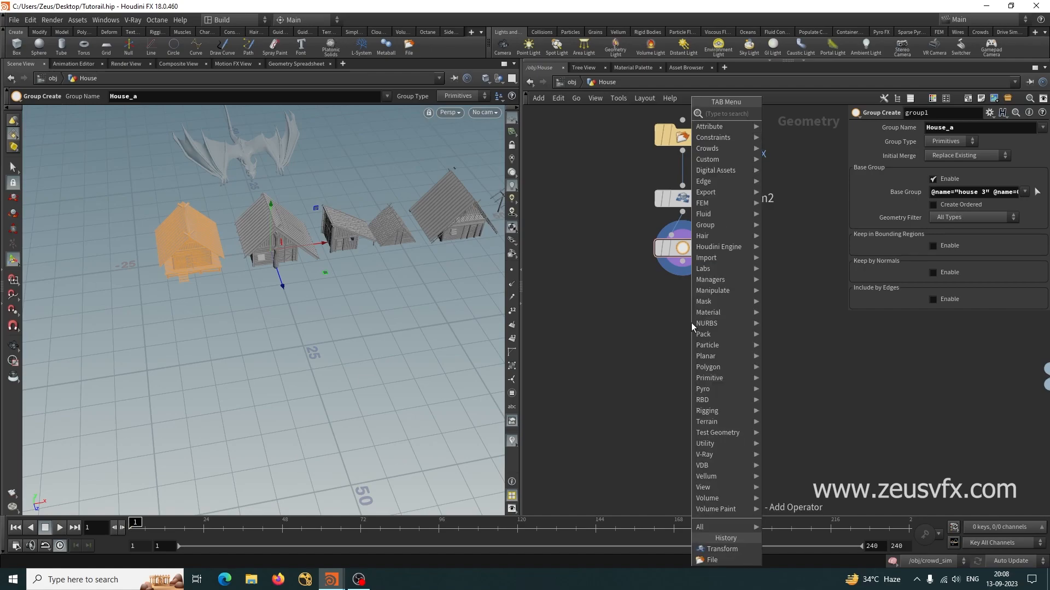
text(spl)
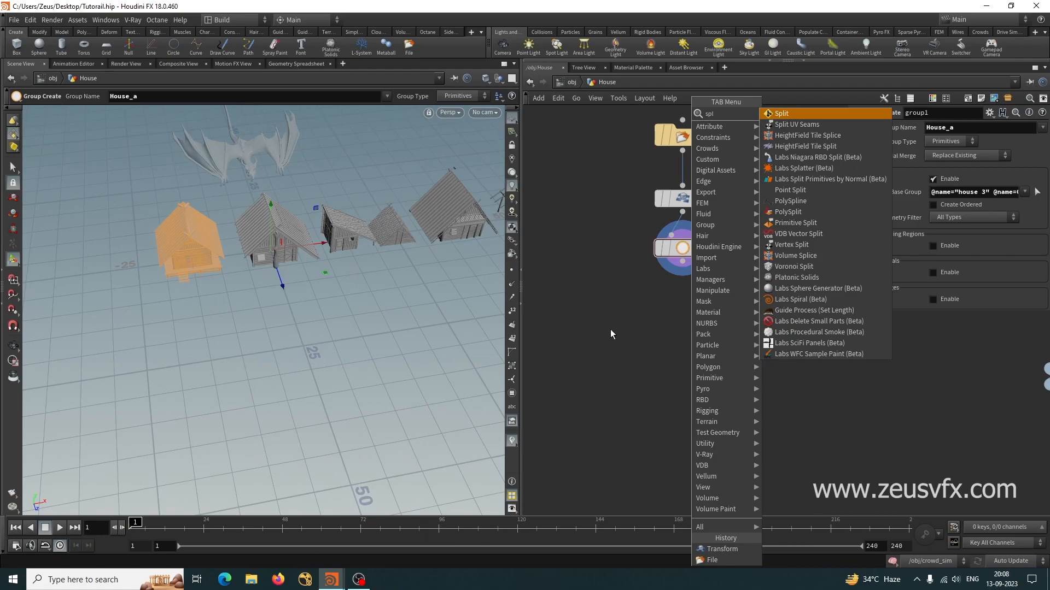
key(Escape)
scroll(625, 352, up, 3)
Add a Blast node below the House_a group node and connect it to that node's output
key(Tab)
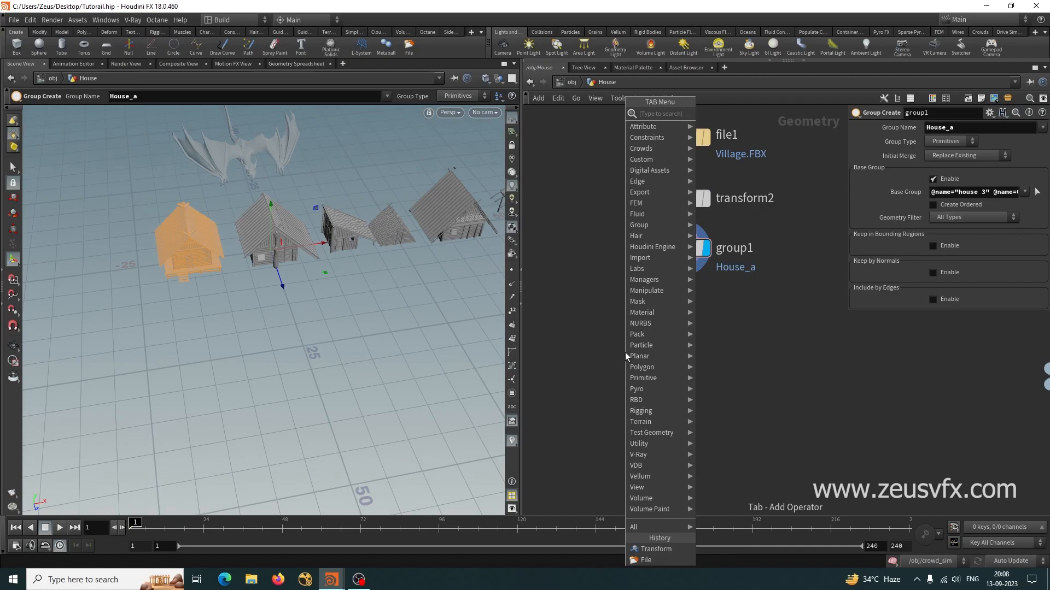
text(blast)
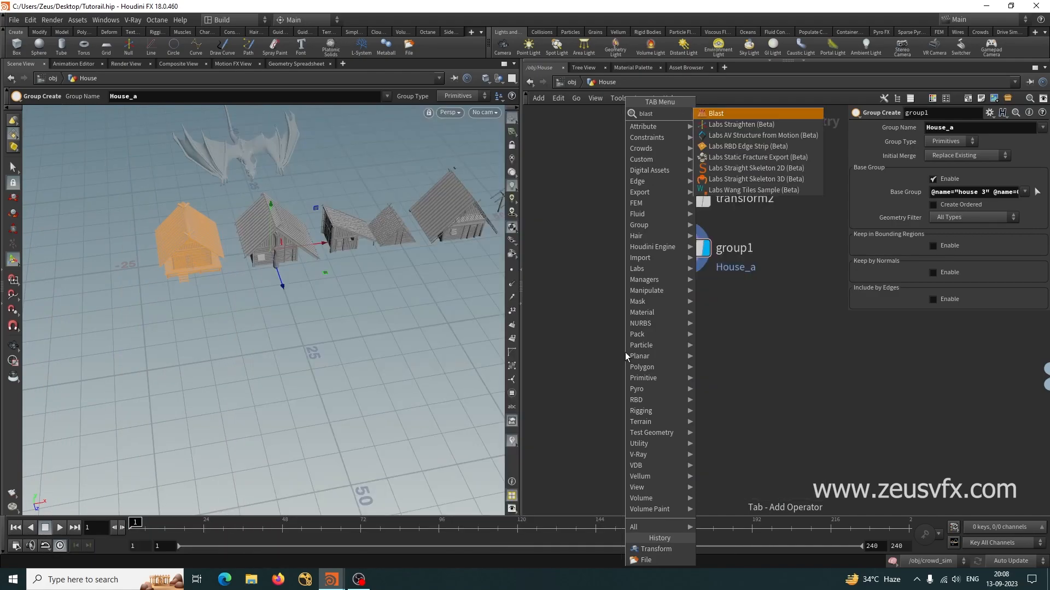
click(739, 115)
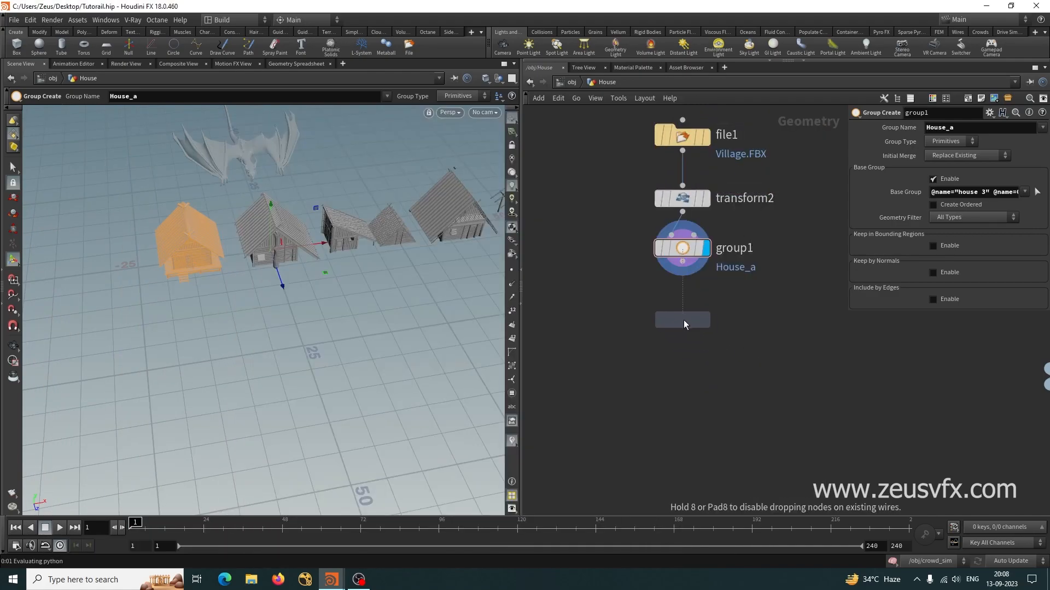
click(684, 320)
drag(683, 261, 682, 306)
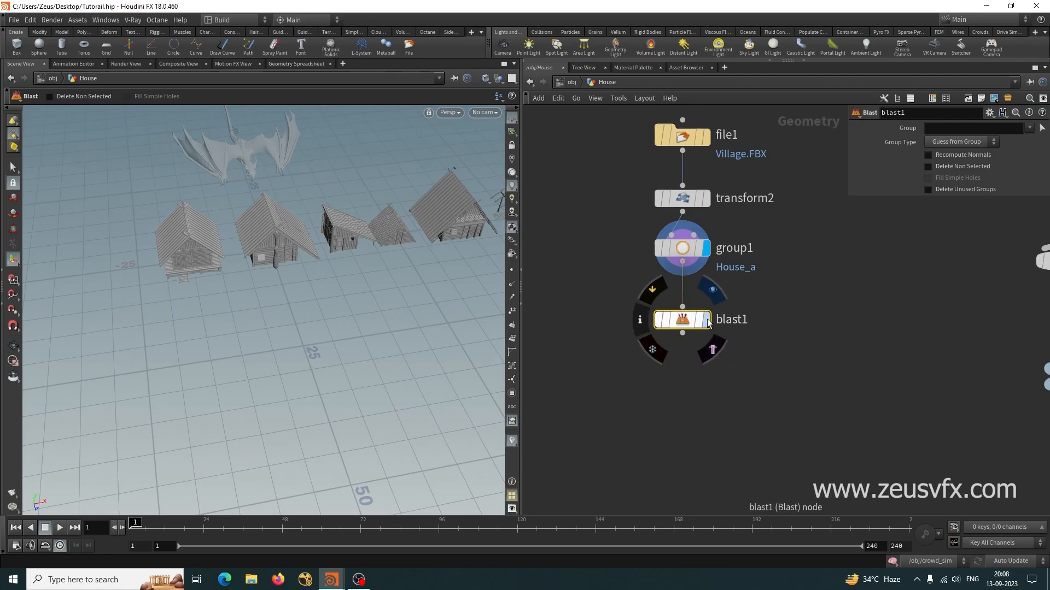
Display the Blast node and set it to group House_a with Delete Non Selected enabled, isolating the house
click(706, 319)
click(1030, 128)
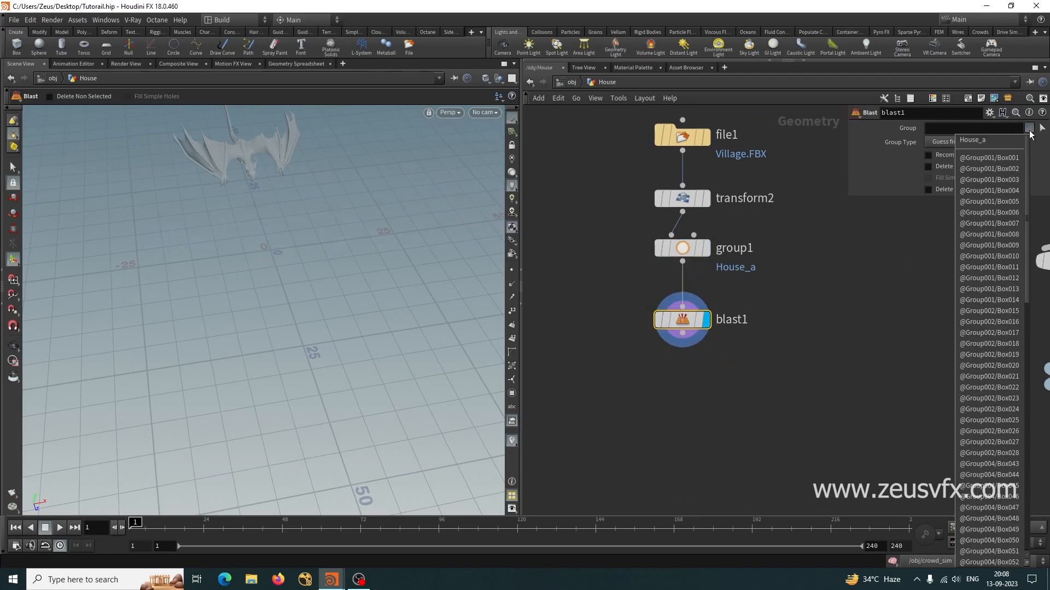
click(979, 136)
click(943, 166)
alt+drag(315, 323, 264, 295)
alt+right_drag(264, 295, 267, 323)
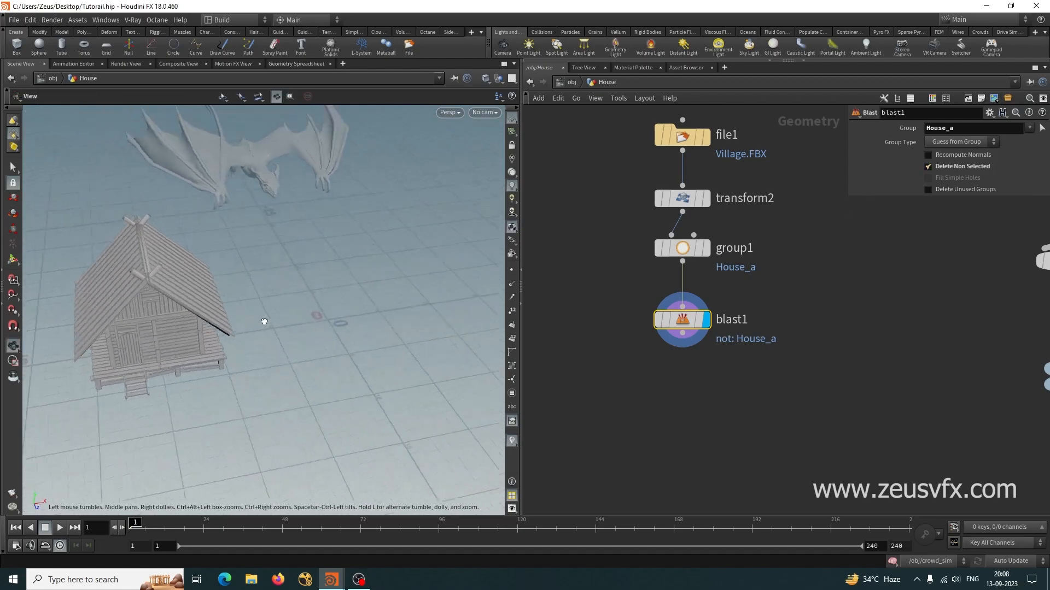
alt+drag(267, 324, 296, 340)
alt+drag(150, 445, 221, 527)
mouse_move(275, 442)
mouse_down()
mouse_move(276, 410)
mouse_move(323, 421)
mouse_move(276, 462)
mouse_move(241, 448)
mouse_move(256, 445)
mouse_up()
Add a Transform node below the Blast node, connect it to the Blast output and display it
middle_drag(684, 427, 671, 392)
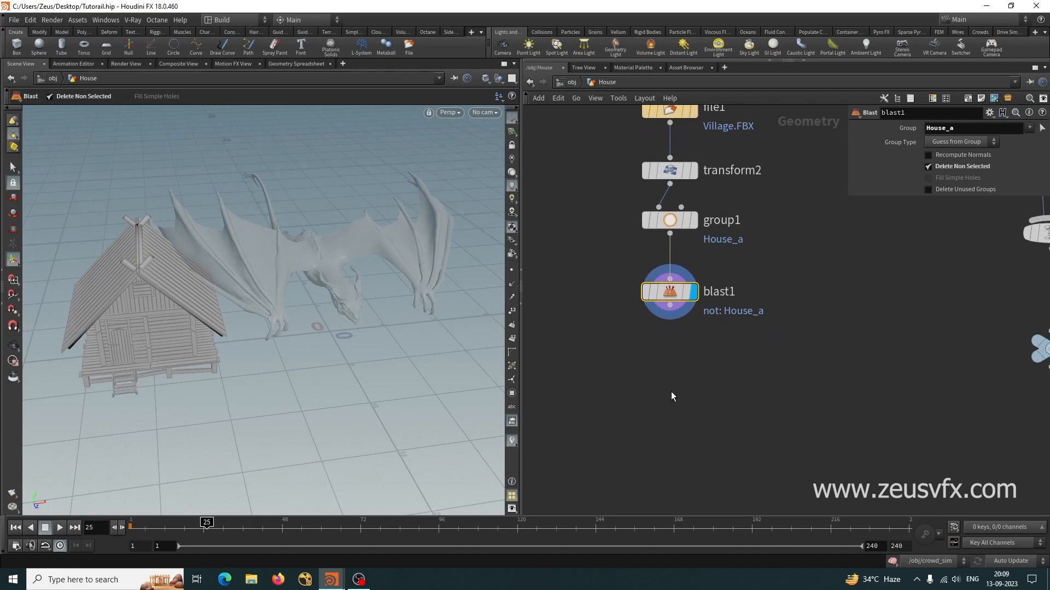
key(Tab)
text(tr)
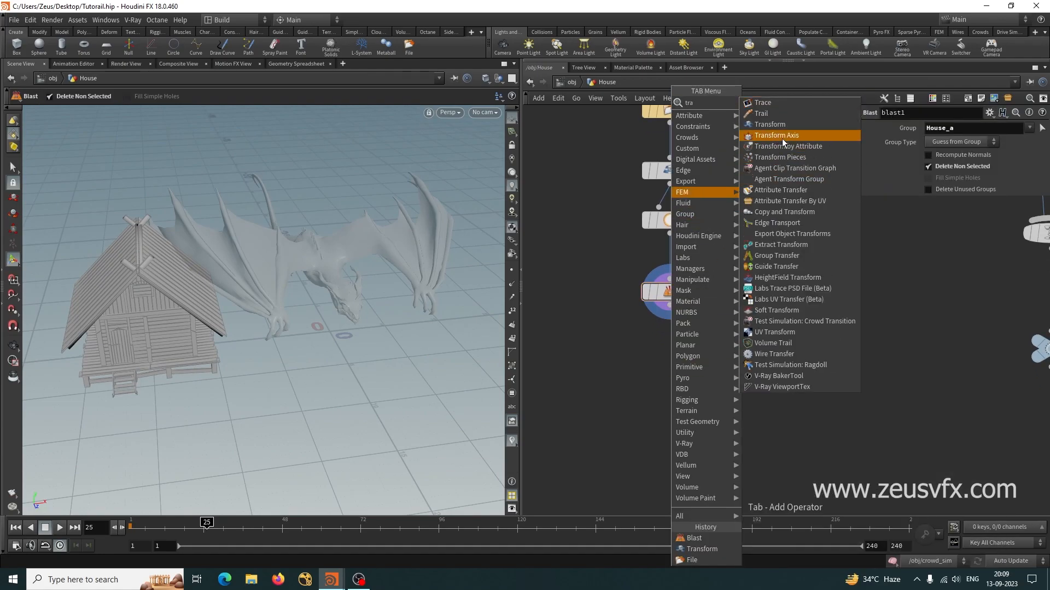
click(783, 125)
click(677, 371)
drag(671, 308, 673, 368)
click(701, 371)
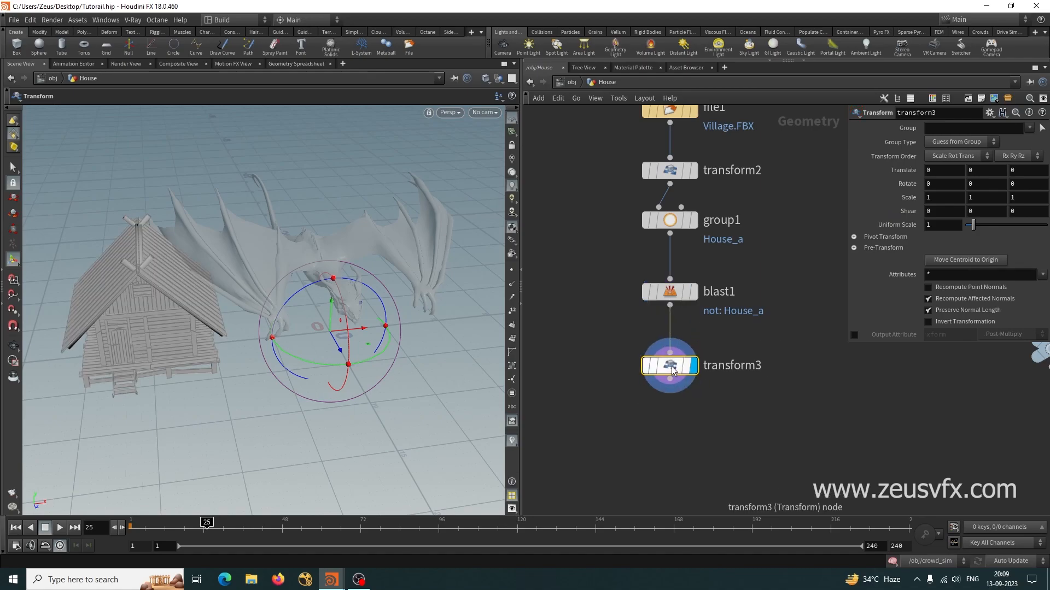
Move the isolated house about 15.29 units along X to the centre of the scene and check its position
alt+drag(350, 420, 325, 435)
drag(349, 373, 554, 389)
key(Escape)
drag(322, 426, 422, 383)
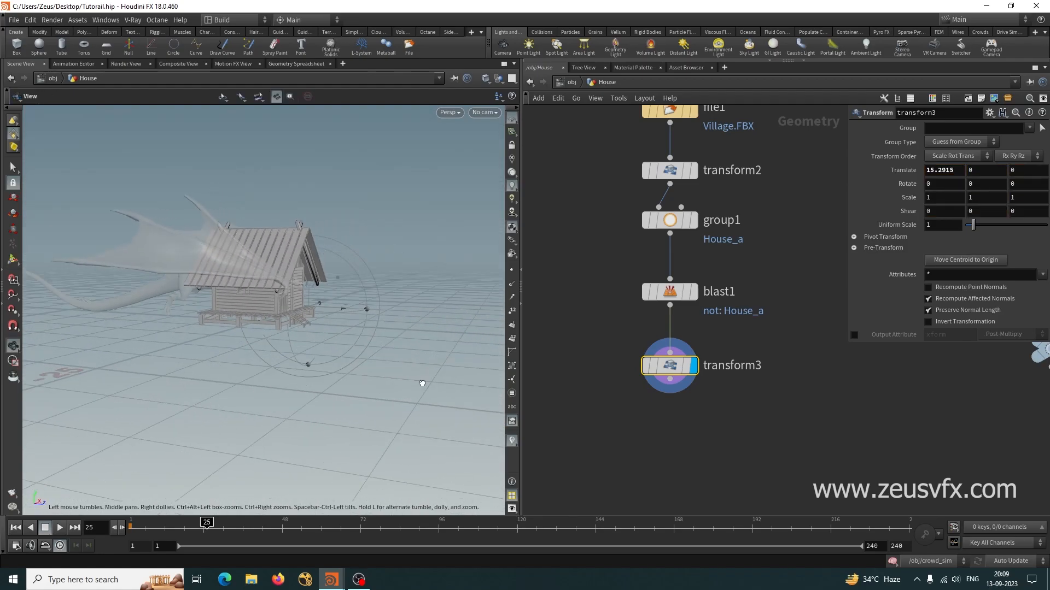
key(Return)
click(204, 523)
mouse_move(203, 524)
mouse_down()
mouse_move(188, 523)
mouse_move(230, 524)
mouse_move(164, 522)
mouse_move(207, 522)
mouse_up()
key(Escape)
drag(320, 425, 300, 447)
key(Return)
Add a Null node below the new Transform node, connected to its output, and display it
middle_drag(694, 457, 684, 353)
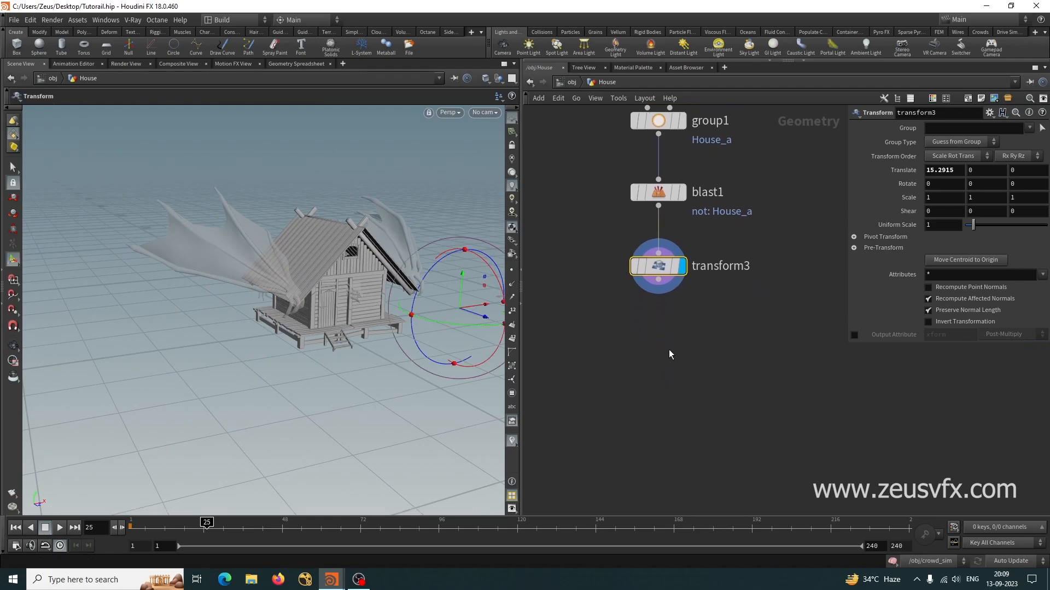
key(Tab)
text(null)
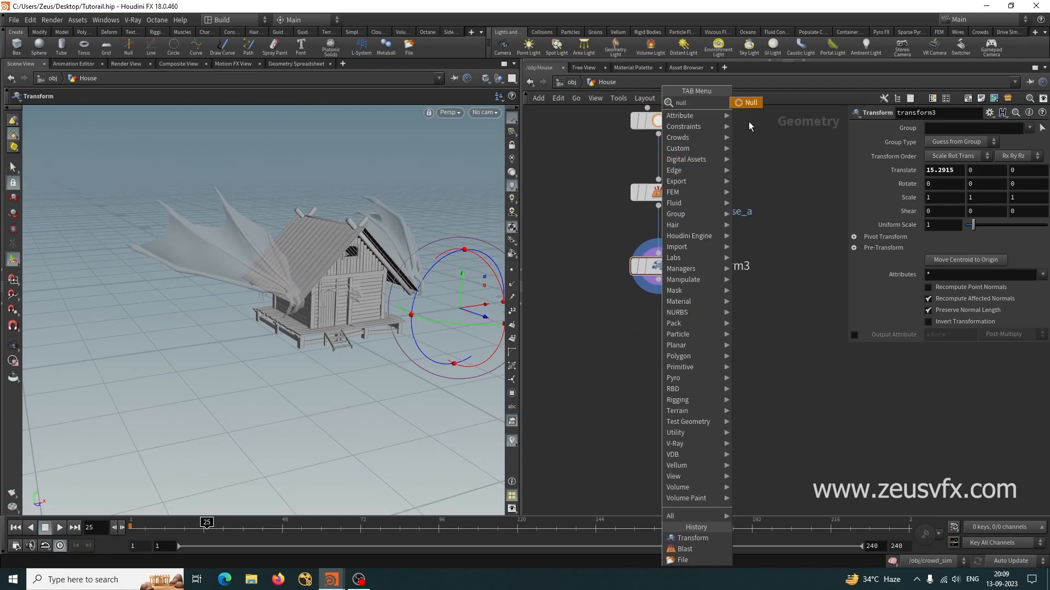
key(Return)
click(661, 350)
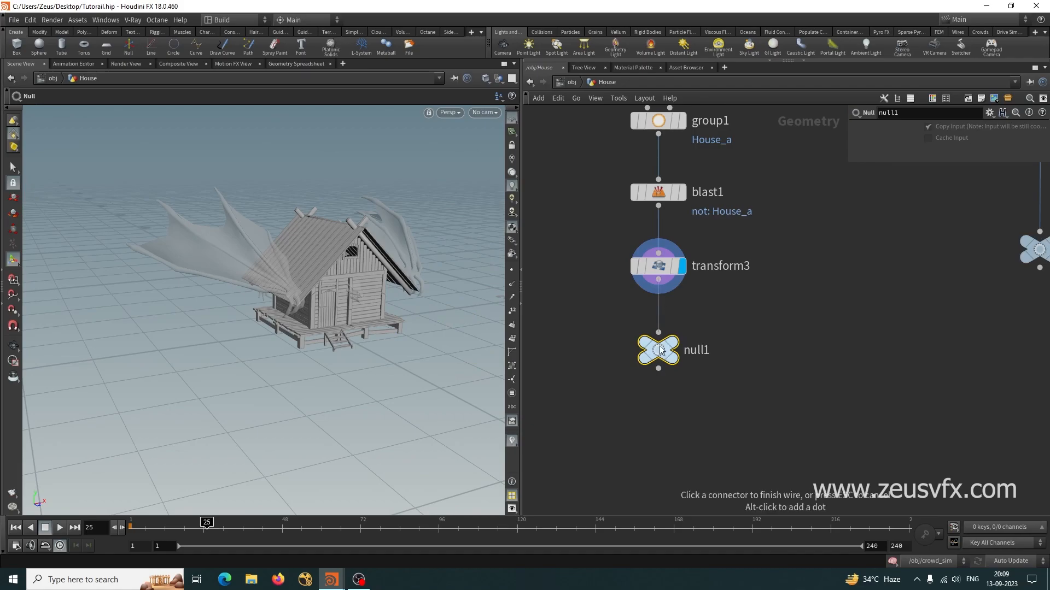
key(Escape)
drag(269, 367, 290, 377)
alt+right_drag(291, 376, 246, 353)
alt+middle_drag(314, 373, 253, 366)
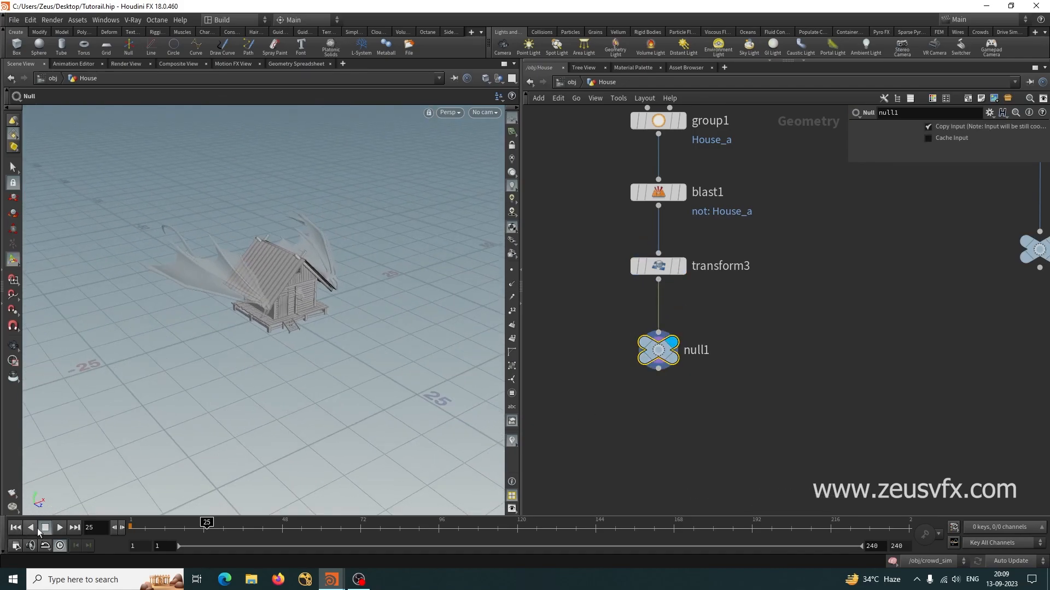
Return the timeline to frame 1 and save the scene
click(15, 528)
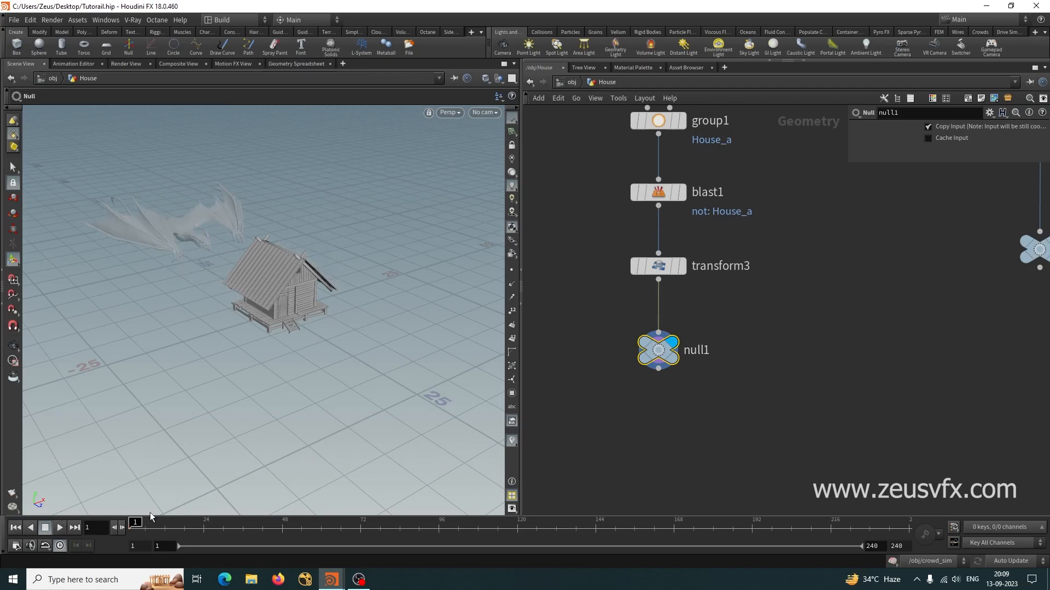
click(644, 445)
key(ctrl+s)
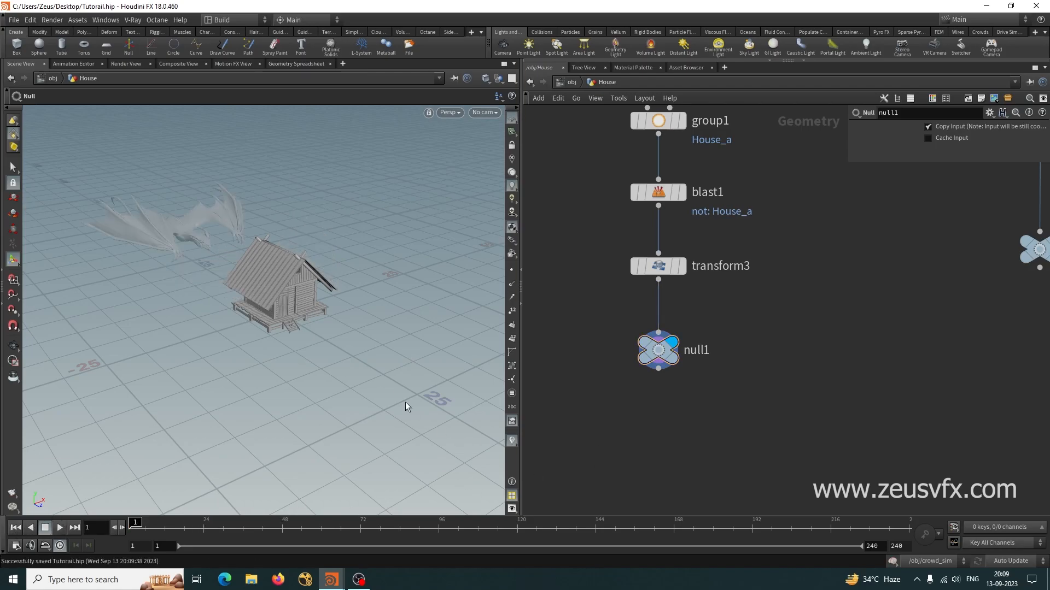
Examine the isolated house up close from the front, the side and above
alt+drag(328, 365, 274, 304)
alt+right_drag(273, 305, 574, 286)
drag(406, 327, 316, 333)
key(Escape)
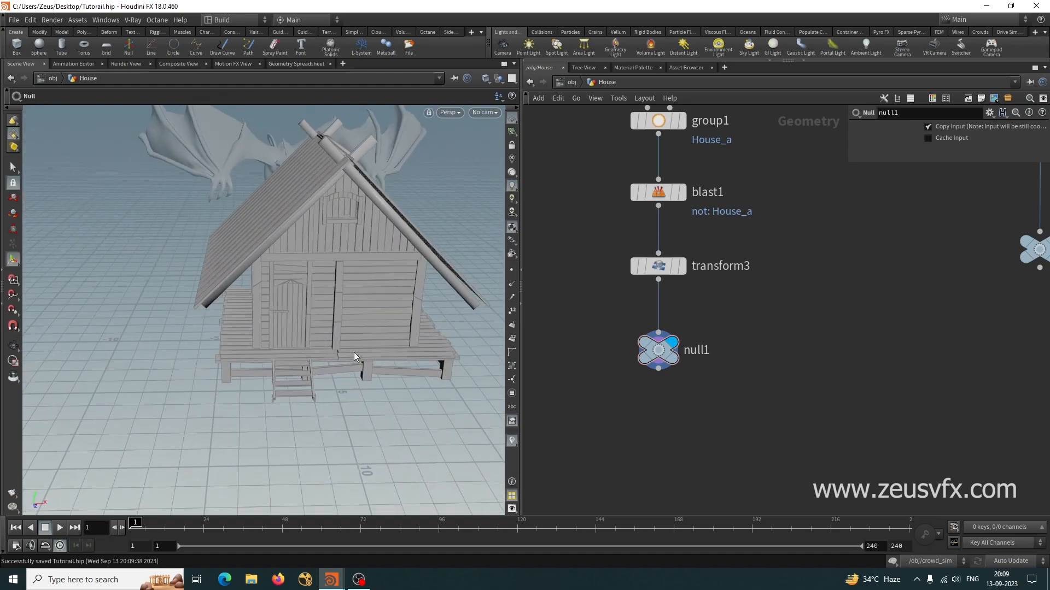
key(Escape)
drag(268, 291, 347, 368)
key(Return)
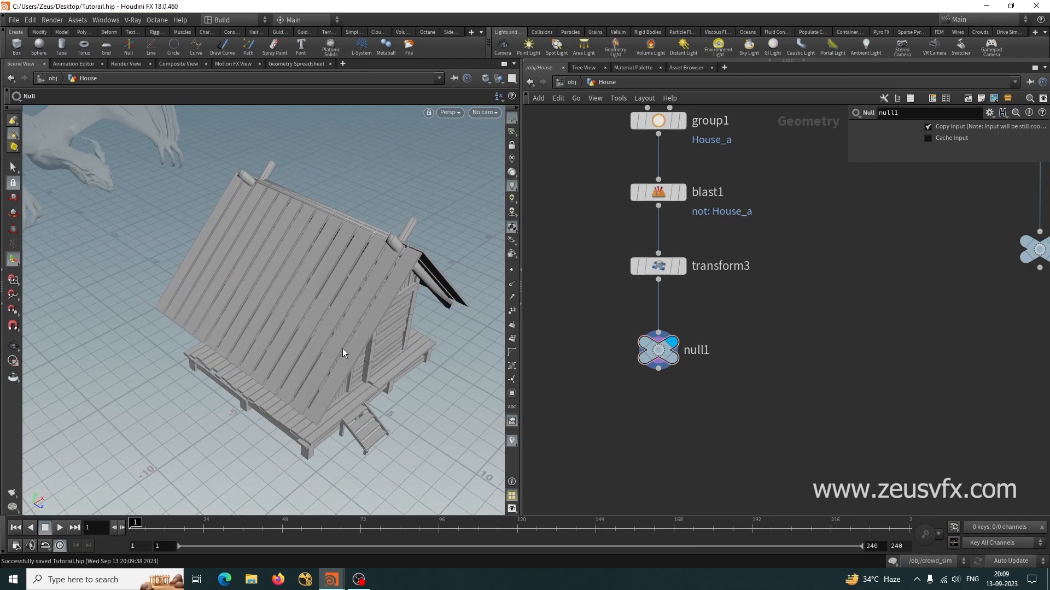
alt+drag(375, 310, 316, 298)
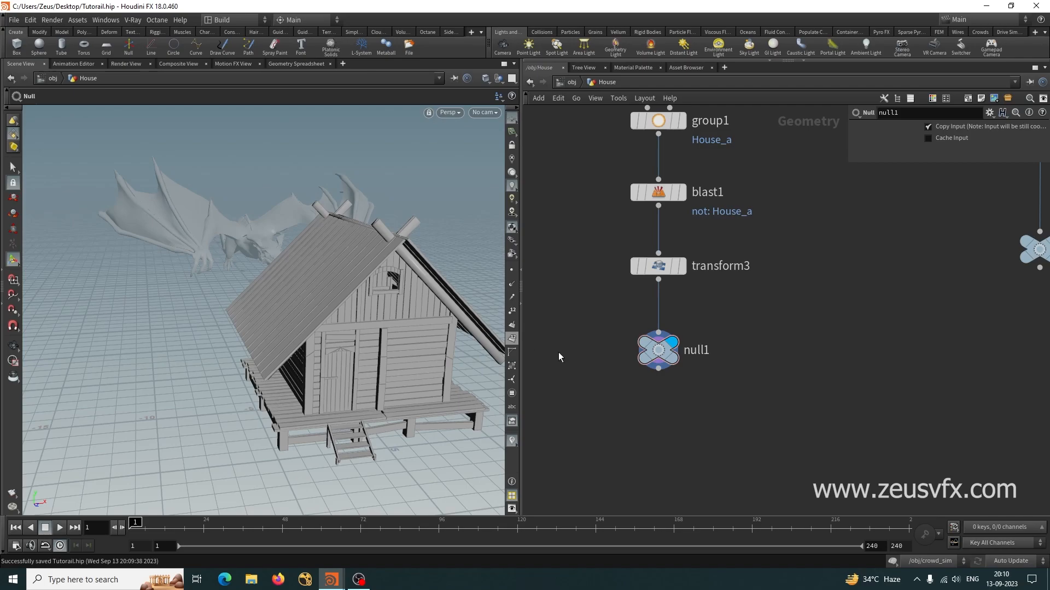
Add a Split node below the Null node, connect it to the Null output and display it
middle_drag(696, 417, 720, 355)
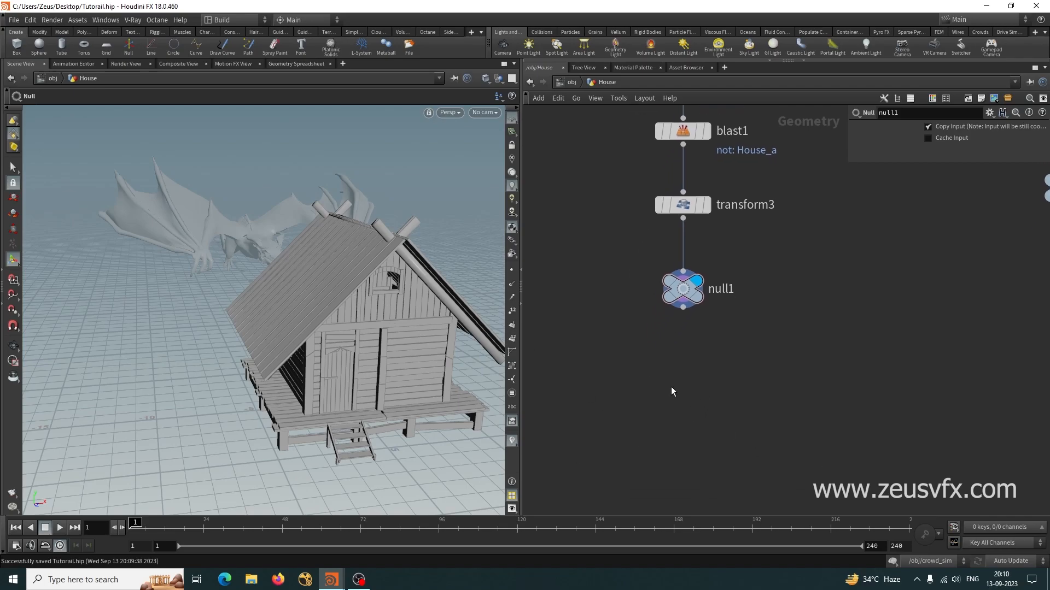
key(Tab)
text(spl)
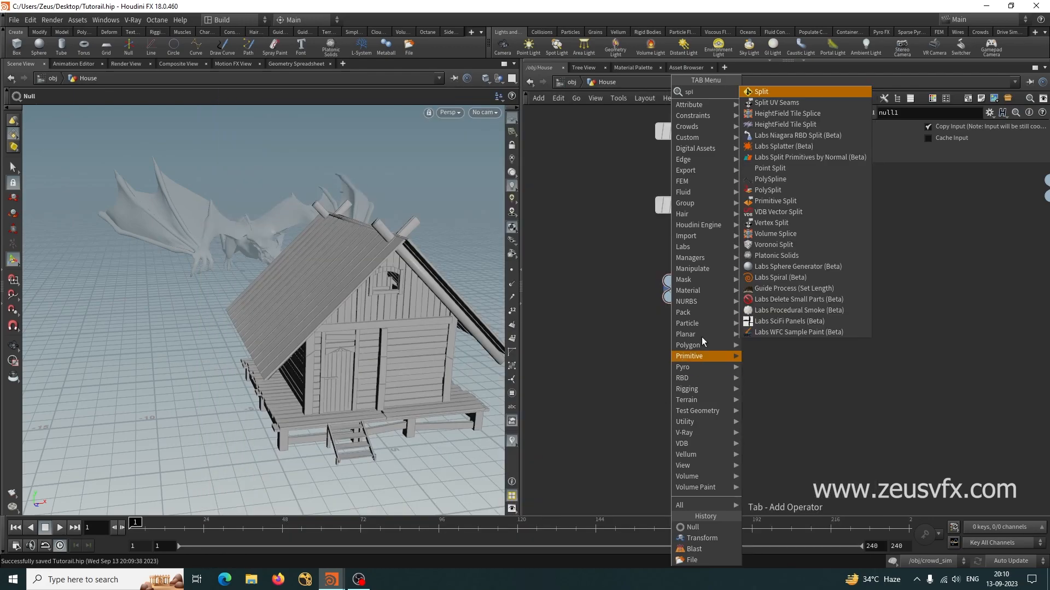
click(762, 94)
click(682, 375)
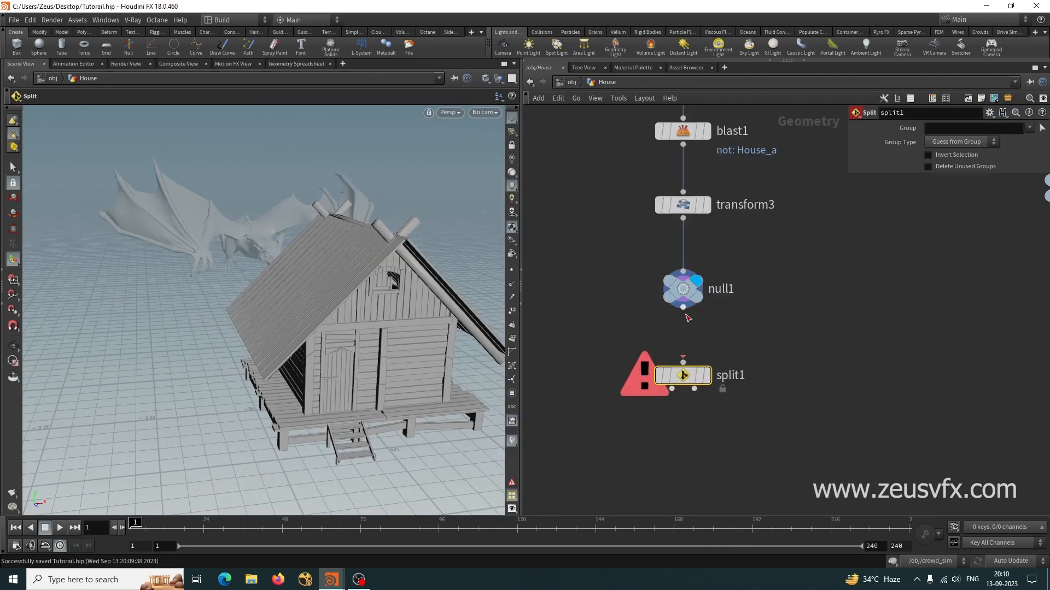
click(708, 376)
alt+drag(339, 386, 260, 381)
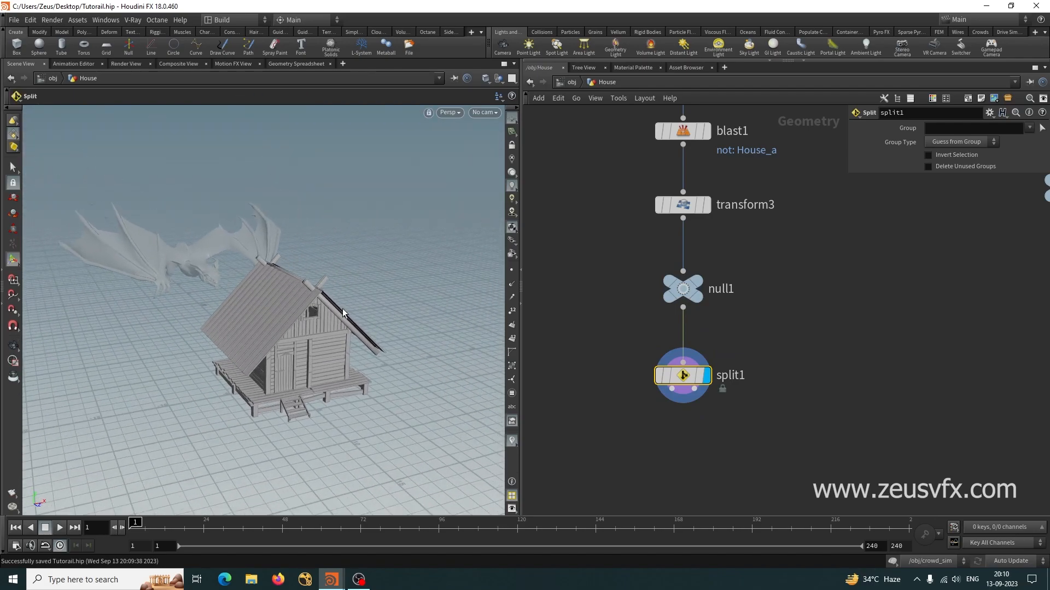
Try the house 3 part as the Split node's group and clear the group again
click(1029, 129)
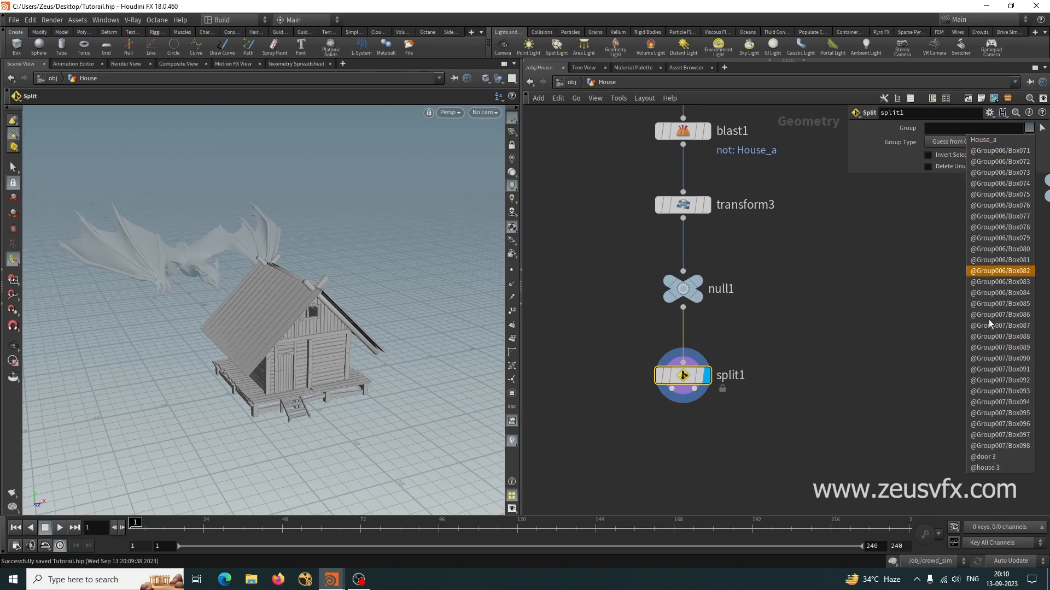
click(991, 467)
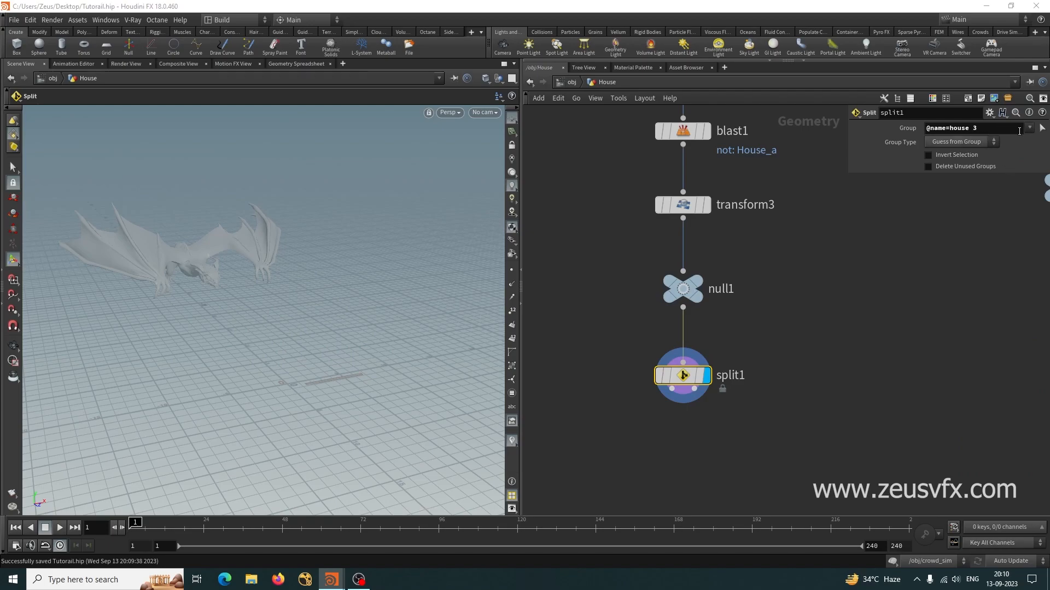
click(1019, 132)
click(994, 131)
click(995, 130)
key(BackSpace)
key(BackSpace)
key(BackSpace)
key(BackSpace)
key(BackSpace)
key(BackSpace)
key(BackSpace)
key(BackSpace)
key(BackSpace)
key(BackSpace)
key(BackSpace)
key(BackSpace)
click(1029, 128)
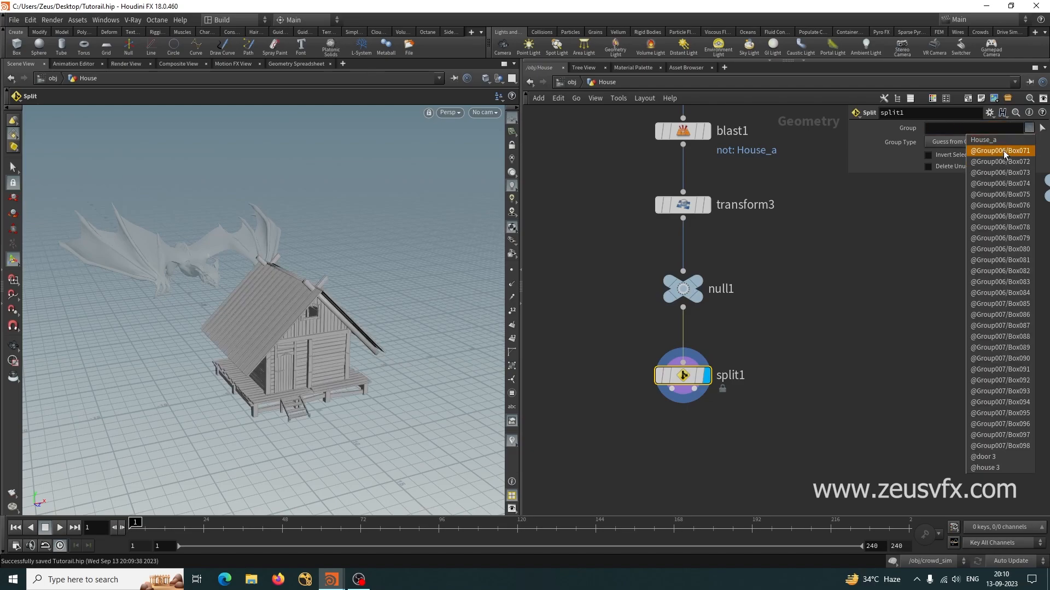
click(1003, 151)
click(1014, 129)
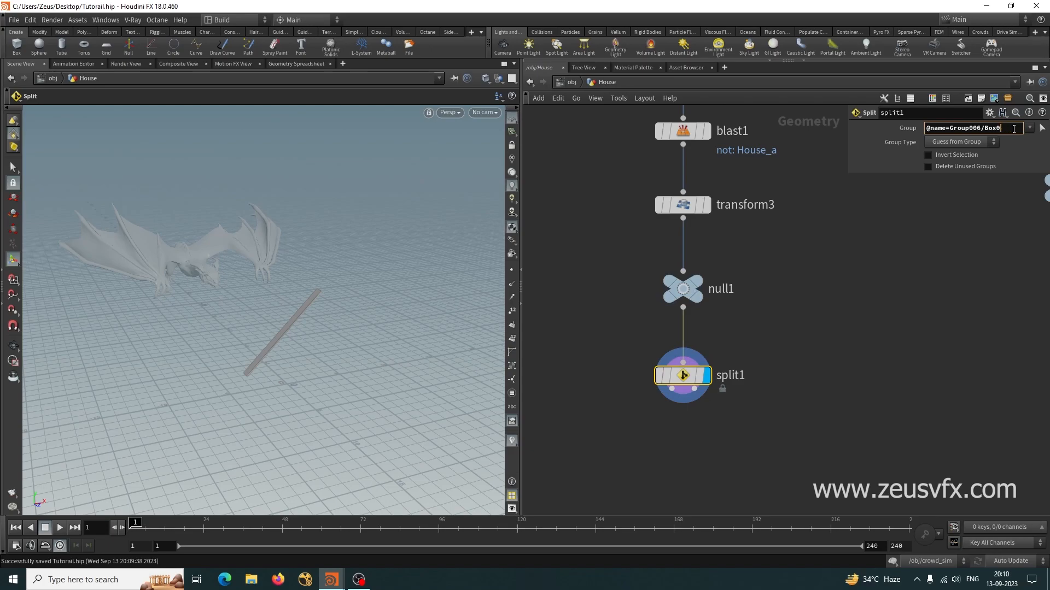
text(*)
key(Return)
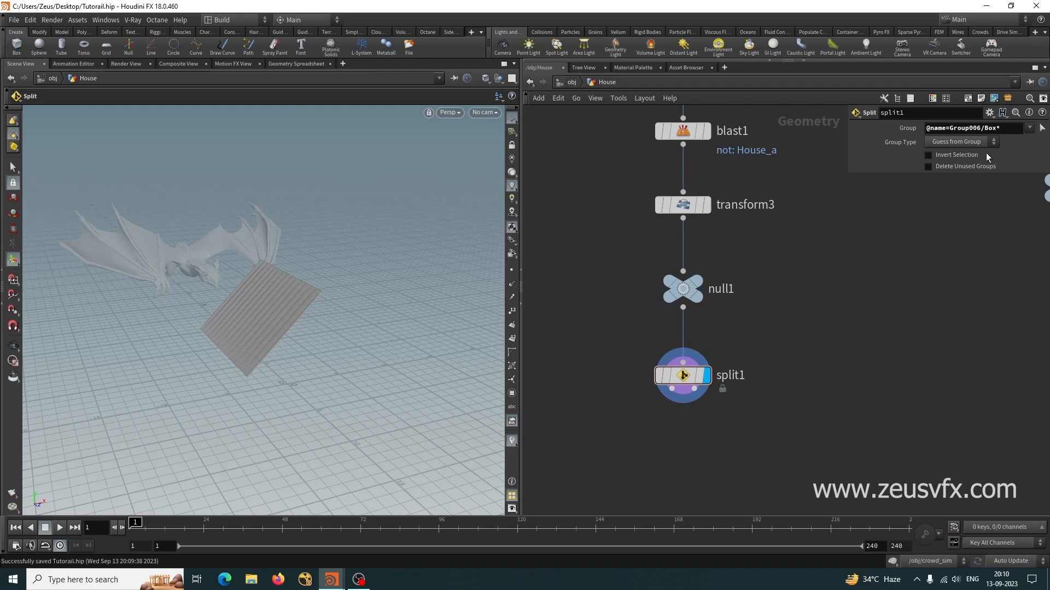
click(1012, 131)
key(Return)
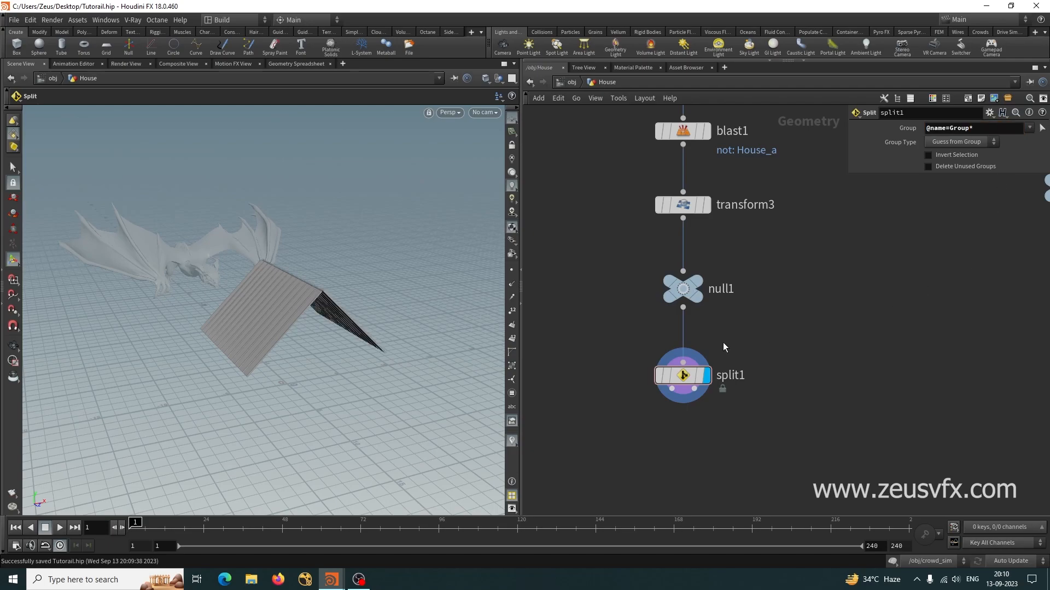
mouse_move(342, 304)
alt+mouse_down()
mouse_move(237, 264)
mouse_move(356, 335)
mouse_move(375, 304)
mouse_move(346, 293)
alt+mouse_up()
Add a Null node connected to the Split node's first output and name it roof
middle_drag(800, 429, 784, 369)
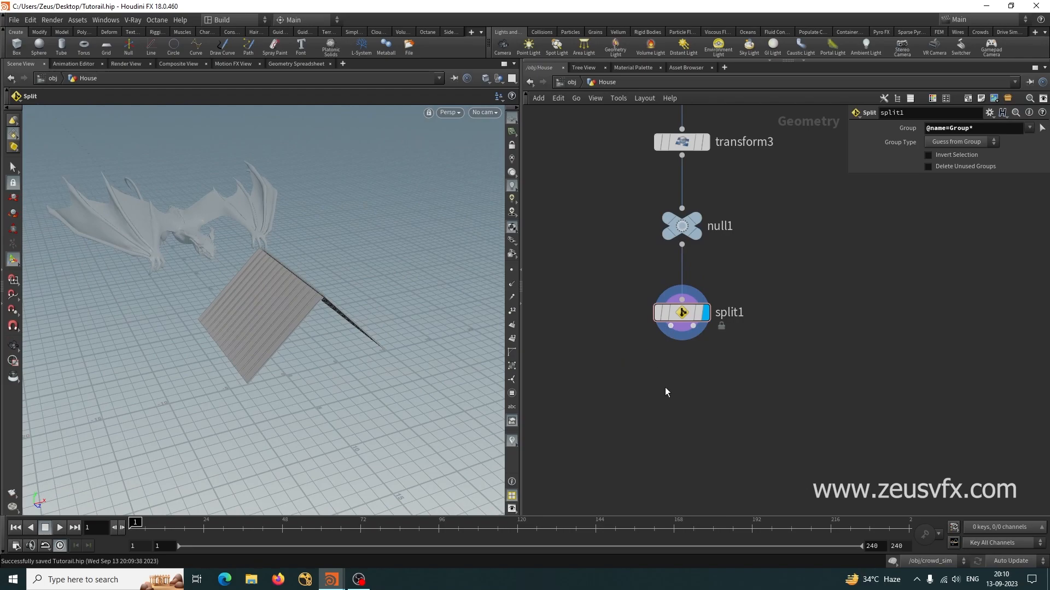
key(Tab)
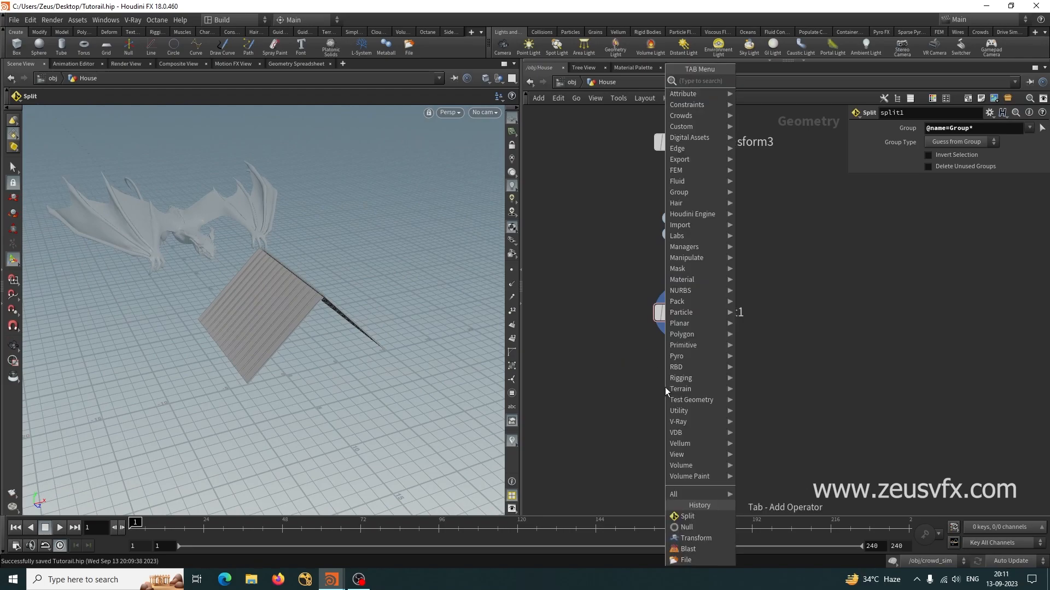
text(nul)
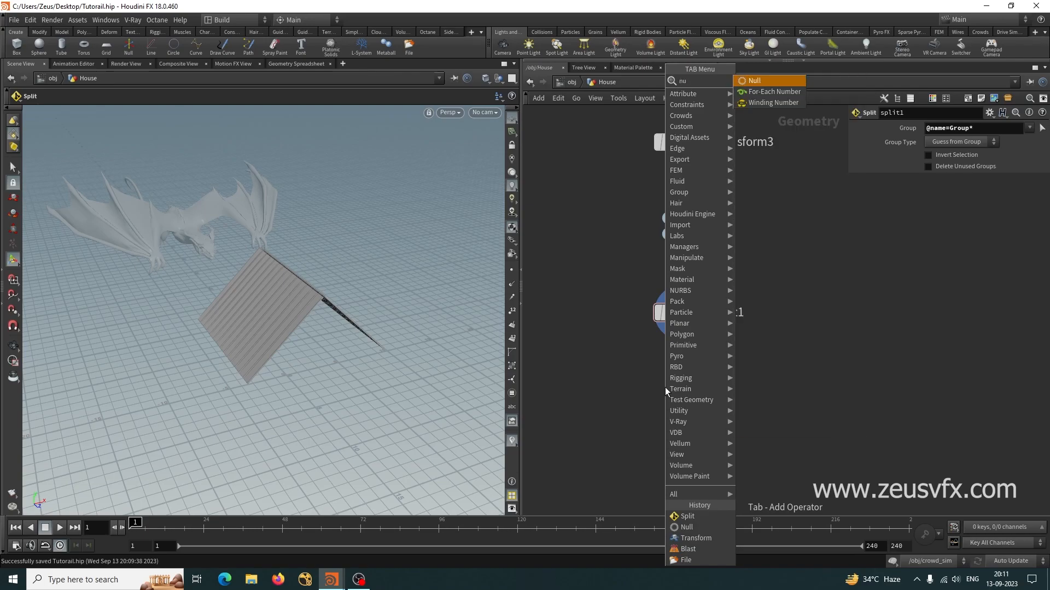
key(Return)
click(644, 390)
click(671, 327)
click(634, 377)
text(roo)
key(Return)
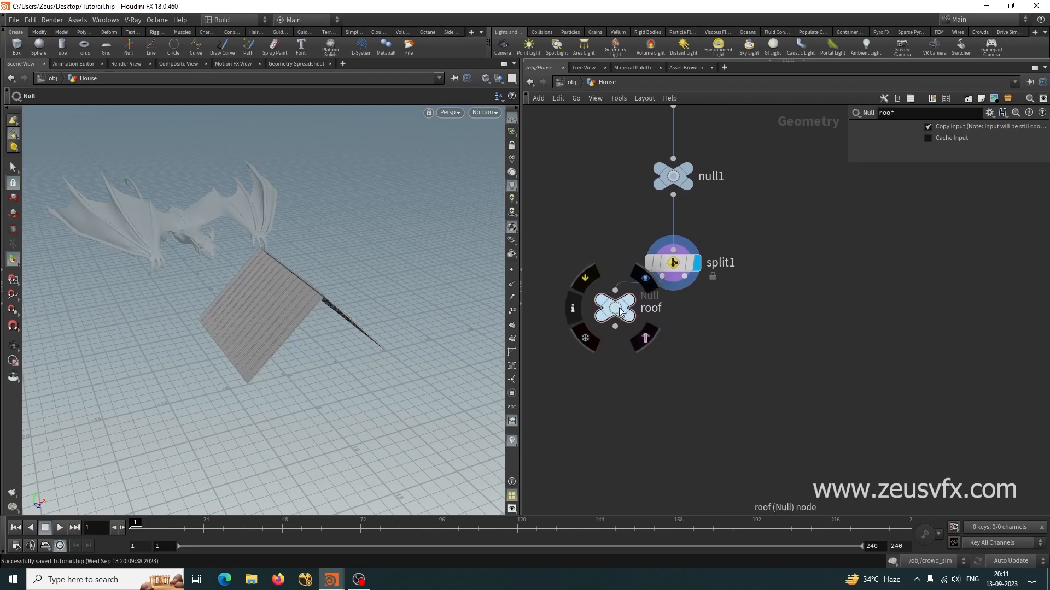
drag(620, 309, 609, 336)
Add a Null node connected to the Split node's second output, name it Base and display it
key(Tab)
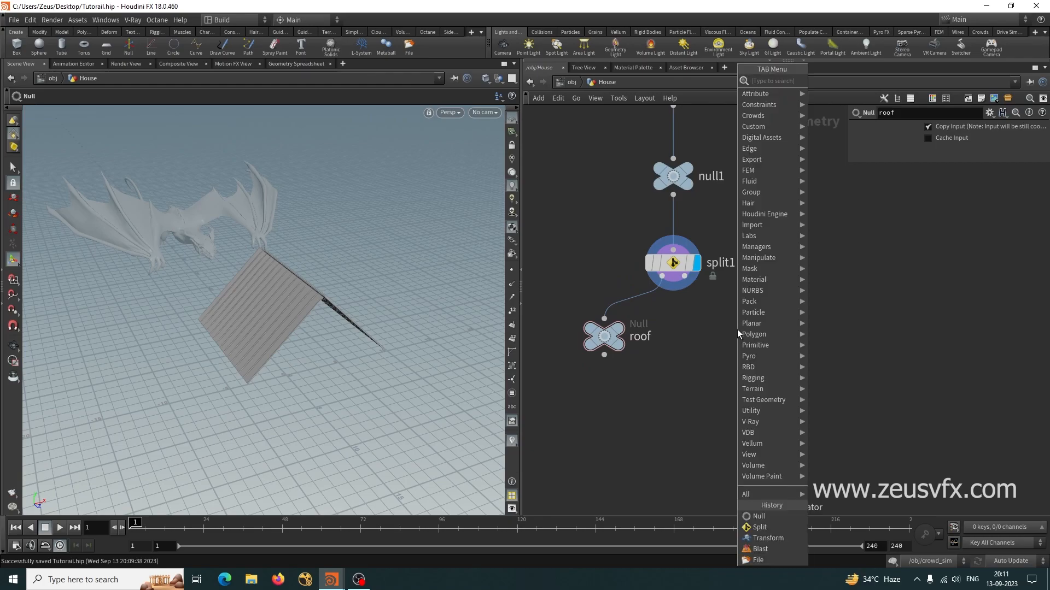
text(null)
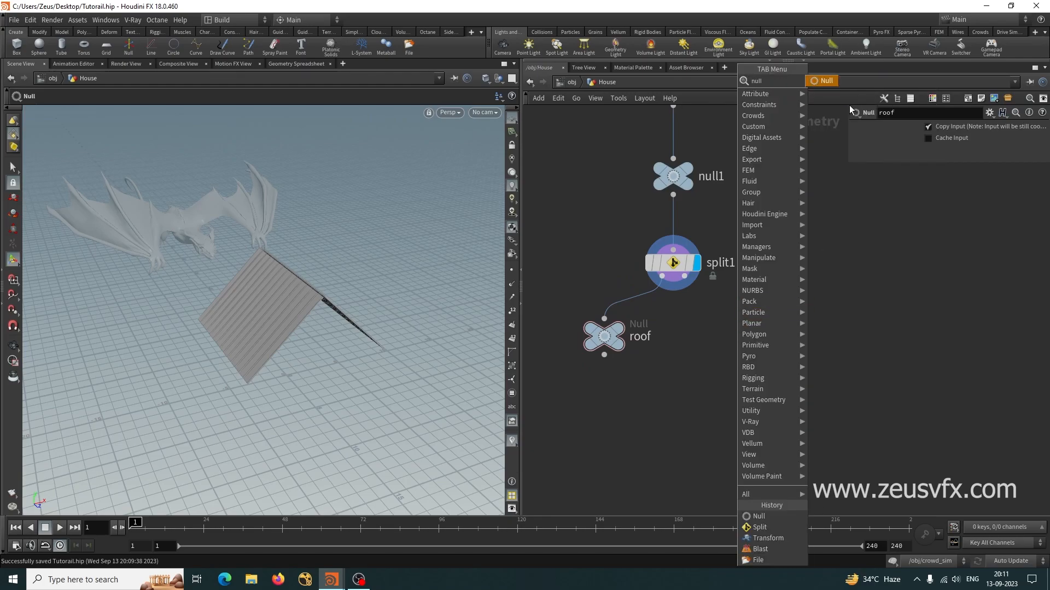
click(828, 82)
click(727, 343)
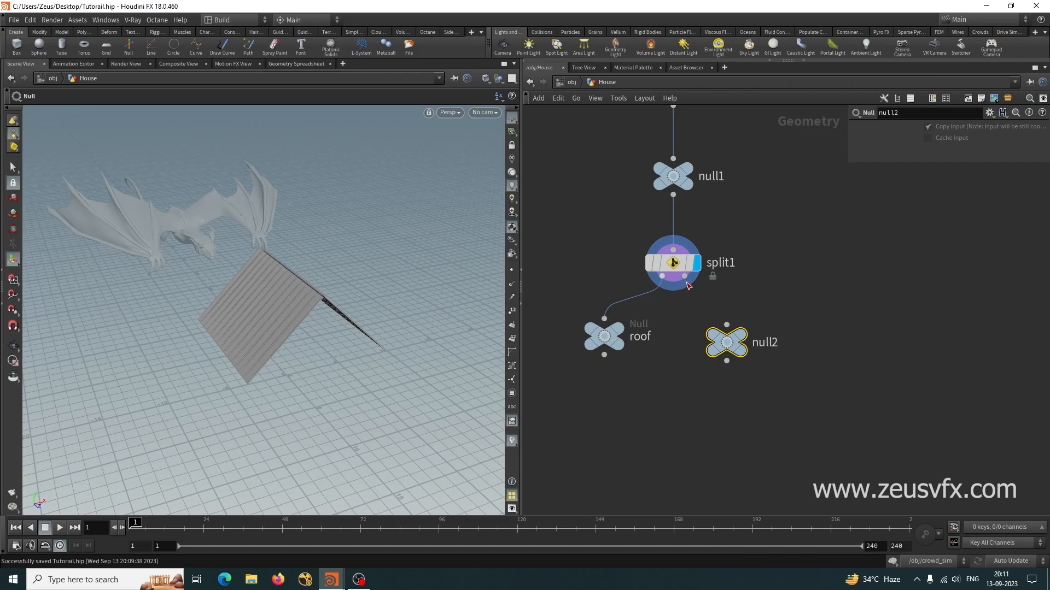
drag(684, 276, 726, 328)
double_click(771, 340)
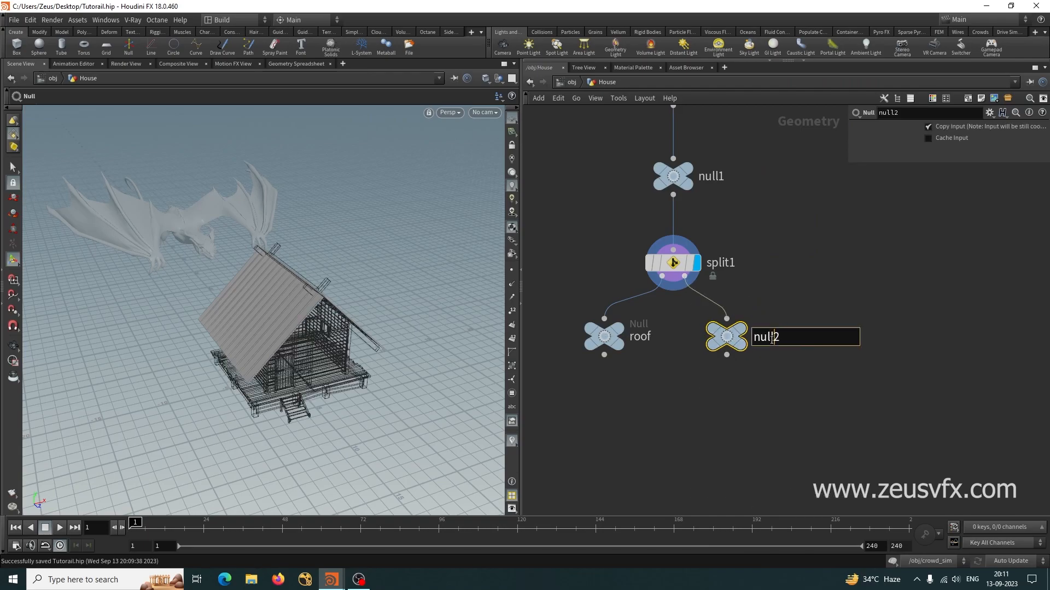
text(Base)
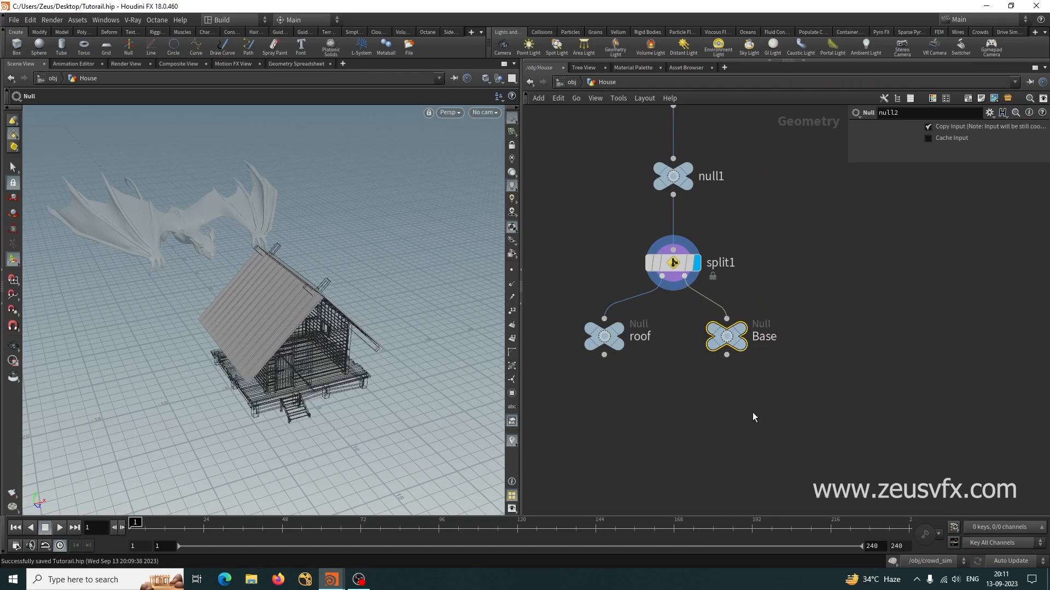
key(Return)
click(741, 334)
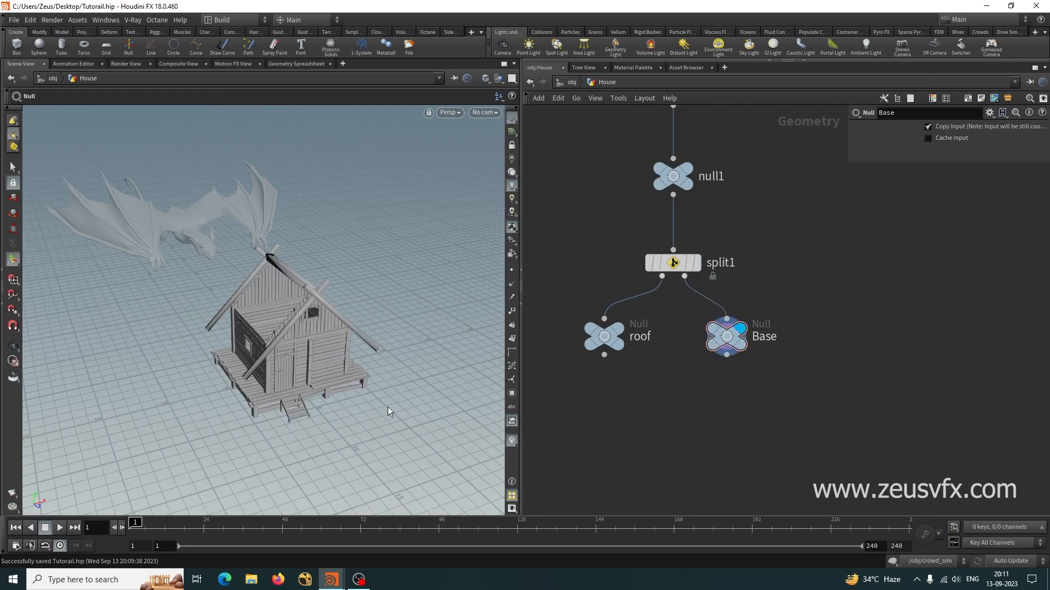
Display the roof null's output and save the scene file
click(630, 305)
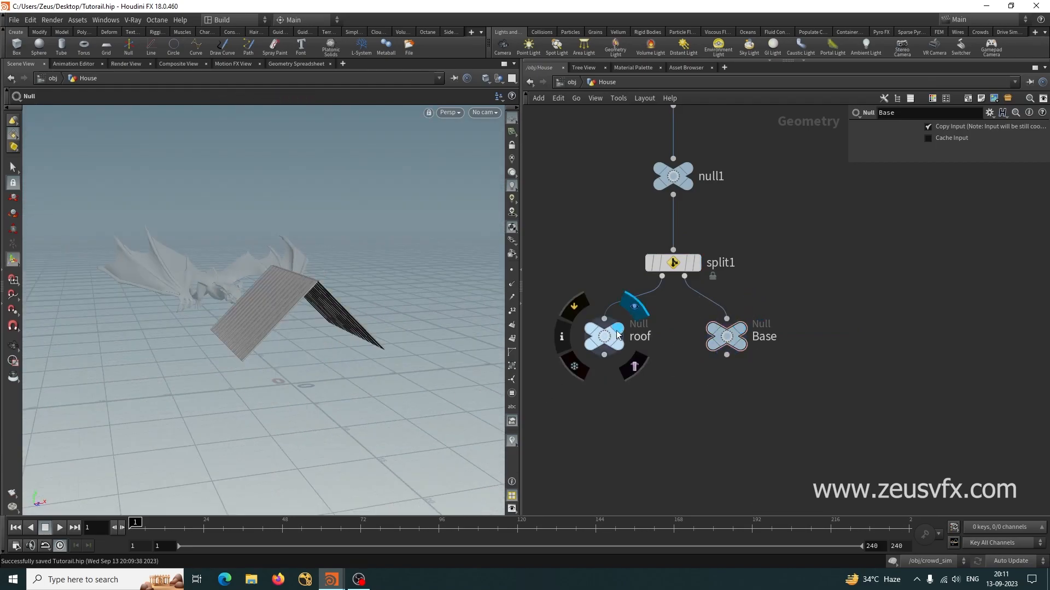
middle_drag(617, 429, 642, 374)
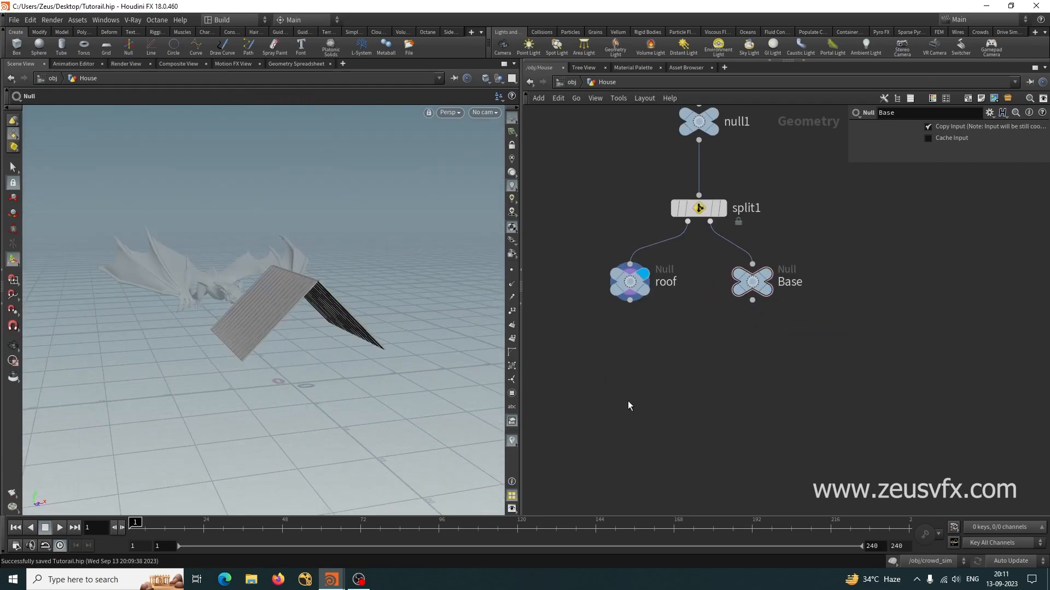
middle_drag(673, 410, 651, 414)
key(ctrl+s)
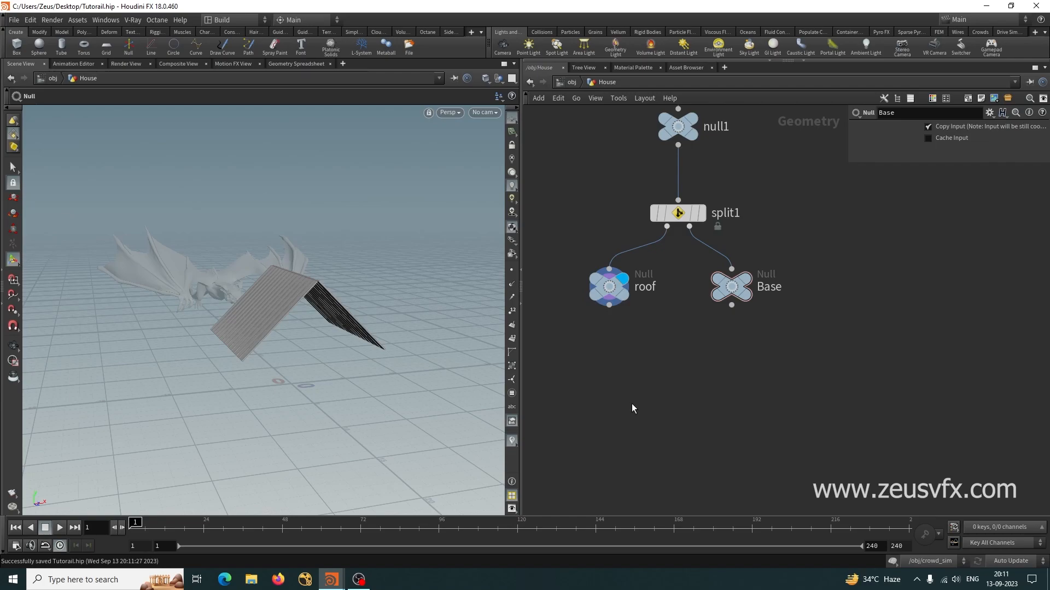
key(Tab)
text(vo)
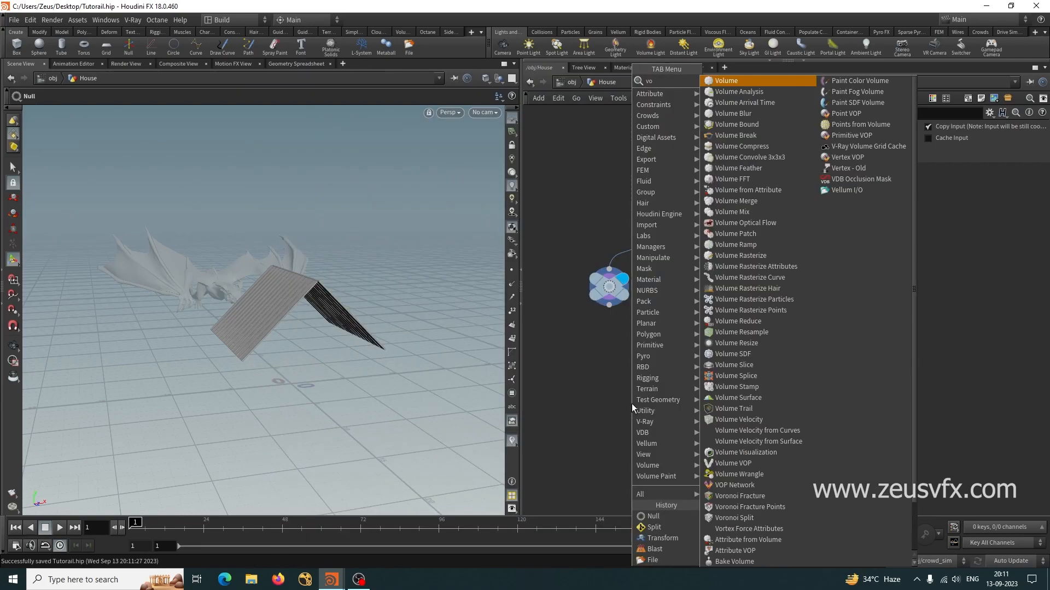
text(r)
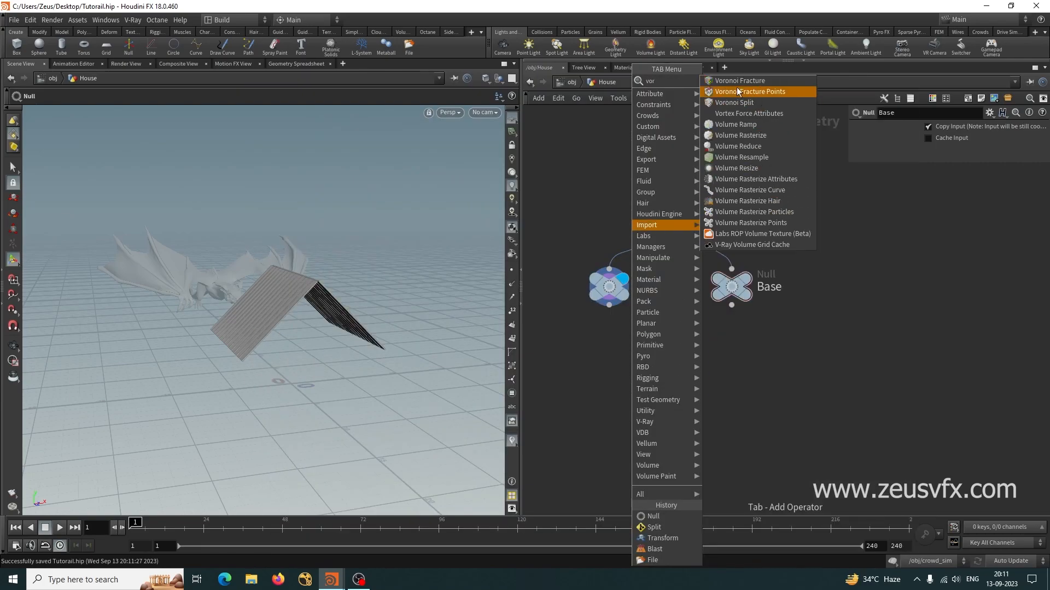
click(753, 394)
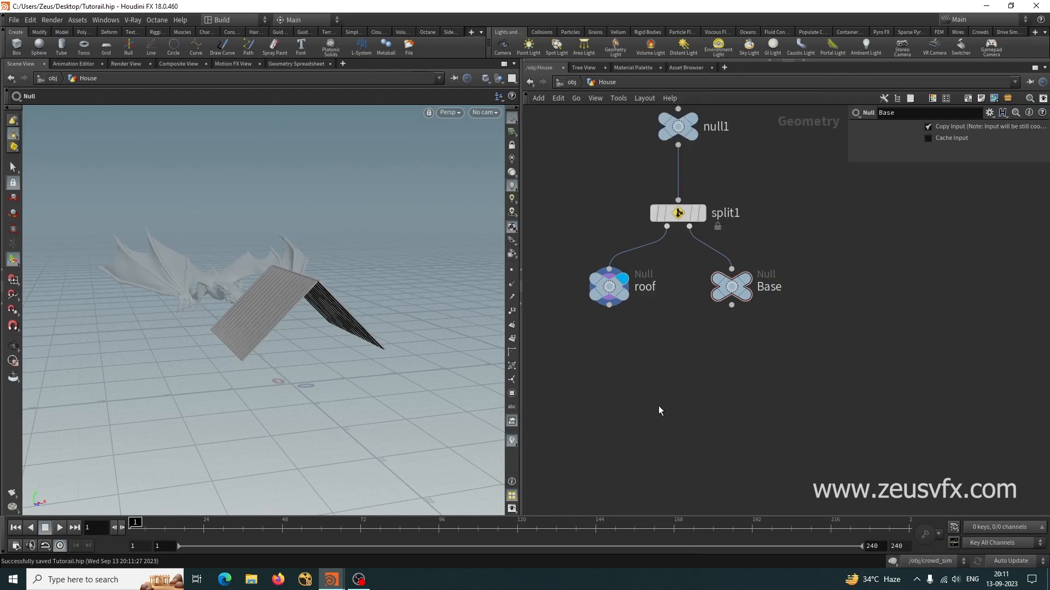
Add an RBD Material Fracture node below the roof null
key(Tab)
text(rbd)
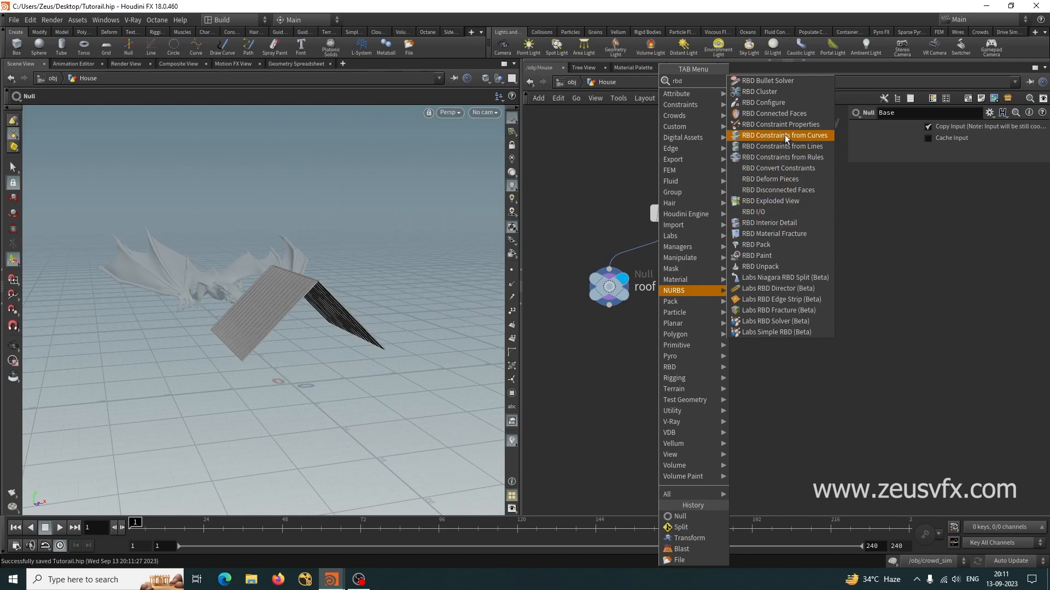
click(771, 235)
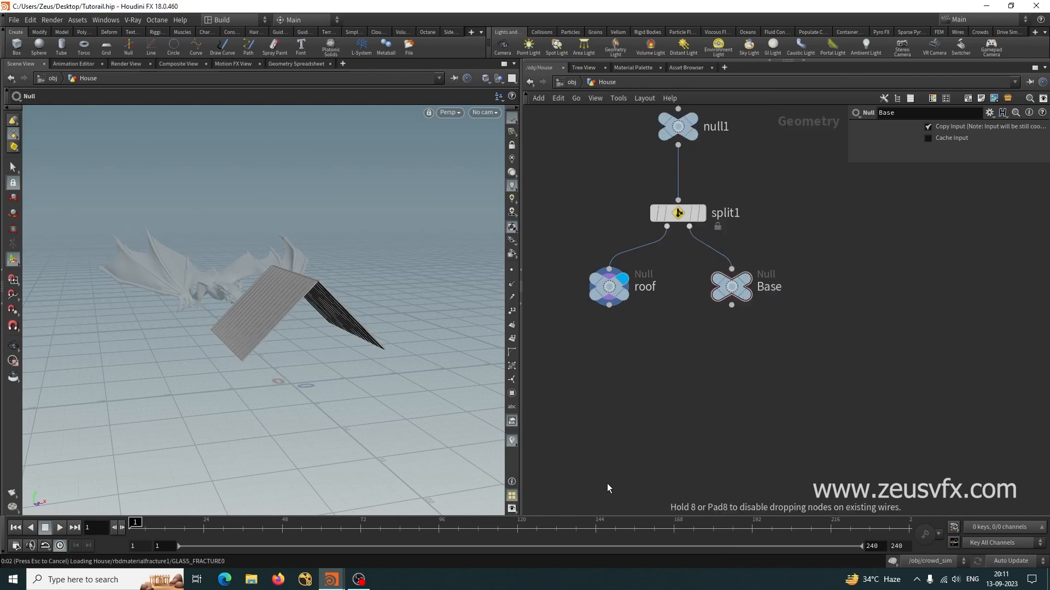
click(591, 415)
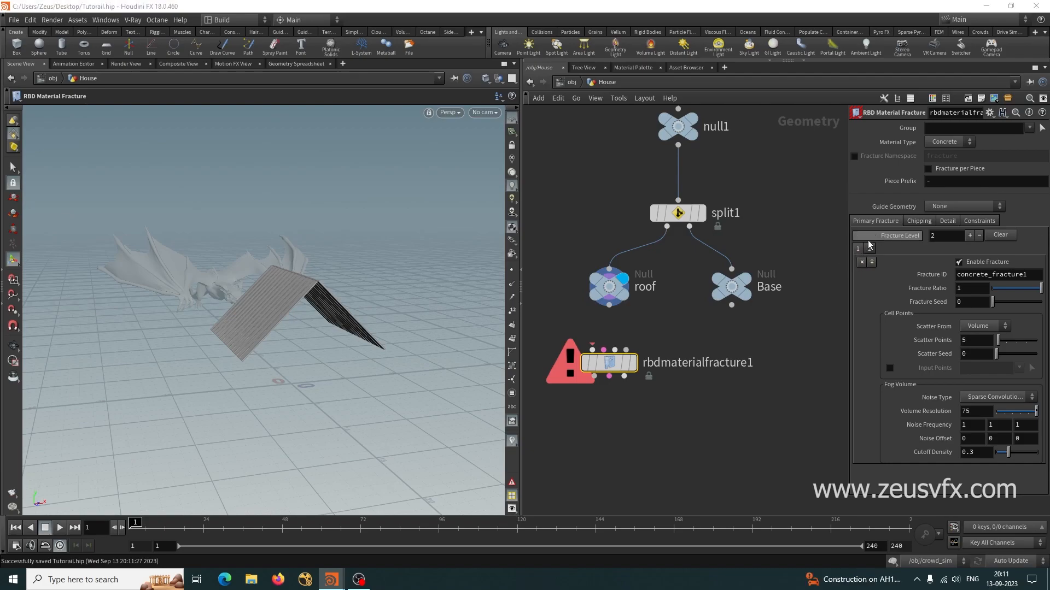
Enable the fracture node's Fracture Namespace and set it to fracture_roof
click(854, 157)
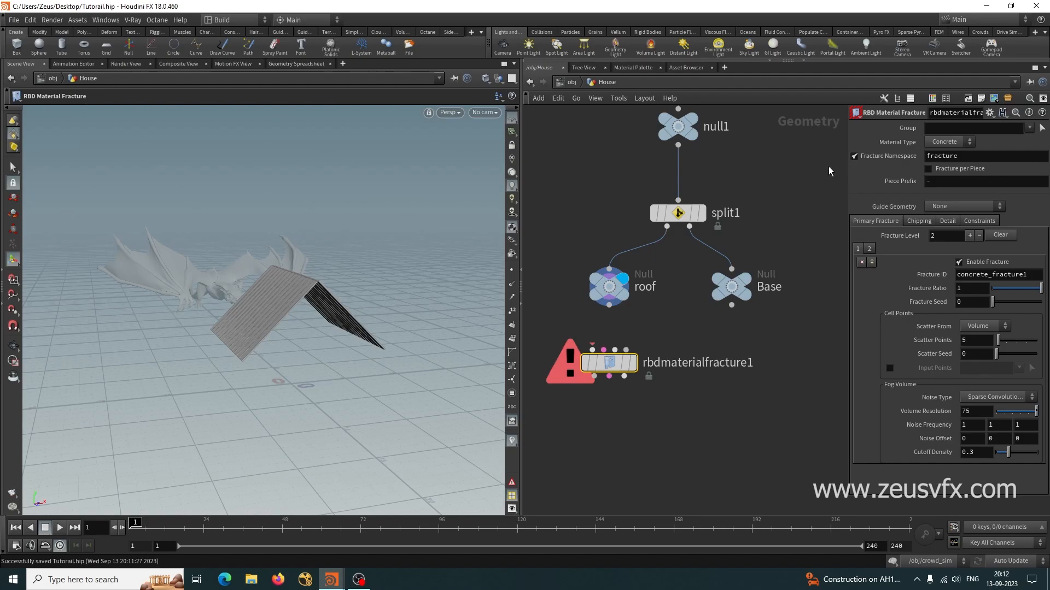
click(973, 158)
text(_roof)
key(Return)
Connect the roof null to the RBD Material Fracture node's first input and inspect the cracks on the roof planks
click(608, 305)
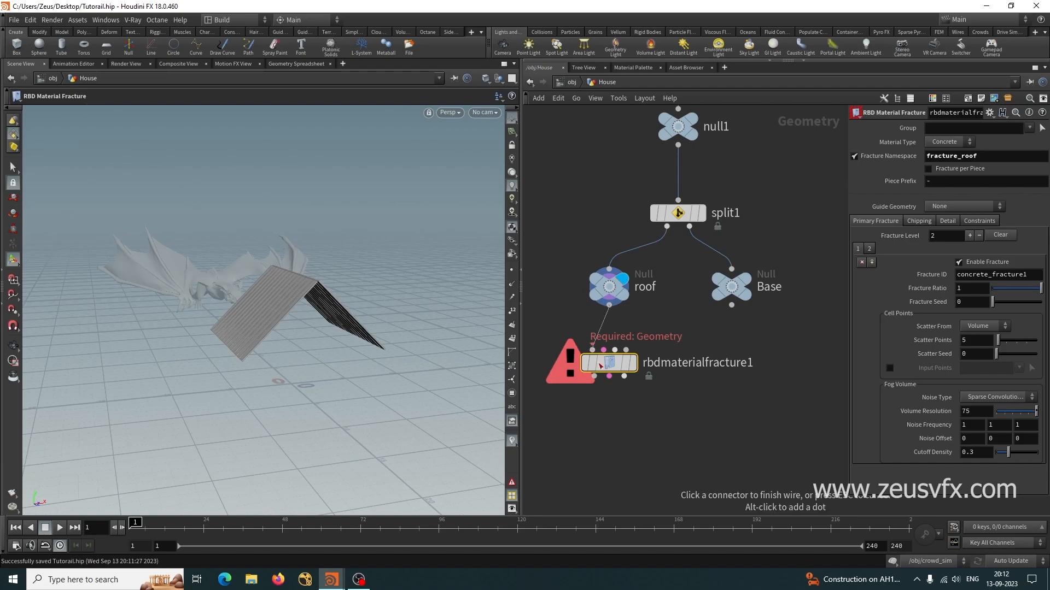
click(636, 371)
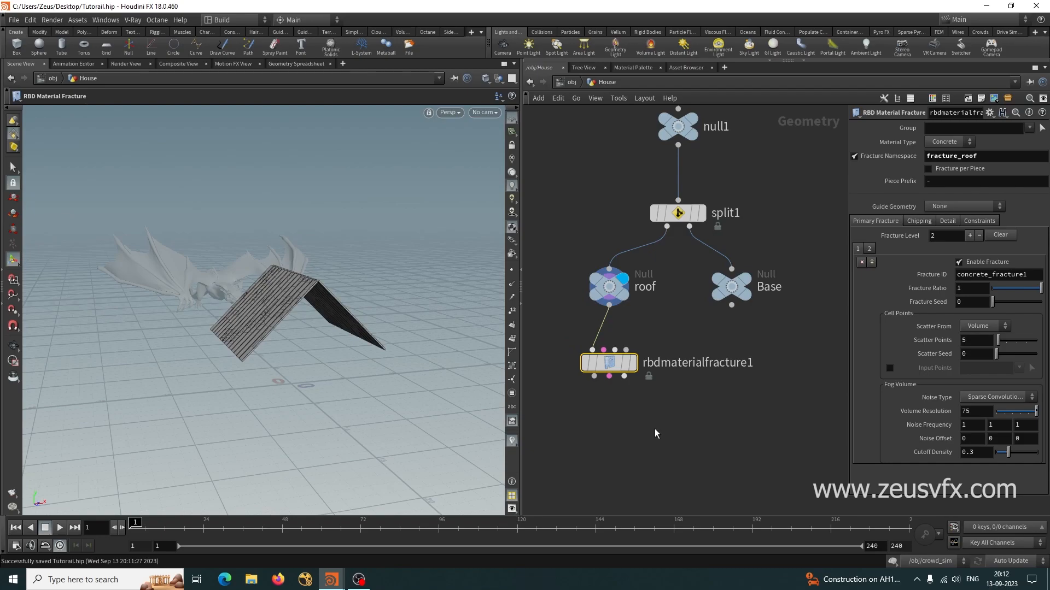
alt+drag(270, 306, 302, 314)
alt+right_drag(238, 322, 417, 320)
alt+drag(306, 349, 328, 375)
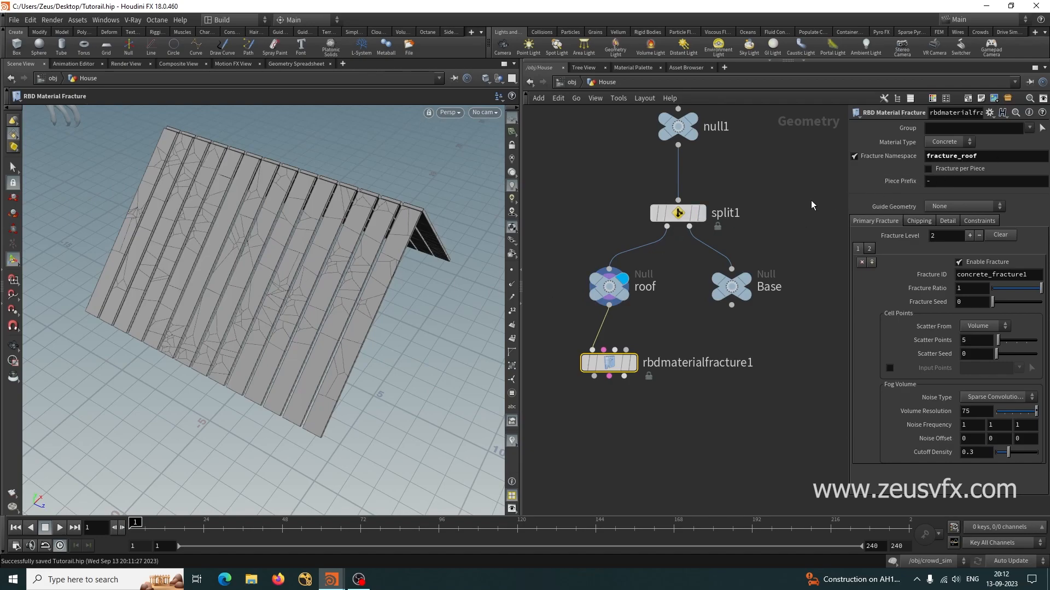
Turn on Fracture per Piece for the roof's material fracture and check the planks from another angle
click(928, 169)
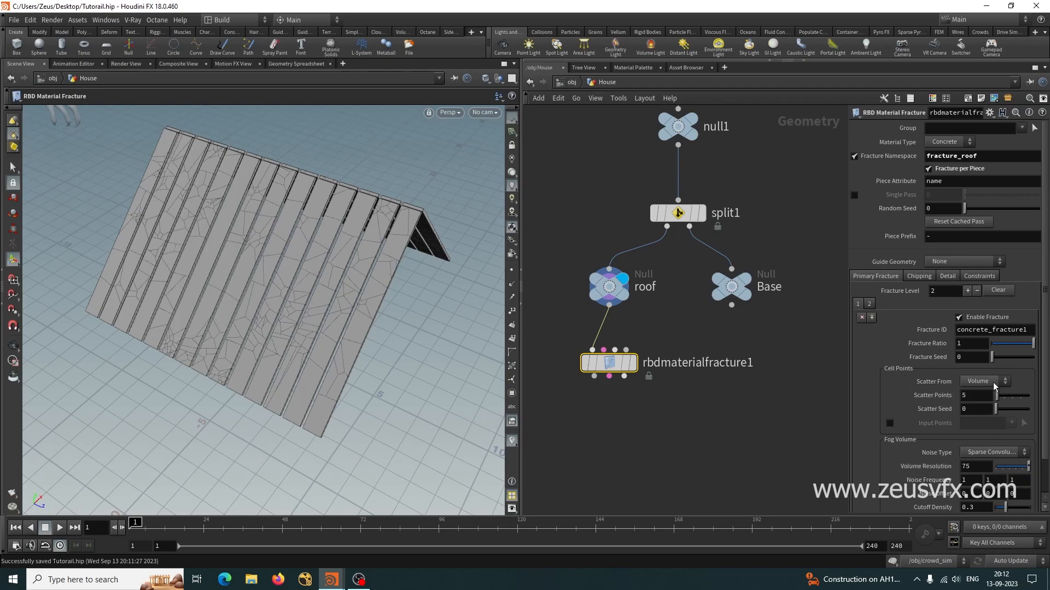
key(Escape)
drag(363, 314, 401, 374)
alt+middle_drag(401, 374, 308, 334)
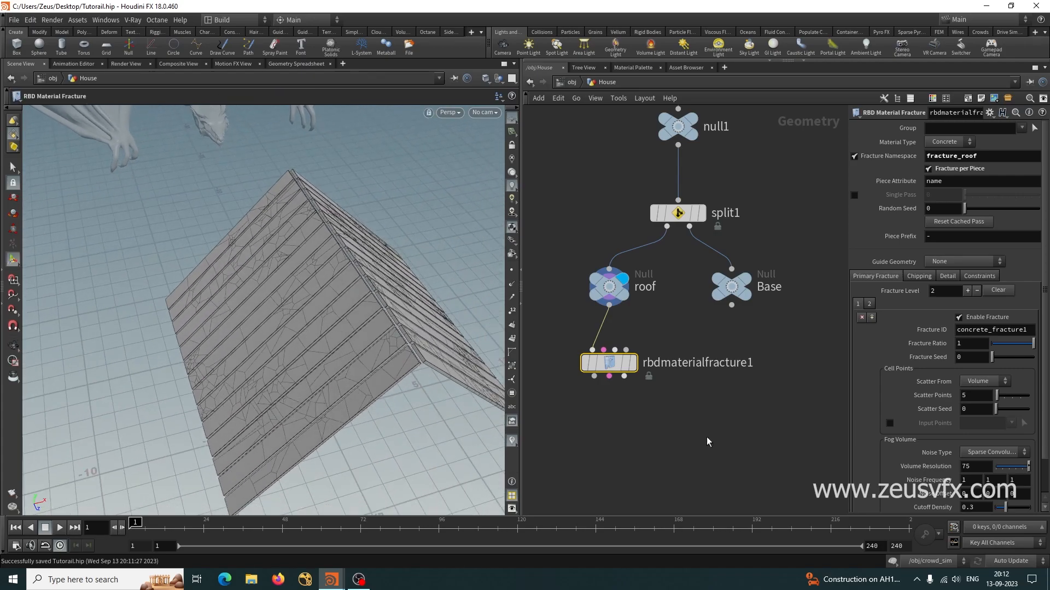
Set the roof fracture's Scatter Points to 10 for the first fracture level
double_click(968, 397)
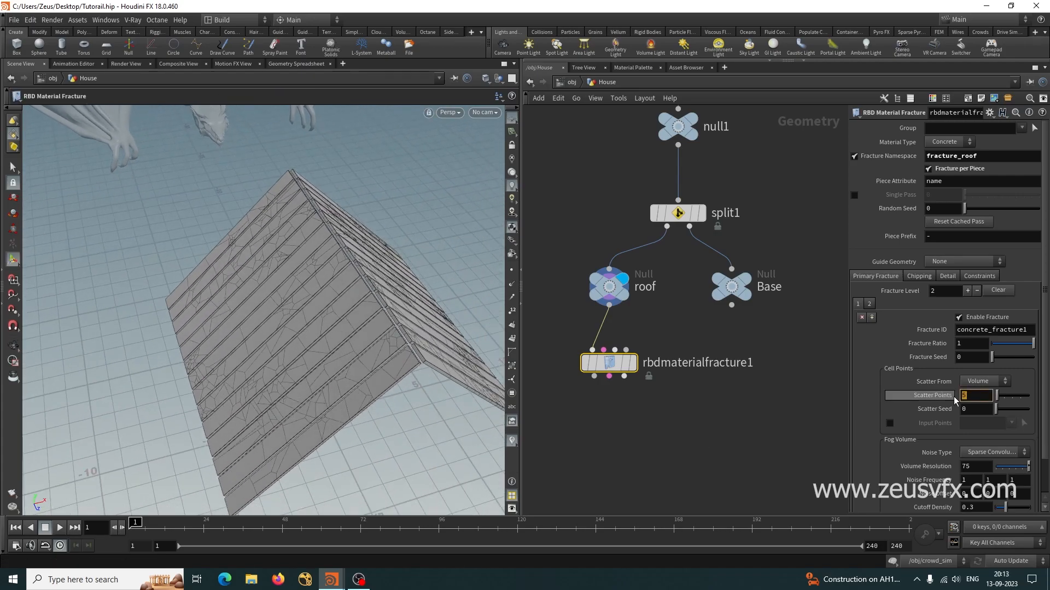
text(10)
key(Return)
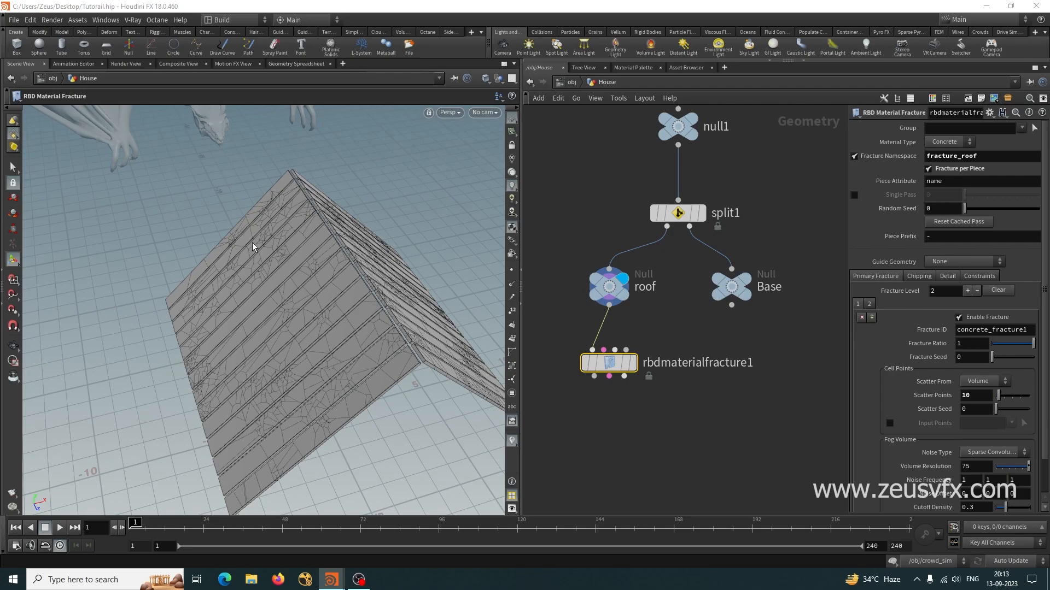
alt+drag(396, 321, 288, 306)
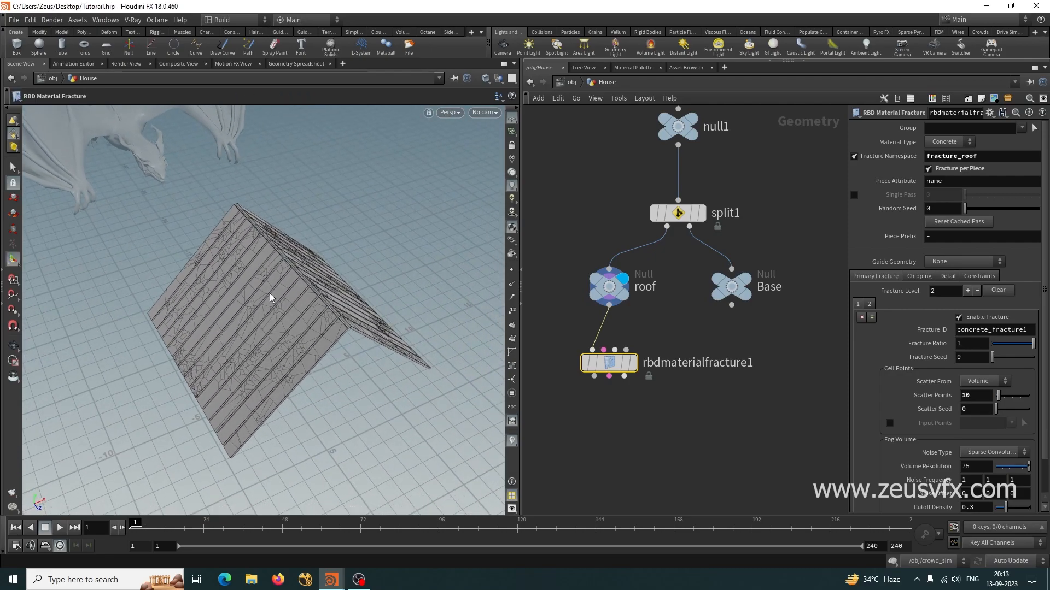
Examine the roof fracture's material type options and its Chipping, Detail and Constraints settings
click(945, 142)
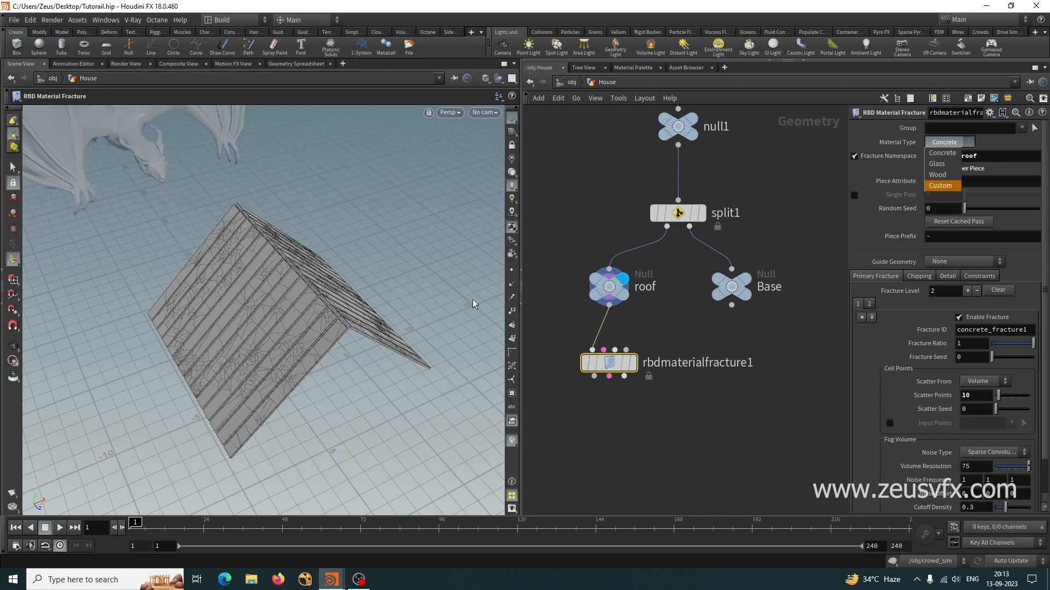
click(644, 431)
middle_drag(644, 431, 641, 367)
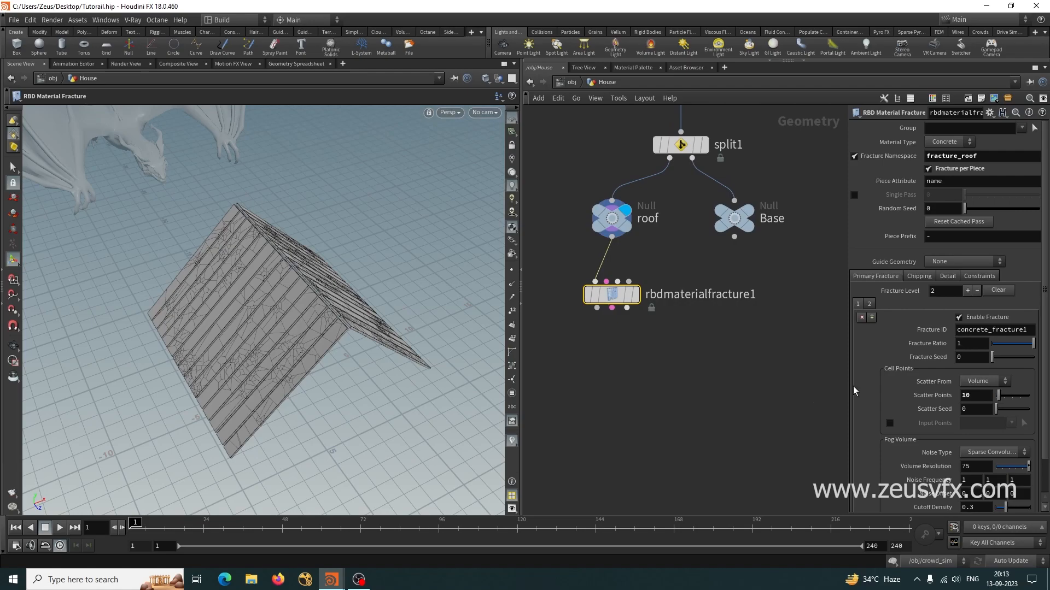
scroll(873, 387, down, 2)
click(919, 238)
click(947, 238)
click(972, 240)
click(864, 241)
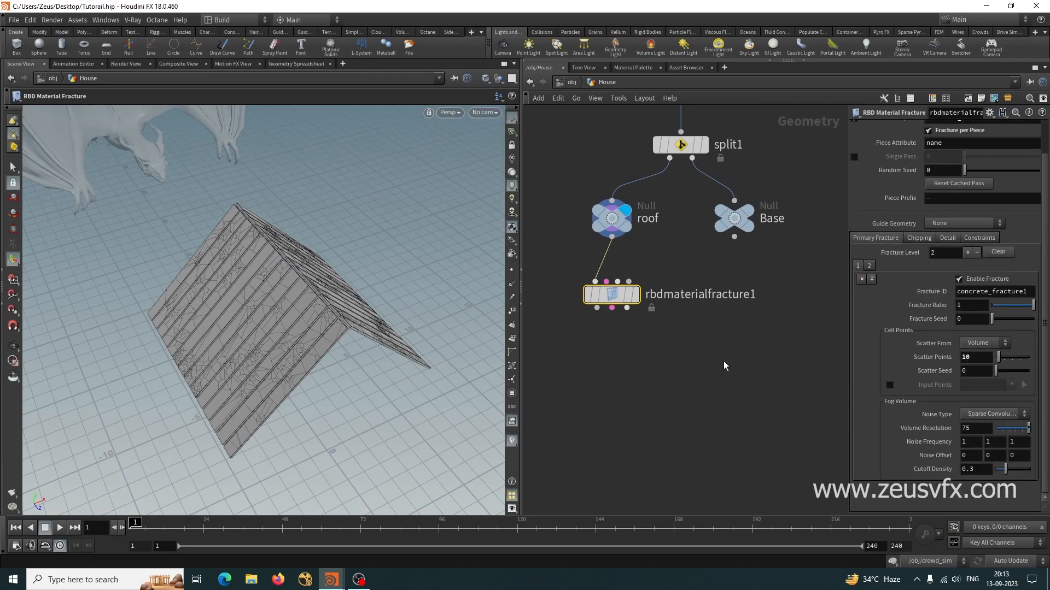
Add an RBD Pack node below the roof's RBD Material Fracture node
middle_drag(618, 387, 616, 351)
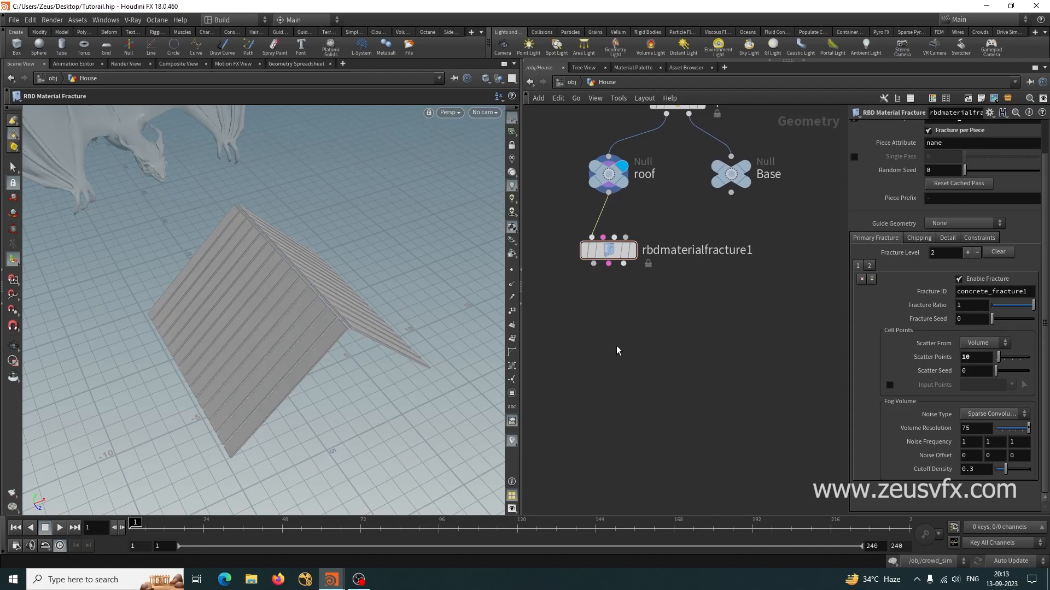
key(Tab)
text(rb)
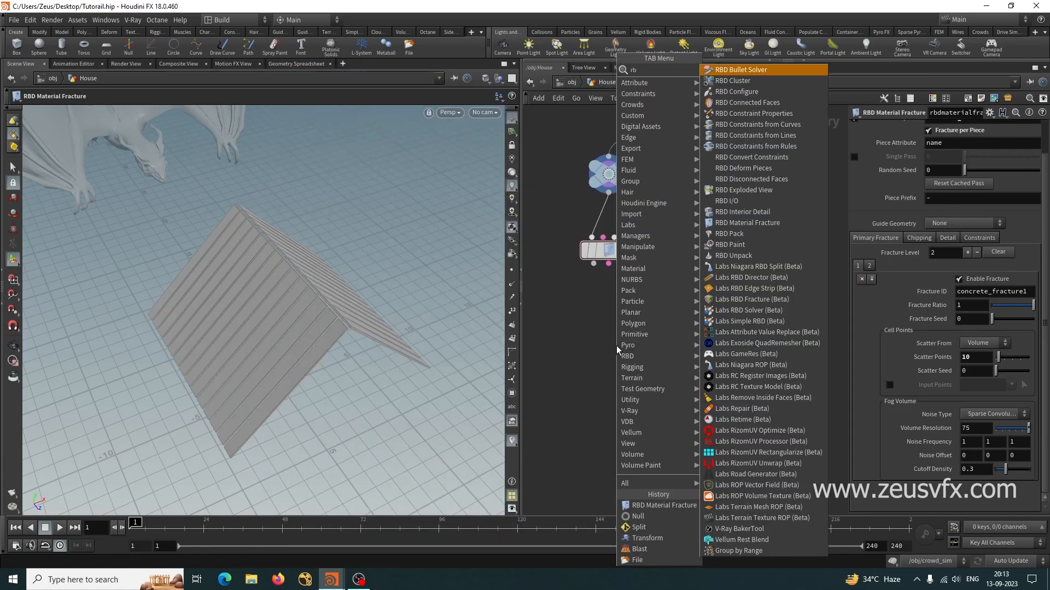
click(736, 70)
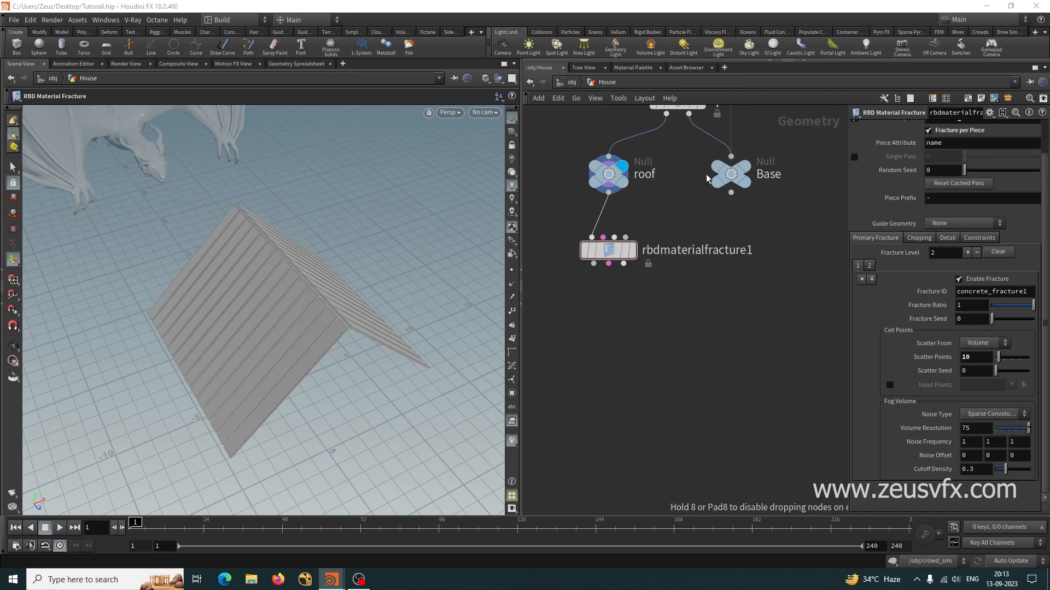
click(612, 320)
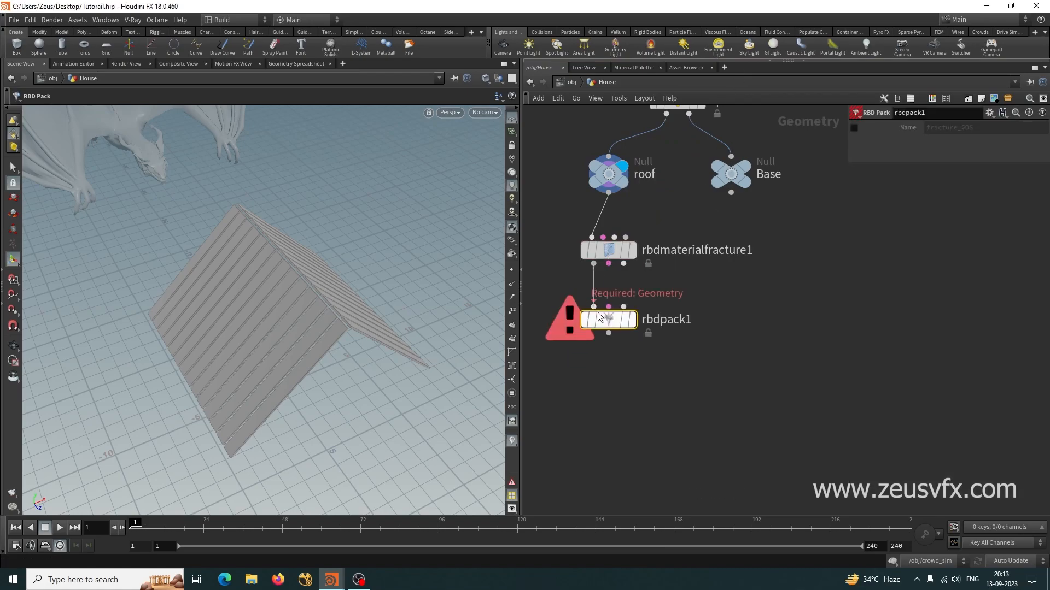
Connect the roof fracture's remaining constraint and proxy outputs to the matching RBD Pack inputs and display the packed roof
click(609, 268)
click(609, 306)
click(623, 266)
click(623, 305)
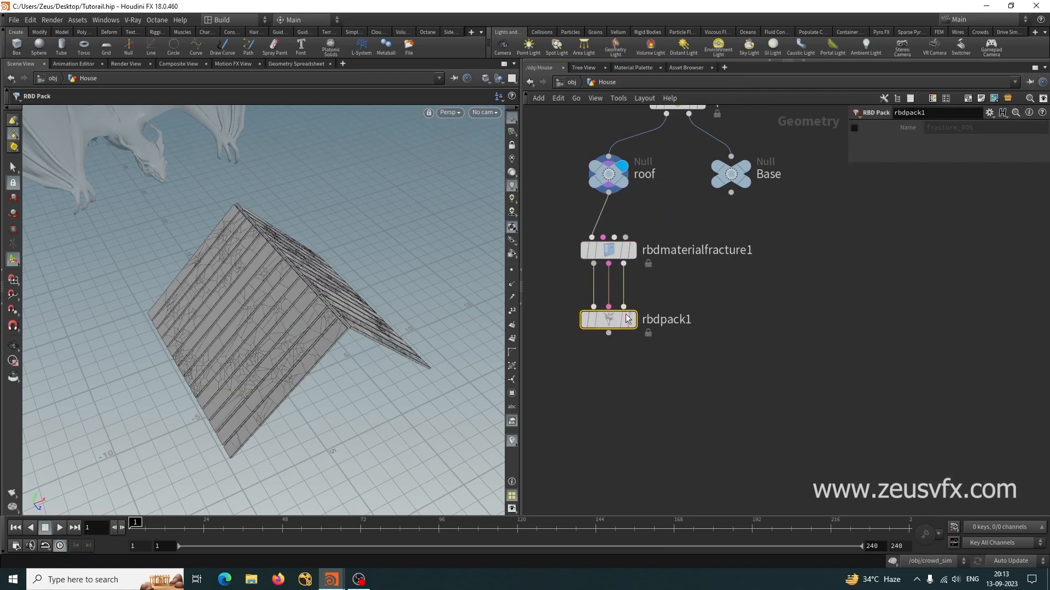
click(633, 326)
key(Escape)
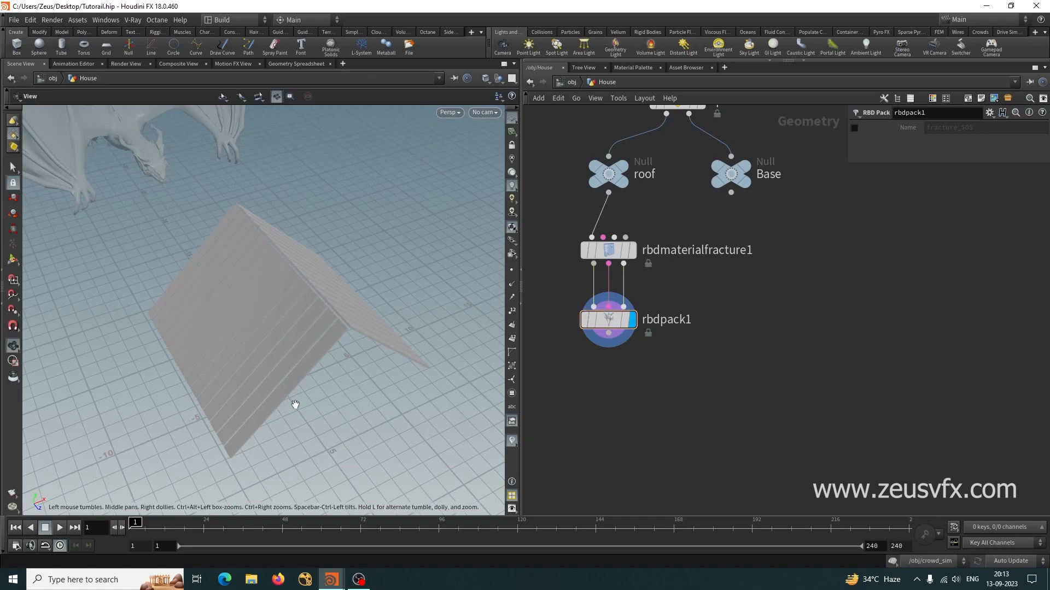
drag(293, 405, 308, 398)
key(Return)
scroll(686, 355, down, 2)
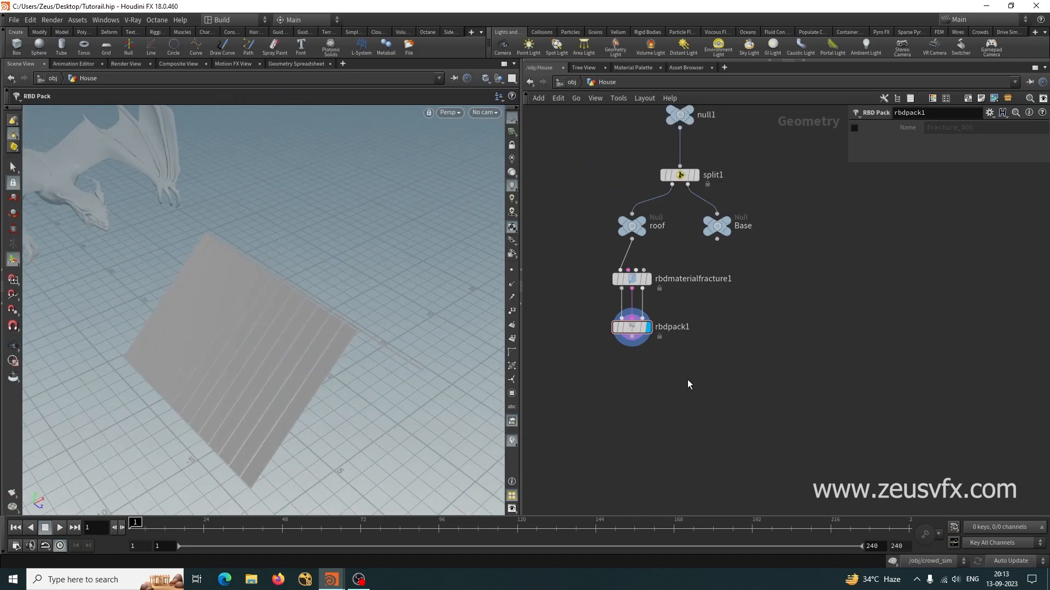
scroll(732, 353, up, 2)
Add a second RBD Material Fracture node and connect the Base null to its first input
middle_drag(738, 385, 716, 442)
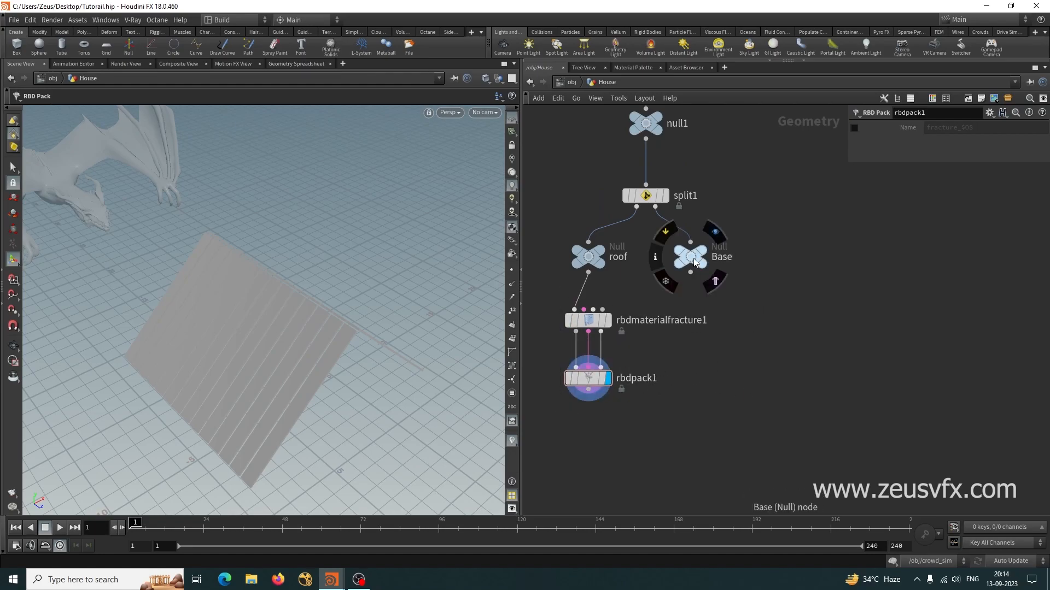
key(Tab)
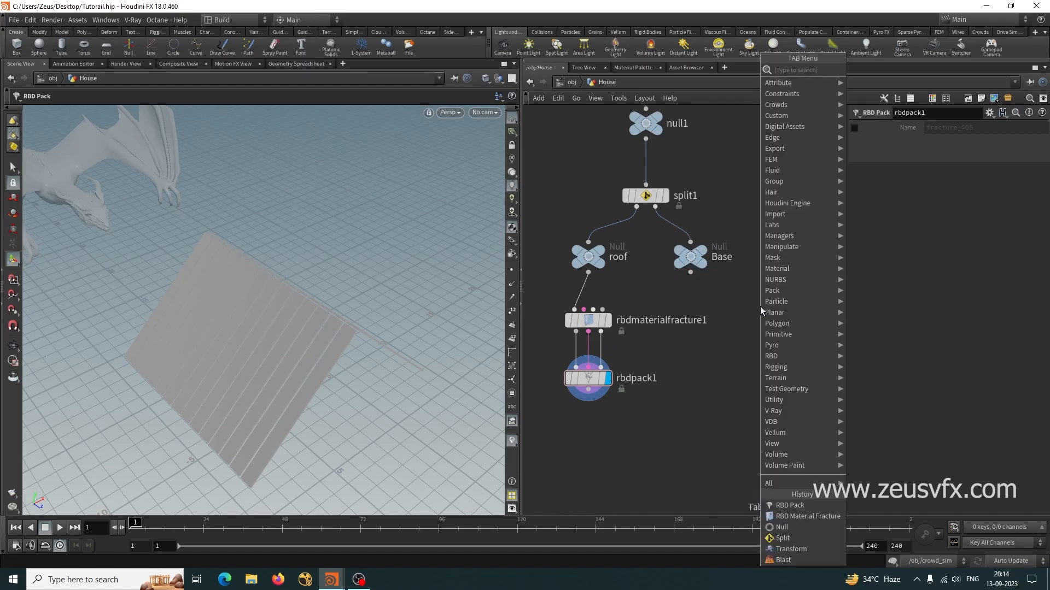
text(rbd)
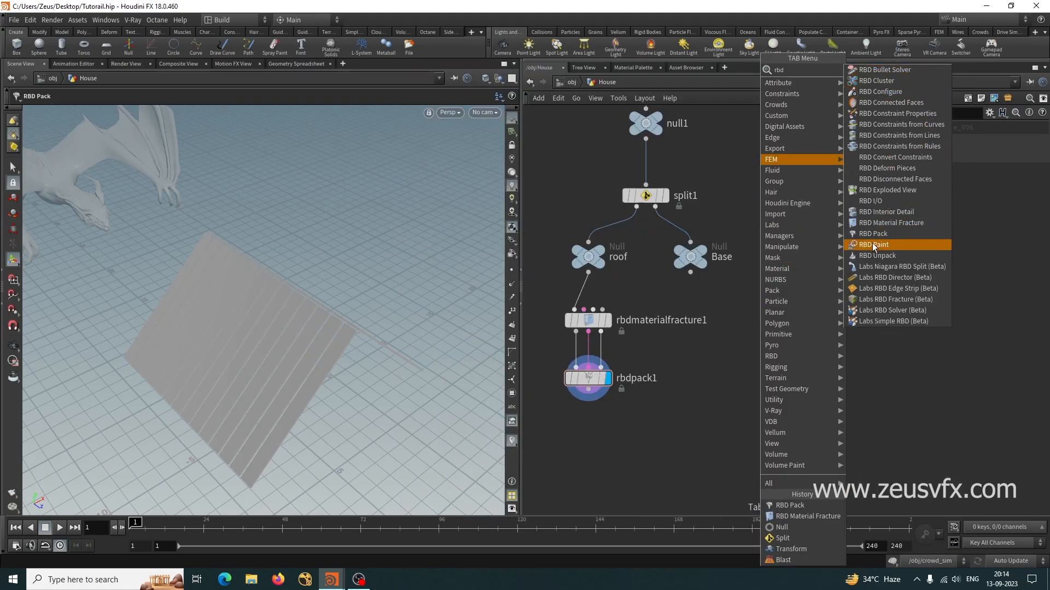
click(873, 233)
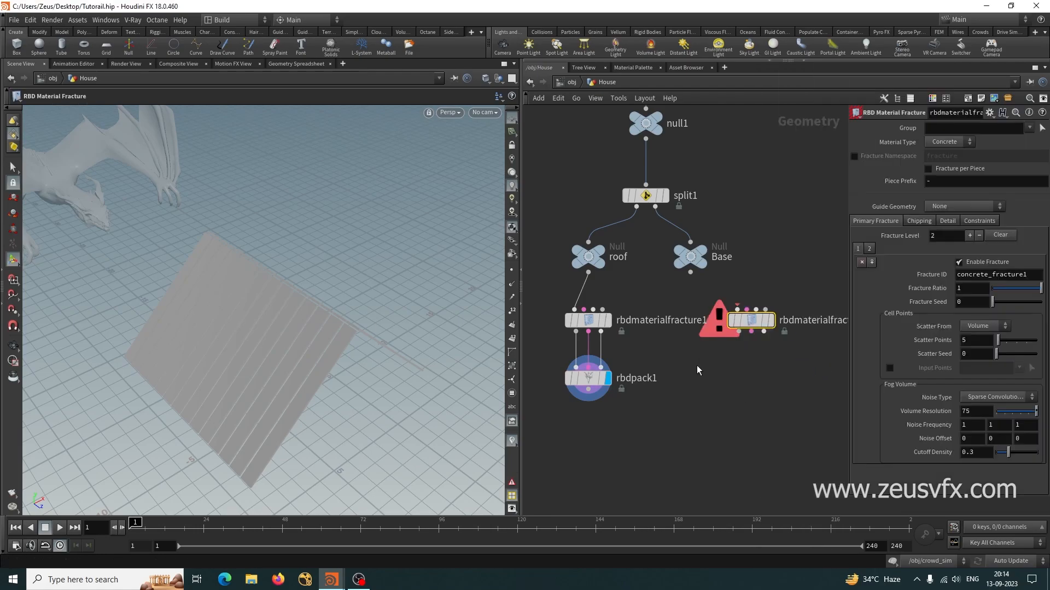
click(690, 271)
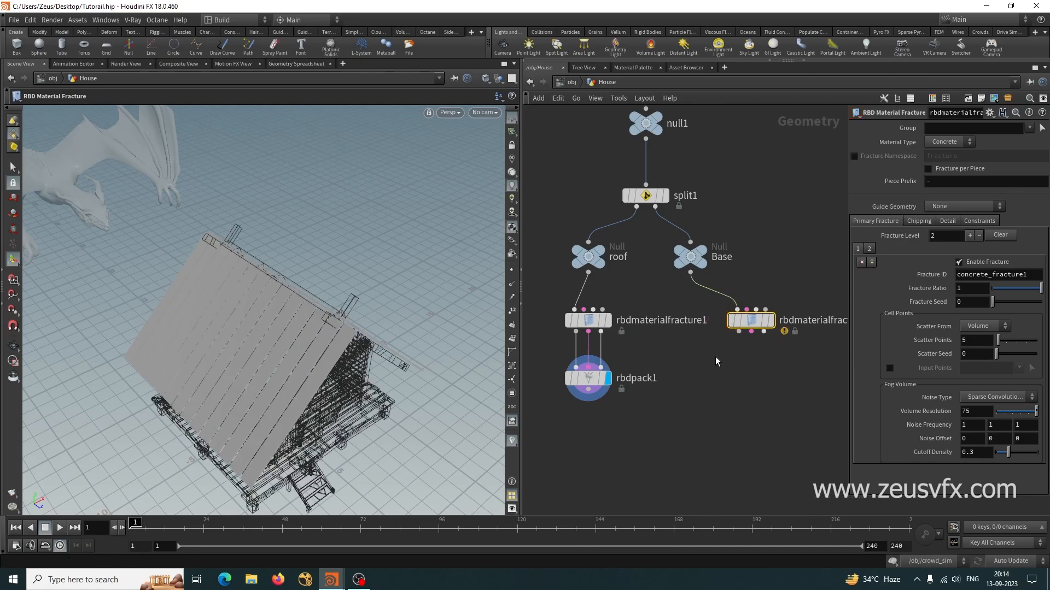
Display the Base's material fracture, align the node under the Base null and inspect the cracks on the house walls
click(771, 321)
drag(753, 322, 703, 326)
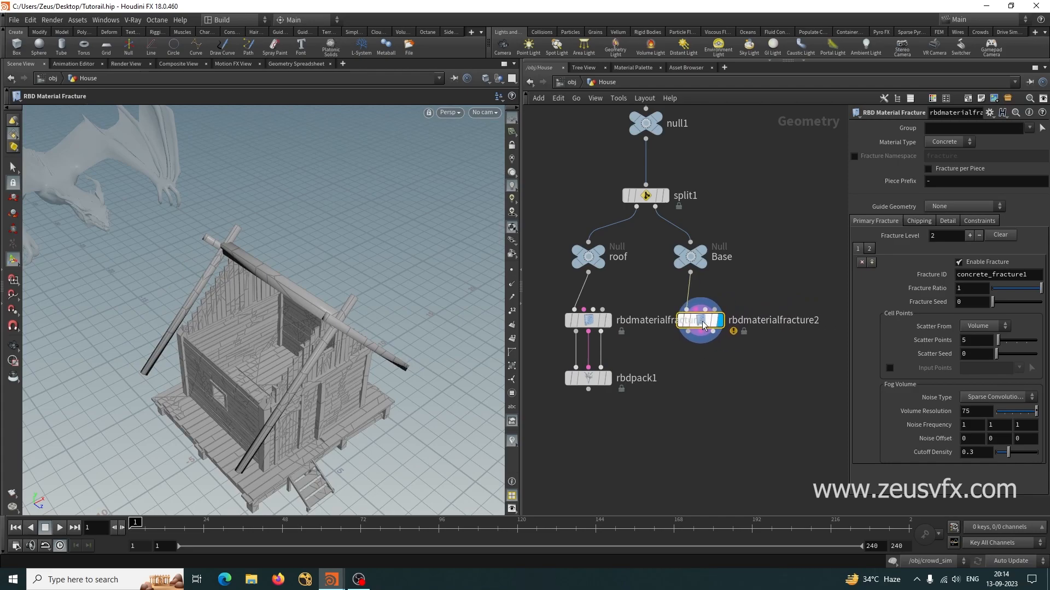
alt+drag(326, 367, 297, 335)
alt+right_drag(296, 335, 415, 363)
alt+drag(414, 363, 379, 278)
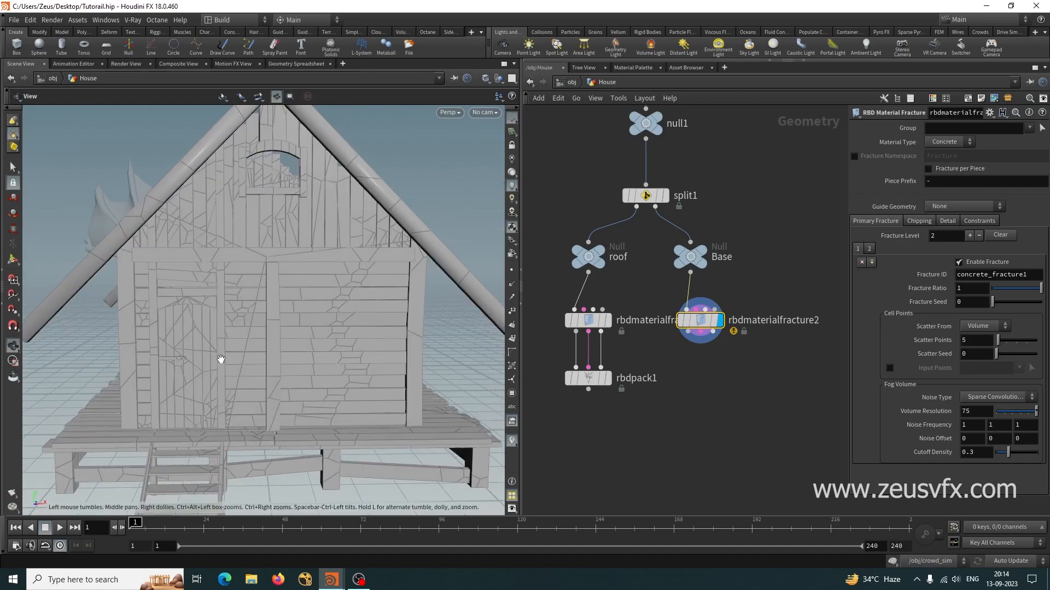
Bypass the Base's RBD Material Fracture node and widen its parameter area
alt+drag(246, 363, 337, 363)
alt+right_drag(337, 363, 219, 365)
alt+drag(219, 366, 367, 392)
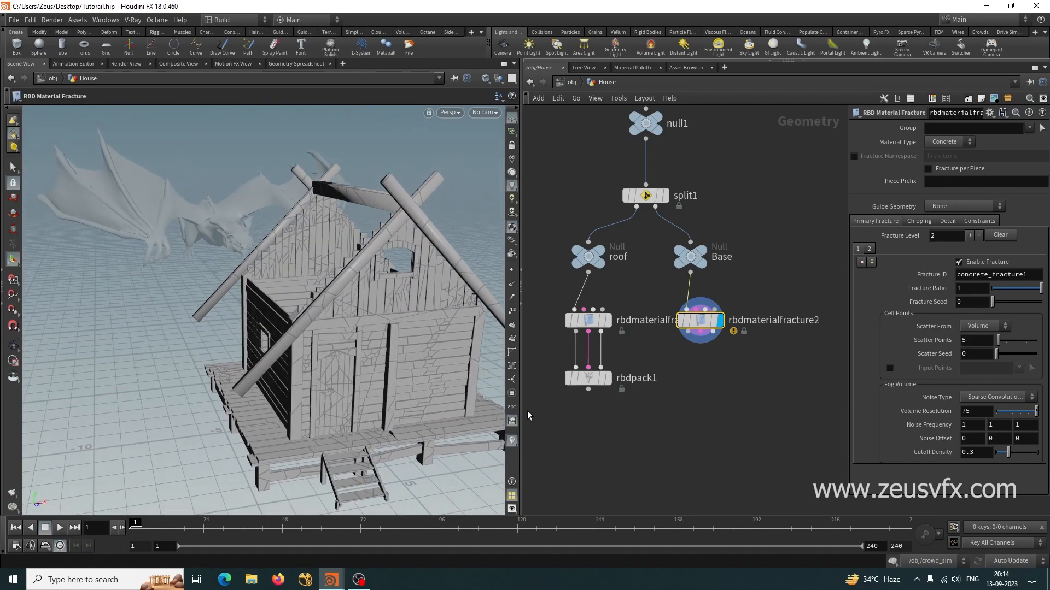
click(680, 321)
middle_drag(726, 409, 609, 390)
key(h)
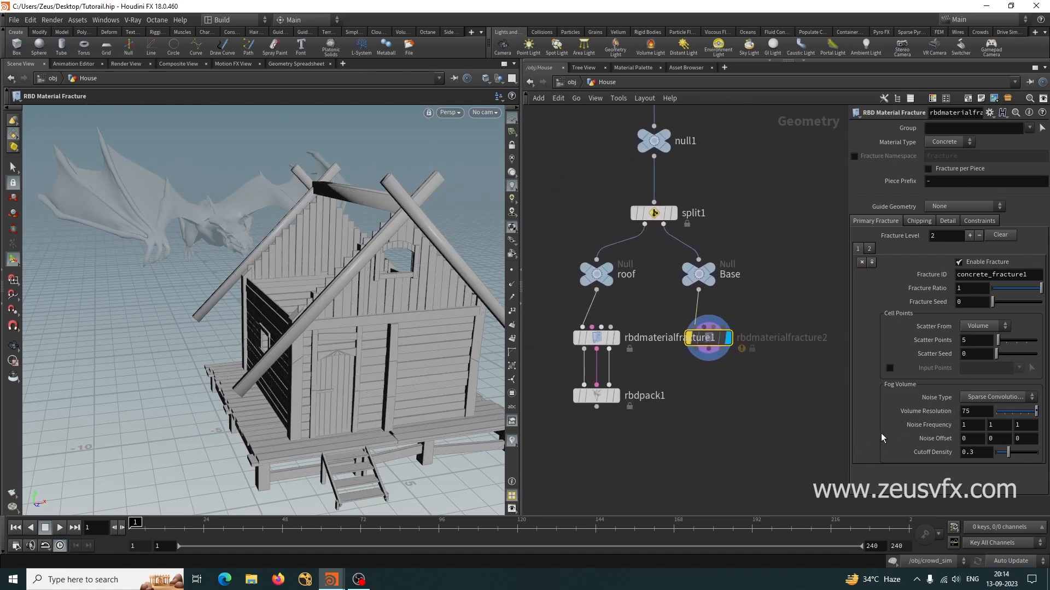
drag(849, 329, 798, 368)
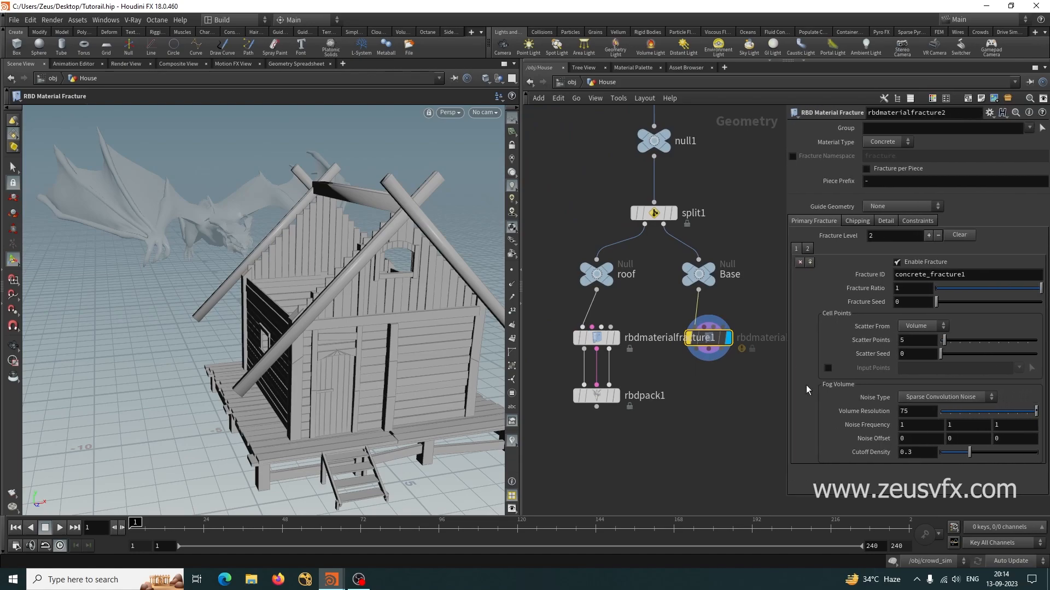
Set the Base fracture's fog volume noise frequency to 5, 5, 5
double_click(912, 430)
text(5)
key(Tab)
text(5)
key(Tab)
text(5)
key(Return)
Enable the Base fracture's namespace, name it fracture_base, and turn on Fracture per Piece
click(792, 156)
click(917, 156)
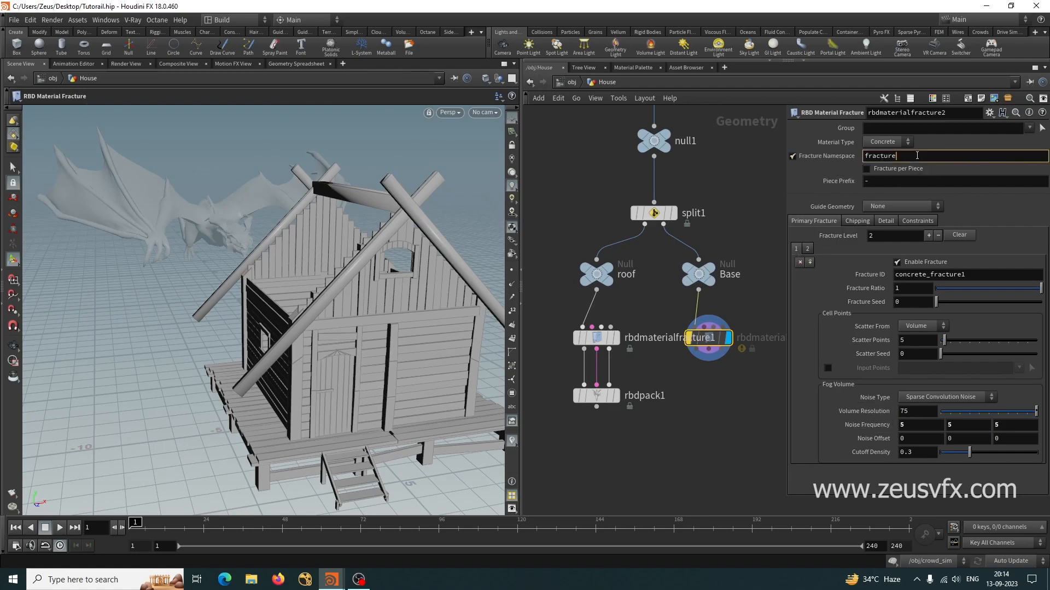
text(base)
click(866, 170)
scroll(842, 204, up, 3)
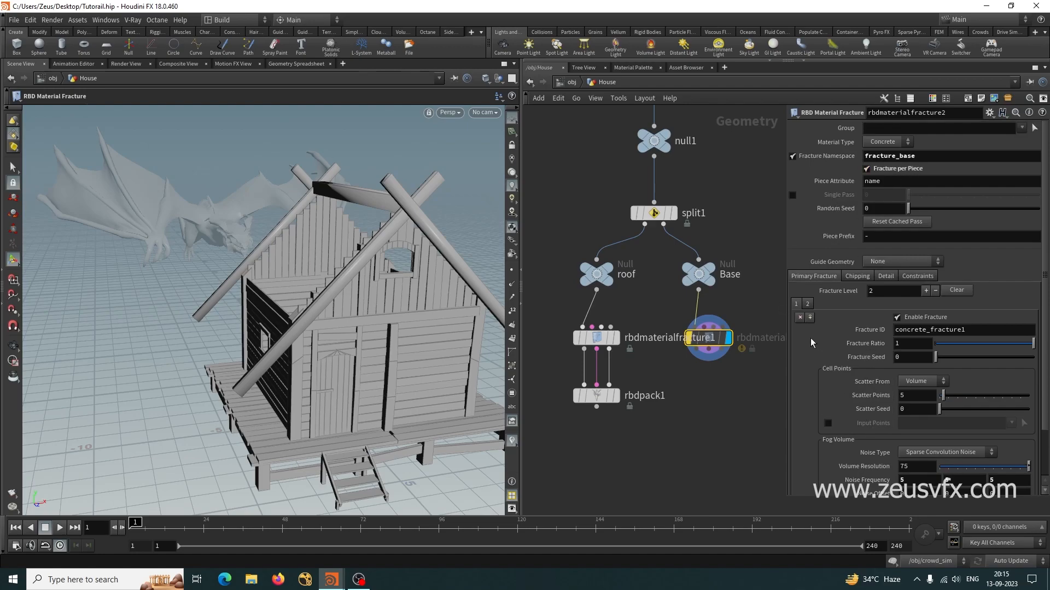
scroll(810, 337, down, 3)
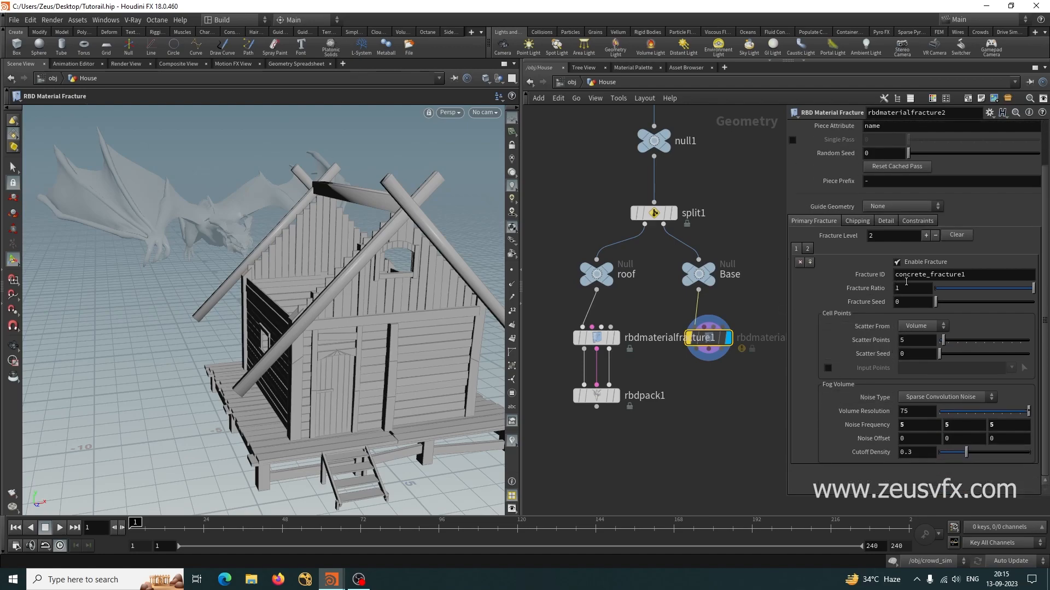
Reactivate the Base's RBD Material Fracture node, save the scene and inspect the fractured walls
double_click(905, 341)
click(712, 424)
middle_drag(703, 406, 693, 431)
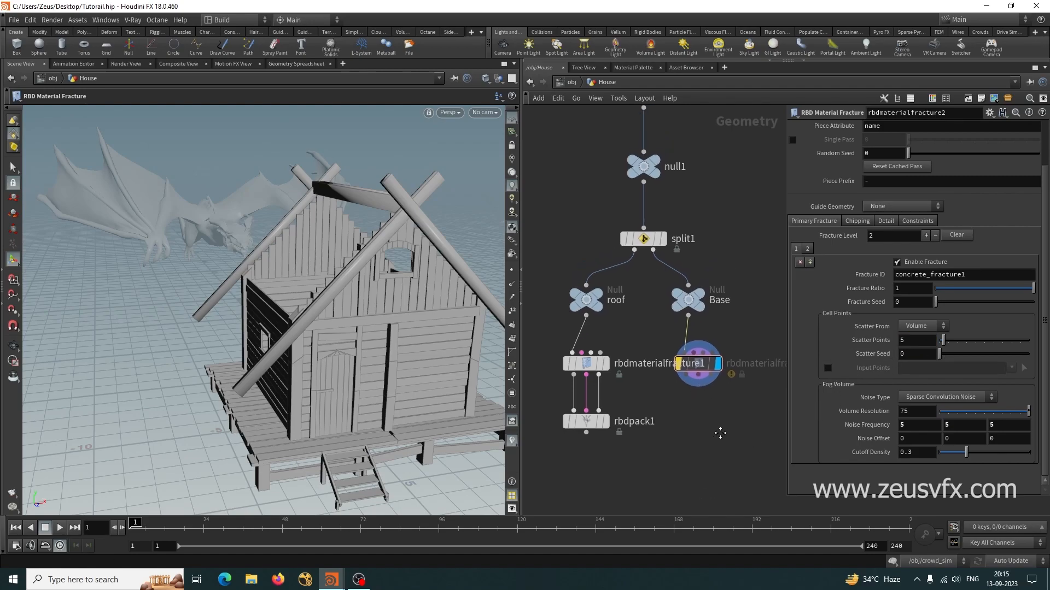
scroll(830, 354, up, 2)
key(ctrl+s)
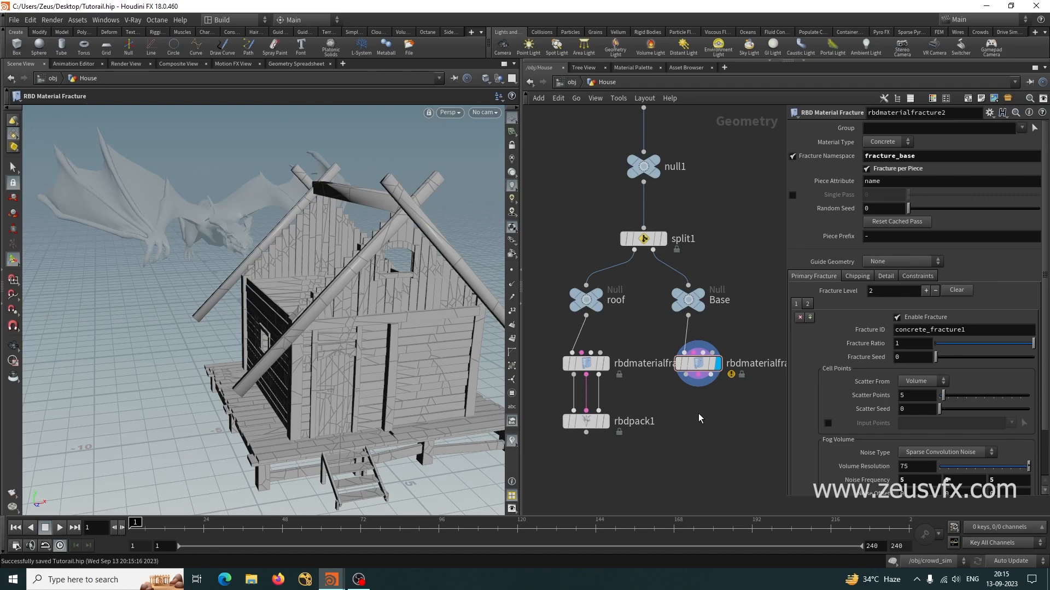
alt+drag(338, 334, 382, 328)
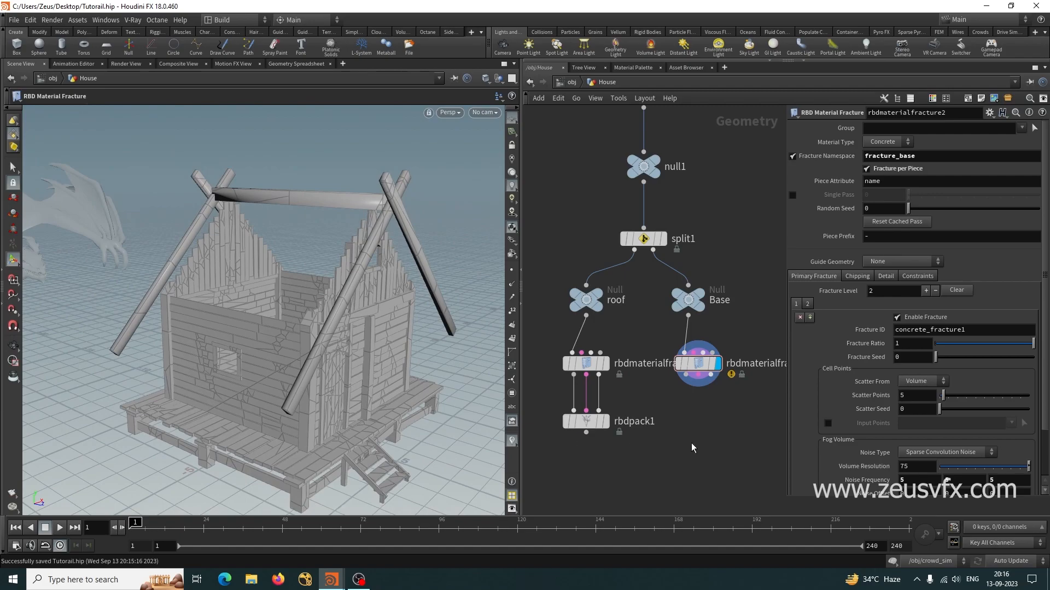
Add a second RBD Pack node below the Base's RBD Material Fracture node
middle_drag(693, 447, 698, 375)
key(Tab)
text(rbd)
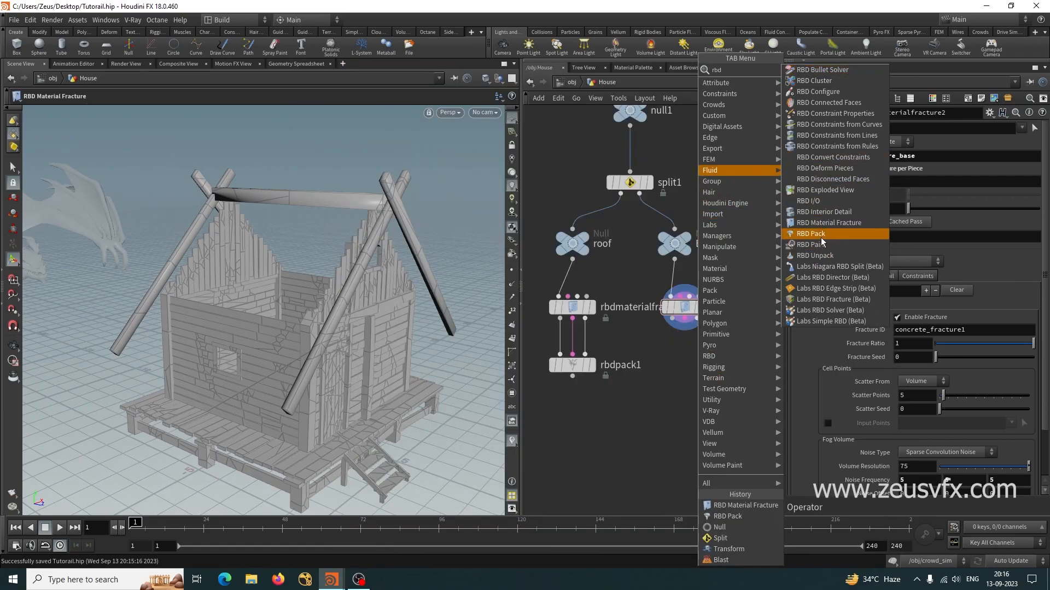
click(821, 238)
click(681, 366)
Connect the Base fracture's geometry, constraint and proxy outputs to the matching RBD Pack inputs and display the packed base
drag(672, 318, 685, 354)
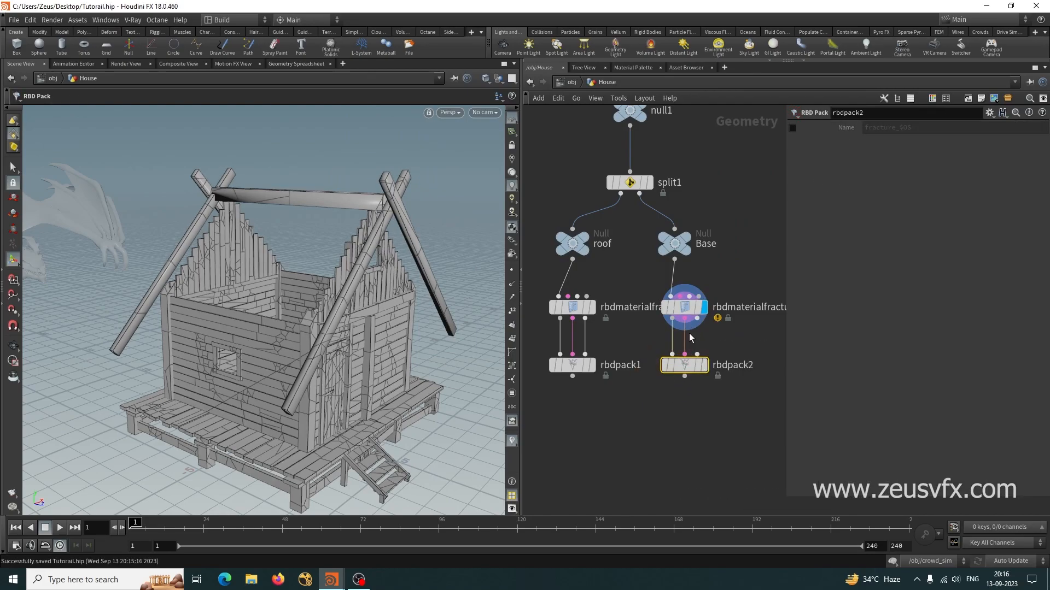
click(697, 318)
click(697, 355)
click(704, 365)
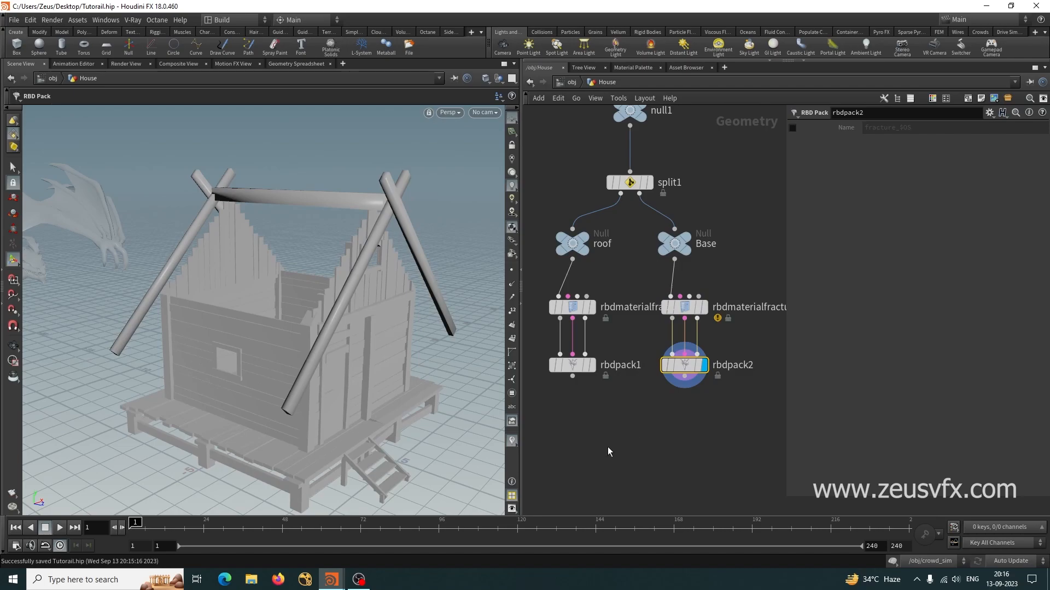
Display the packed roof and add a Merge node below the two RBD Pack nodes
middle_drag(615, 442, 644, 401)
click(621, 324)
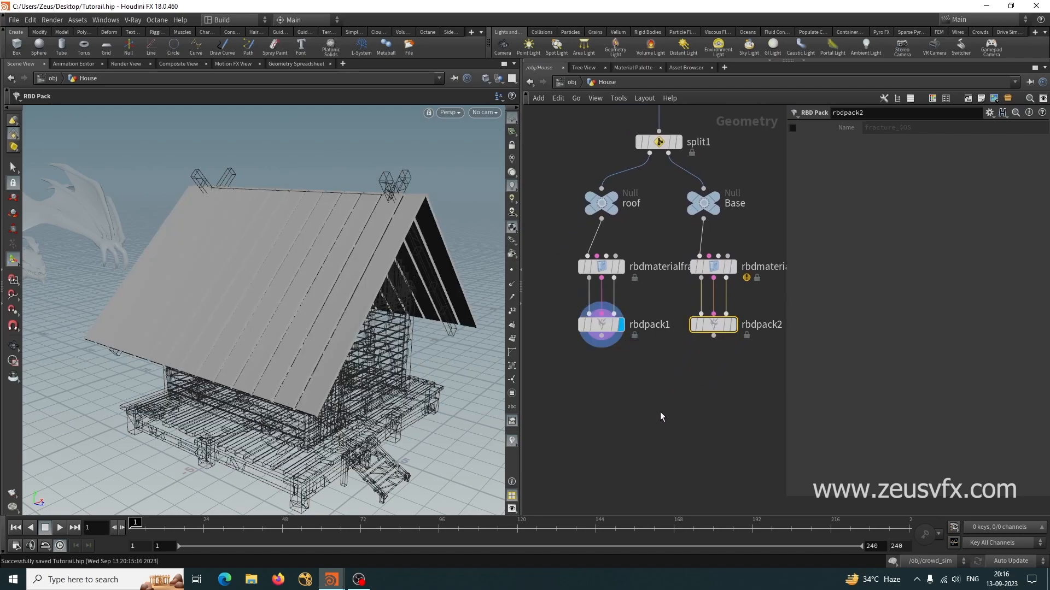
click(684, 430)
middle_drag(683, 430, 653, 389)
key(Tab)
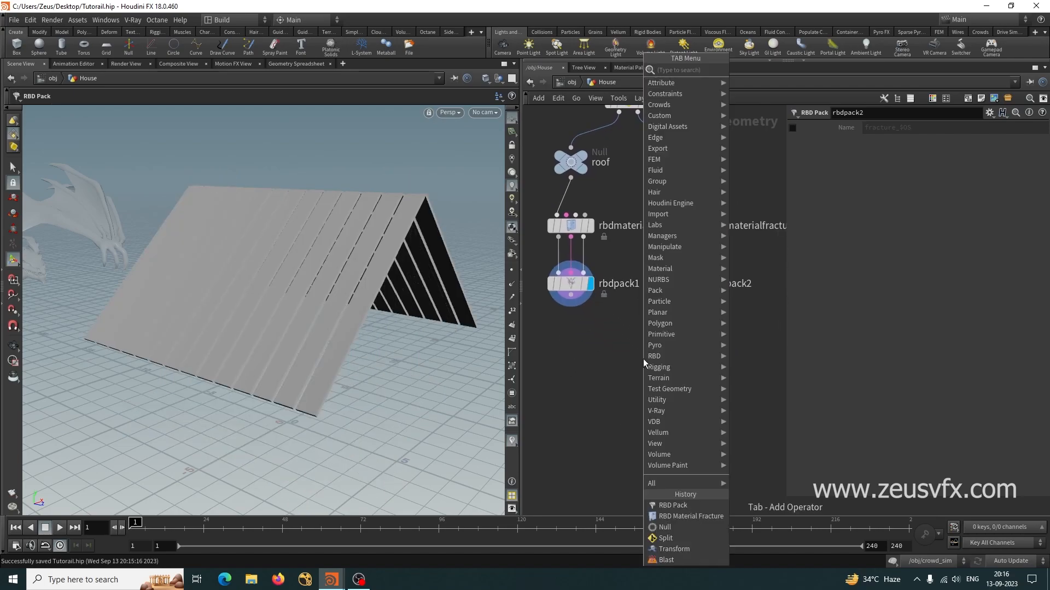
text(merge)
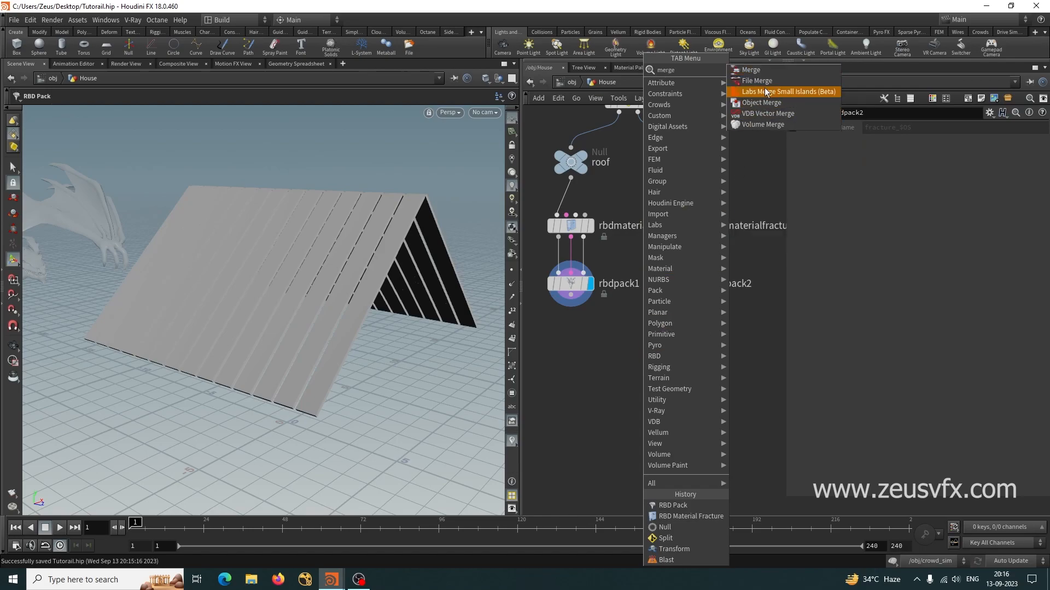
click(752, 70)
click(631, 369)
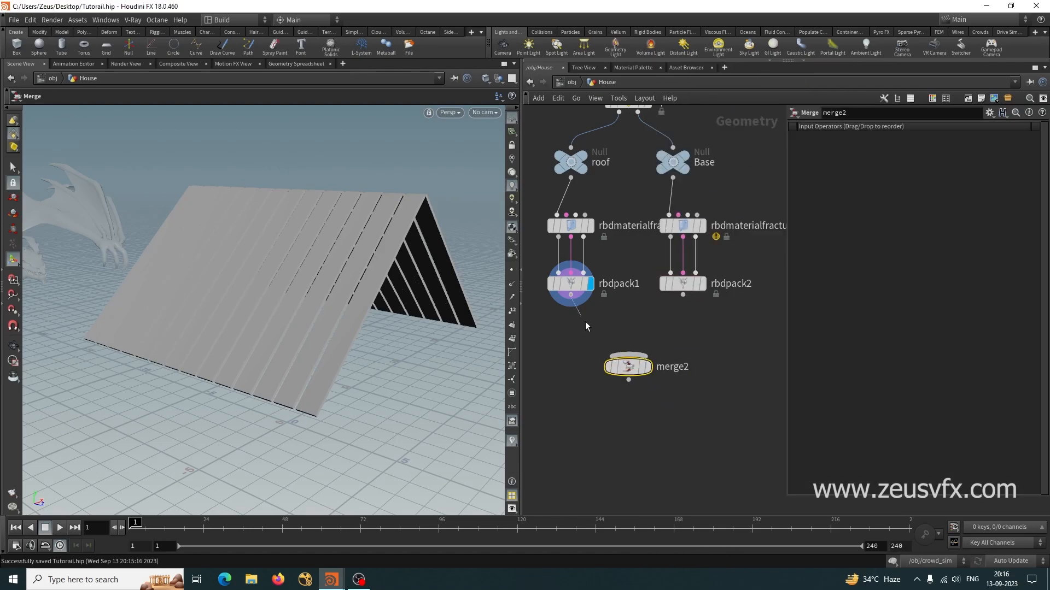
Connect the roof and base RBD Pack nodes to the Merge node and display the merged house
drag(580, 314, 628, 363)
drag(683, 295, 628, 355)
click(648, 366)
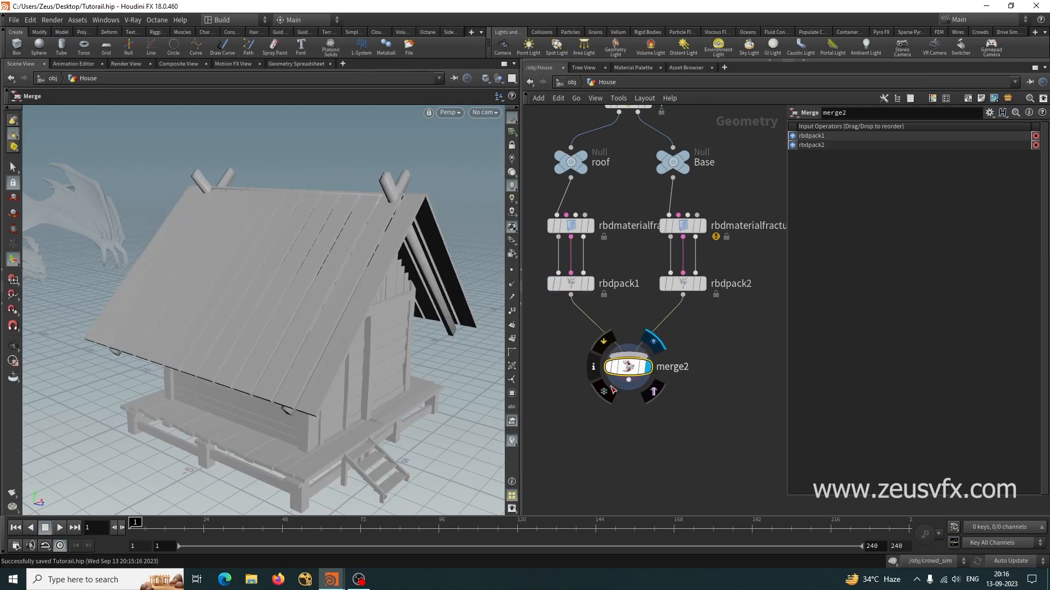
Examine the merged house from several angles and review the node network that builds it
drag(339, 380, 295, 382)
right_drag(296, 382, 356, 417)
drag(356, 417, 246, 427)
middle_drag(246, 426, 274, 411)
scroll(672, 421, down, 3)
mouse_move(657, 449)
middle_down()
mouse_move(641, 408)
mouse_move(646, 451)
middle_up()
scroll(641, 420, up, 3)
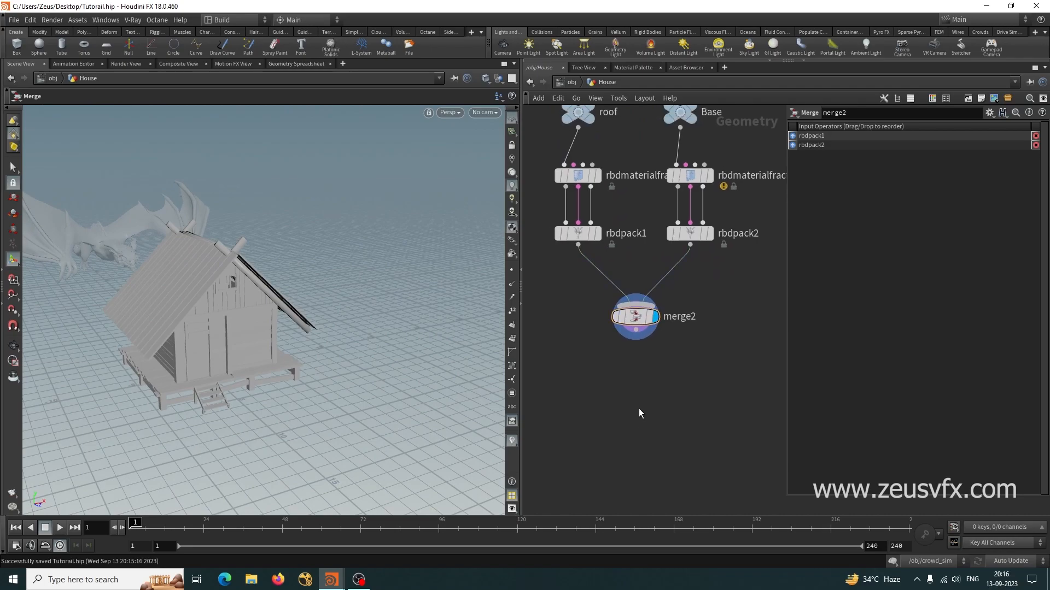
middle_drag(629, 388, 630, 423)
scroll(630, 424, down, 2)
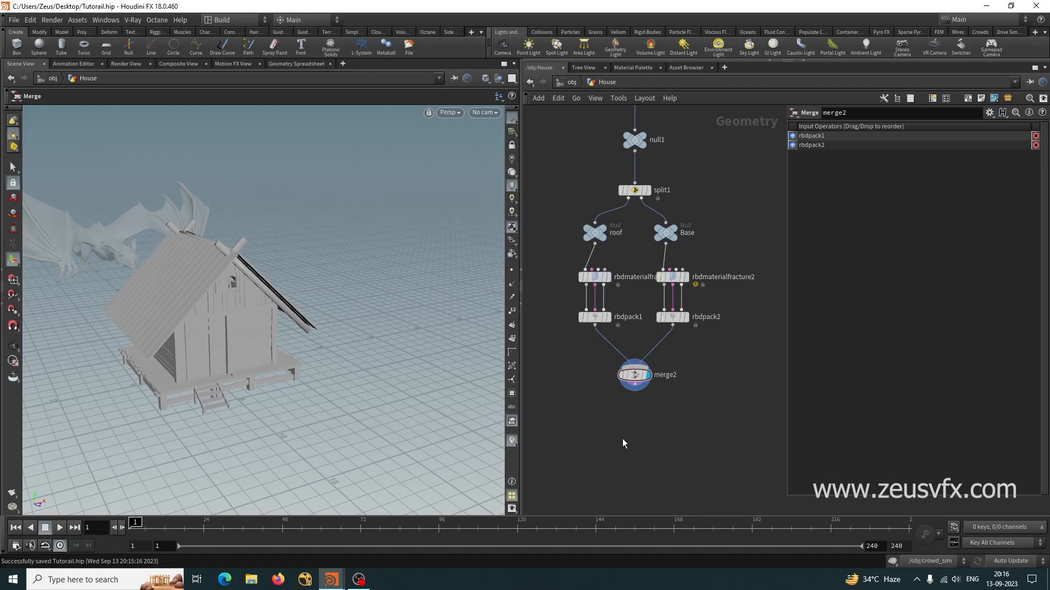
Add an RBD I/O node below the Merge node that combines the packed roof and base
middle_drag(622, 441, 631, 373)
key(Tab)
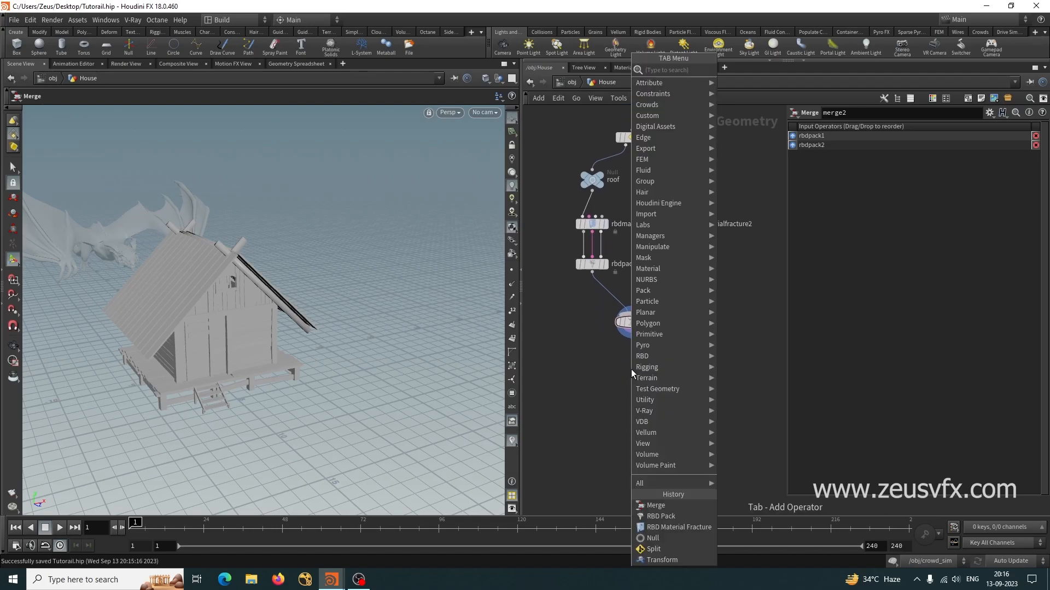
text(rb)
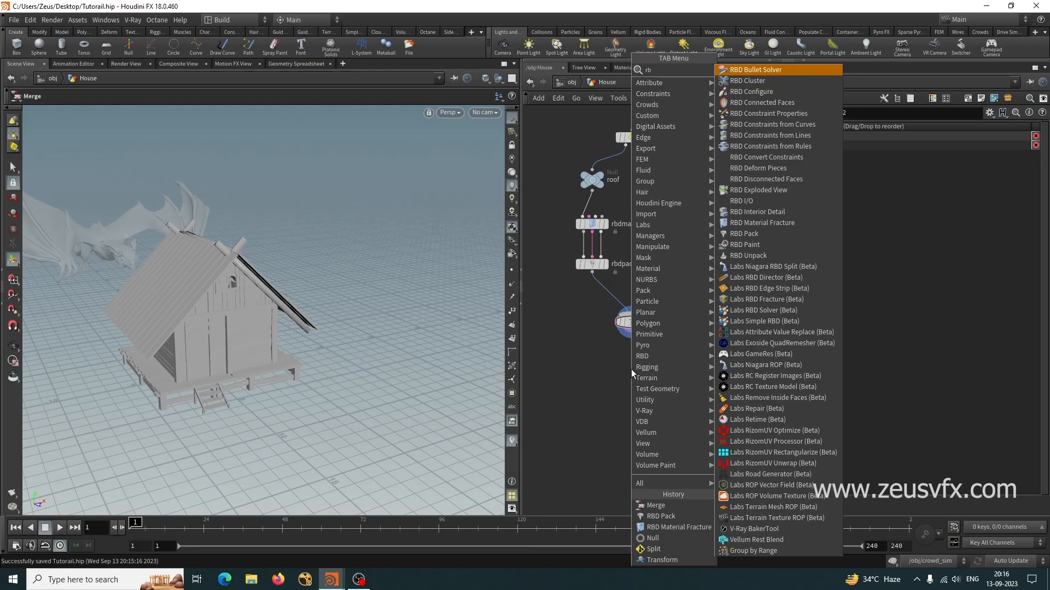
text(d)
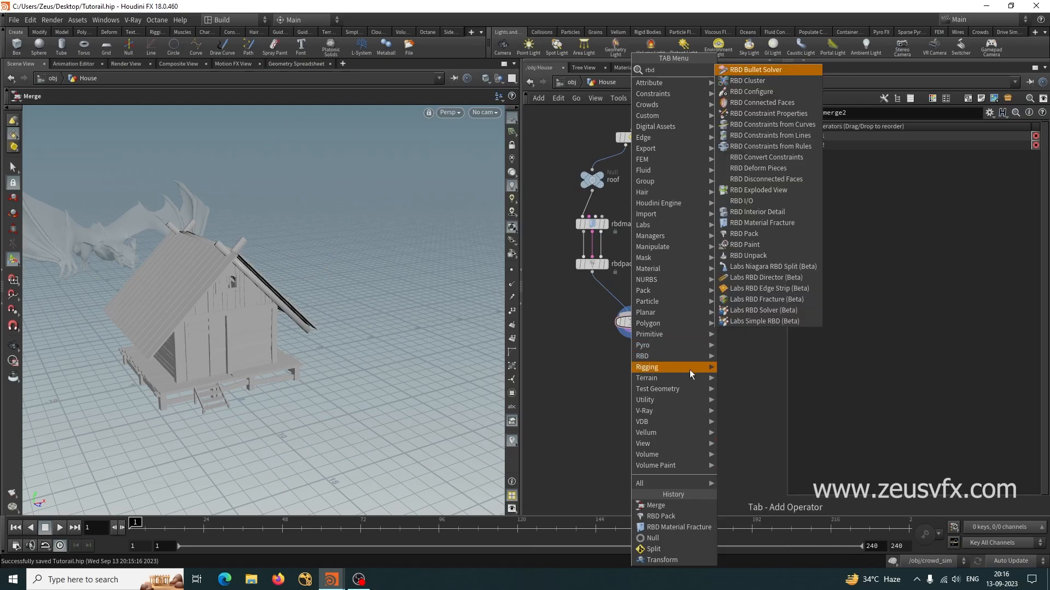
click(746, 202)
click(642, 395)
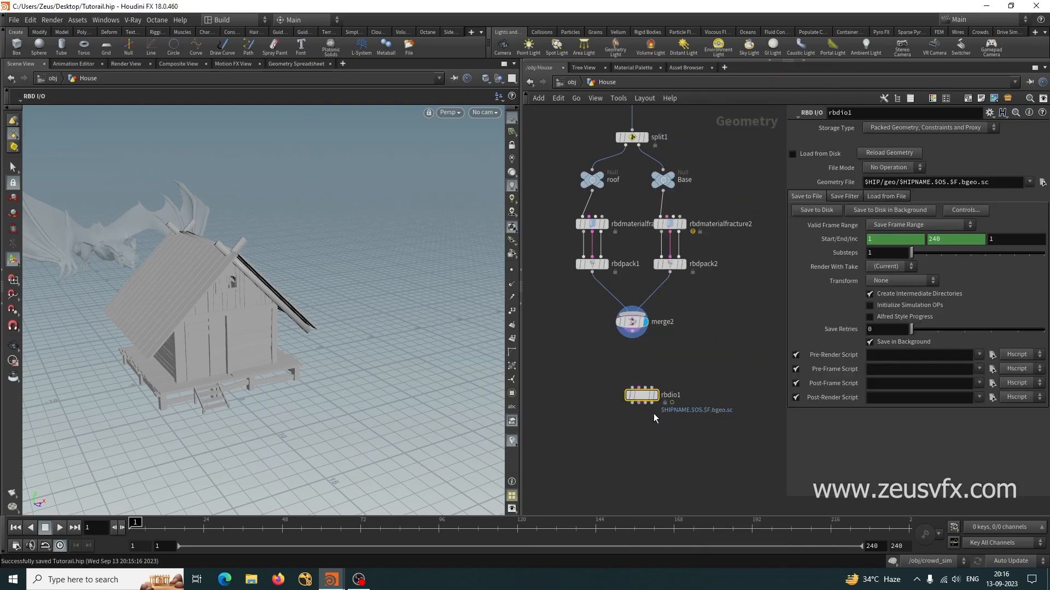
scroll(693, 423, up, 2)
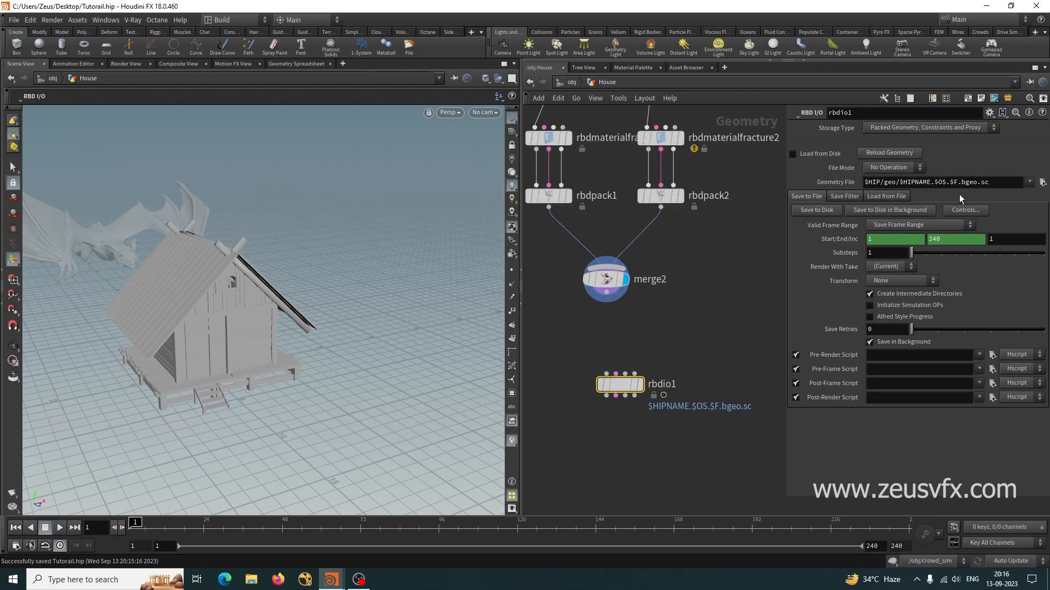
Add an RBD Unpack node beneath the Merge node, connected to its output and above the RBD I/O node
middle_drag(639, 340, 640, 294)
click(665, 286)
key(Tab)
text(unp)
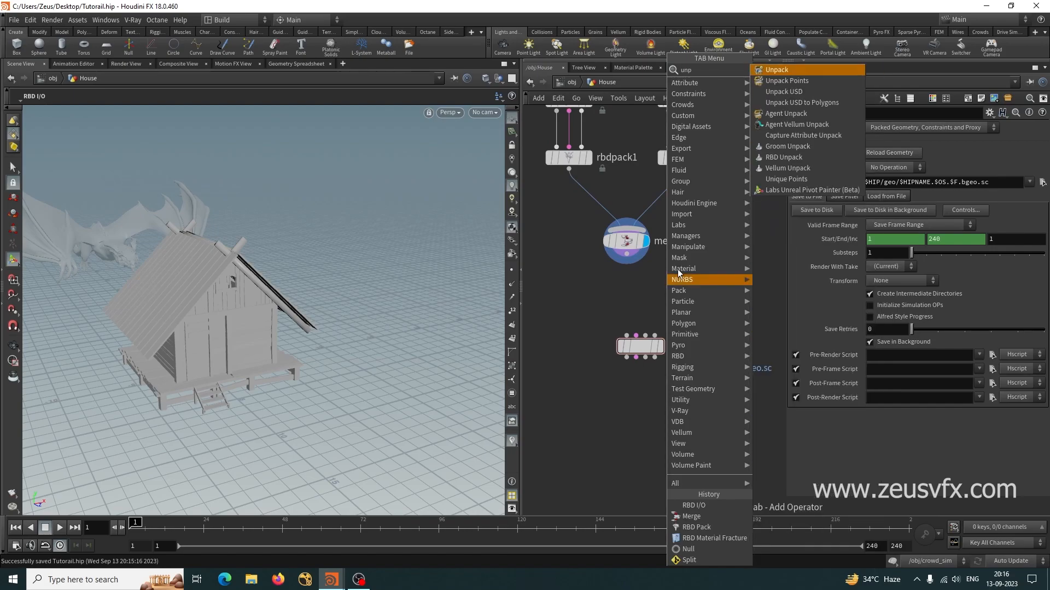
click(788, 157)
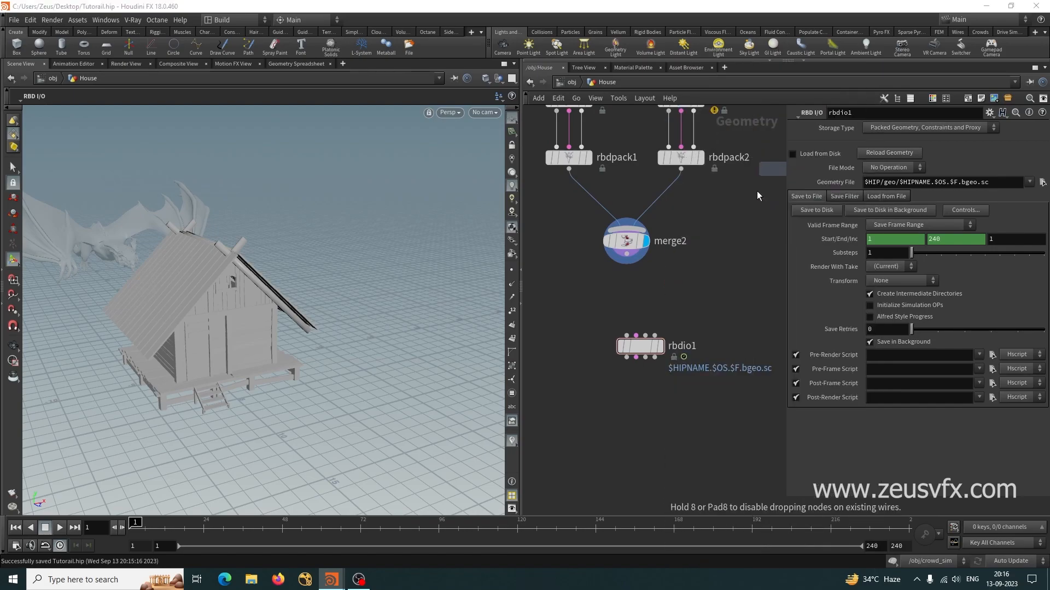
click(624, 297)
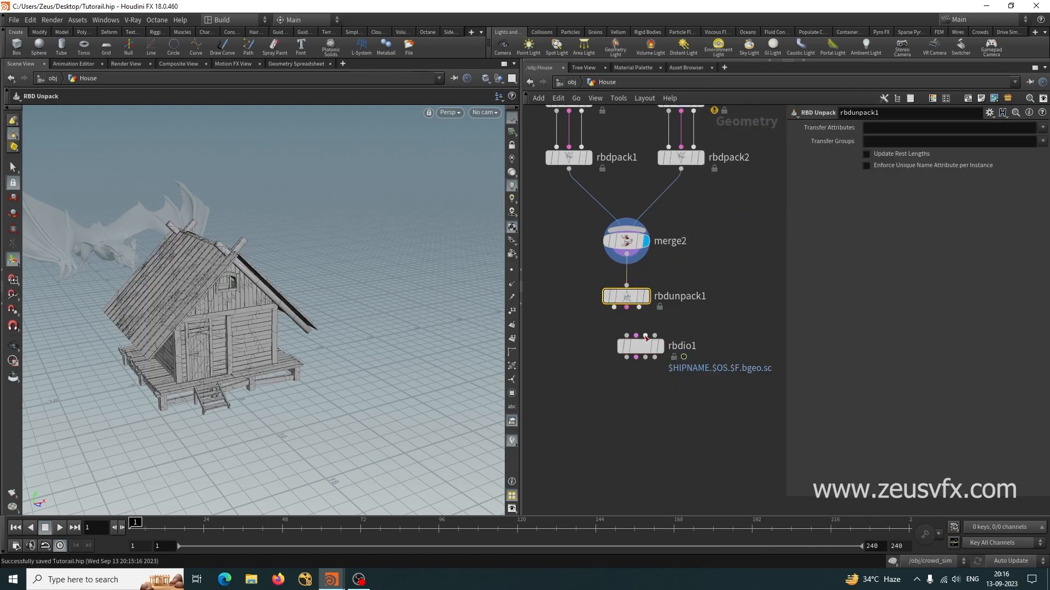
Connect the RBD Unpack's geometry, constraint and proxy outputs to the matching RBD I/O inputs and display the RBD I/O node
scroll(647, 346, up, 3)
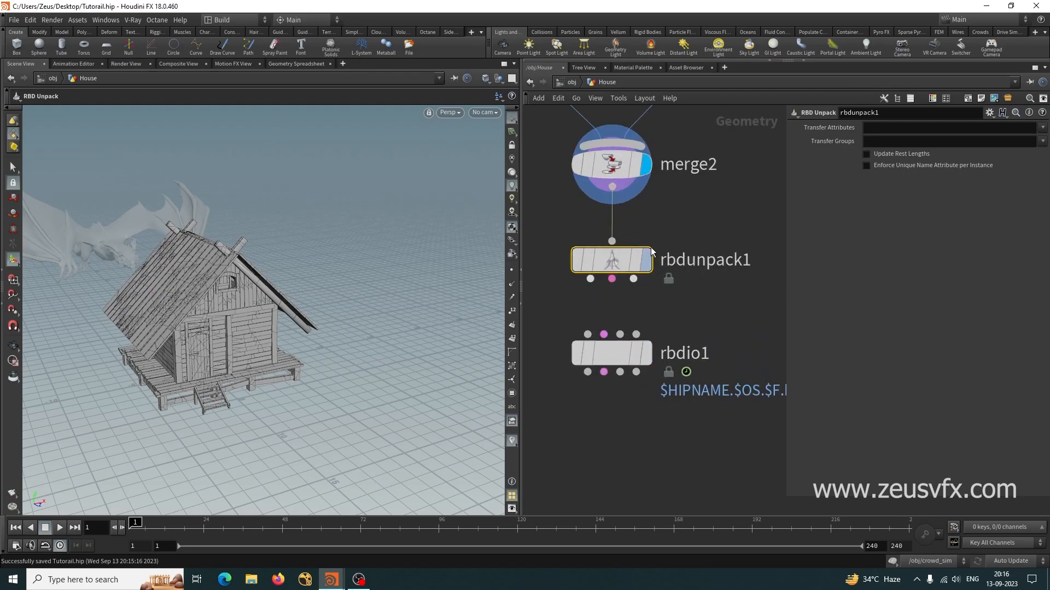
drag(590, 279, 604, 334)
drag(633, 279, 620, 334)
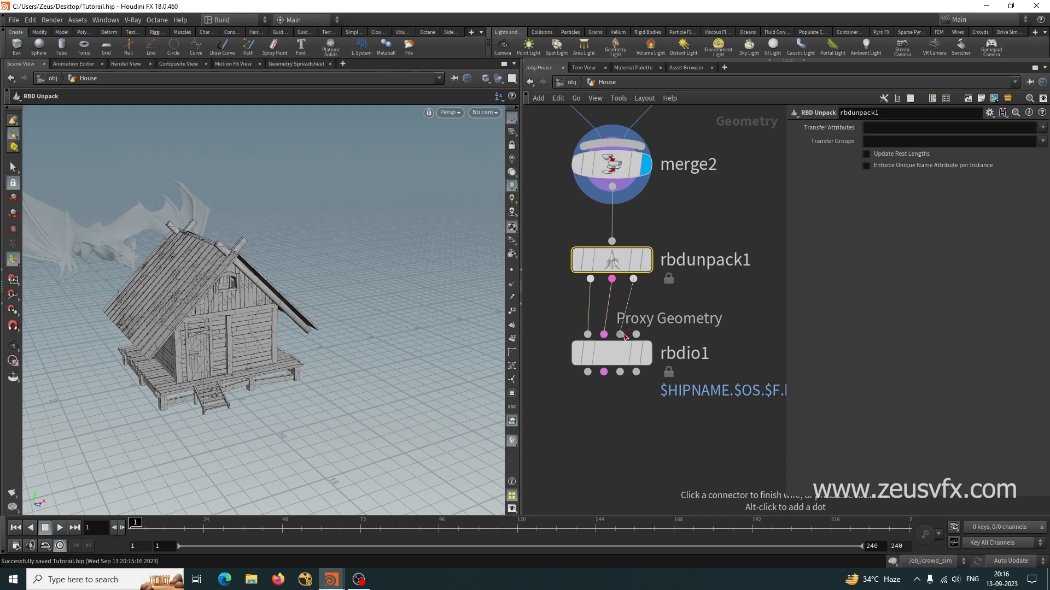
click(645, 353)
click(608, 356)
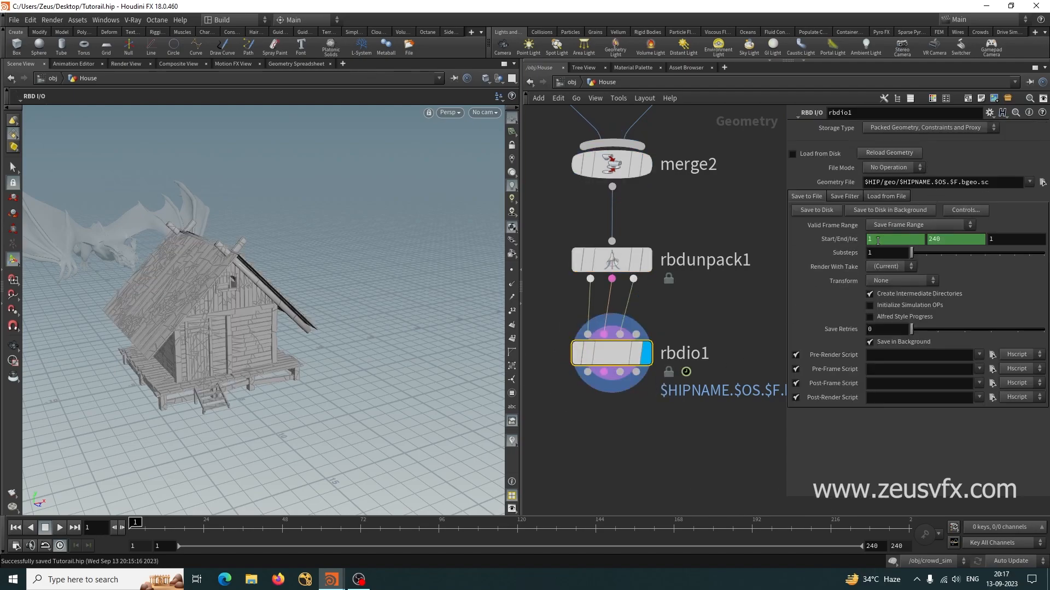
Review the RBD I/O node's storage types and set its valid frame range to Save Current Frame
click(910, 126)
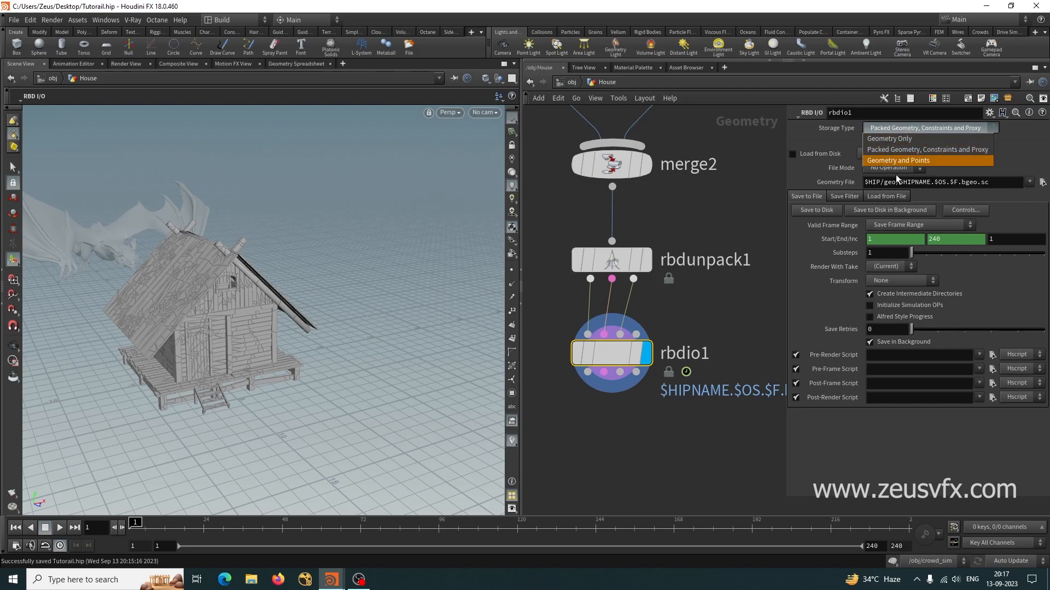
click(807, 259)
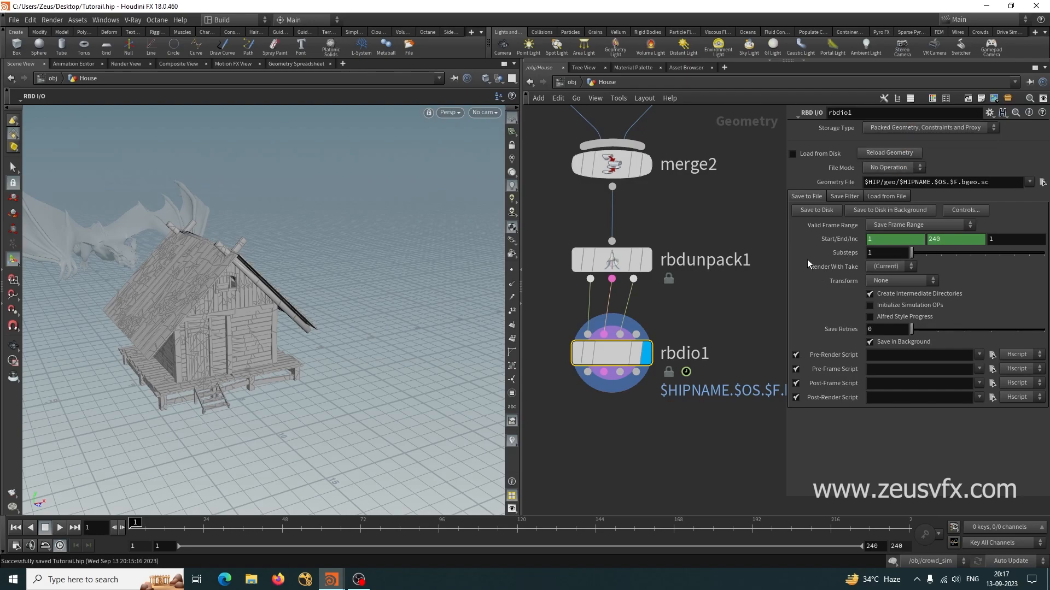
click(894, 226)
click(891, 235)
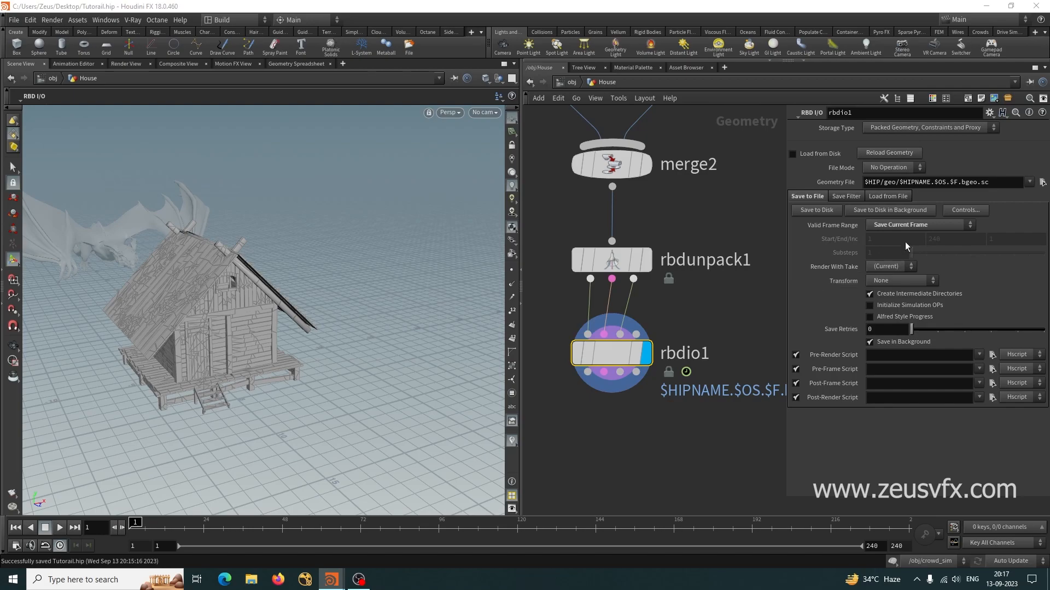
click(924, 224)
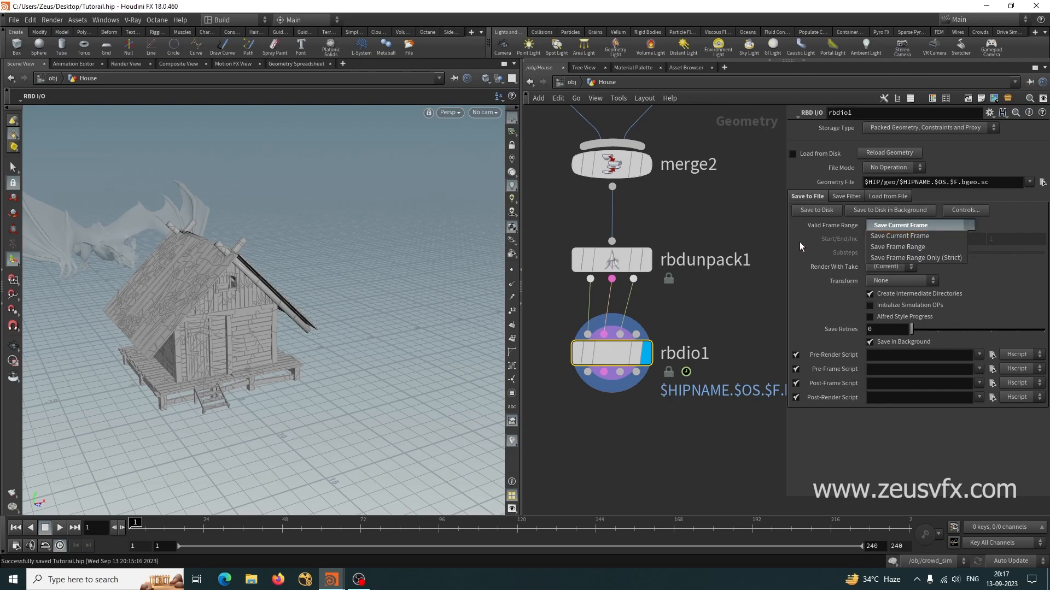
click(884, 227)
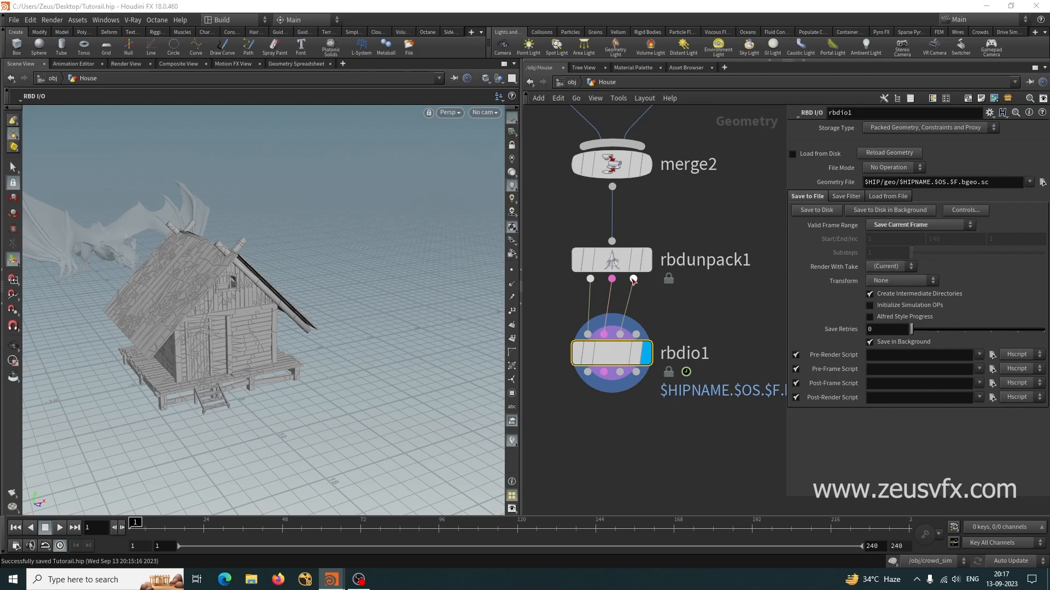
mouse_move(648, 272)
click(792, 154)
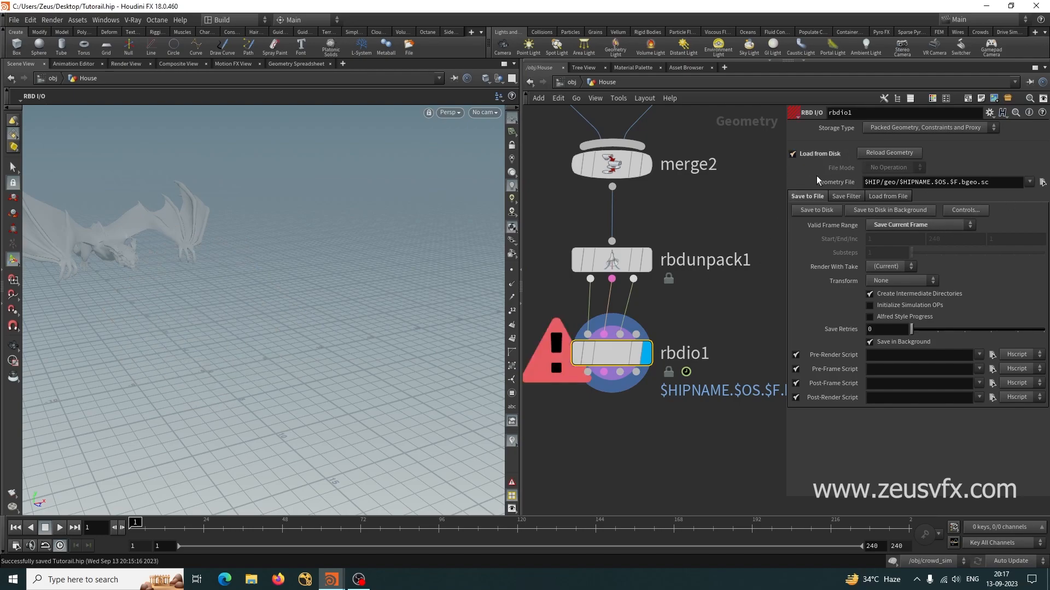
click(793, 155)
drag(260, 352, 288, 344)
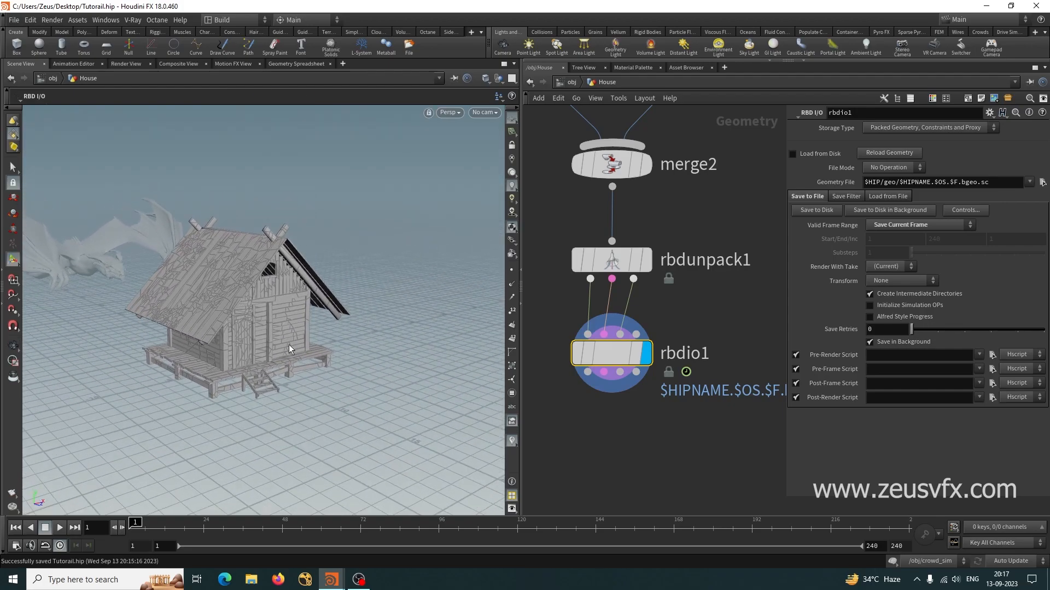
Add an RBD Bullet Solver node below the RBD I/O node
middle_drag(610, 434, 604, 354)
click(610, 397)
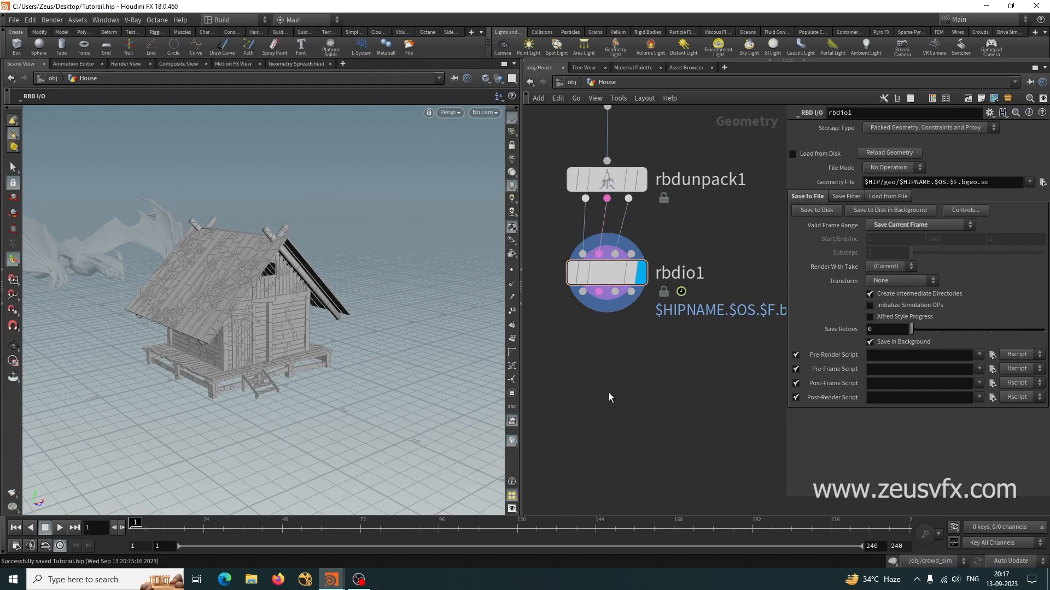
key(Tab)
text(rbd)
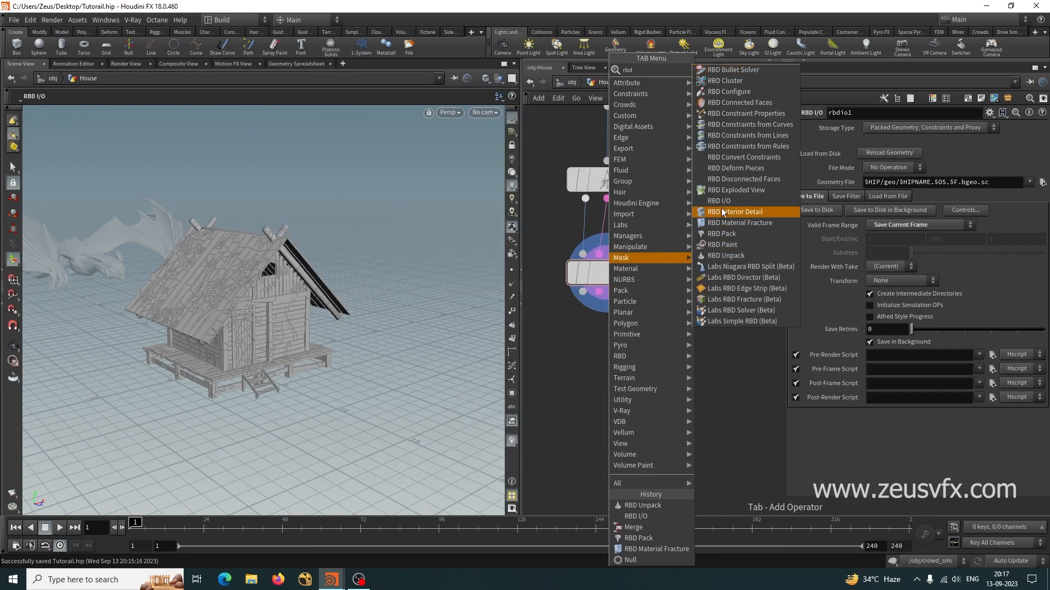
click(736, 69)
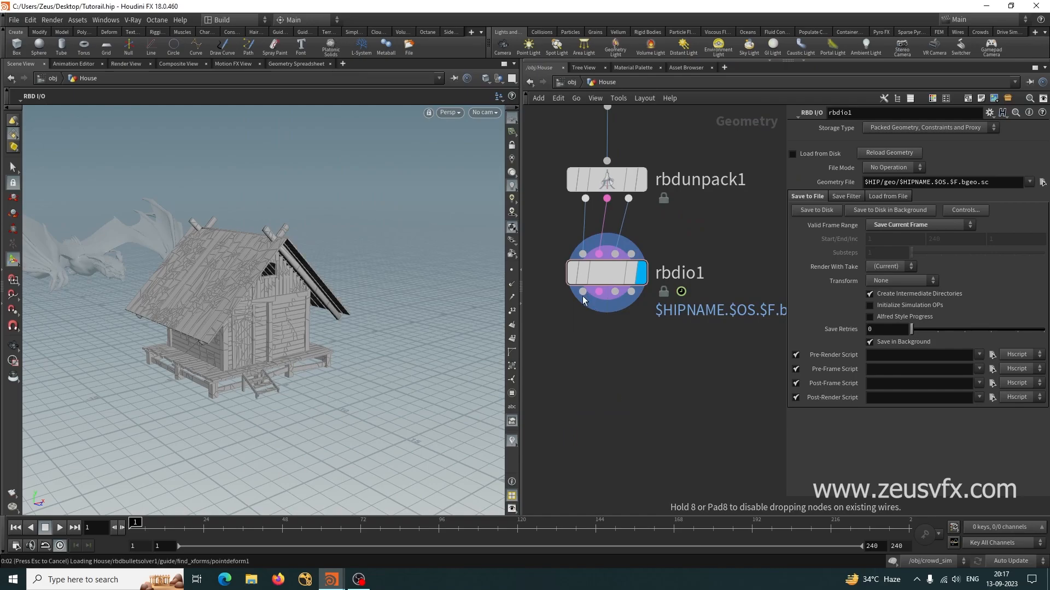
click(583, 379)
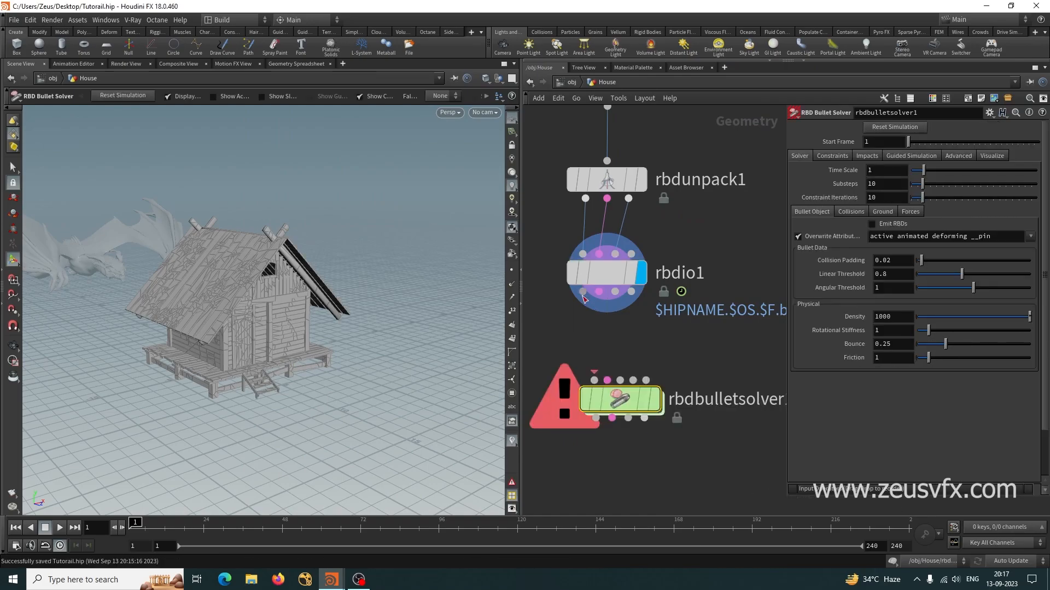
Connect the RBD I/O's geometry, constraint and proxy outputs to the matching RBD Bullet Solver inputs and display the solver
click(594, 380)
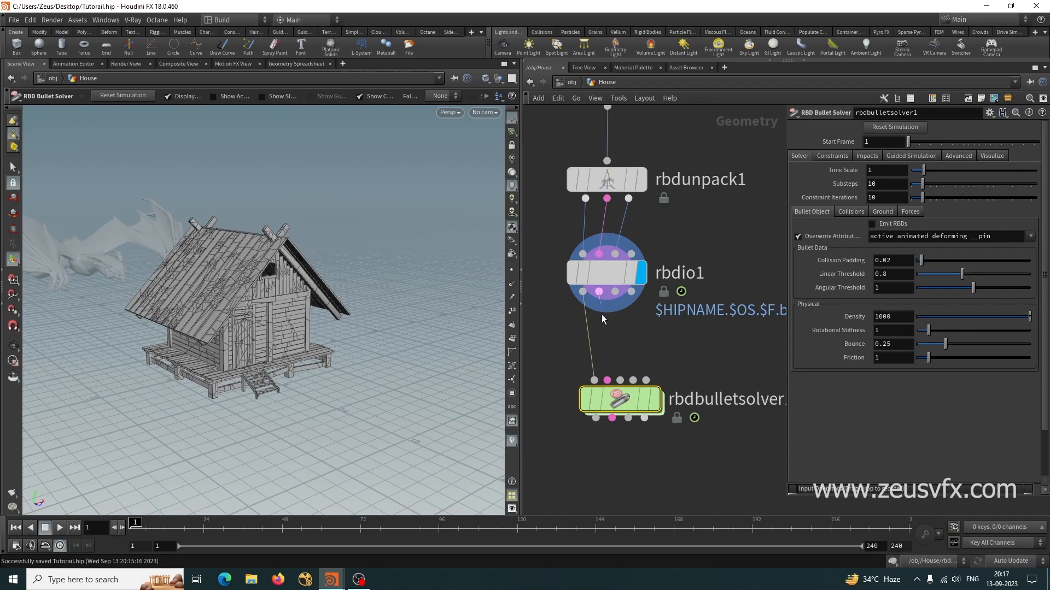
click(607, 380)
click(619, 380)
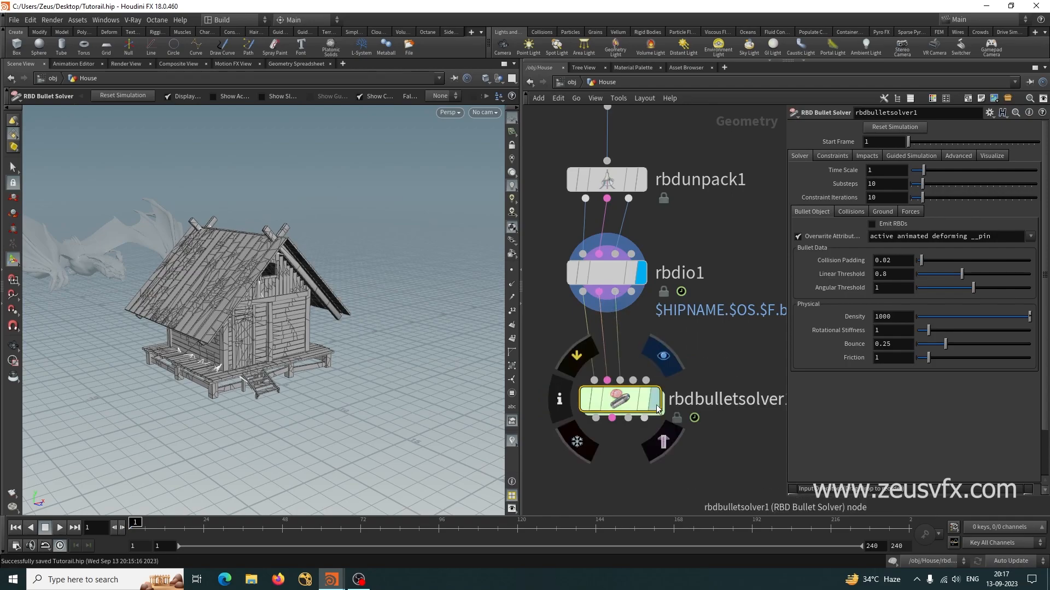
key(Escape)
drag(309, 420, 231, 399)
alt+right_drag(231, 399, 239, 410)
alt+drag(239, 410, 243, 422)
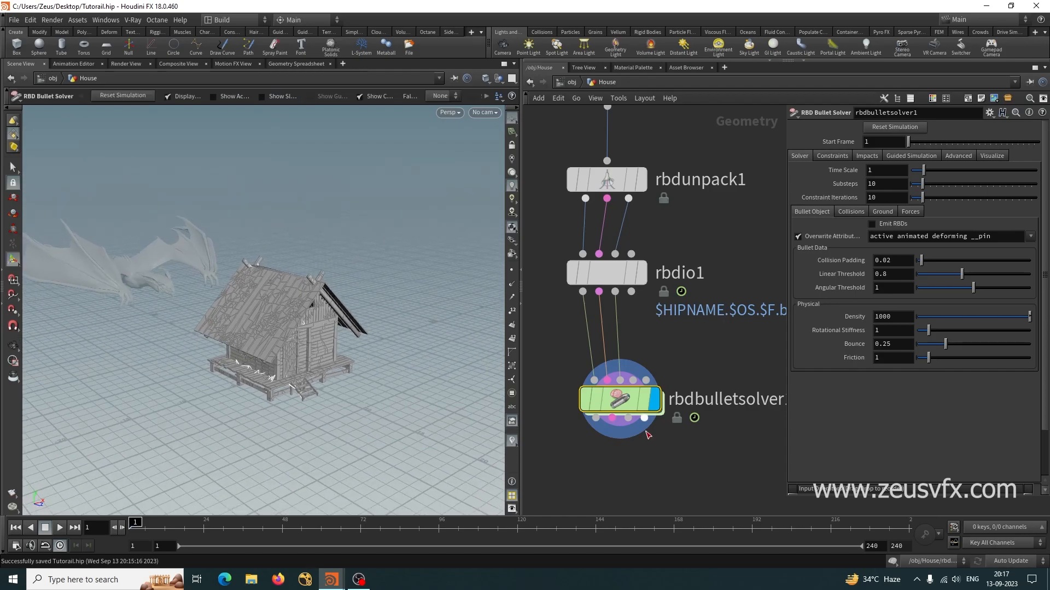
Align the RBD Bullet Solver beneath the RBD I/O node, then preview the simulation and return to frame 1
scroll(646, 426, down, 3)
drag(631, 405, 623, 415)
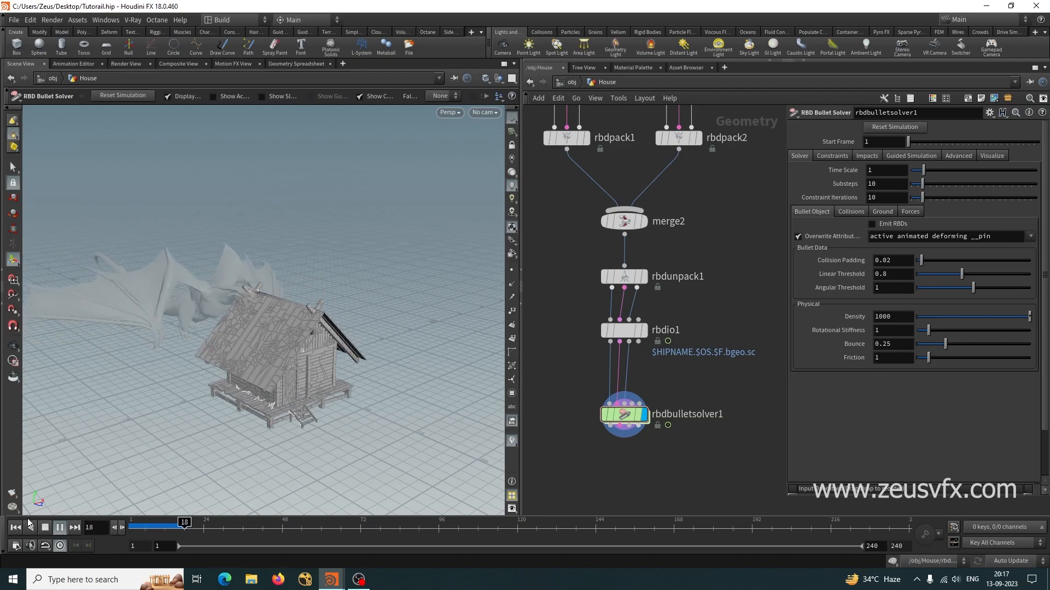
click(44, 527)
drag(195, 522, 134, 523)
Set the RBD Bullet Solver's Add Ground Plane option to Ground Plane
click(632, 418)
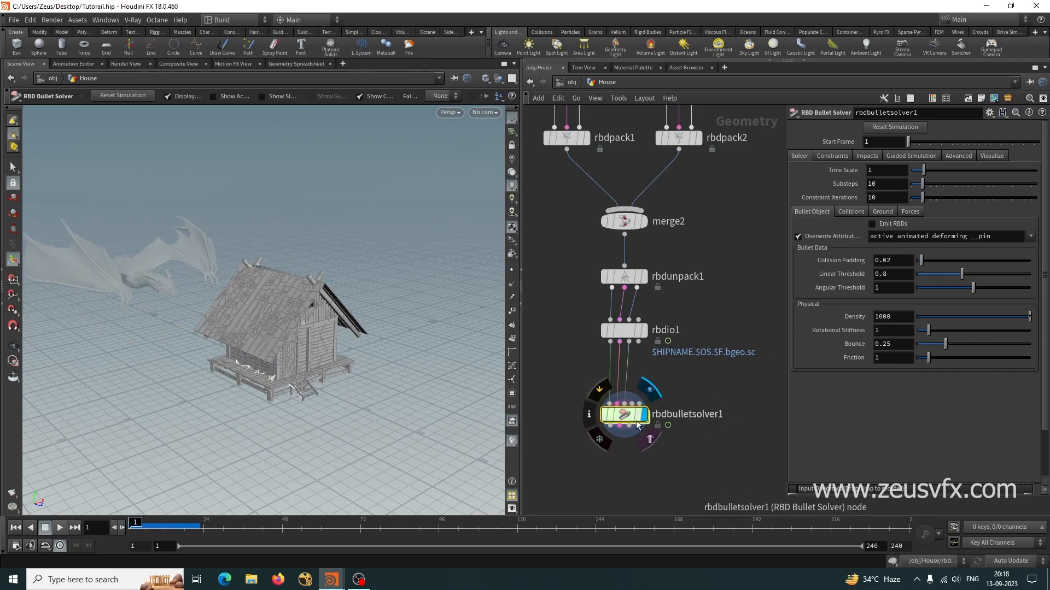
click(876, 213)
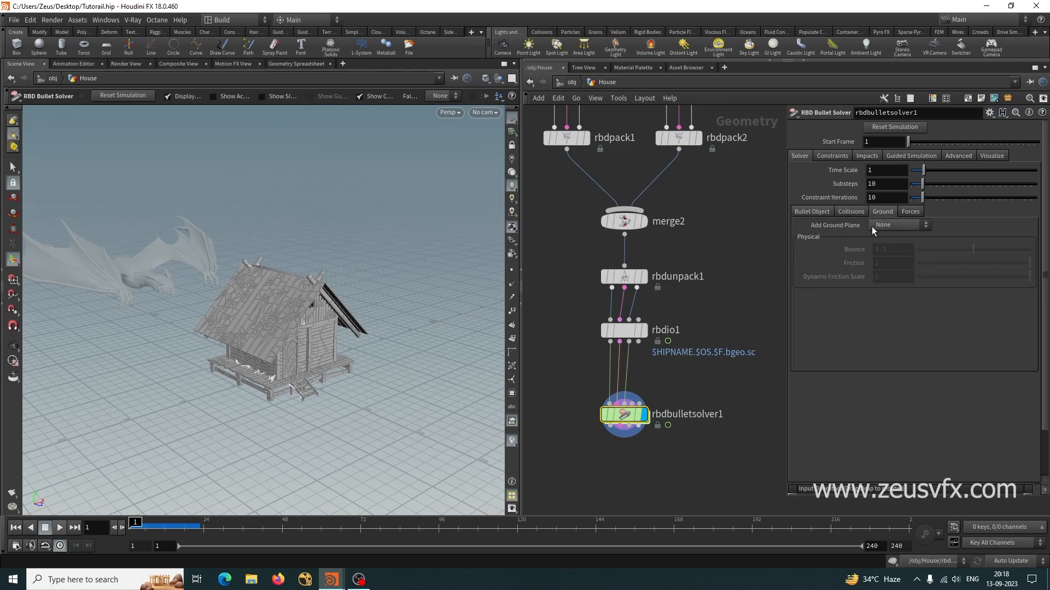
click(894, 227)
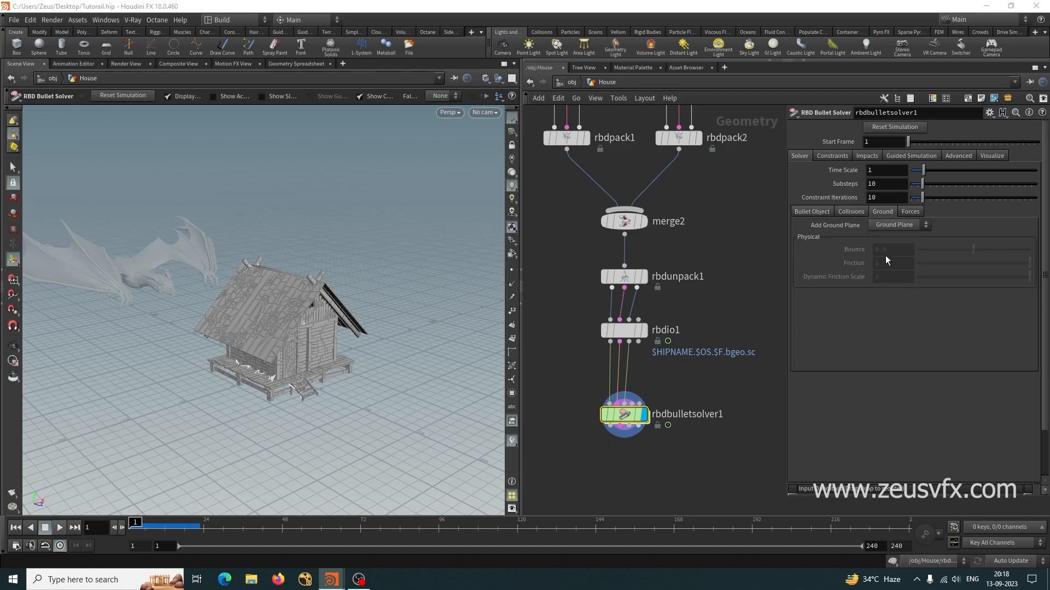
click(892, 247)
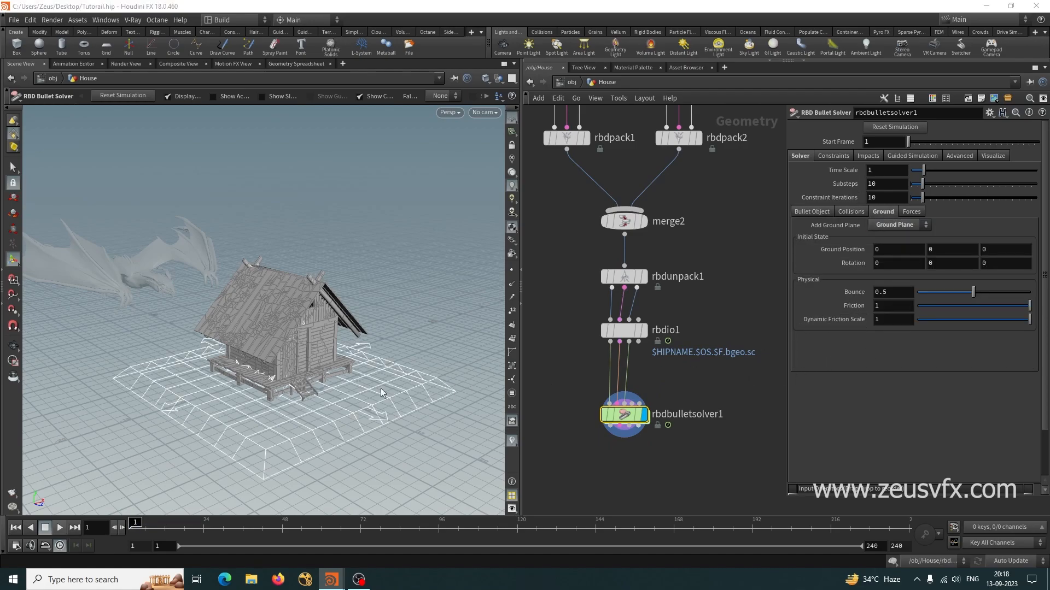
Play the simulation to frame 25 and examine from several angles how the house behaves on the ground plane
key(Escape)
drag(310, 379, 357, 352)
drag(323, 397, 278, 408)
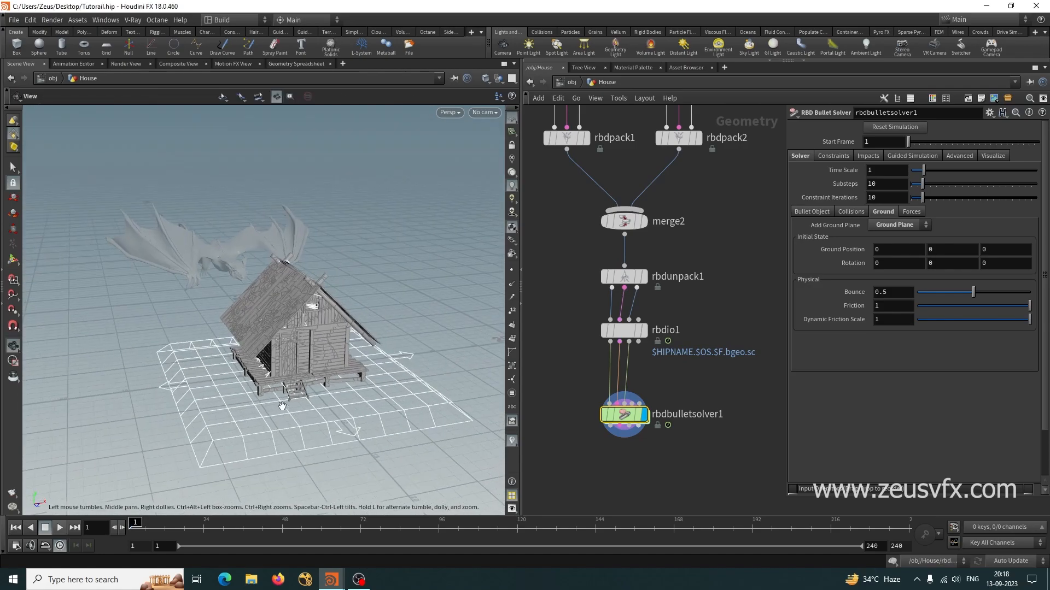
click(59, 529)
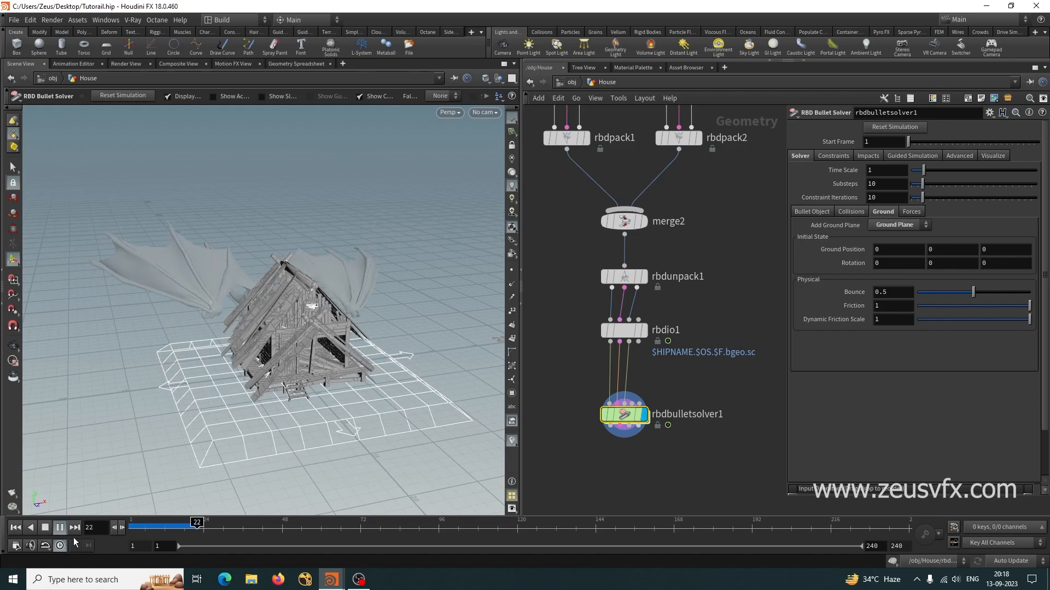
click(45, 527)
key(Escape)
drag(185, 372, 267, 424)
scroll(321, 378, up, 4)
mouse_move(266, 424)
right_down()
mouse_move(265, 409)
mouse_move(284, 425)
right_up()
drag(284, 426, 318, 398)
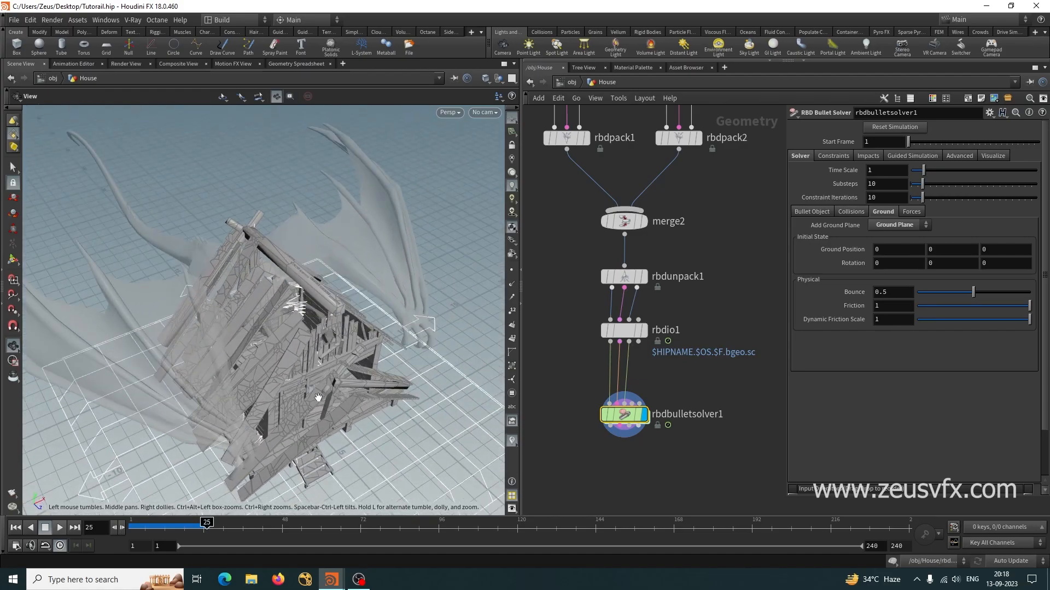
drag(243, 347, 227, 298)
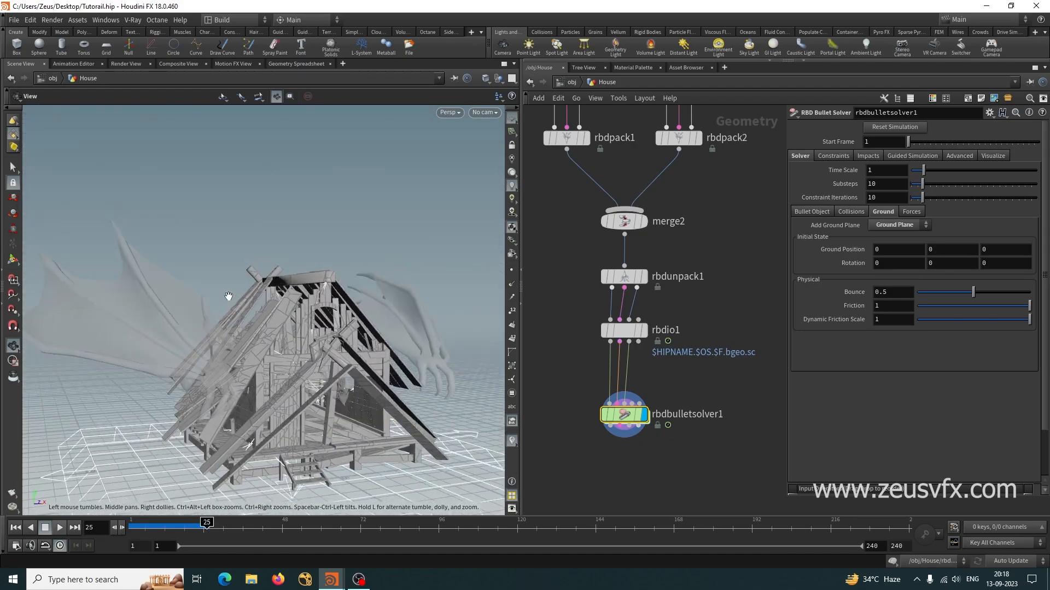
drag(287, 424, 297, 396)
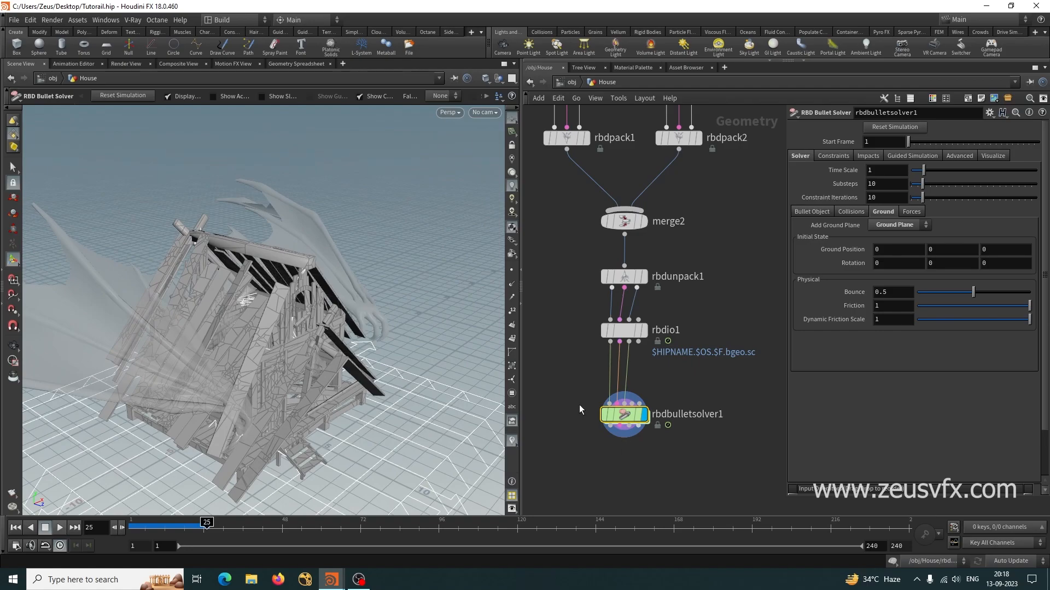
Return the timeline to frame 1 and view the intact house together with the dragon
middle_drag(583, 389, 624, 328)
drag(201, 522, 130, 517)
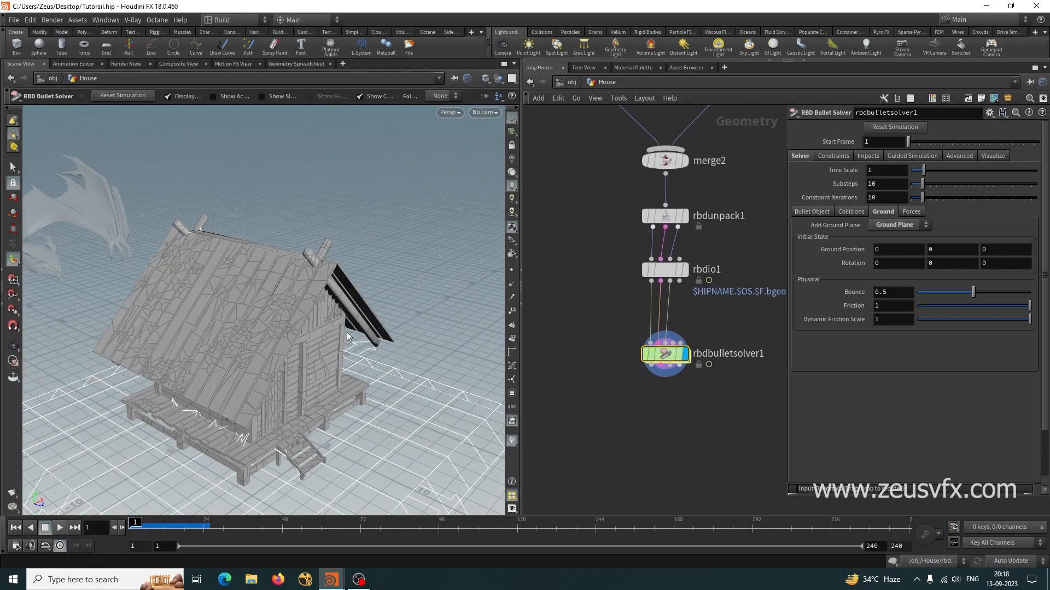
alt+right_drag(344, 336, 199, 349)
alt+drag(199, 349, 169, 359)
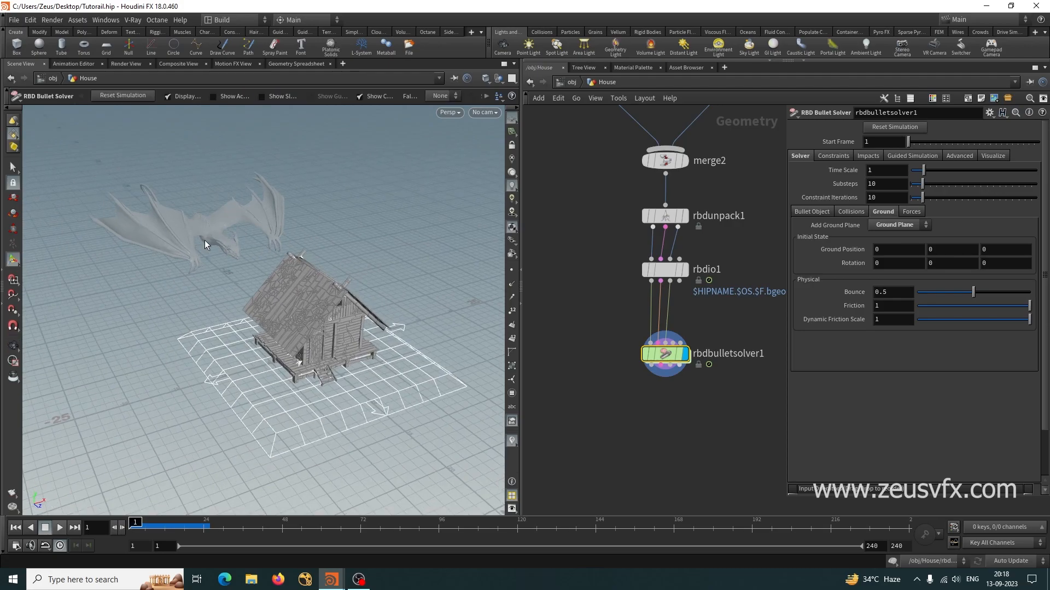
Add an Object Merge node in empty space beside the RBD I/O and solver nodes
middle_drag(653, 413, 609, 464)
scroll(645, 427, down, 3)
middle_drag(730, 426, 703, 428)
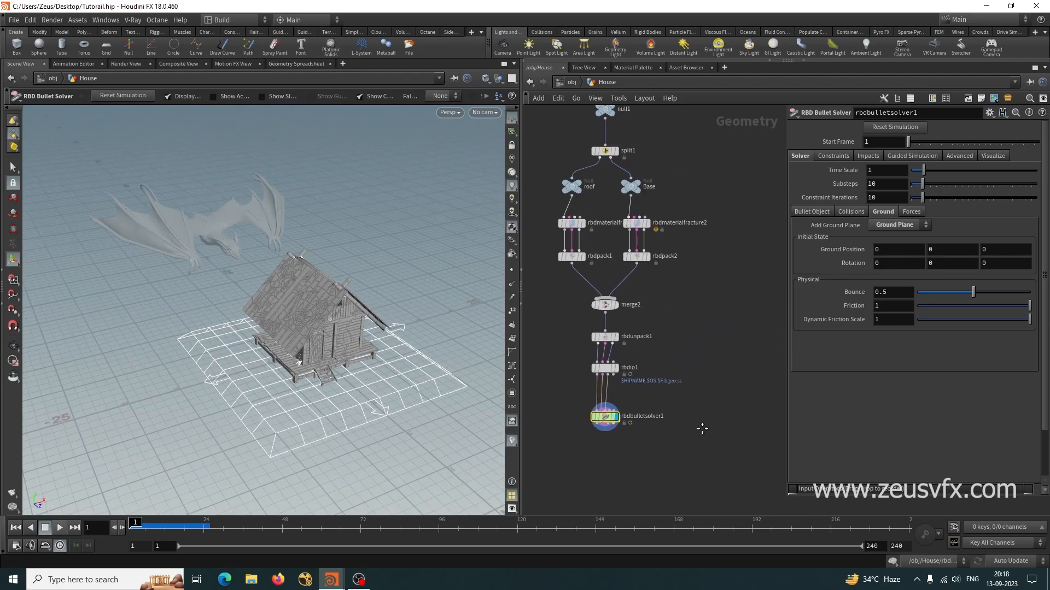
key(Tab)
text(obj)
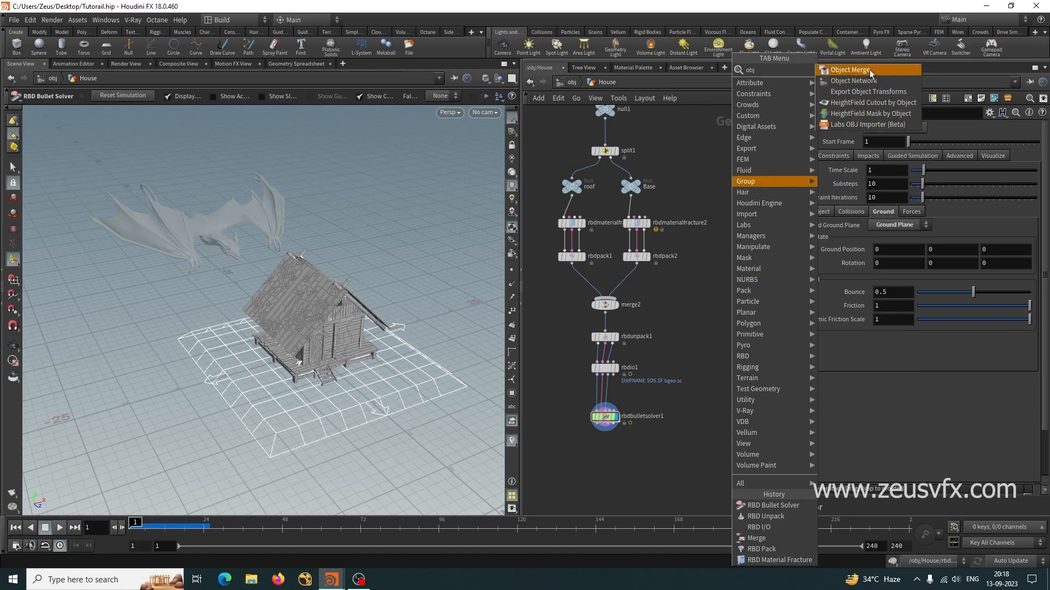
key(Return)
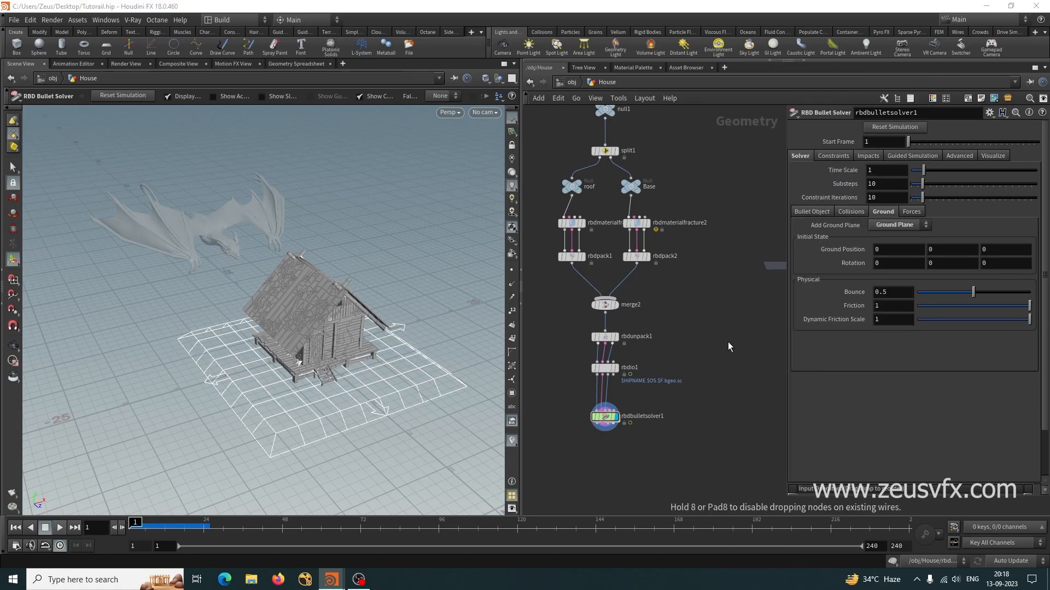
click(712, 366)
scroll(690, 418, up, 2)
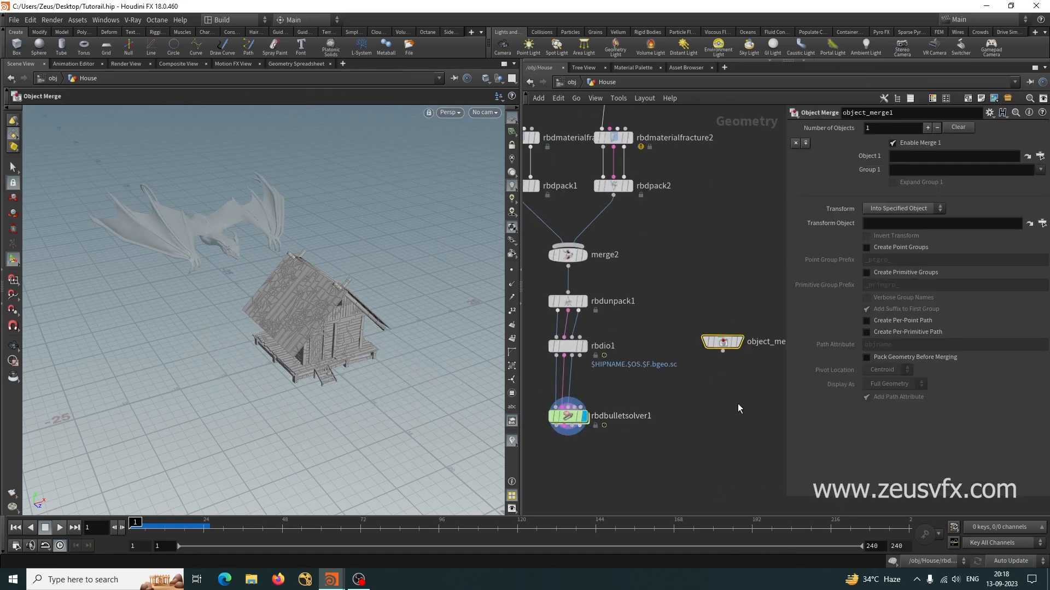
middle_drag(720, 407, 689, 406)
drag(683, 351, 664, 335)
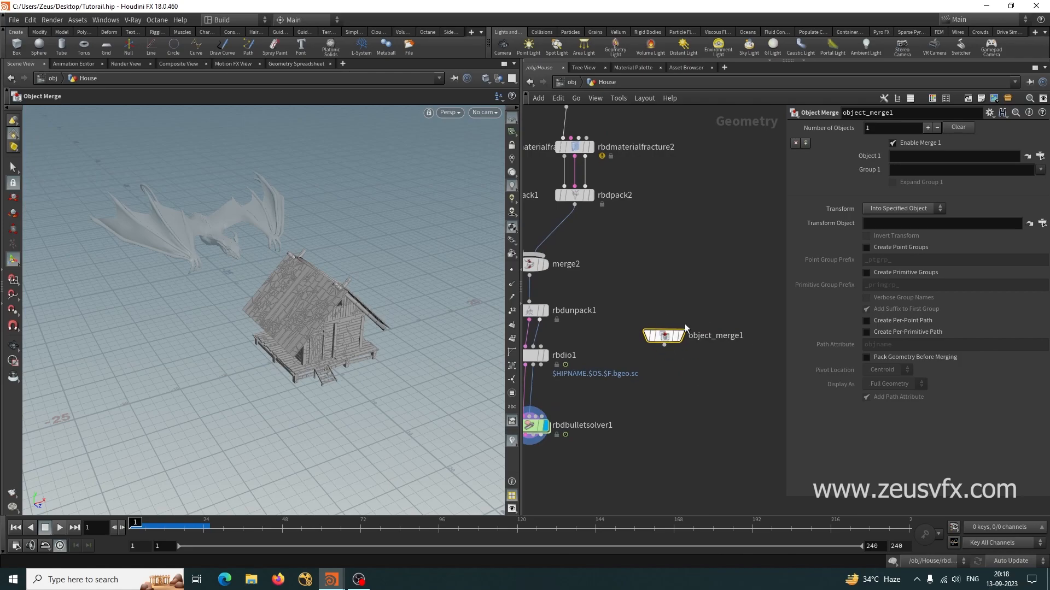
Set the Object Merge's Object 1 to /obj/DRAGON/out
click(1041, 156)
drag(979, 71, 777, 126)
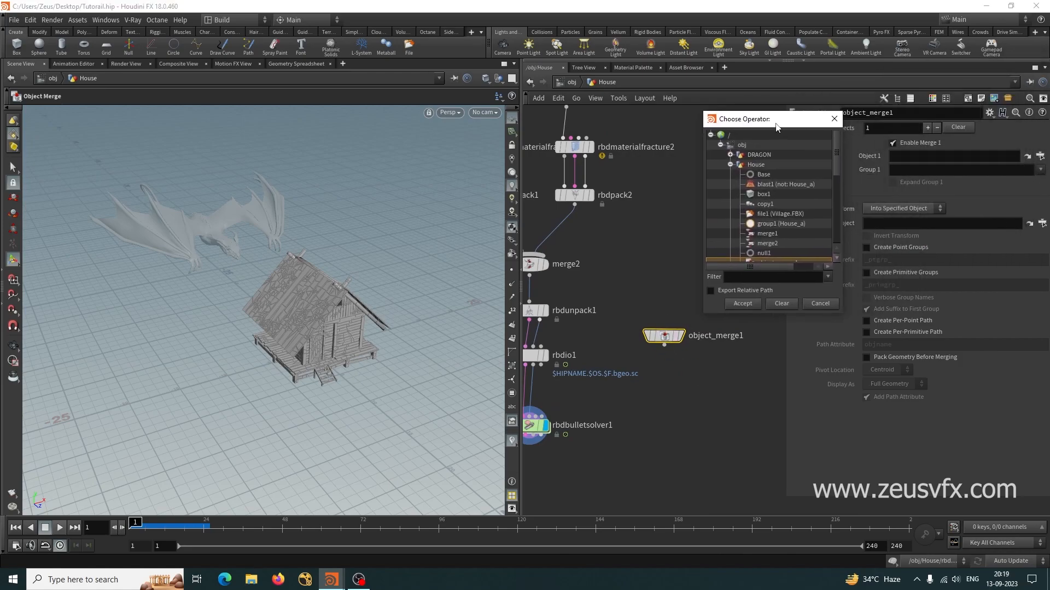
click(729, 156)
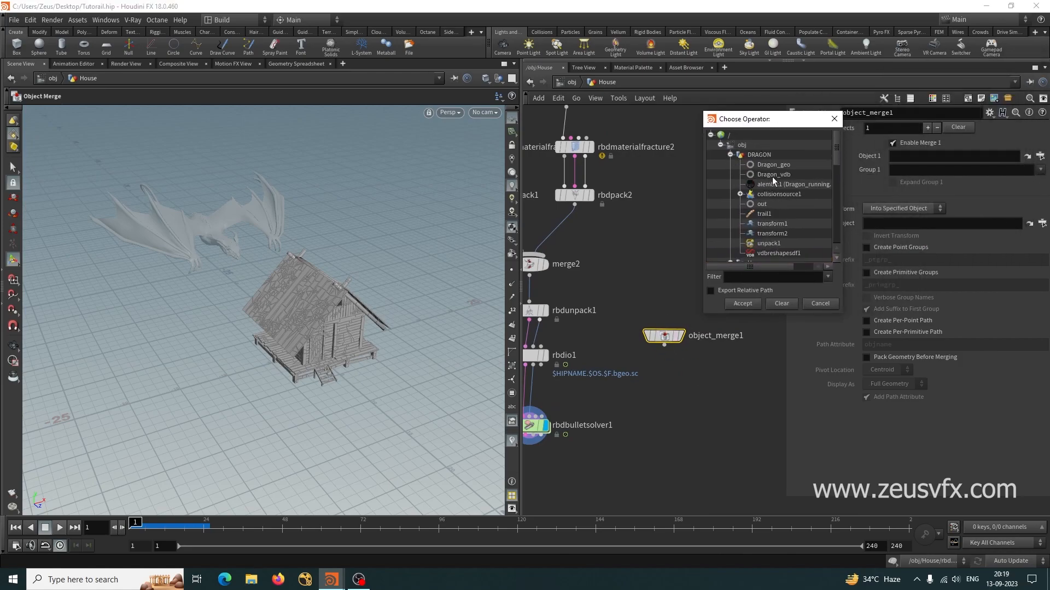
click(761, 205)
click(744, 304)
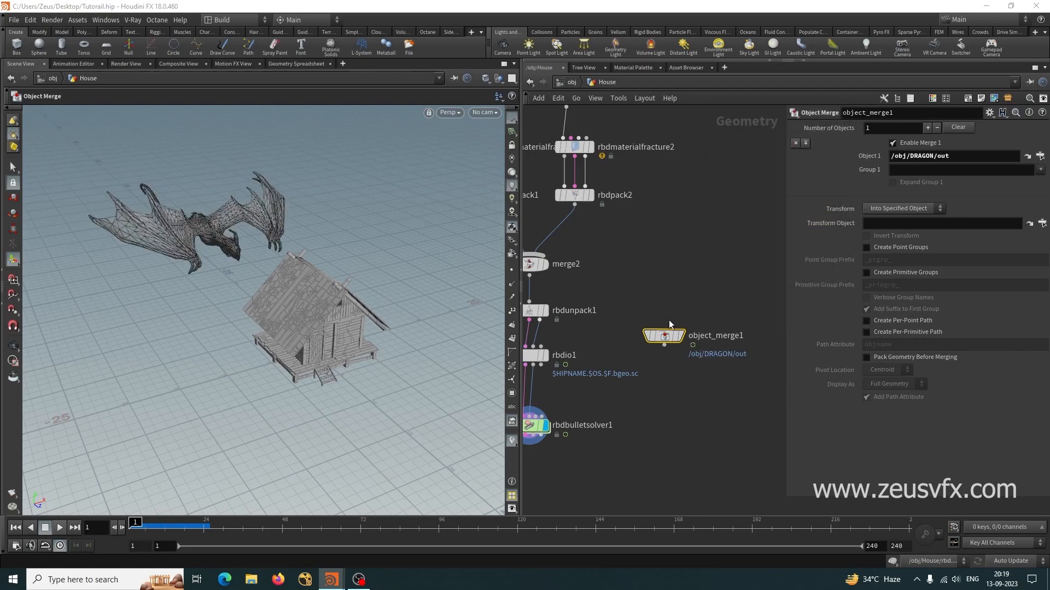
Connect the dragon Object Merge to the RBD Bullet Solver's Collision Geometry input and place it just above the solver
click(591, 344)
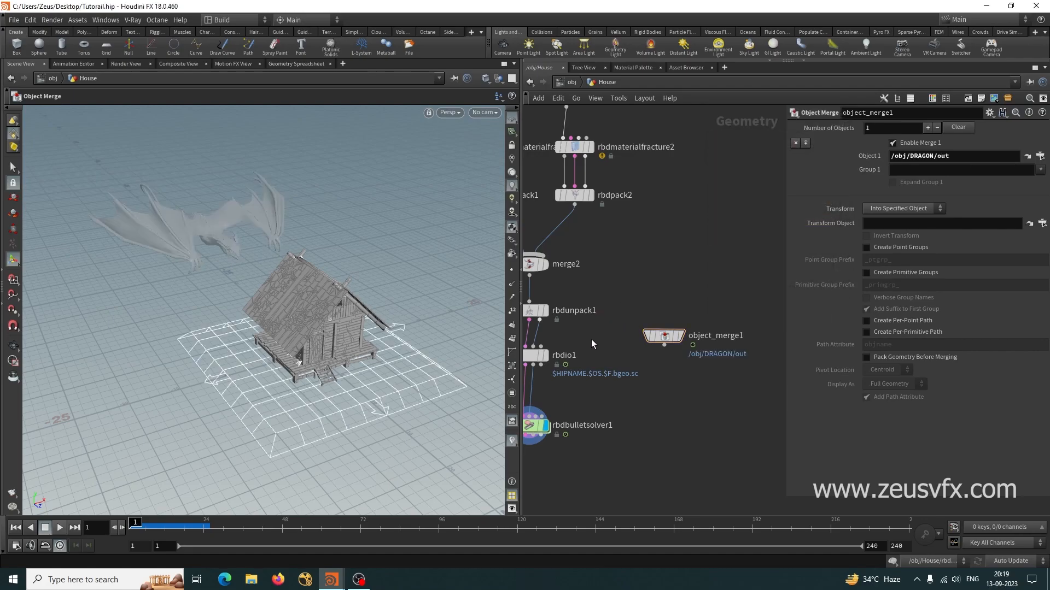
click(663, 335)
middle_drag(647, 414, 690, 362)
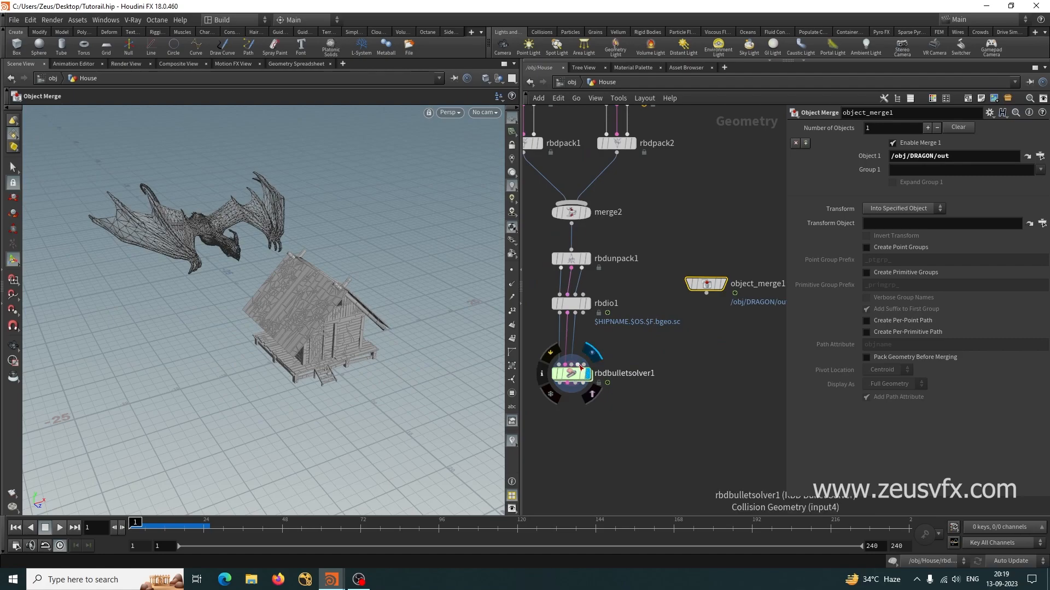
drag(584, 371, 633, 327)
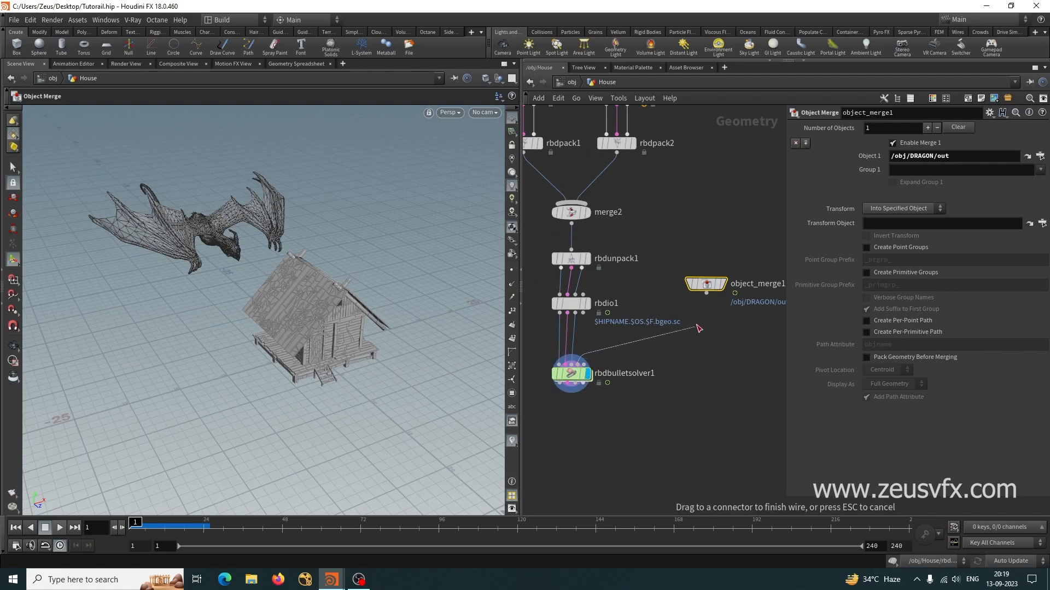
drag(707, 289, 688, 338)
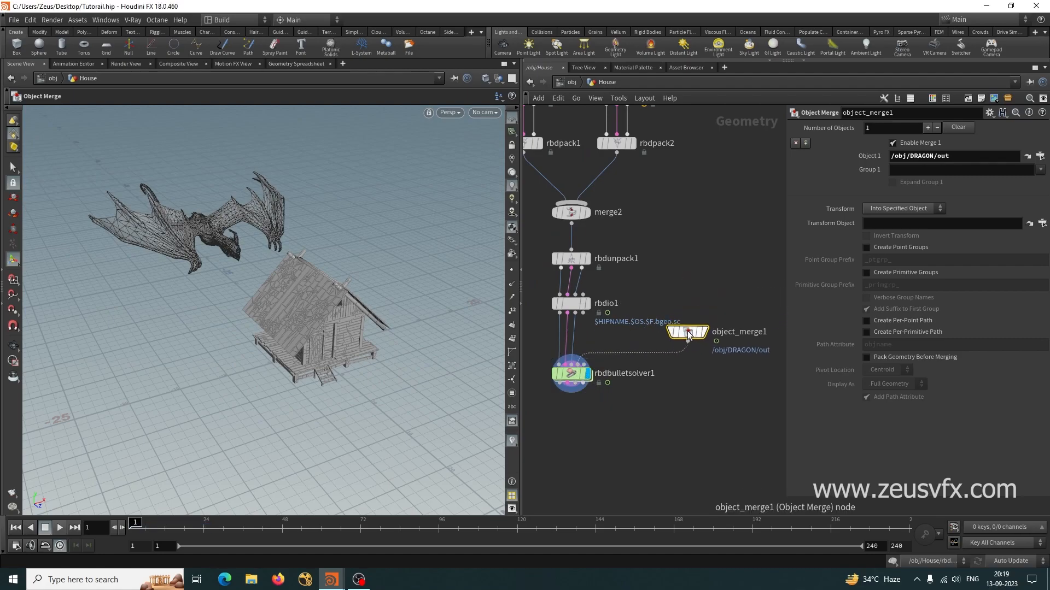
Set the RBD Bullet Solver's collision Geometry Representation to Concave and Initial Object Type to Create Deforming Static Objects
click(569, 386)
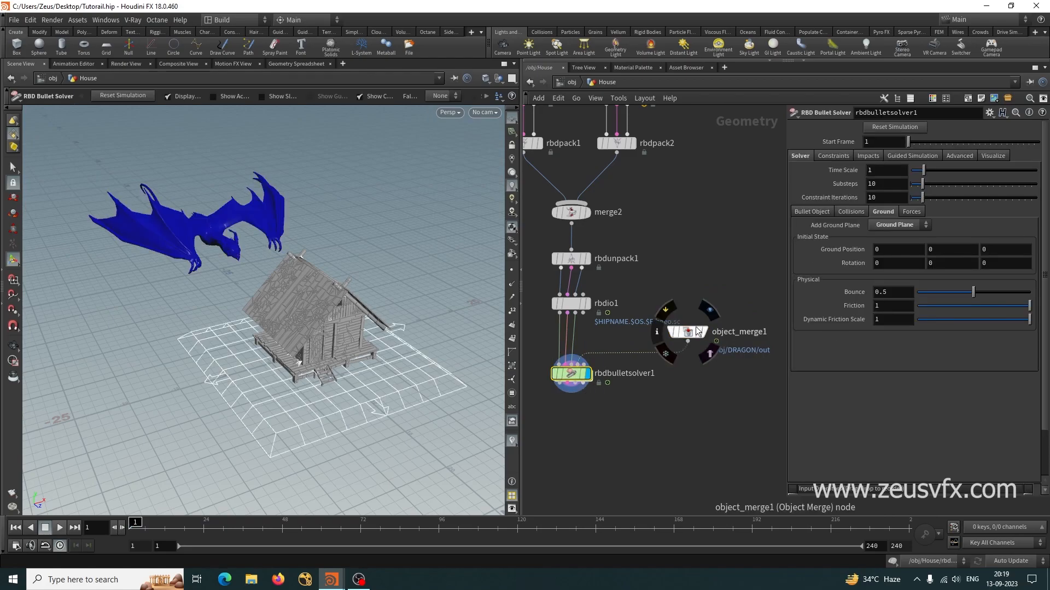
click(851, 212)
click(899, 260)
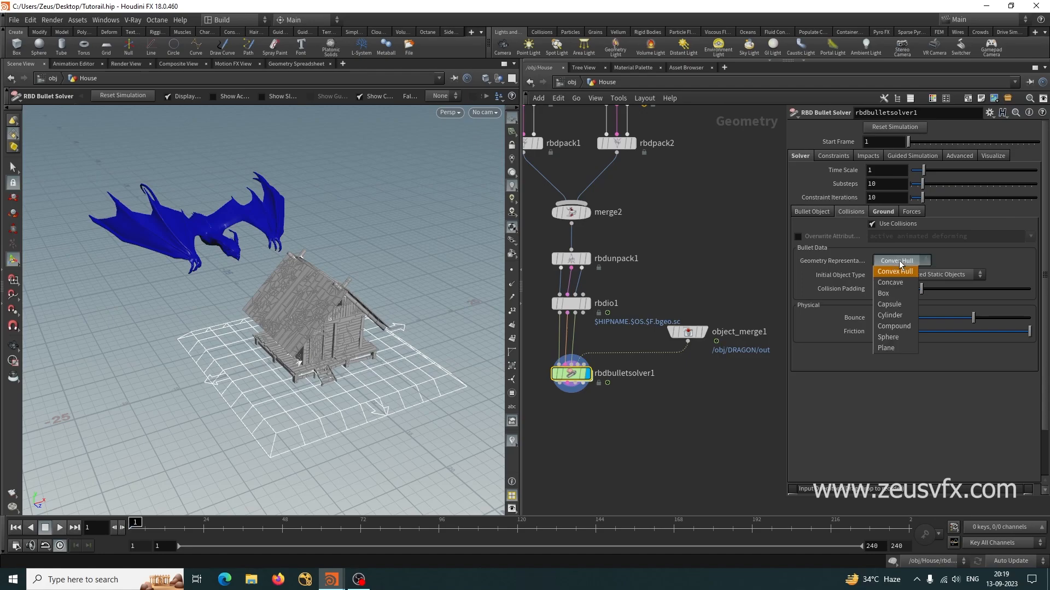
click(895, 276)
click(902, 275)
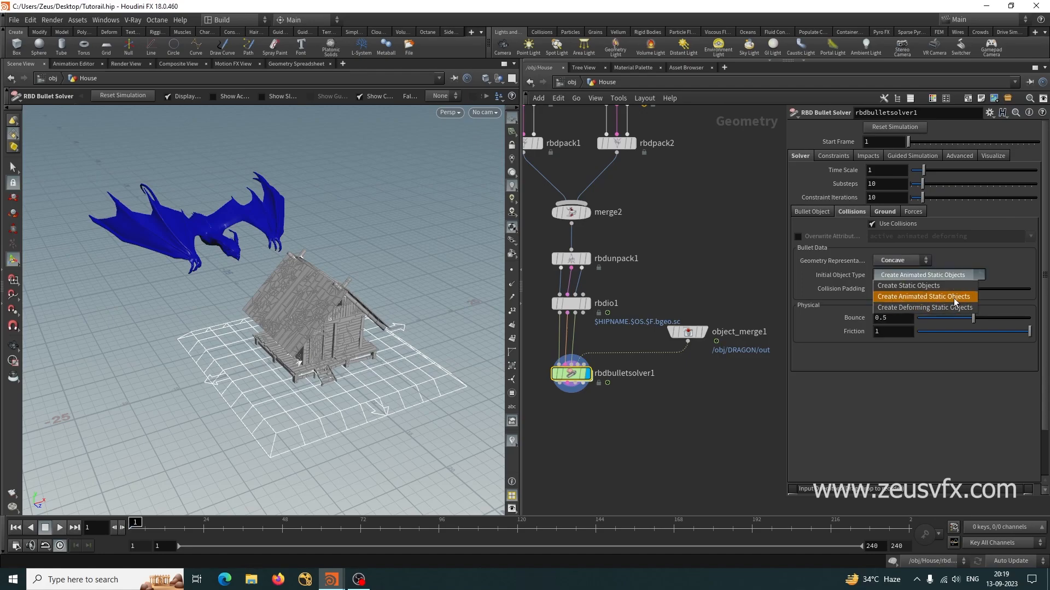
click(921, 308)
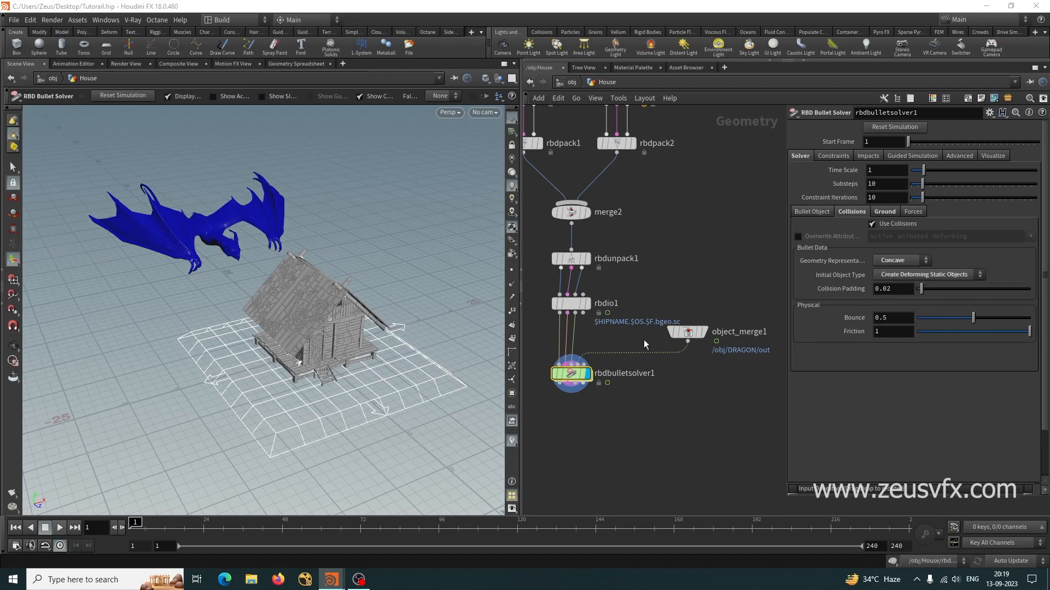
Scrub the simulation to frame 29 and inspect how the dragon breaks the house from several angles
alt+drag(327, 395, 316, 365)
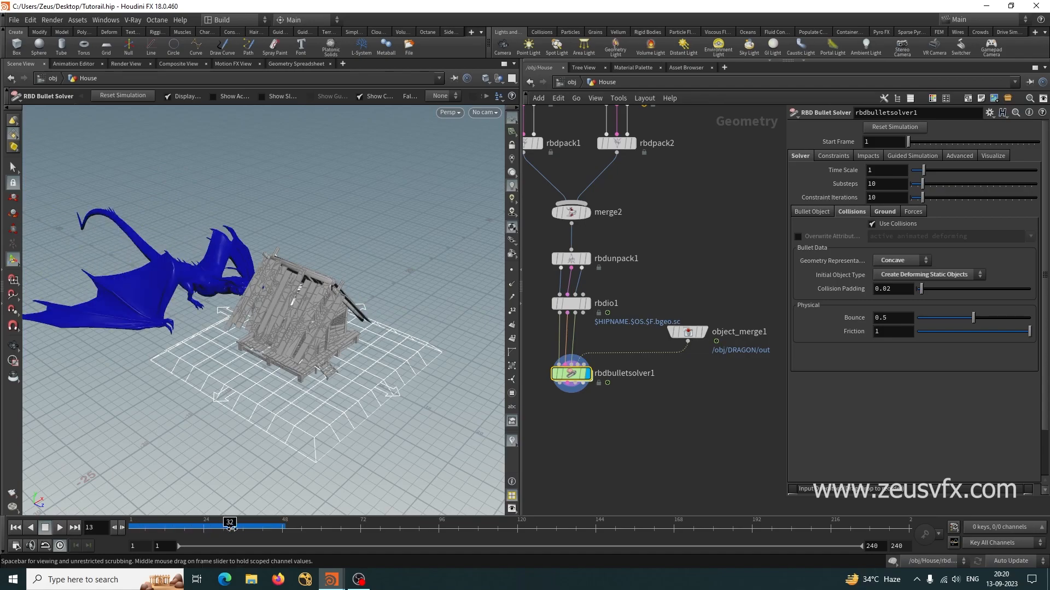
mouse_move(229, 529)
mouse_down()
mouse_move(240, 529)
mouse_move(220, 529)
mouse_up()
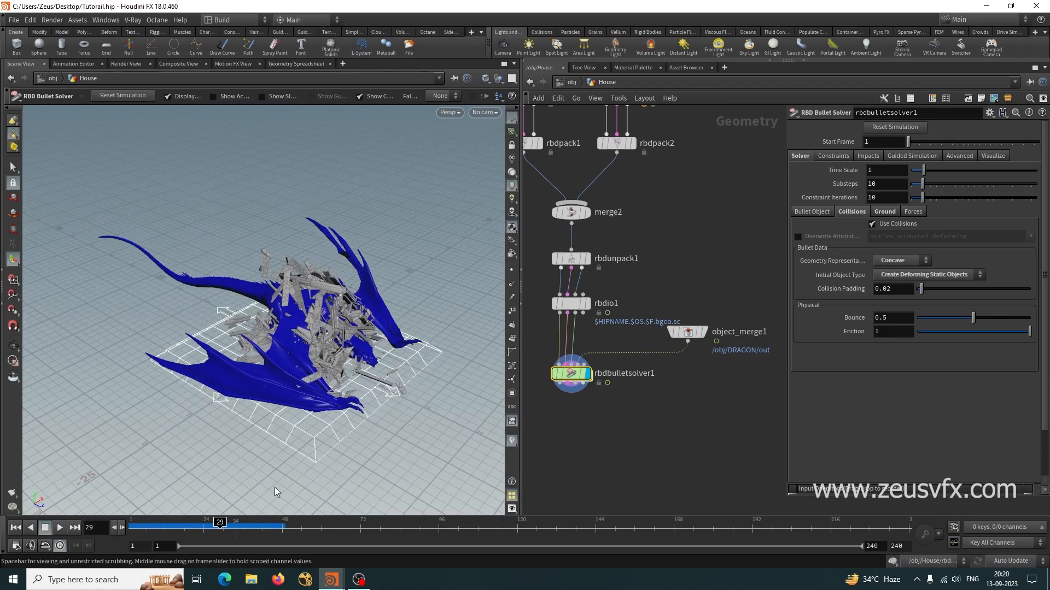
alt+drag(383, 336, 315, 290)
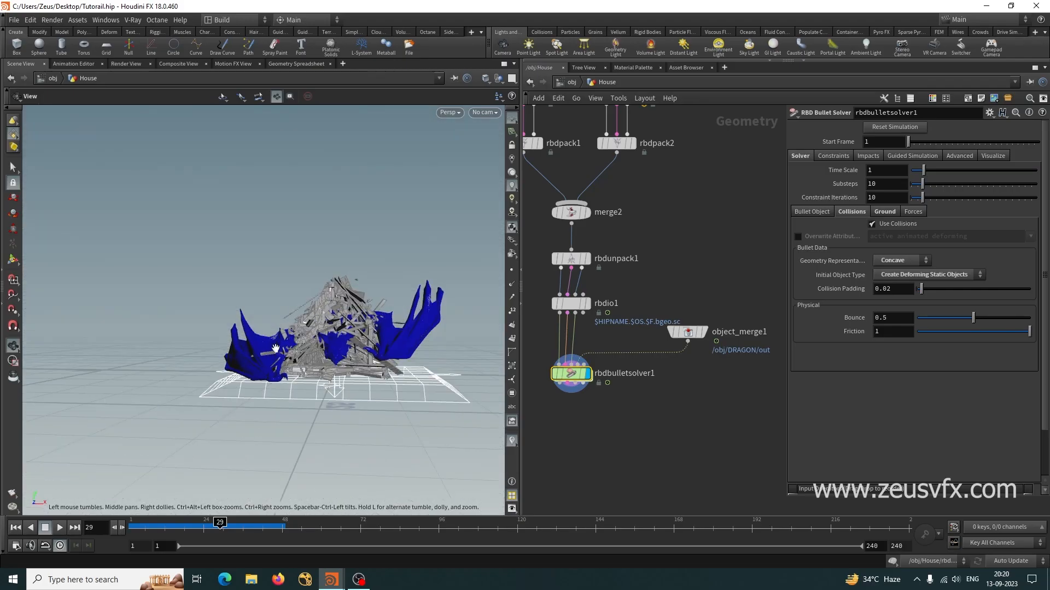
alt+right_drag(314, 290, 388, 361)
alt+drag(388, 361, 280, 167)
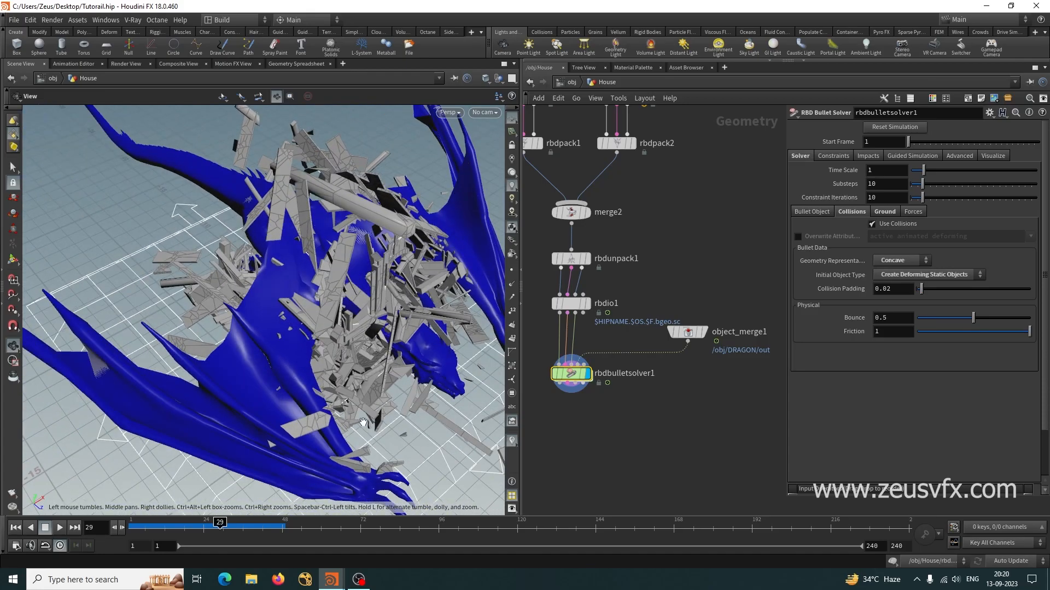
key(Return)
key(Escape)
drag(290, 241, 204, 407)
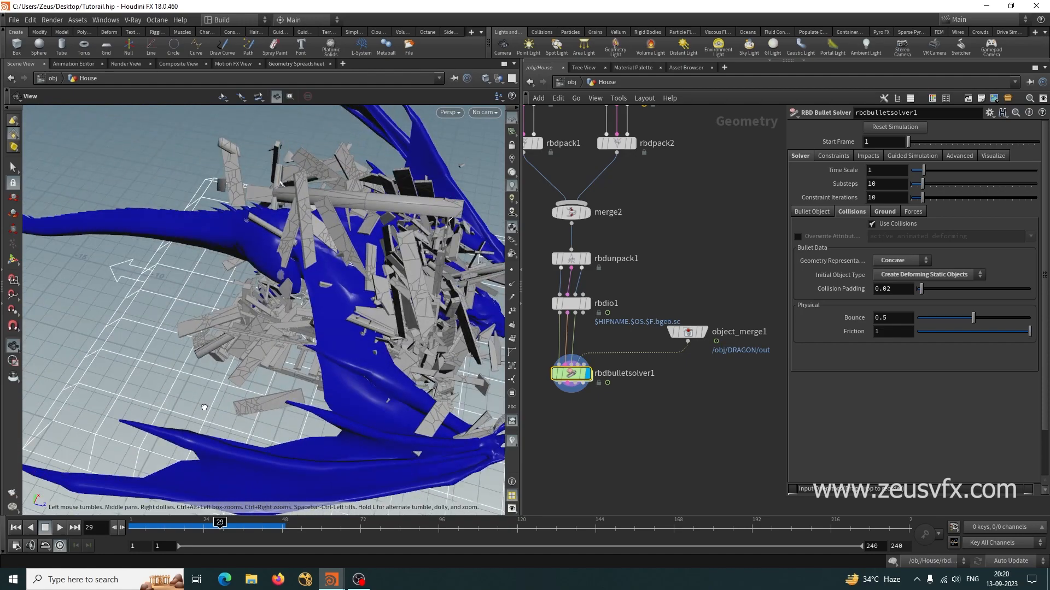
Return the timeline to frame 1 and frame the whole house together with the dragon
click(15, 528)
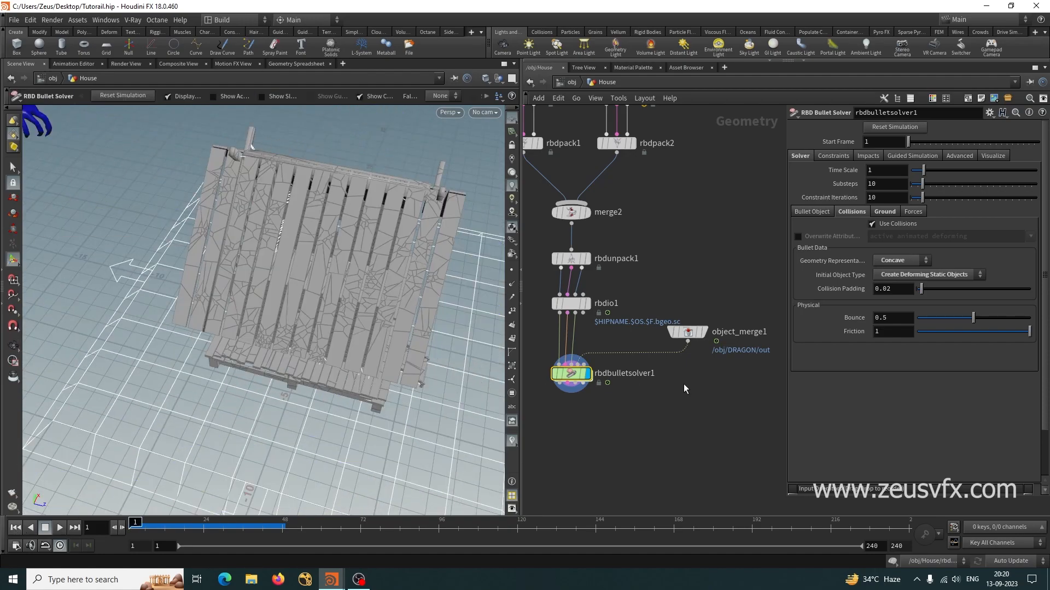
scroll(667, 410, down, 4)
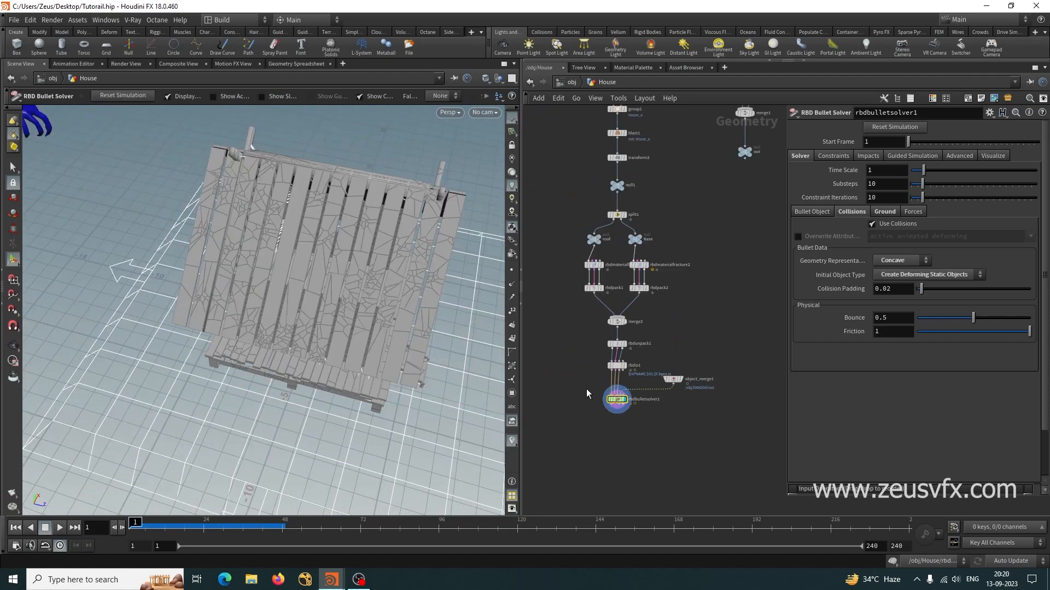
scroll(602, 415, up, 2)
key(Escape)
drag(315, 388, 239, 390)
alt+middle_drag(240, 390, 220, 392)
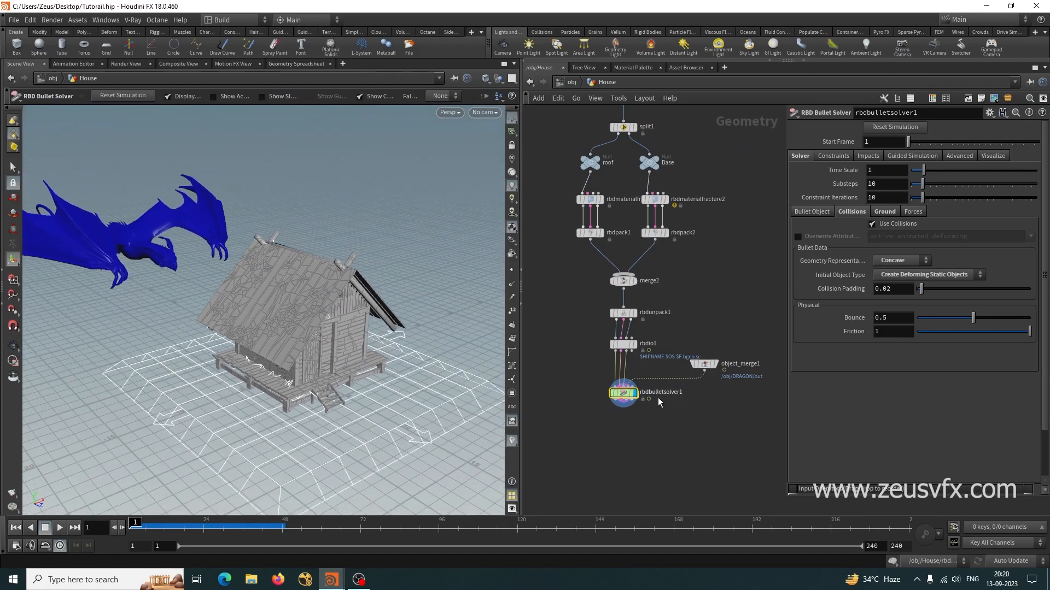
Move the RBD Bullet Solver and the dragon Object Merge down together to make room below the RBD I/O node
scroll(670, 399, up, 2)
middle_drag(650, 449, 648, 412)
drag(560, 403, 753, 316)
drag(614, 360, 614, 448)
Insert an RBD Configure node on the wires directly below the RBD I/O node, above the solver
click(673, 348)
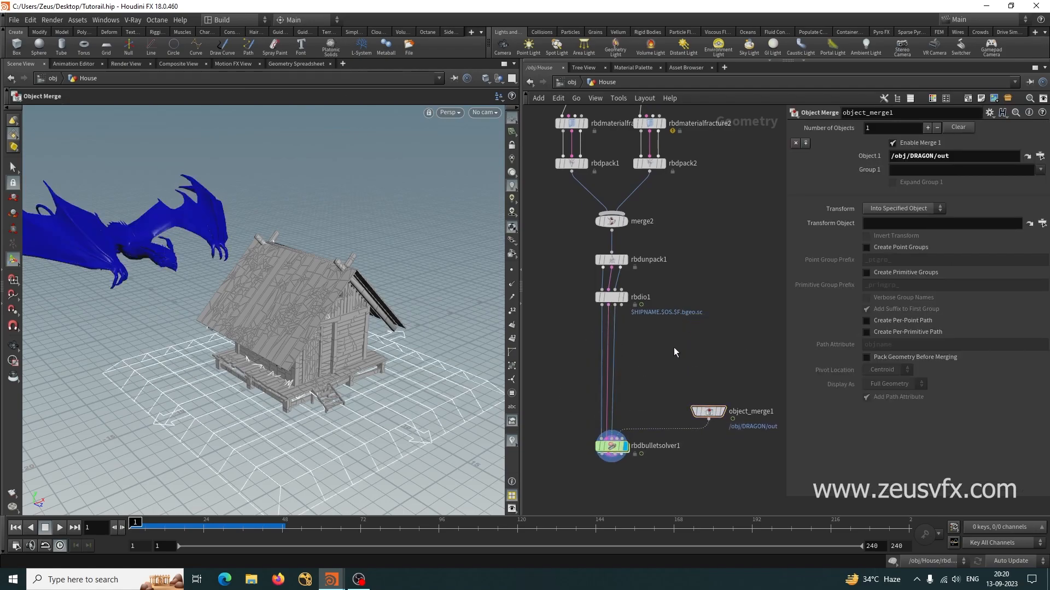
key(Tab)
text(rbd)
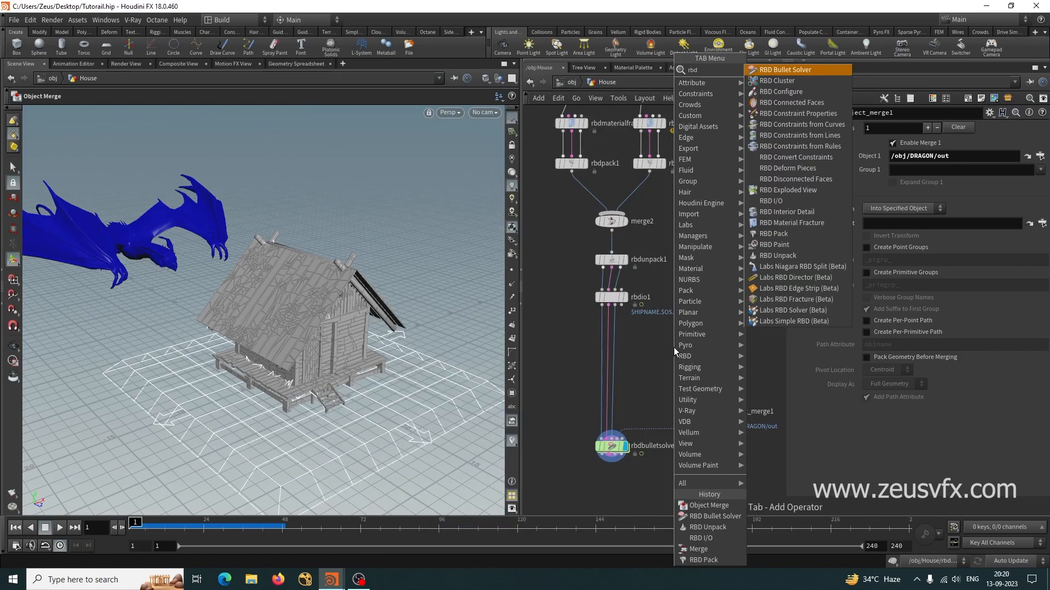
click(793, 92)
click(617, 339)
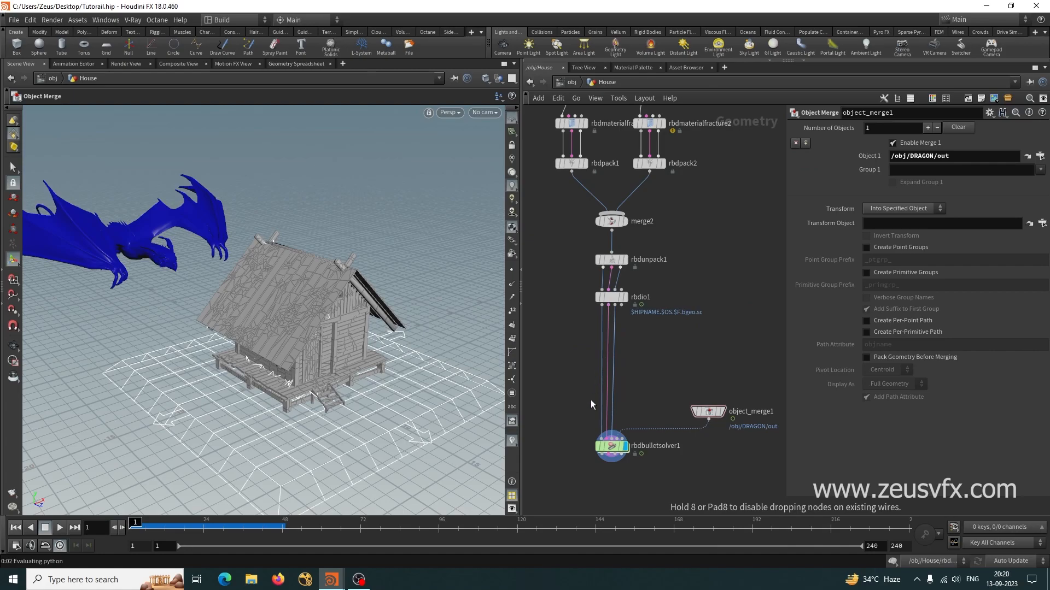
scroll(626, 360, up, 3)
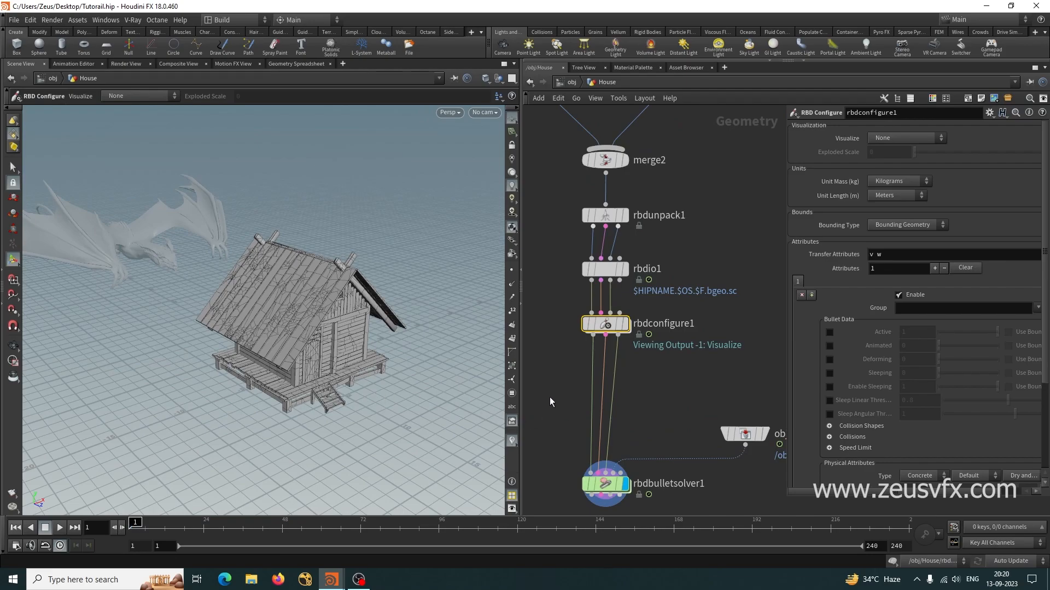
scroll(804, 439, down, 4)
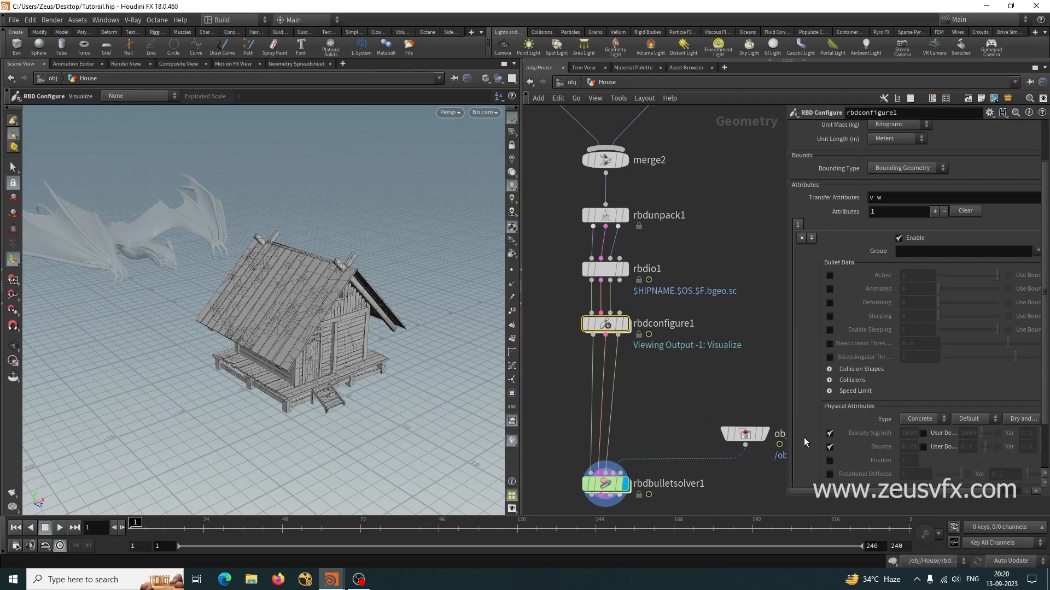
scroll(799, 439, up, 4)
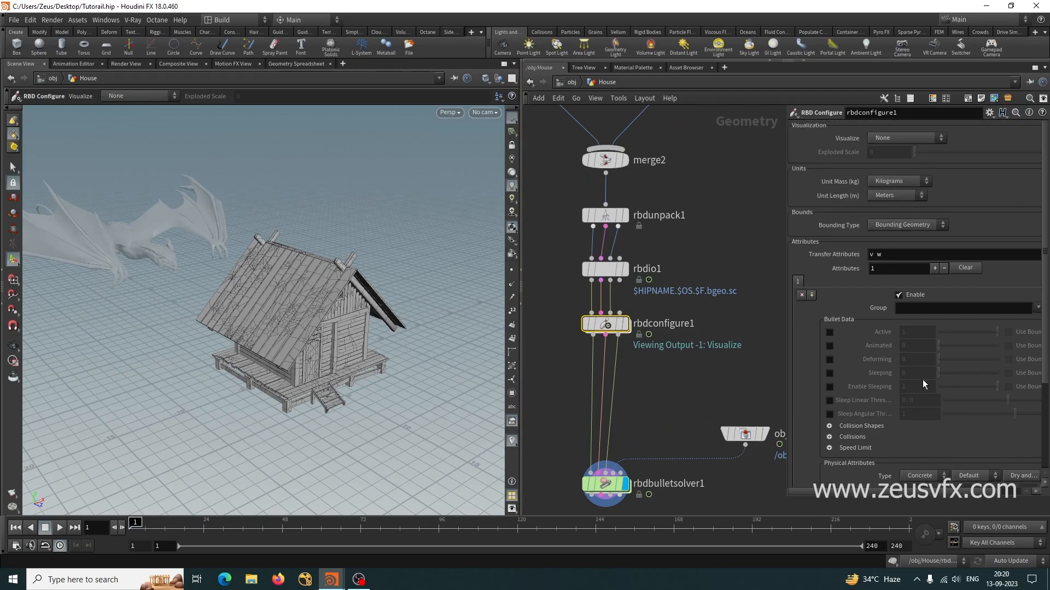
click(1038, 308)
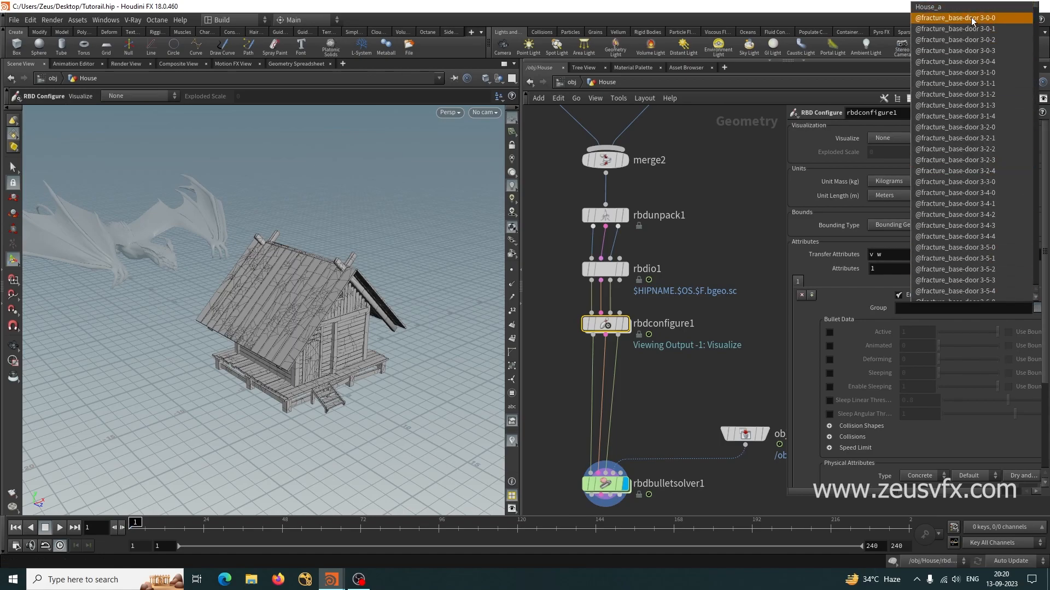
scroll(798, 334, down, 3)
click(801, 339)
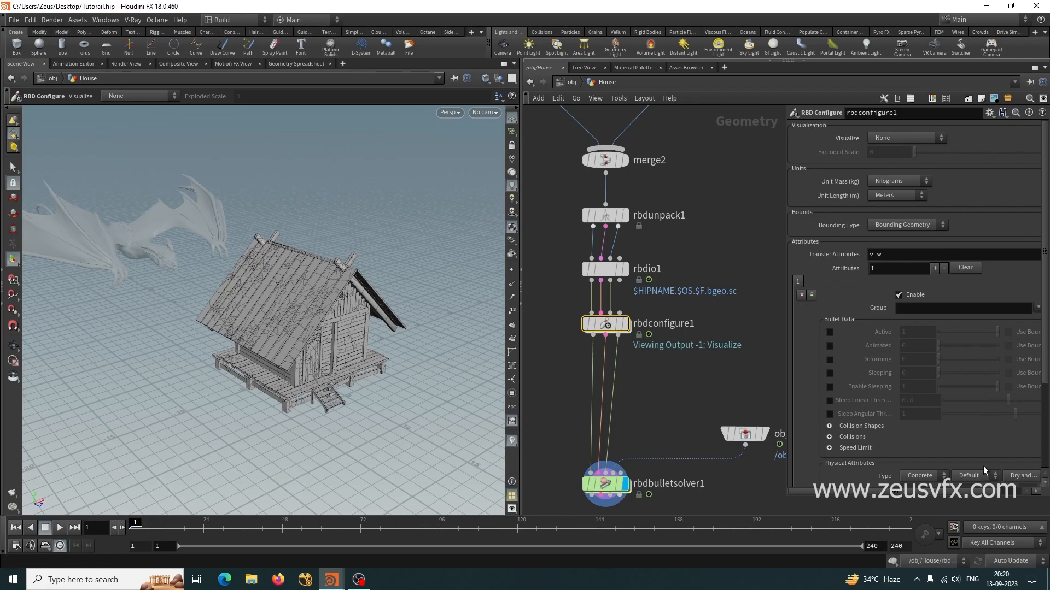
Set the RBD Configure's physical attributes Type to Wood, keeping the Default variant
scroll(975, 457, down, 3)
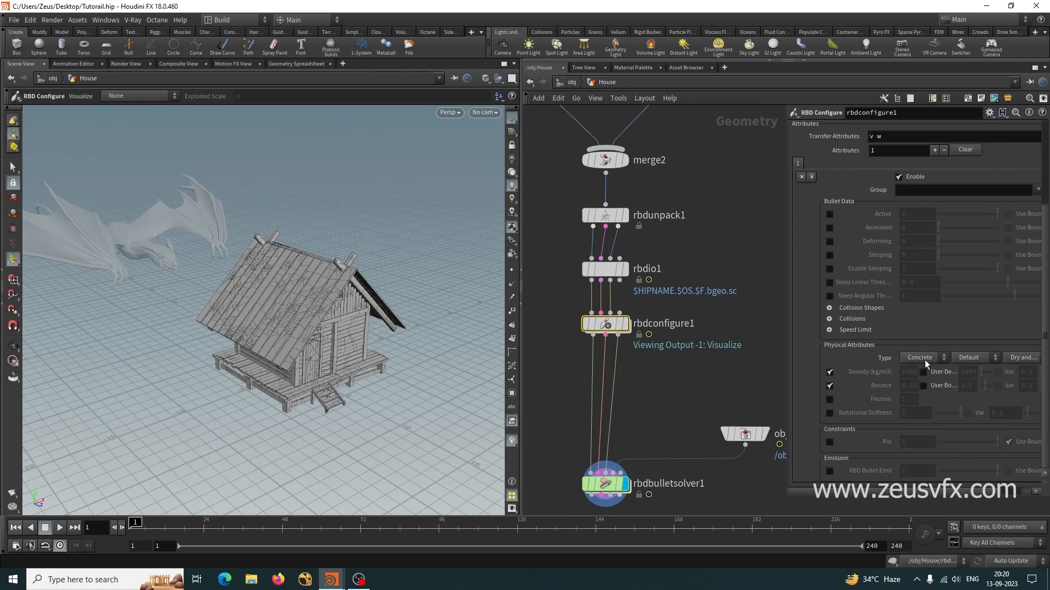
click(924, 358)
click(917, 392)
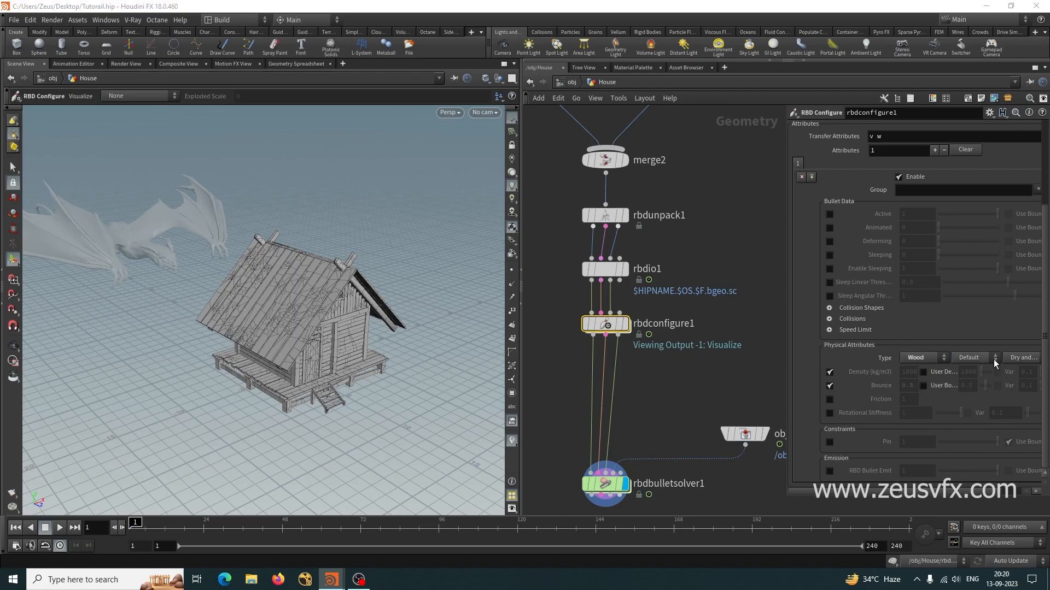
click(979, 359)
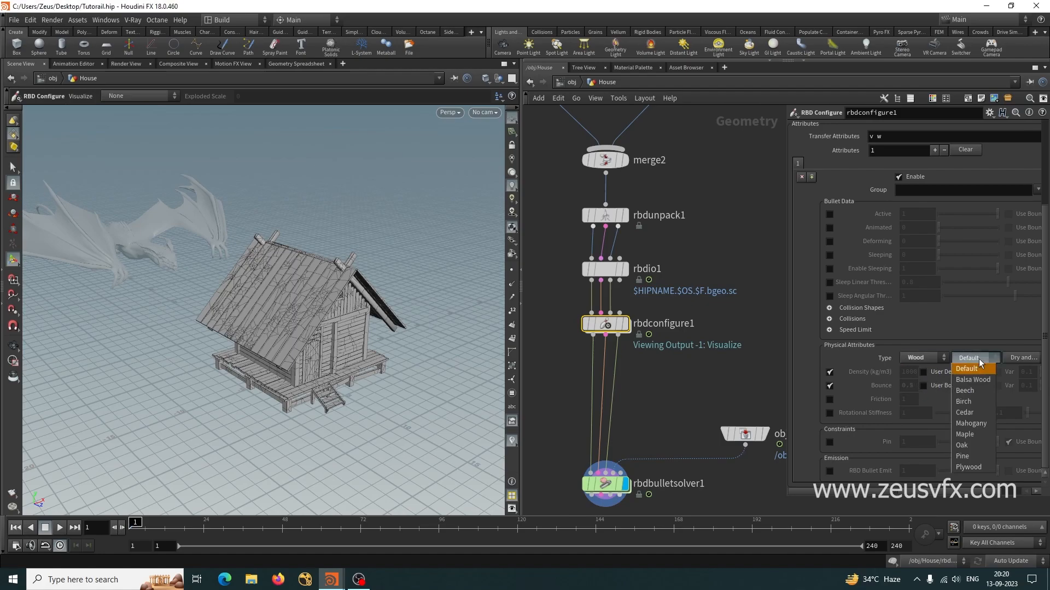
click(881, 359)
scroll(892, 356, up, 4)
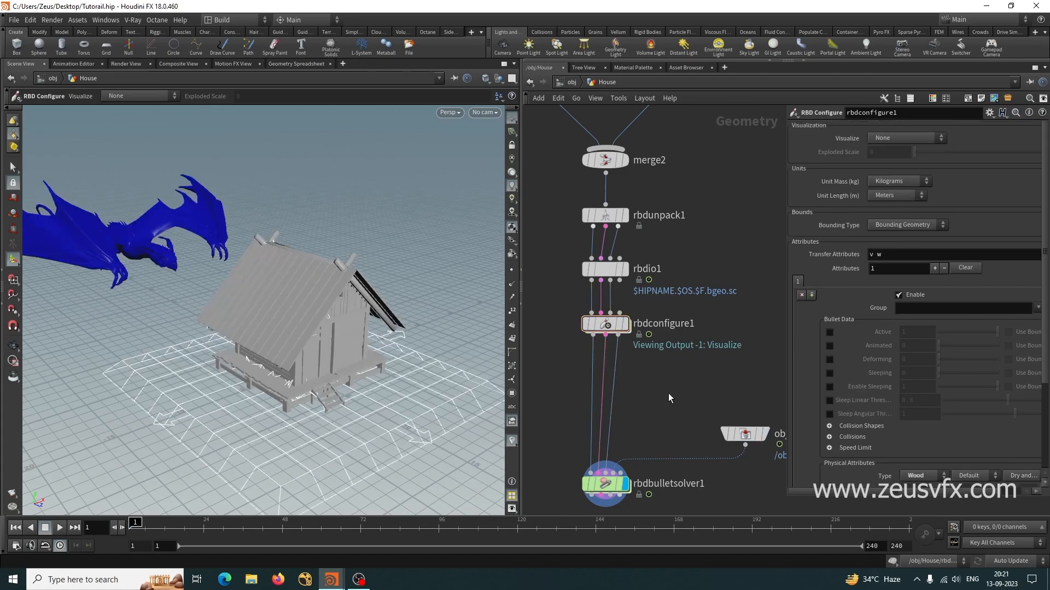
Insert an RBD Constraint Properties node on the wires between the RBD Configure and the RBD Bullet Solver
key(Tab)
text(rbd)
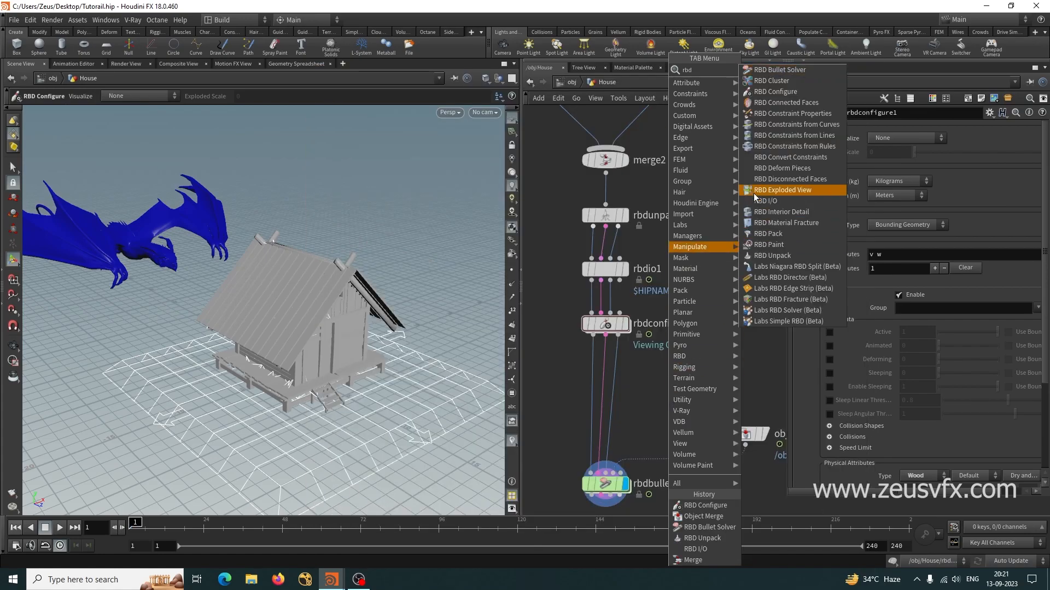
click(775, 114)
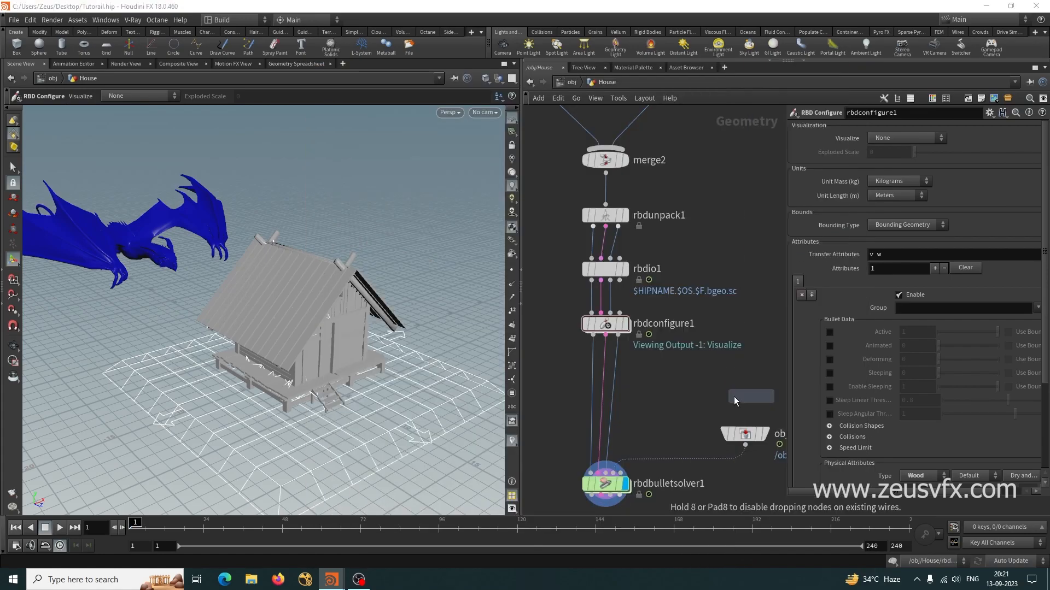
click(608, 376)
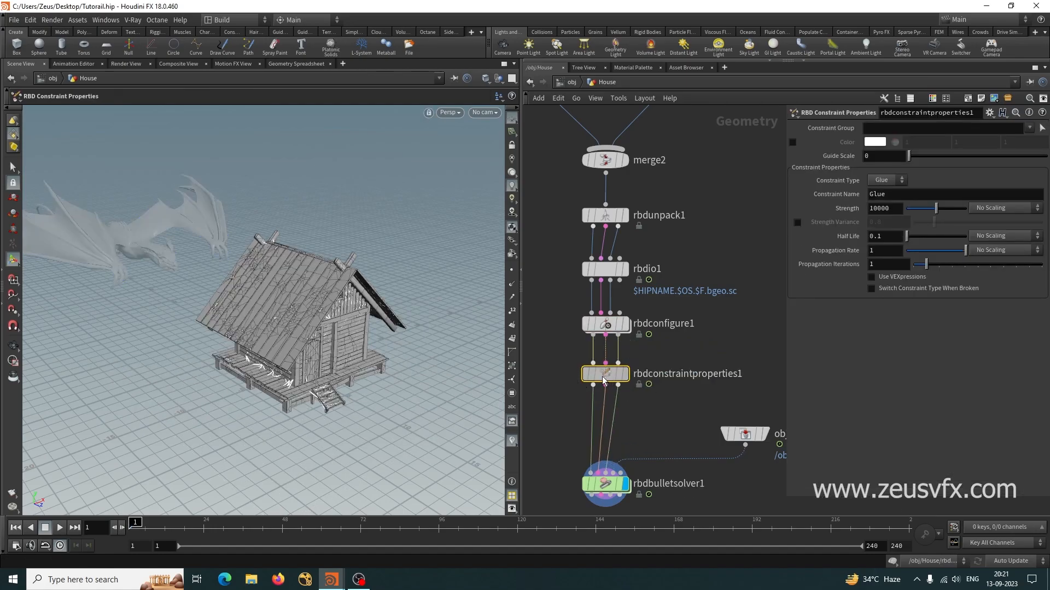
Add a Null node in the empty space beside the RBD Constraint Properties and solver nodes
middle_drag(555, 446, 624, 399)
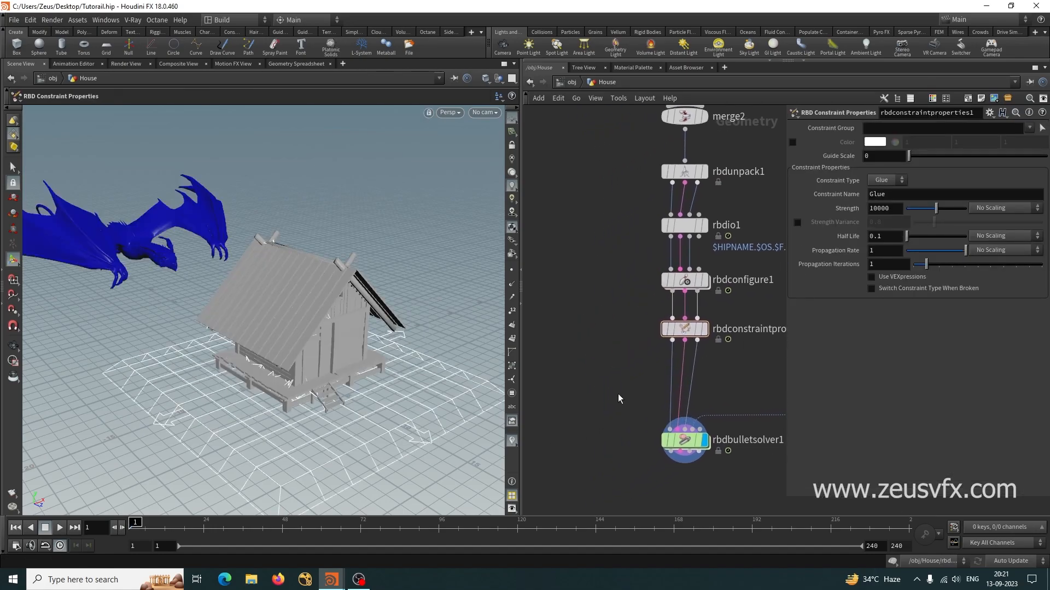
key(Tab)
text(null)
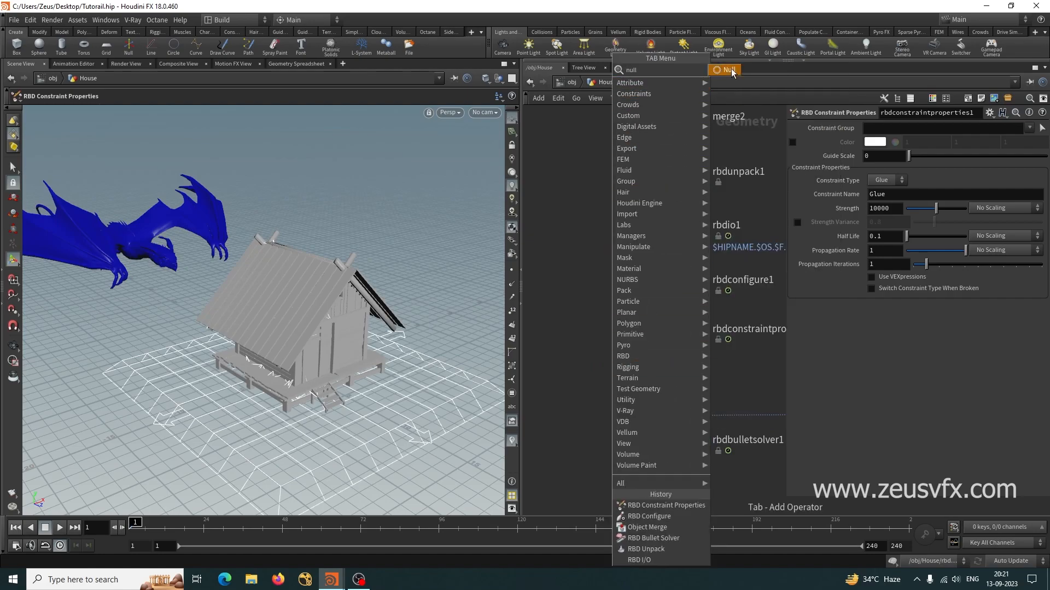
key(Return)
click(554, 390)
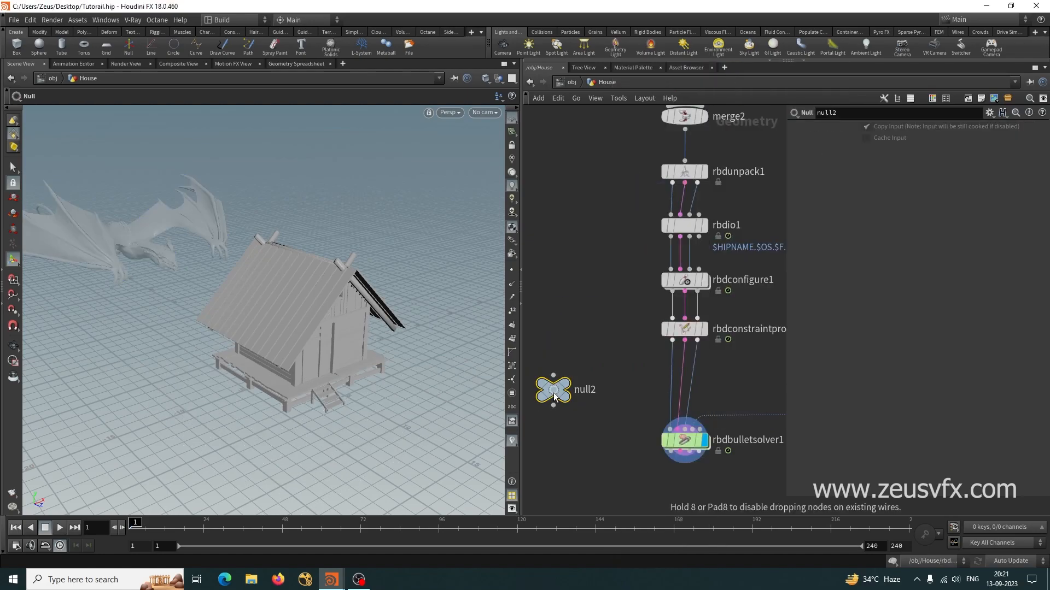
Connect the RBD Constraint Properties' constraint geometry output to the Null and display the Null
middle_drag(581, 347, 602, 332)
drag(573, 361, 703, 330)
click(601, 350)
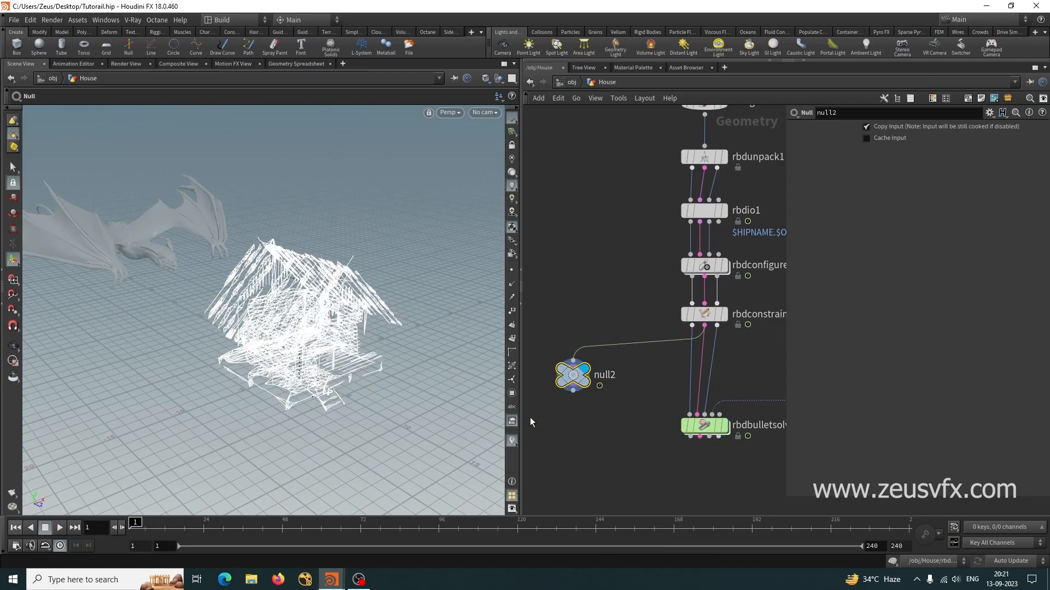
Examine the constraint network across the roof, front wall and base of the house from close up and several angles
alt+drag(267, 377, 122, 323)
scroll(328, 393, up, 5)
scroll(213, 313, down, 5)
alt+middle_drag(241, 284, 206, 345)
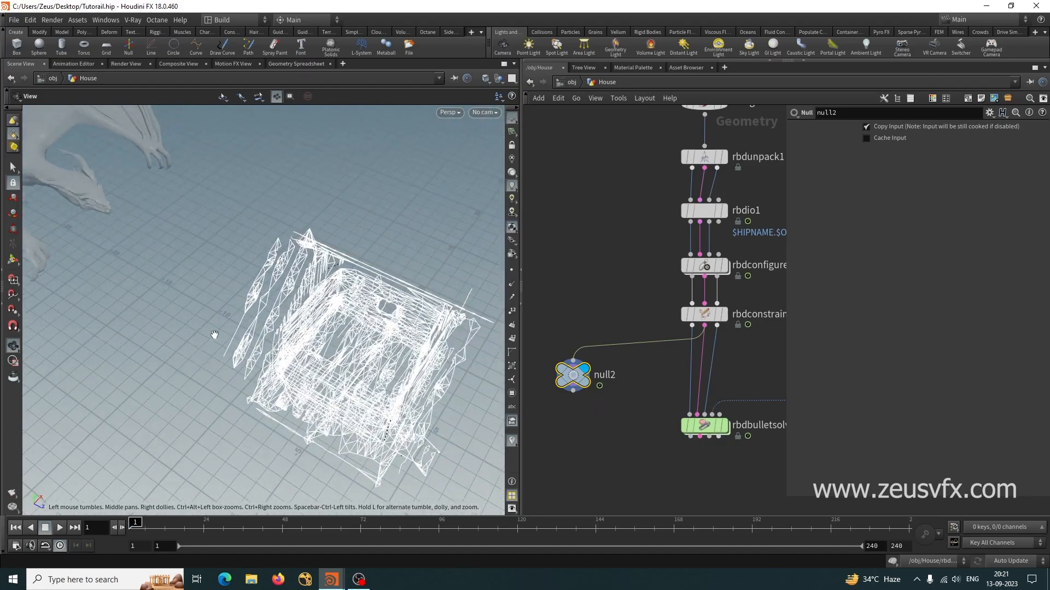
alt+right_drag(206, 344, 295, 303)
alt+drag(295, 302, 304, 240)
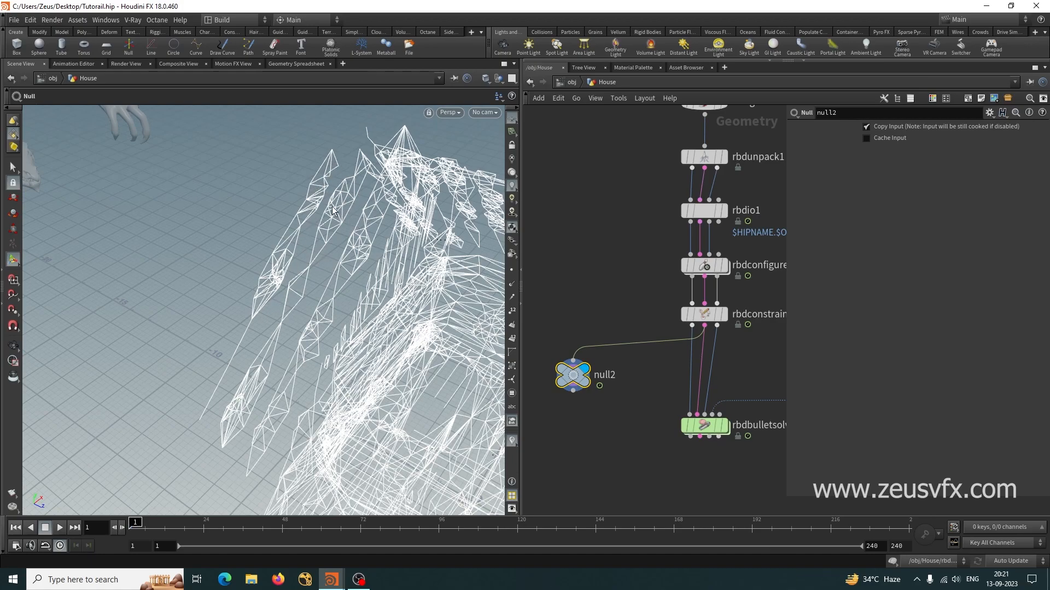
key(Escape)
drag(258, 281, 485, 243)
drag(237, 309, 180, 294)
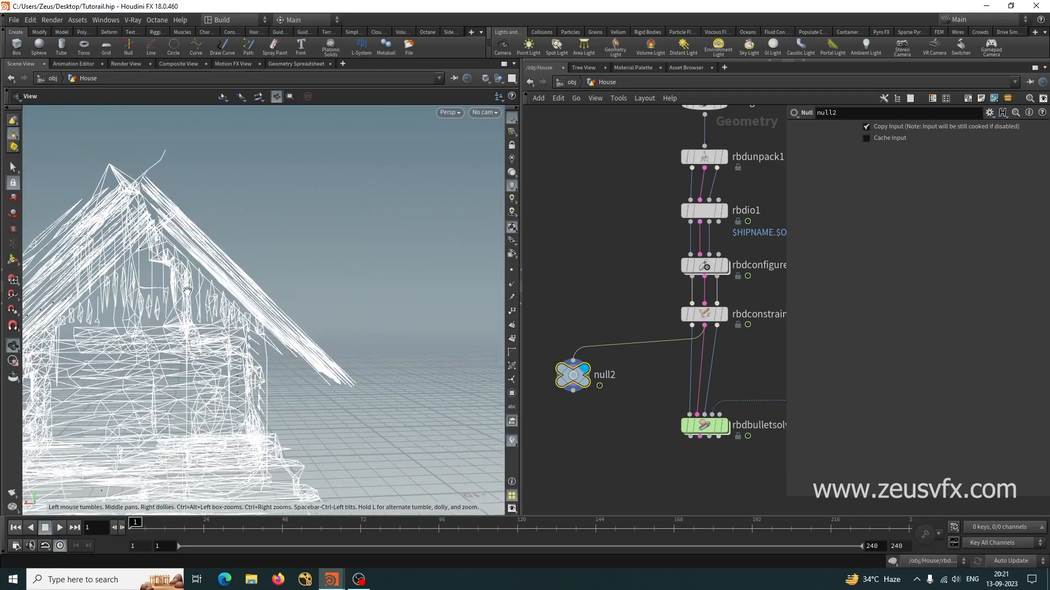
drag(228, 368, 145, 380)
scroll(197, 372, down, 5)
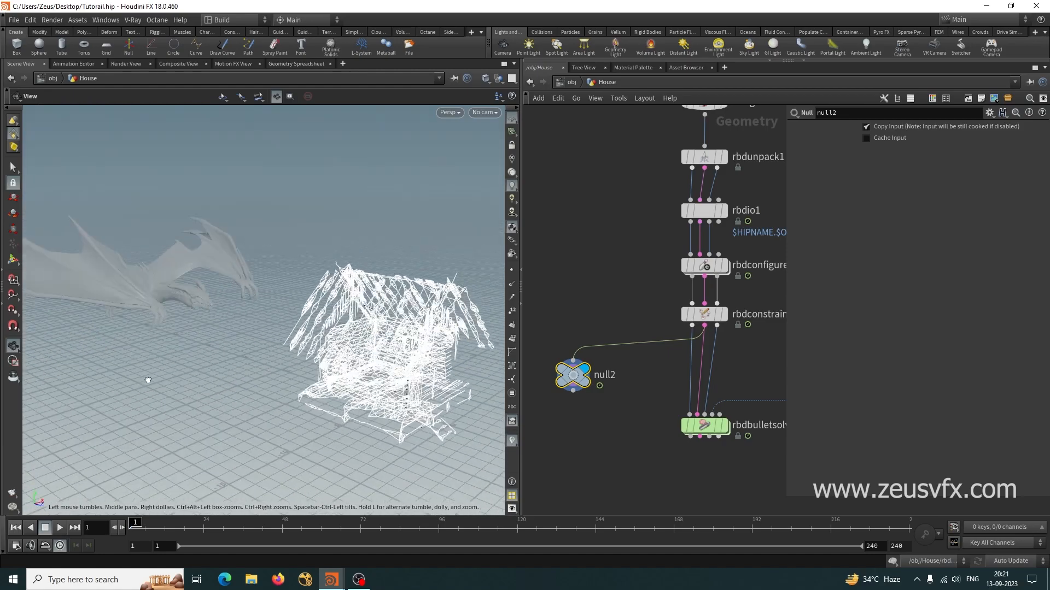
Display the RBD Constraint Properties node and move it down close to the solver, shifting the Null down beside it
click(726, 316)
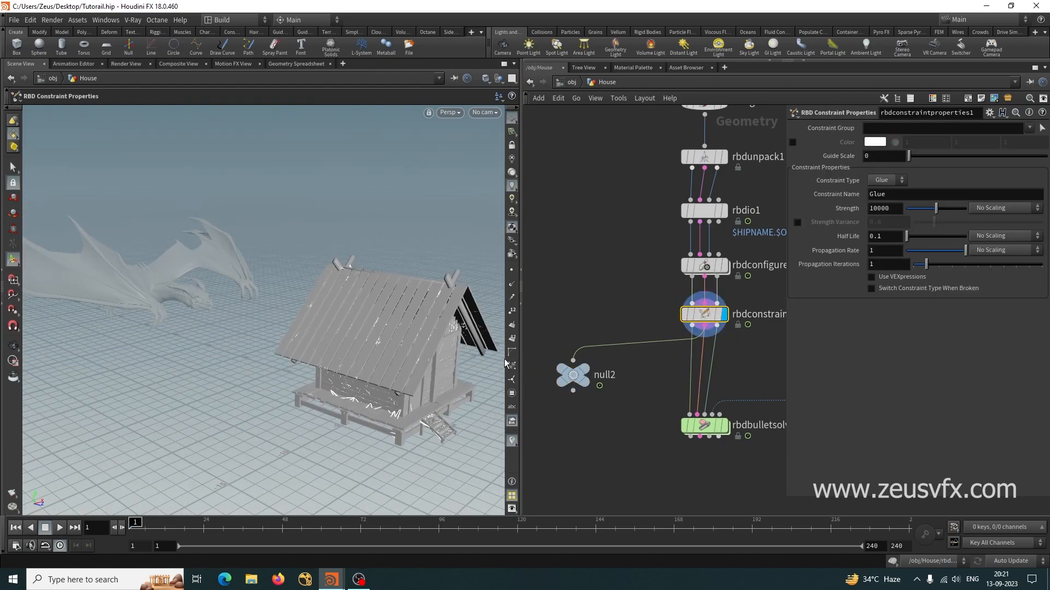
middle_drag(662, 288, 586, 343)
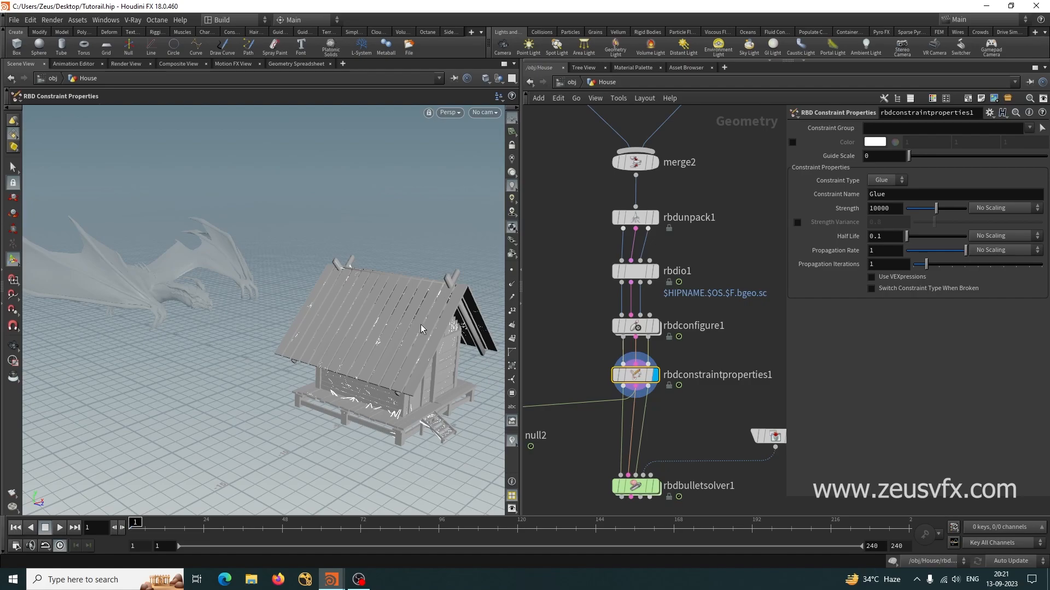
scroll(634, 364, down, 4)
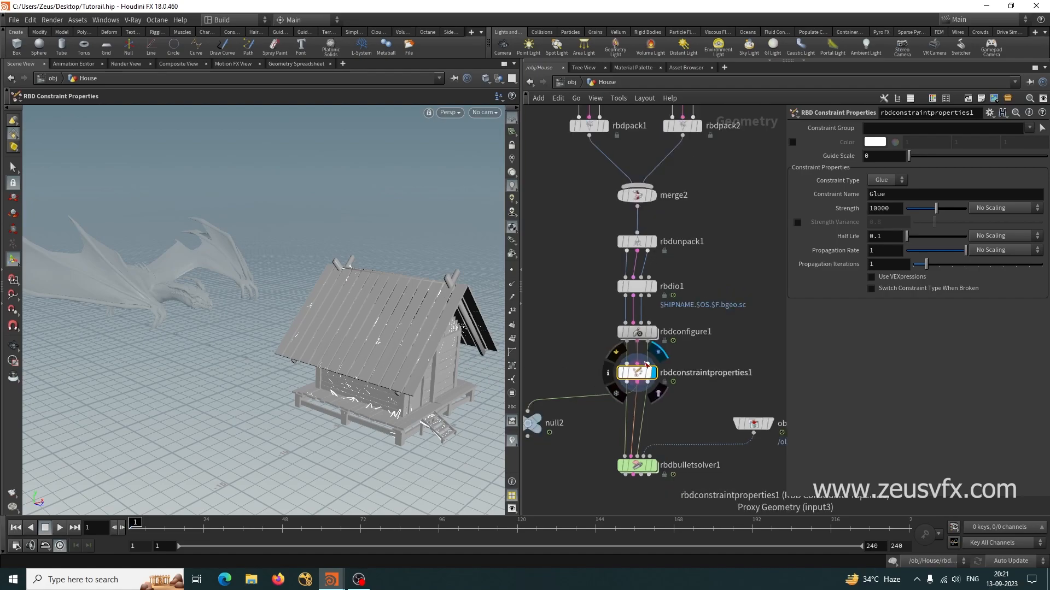
scroll(632, 378, up, 4)
scroll(684, 347, down, 2)
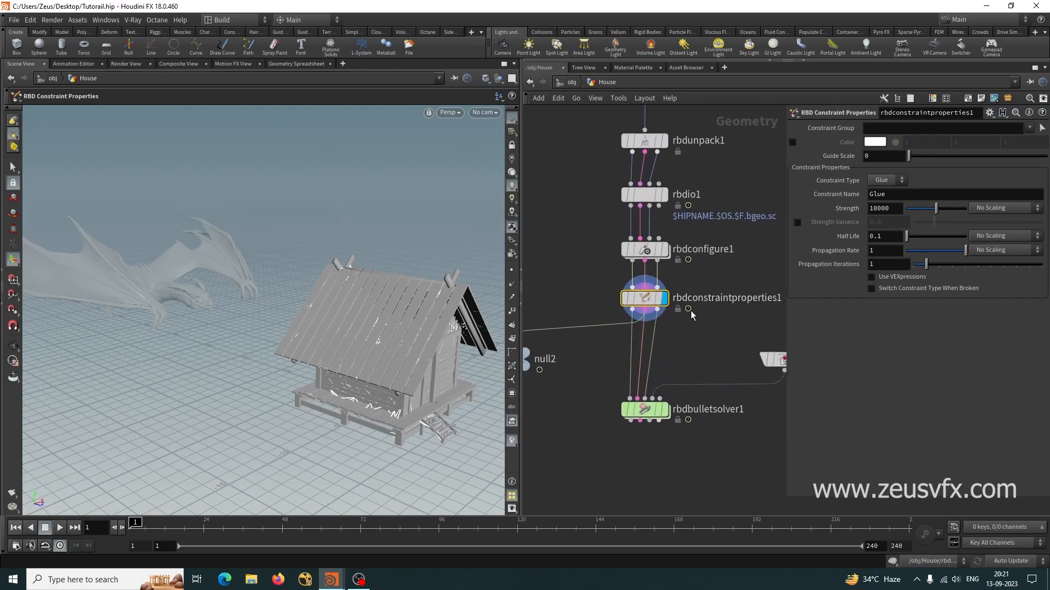
scroll(678, 356, down, 2)
drag(654, 315, 654, 357)
drag(564, 356, 556, 373)
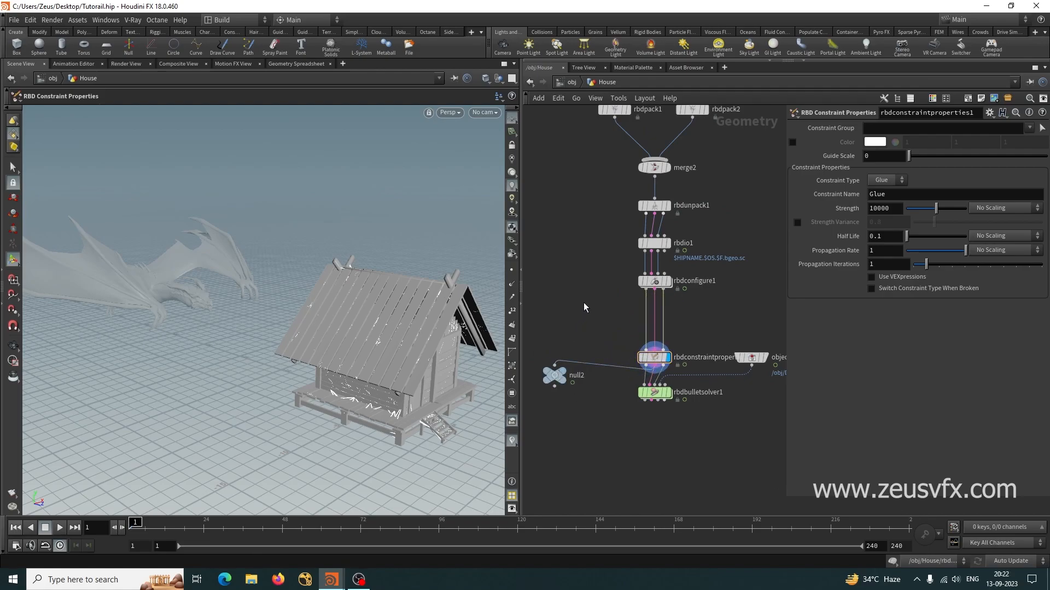
Insert an RBD Constraints from Rules node on the wires between RBD Configure and RBD Constraint Properties, and display it
key(Tab)
text(rbd)
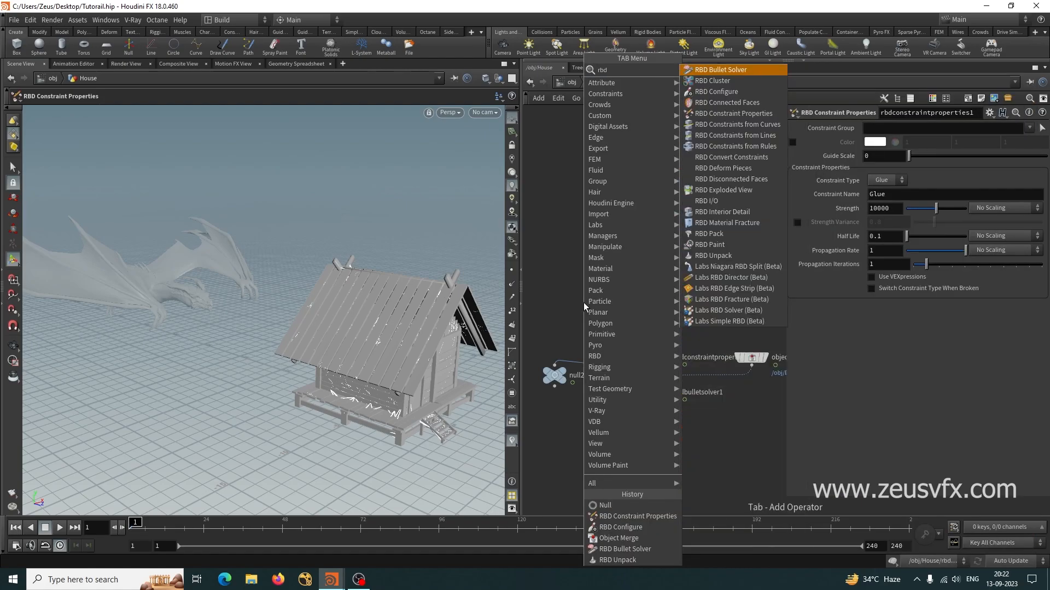
click(752, 146)
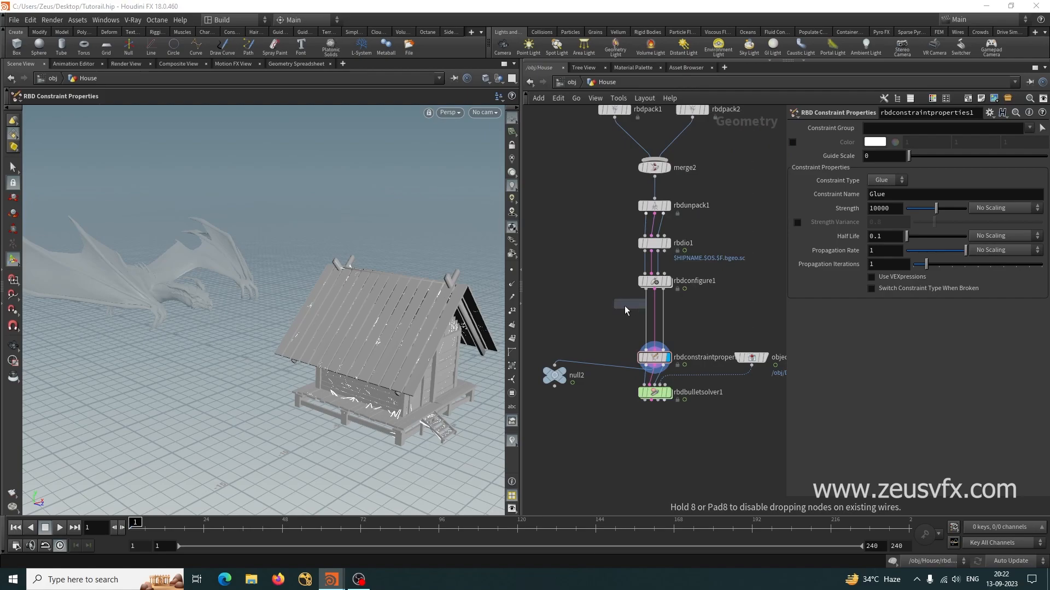
click(661, 309)
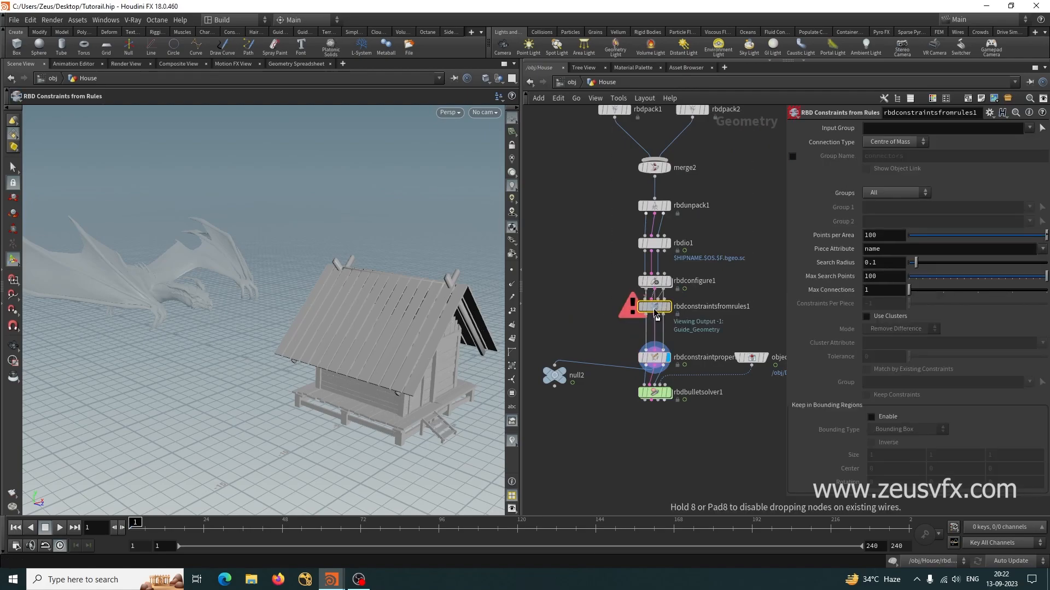
scroll(669, 339, up, 3)
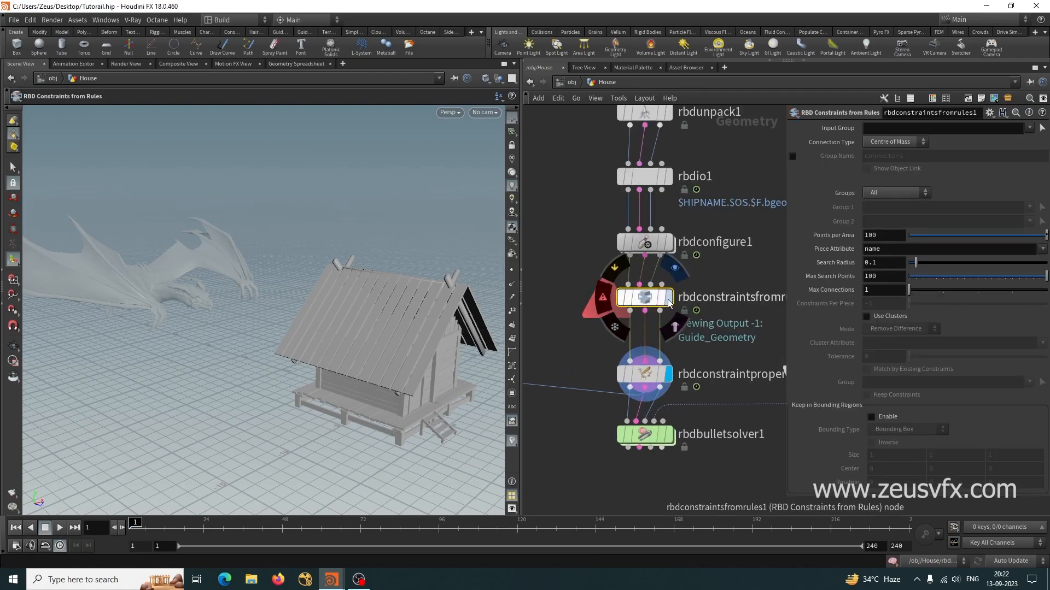
click(668, 298)
middle_drag(569, 344, 633, 360)
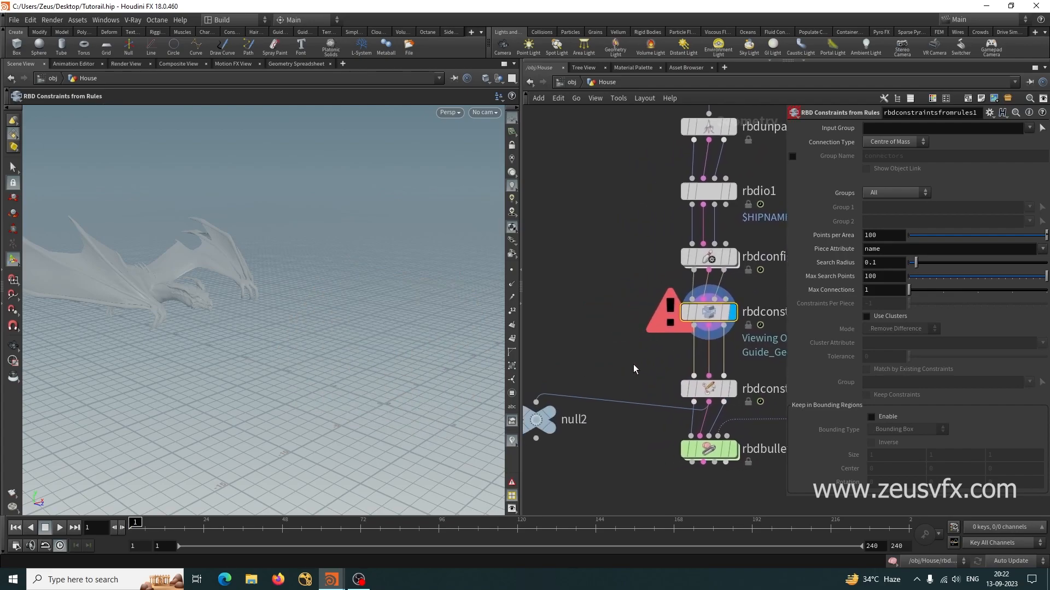
Bypass the RBD Configure node and move the timeline to frame 31
scroll(678, 287, down, 2)
click(683, 266)
mouse_move(135, 523)
mouse_down()
mouse_move(229, 523)
mouse_move(166, 525)
mouse_up()
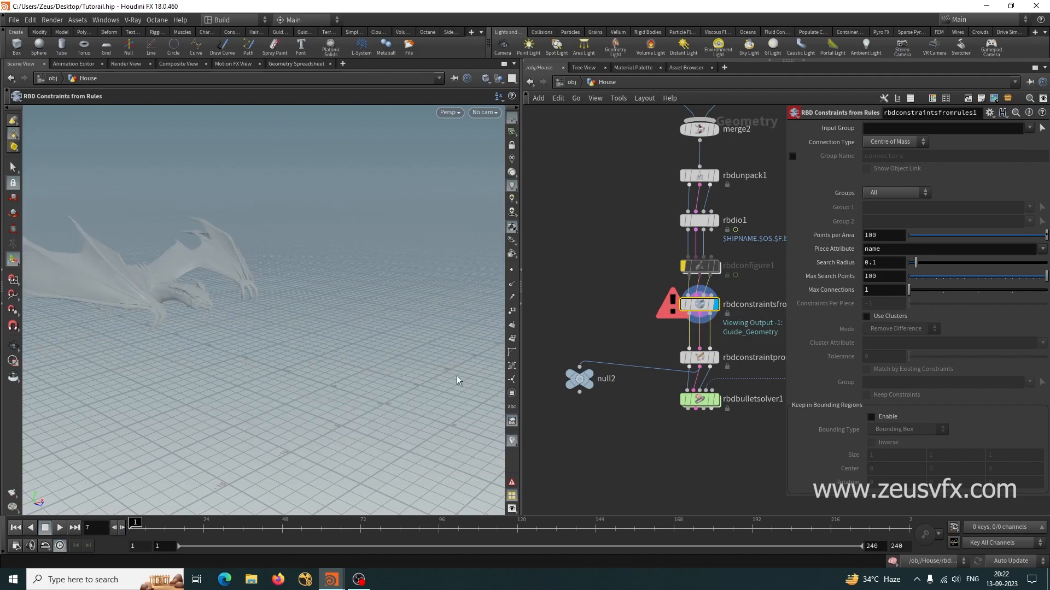
scroll(638, 300, up, 2)
middle_drag(634, 327, 589, 352)
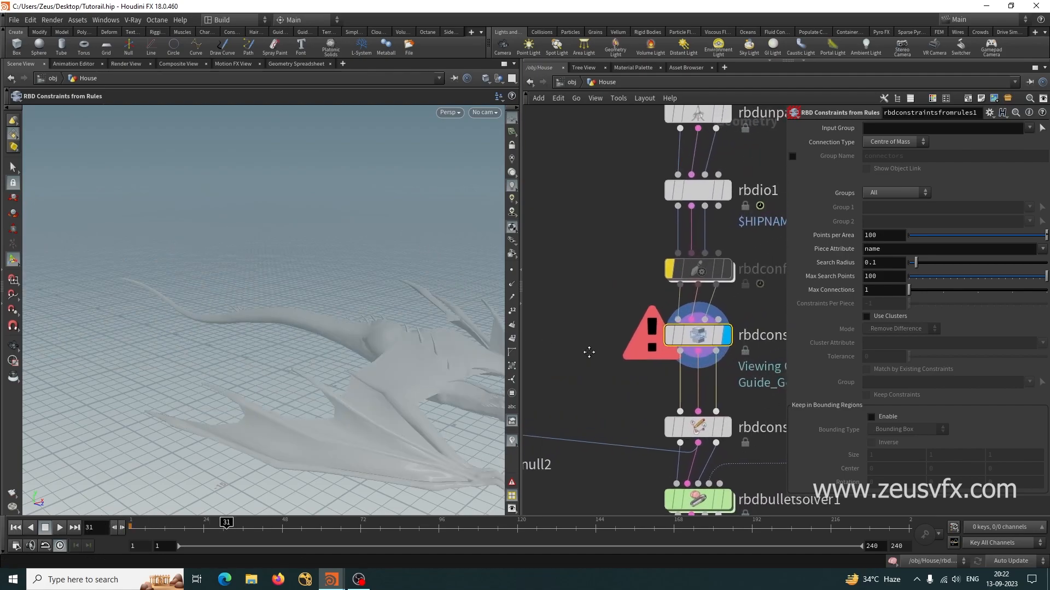
mouse_move(681, 339)
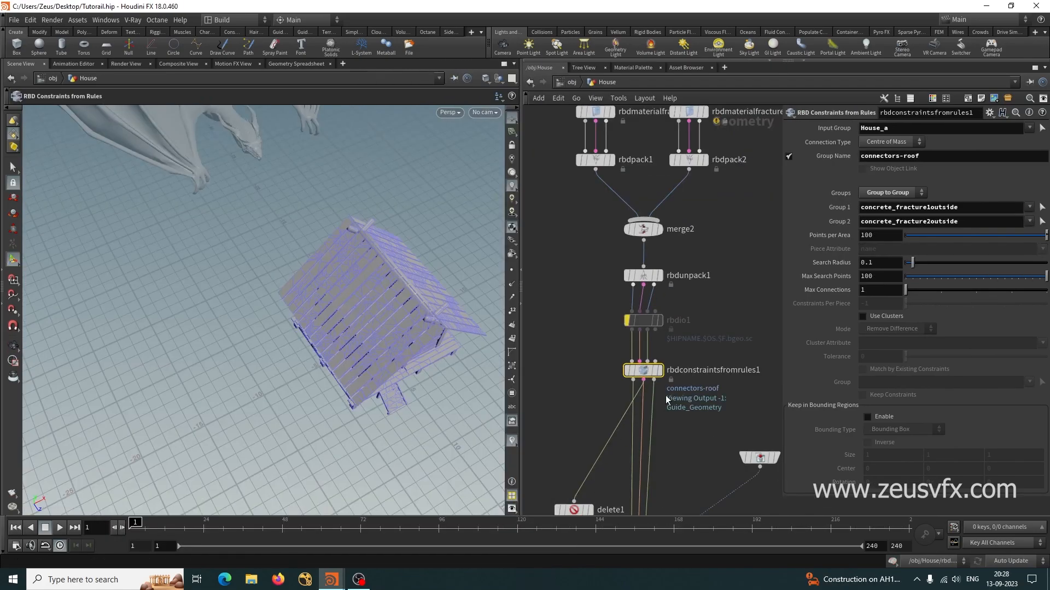
Set the Groups option of the RBD Constraints from Rules node to All and check the choices offered for its Input Group
scroll(690, 365, up, 2)
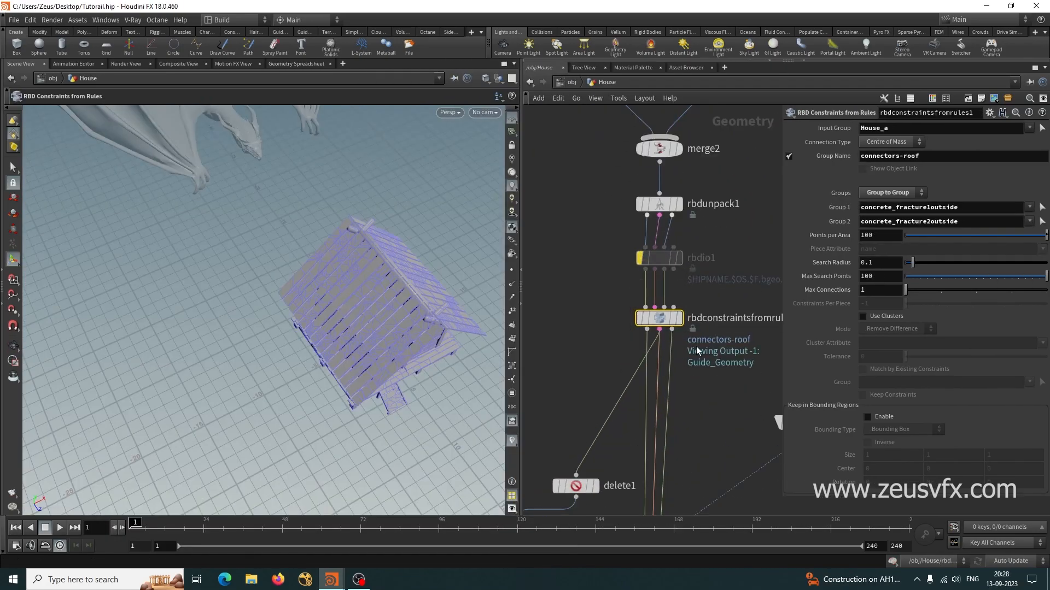
click(903, 192)
click(913, 210)
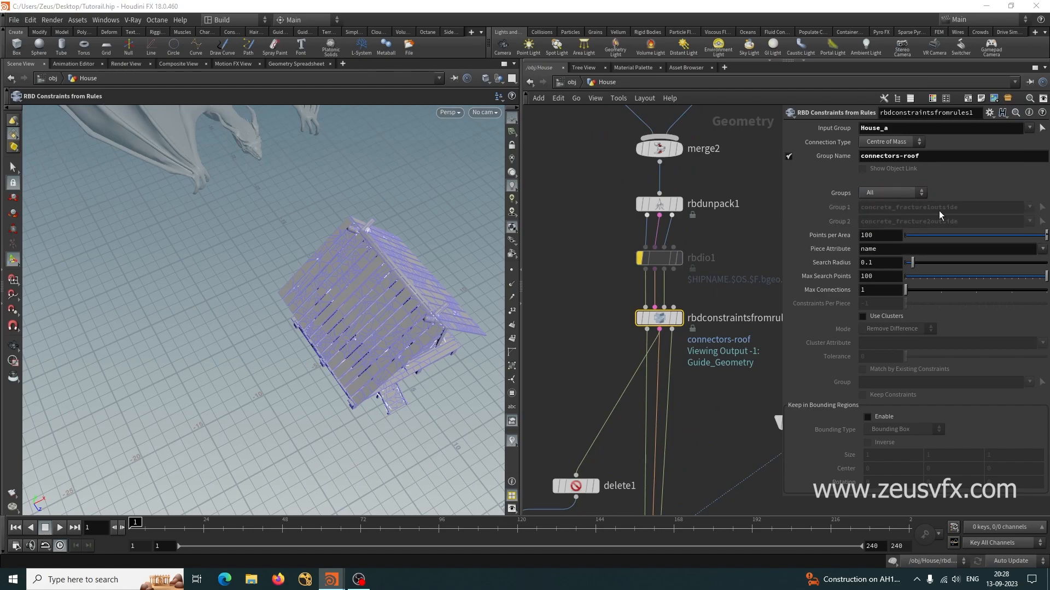
click(1030, 128)
mouse_move(1027, 139)
mouse_down()
mouse_move(1021, 572)
mouse_move(1017, 307)
mouse_move(1031, 127)
mouse_up()
click(1031, 127)
click(612, 252)
Check the RBD Unpack node's transfer settings, then display the roof Null and read its primitive groups
scroll(612, 253, down, 4)
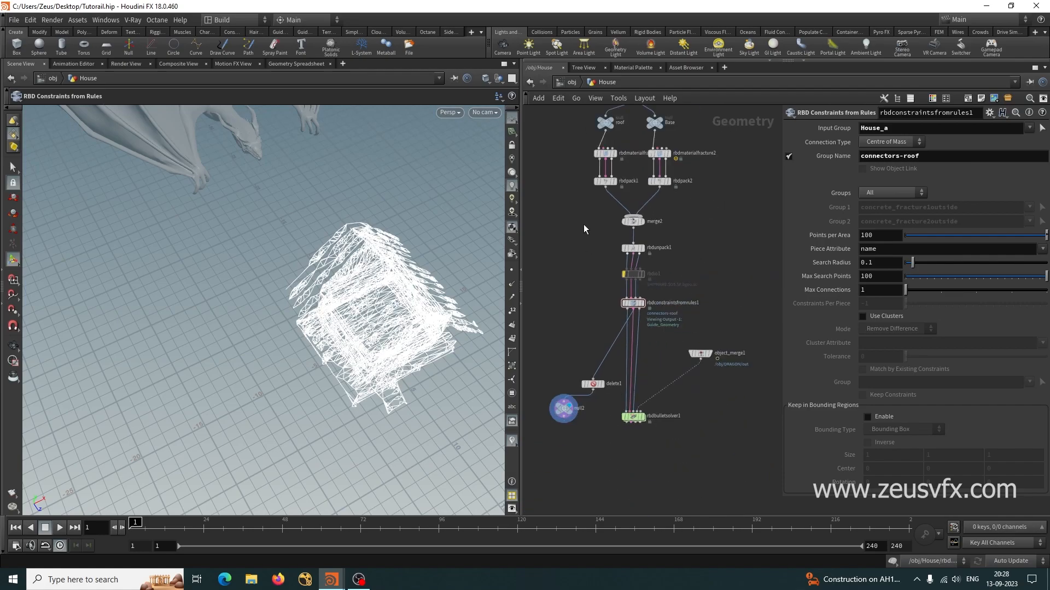
middle_drag(583, 227, 602, 309)
scroll(608, 290, up, 4)
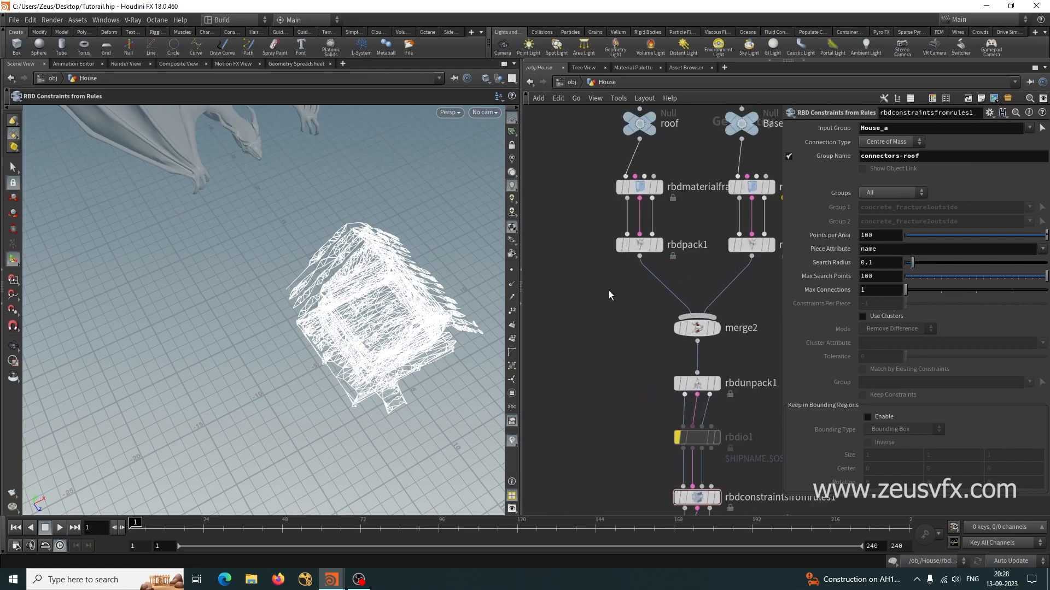
click(696, 384)
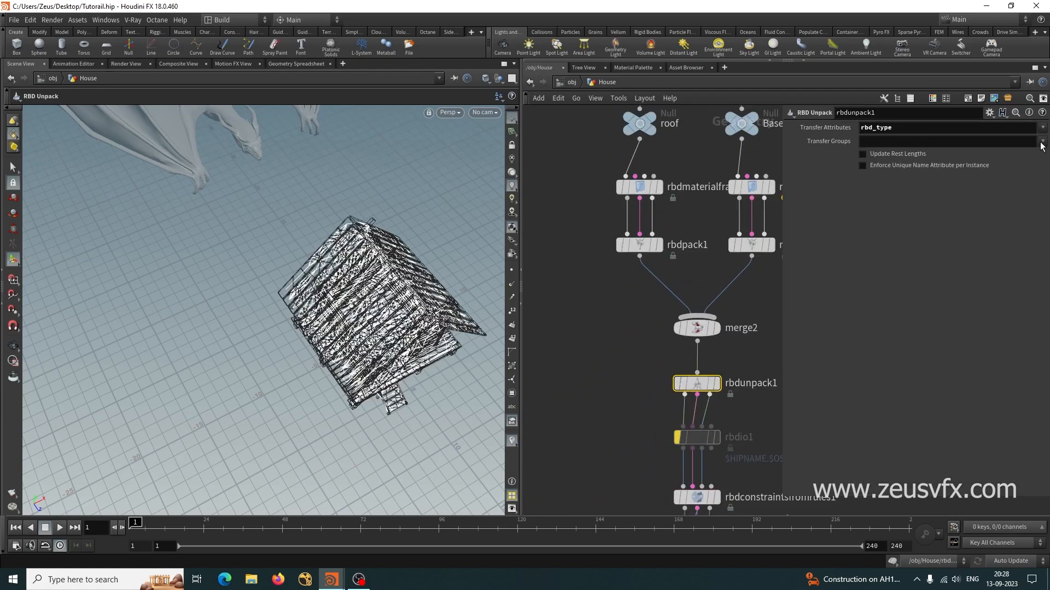
middle_drag(590, 368, 569, 471)
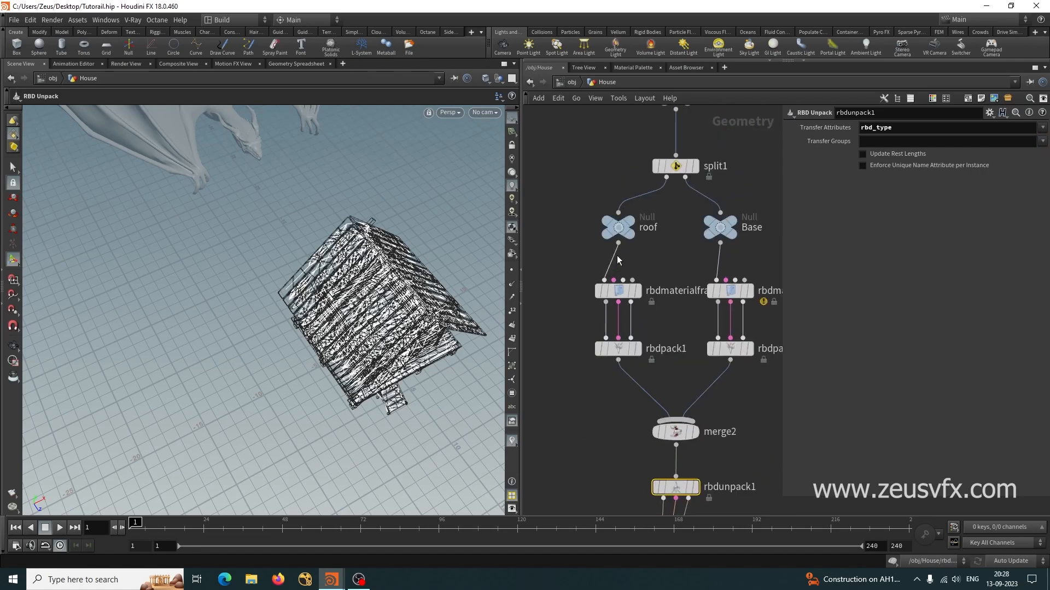
click(644, 204)
click(622, 232)
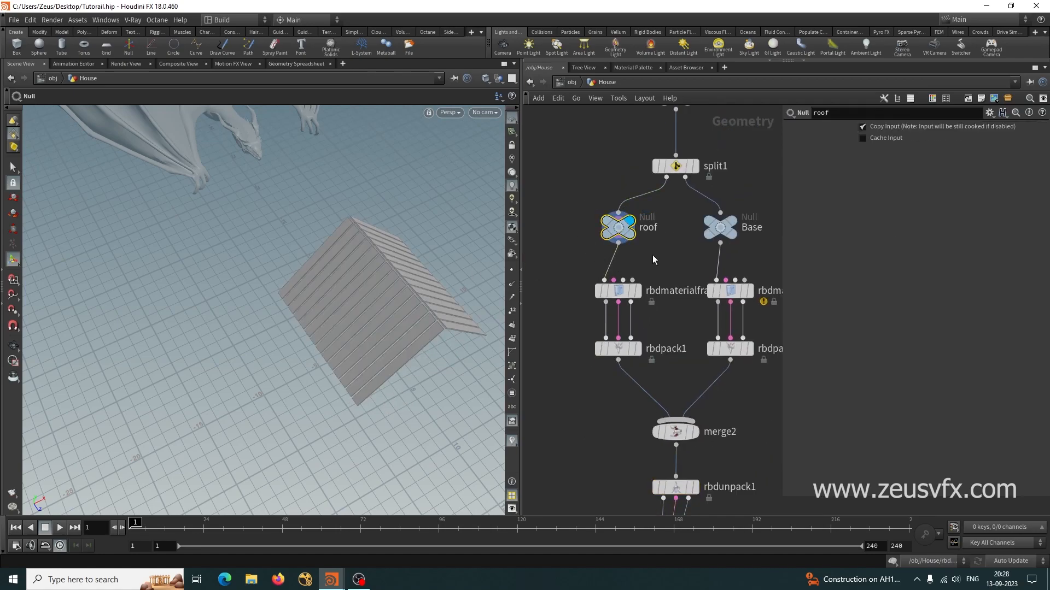
click(581, 226)
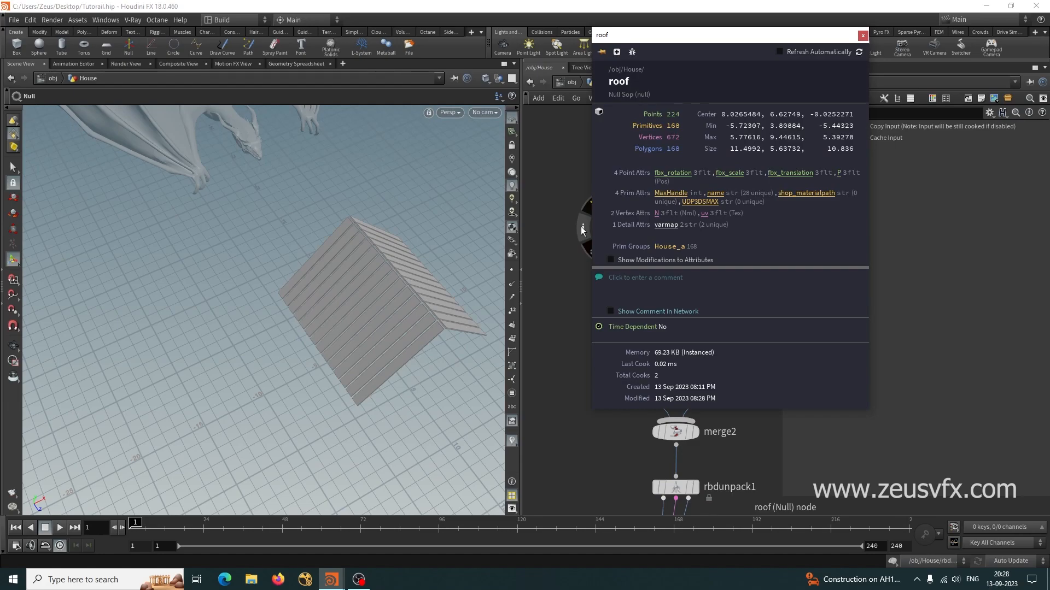
click(589, 452)
Examine the node information of the roof's RBD Material Fracture and of the merge below the RBD Pack nodes
middle_drag(571, 382, 575, 307)
mouse_move(618, 225)
click(591, 216)
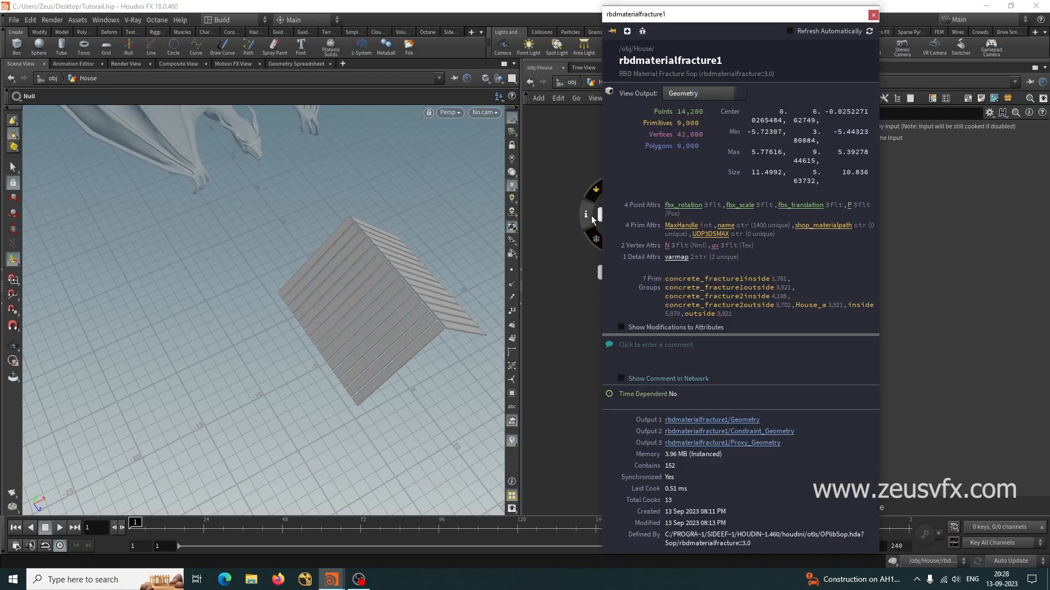
click(549, 305)
scroll(599, 384, down, 2)
mouse_move(631, 323)
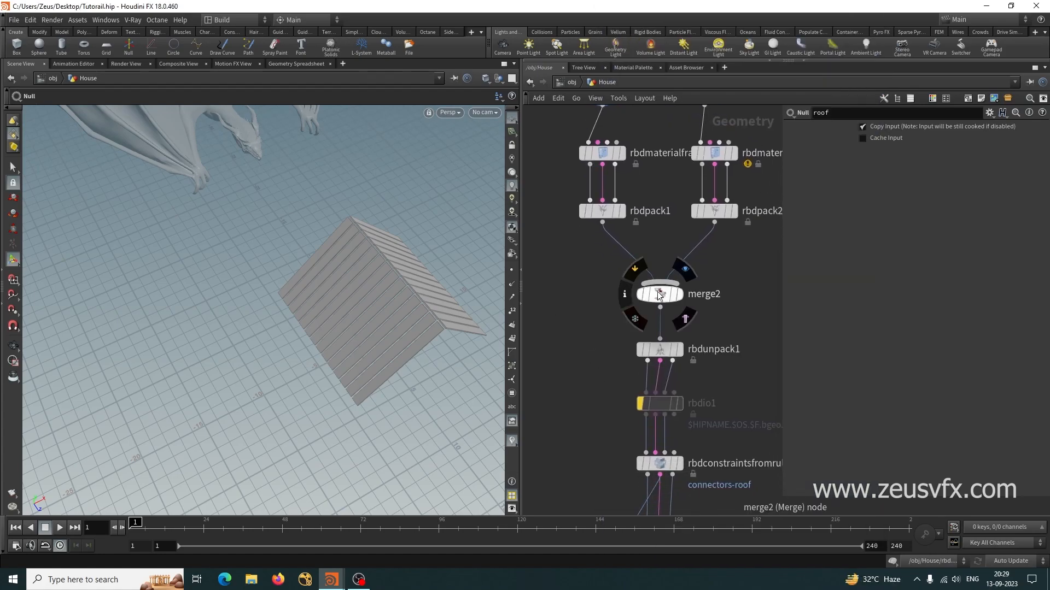
click(624, 298)
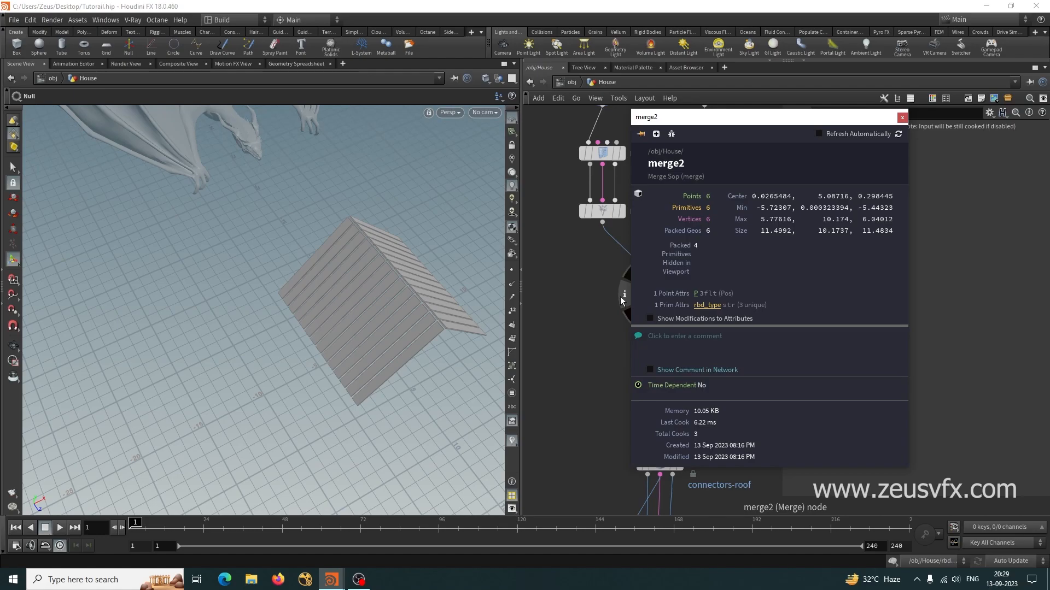
click(571, 270)
Display the Base Null and move the roof and Base Nulls down to make room below the split
scroll(584, 326, down, 3)
scroll(567, 288, up, 1)
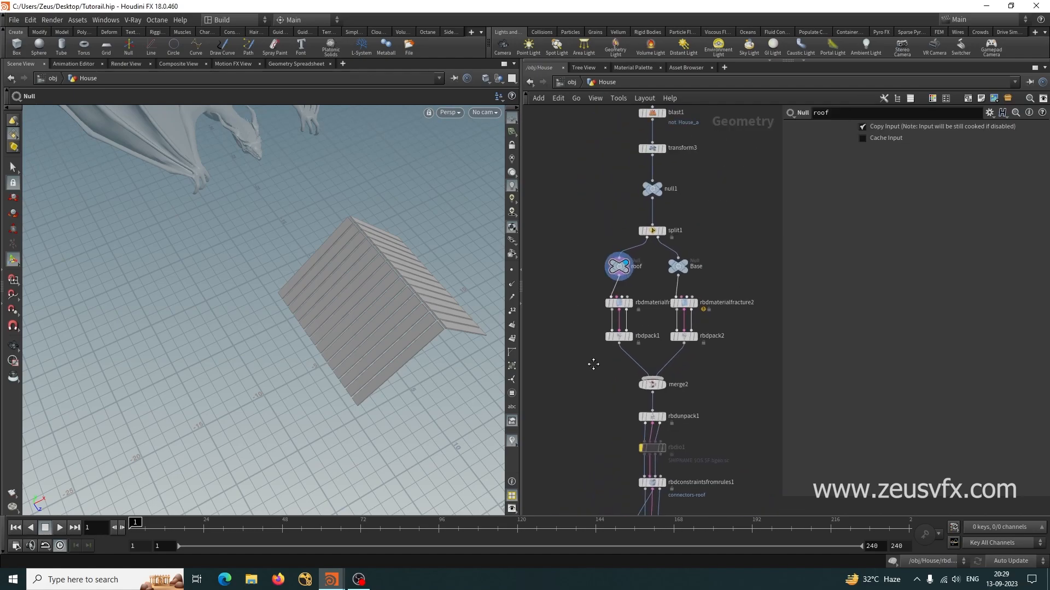
scroll(608, 278, up, 3)
mouse_move(629, 276)
drag(631, 267, 631, 273)
click(744, 257)
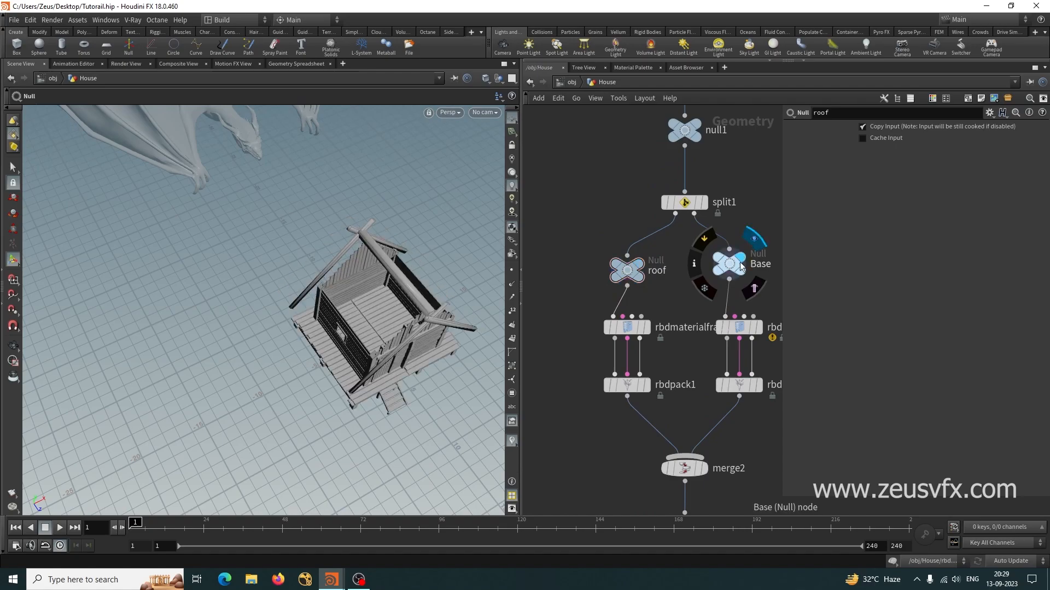
drag(744, 262, 743, 268)
drag(625, 268, 613, 276)
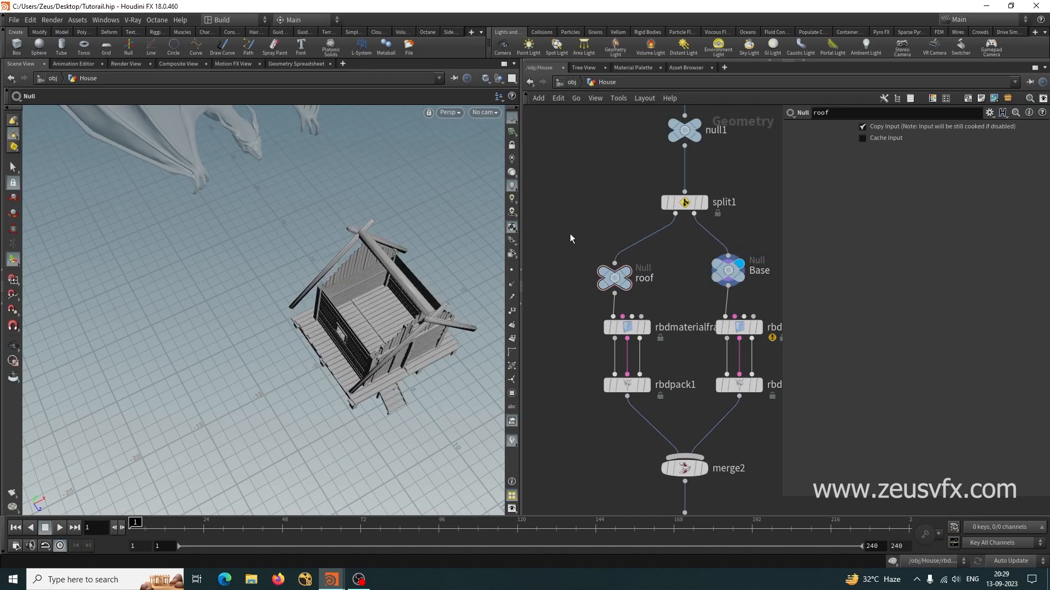
Insert a Group node on the wire between the split and the roof Null
key(Tab)
text(gro)
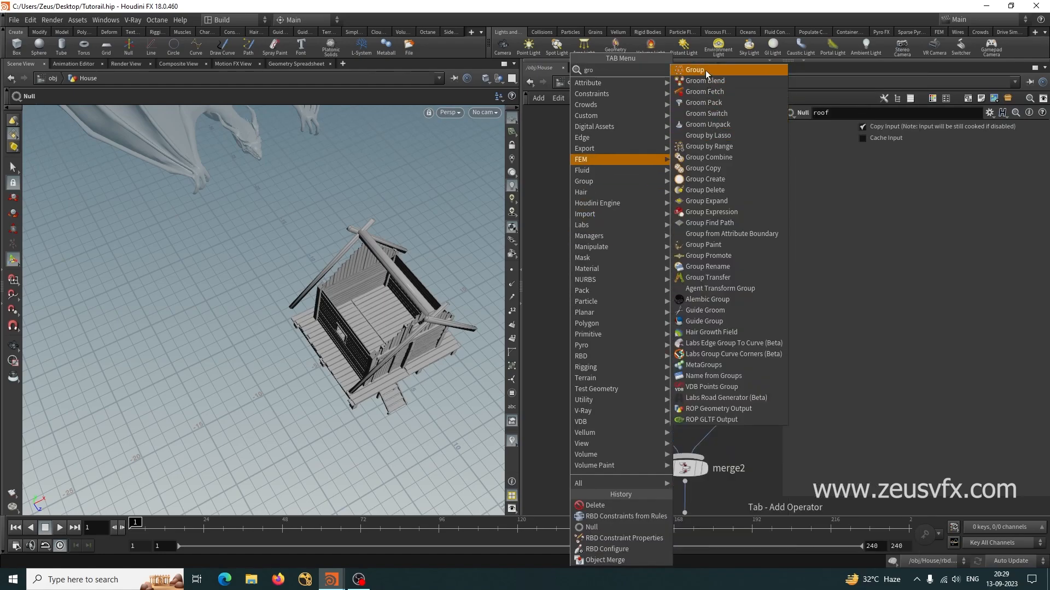
click(705, 71)
click(635, 240)
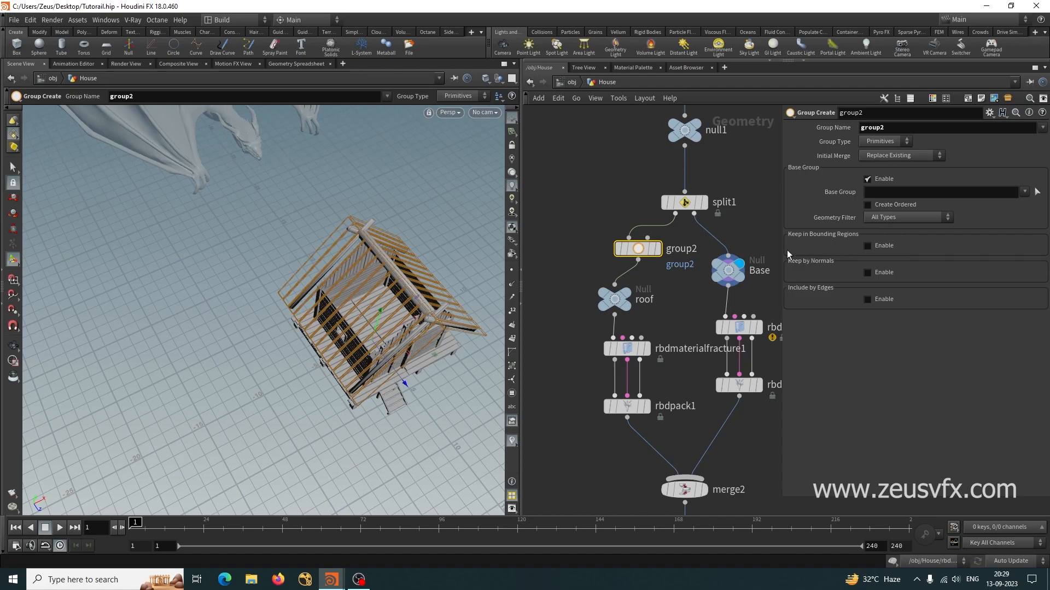
Display the new Group node and set its group name to roof
click(656, 249)
double_click(900, 126)
key(BackSpace)
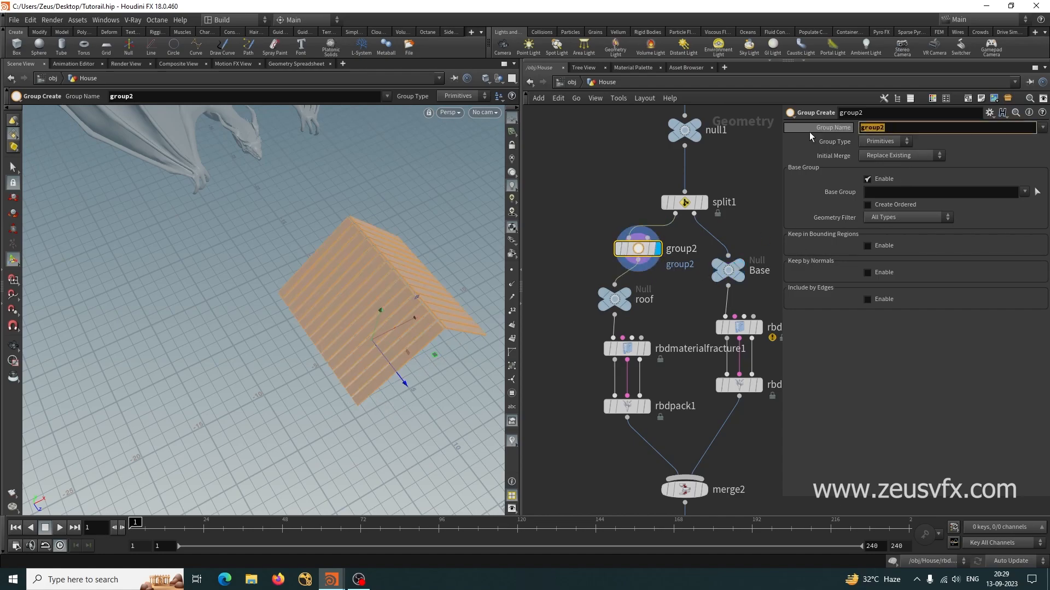
text(r)
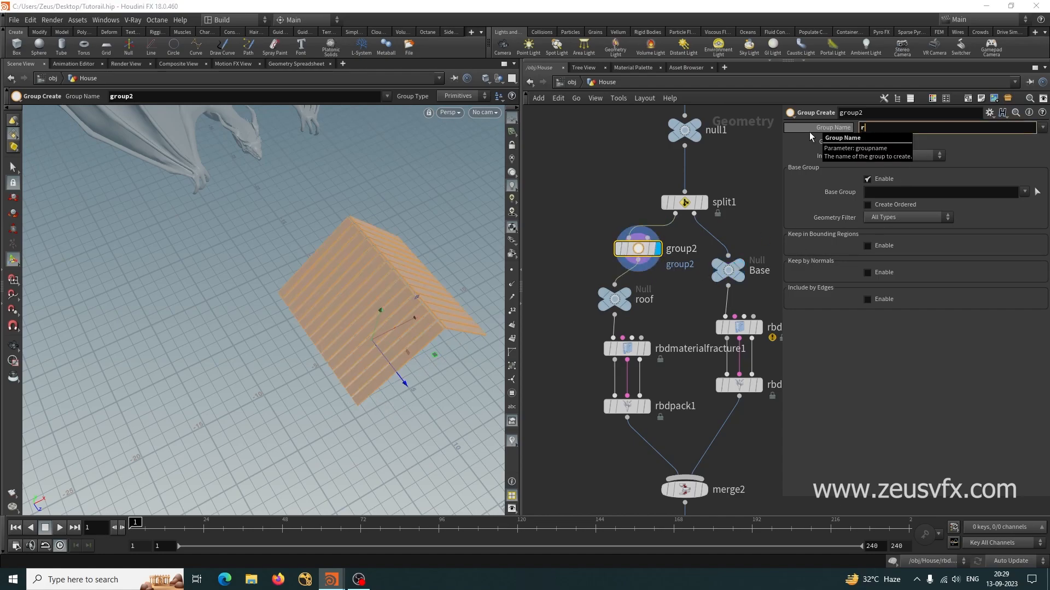
text(oof)
key(Return)
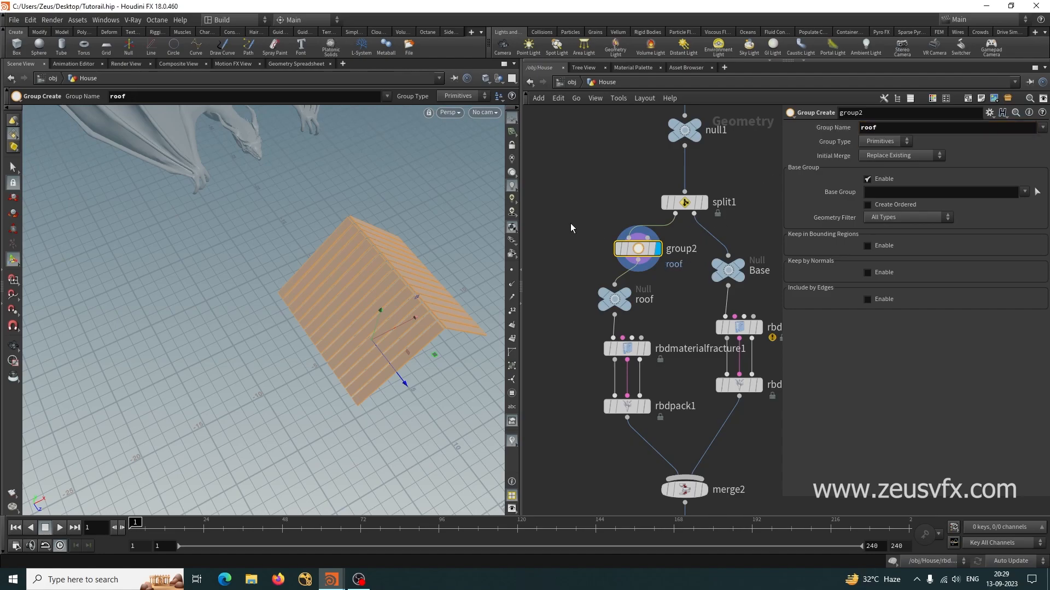
Insert a Group node between split1 and the Base null and name its group base
key(Tab)
text(gro)
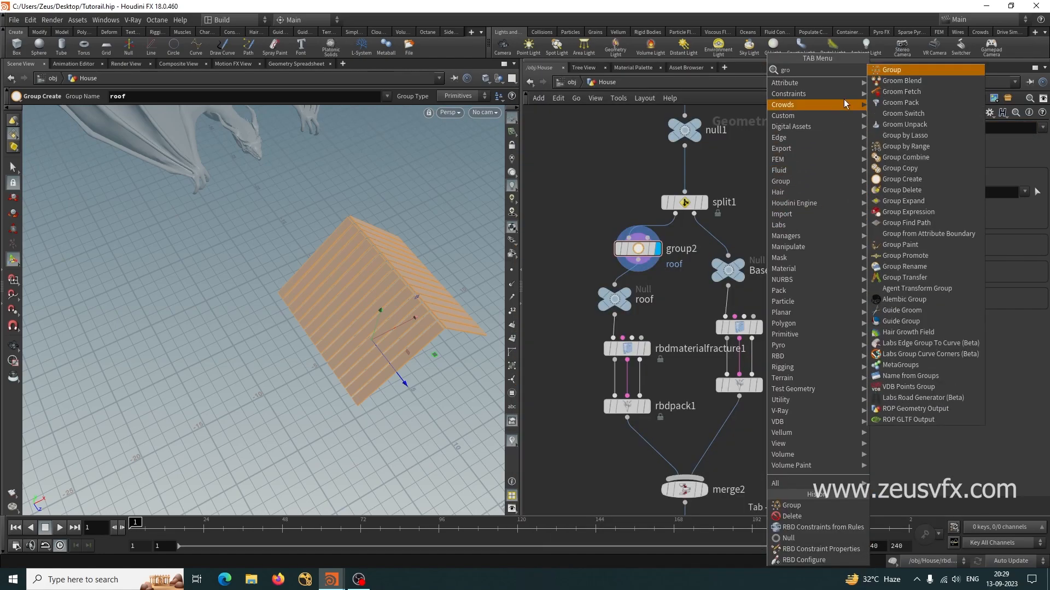
click(897, 70)
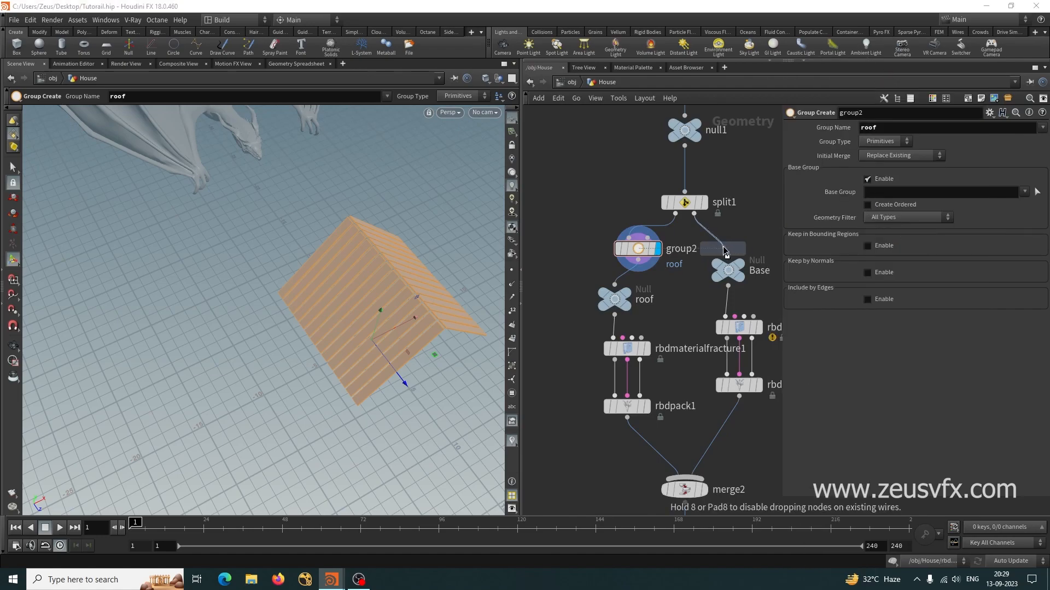
click(764, 224)
double_click(896, 127)
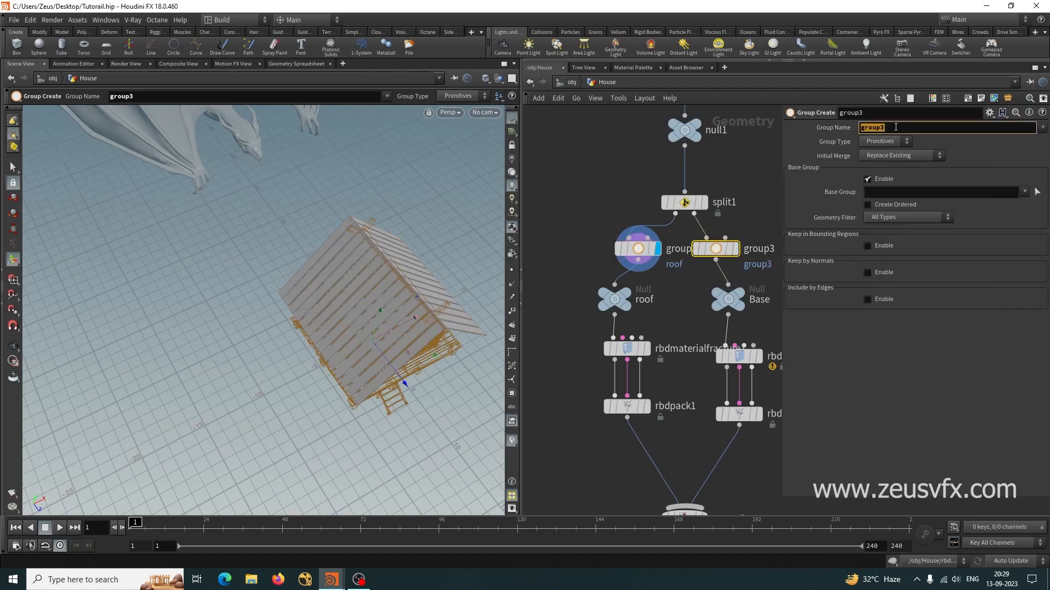
text(base)
click(645, 191)
Select and display rbdconstraintsfromrules1, and examine the constraint guides on the house up close
scroll(585, 328, down, 3)
middle_drag(576, 419, 579, 308)
scroll(615, 292, up, 2)
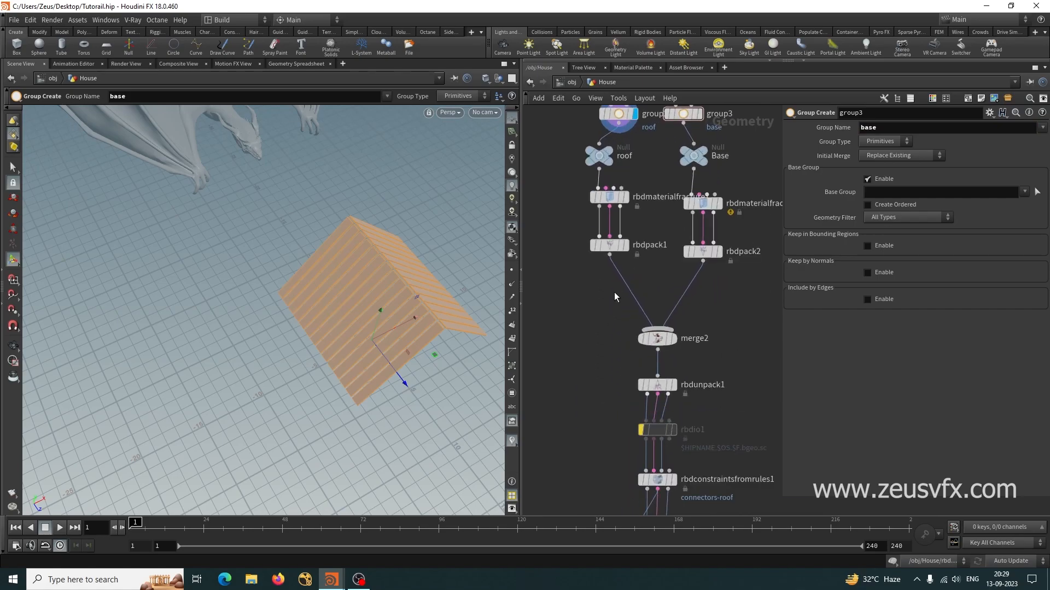
middle_drag(591, 375, 586, 254)
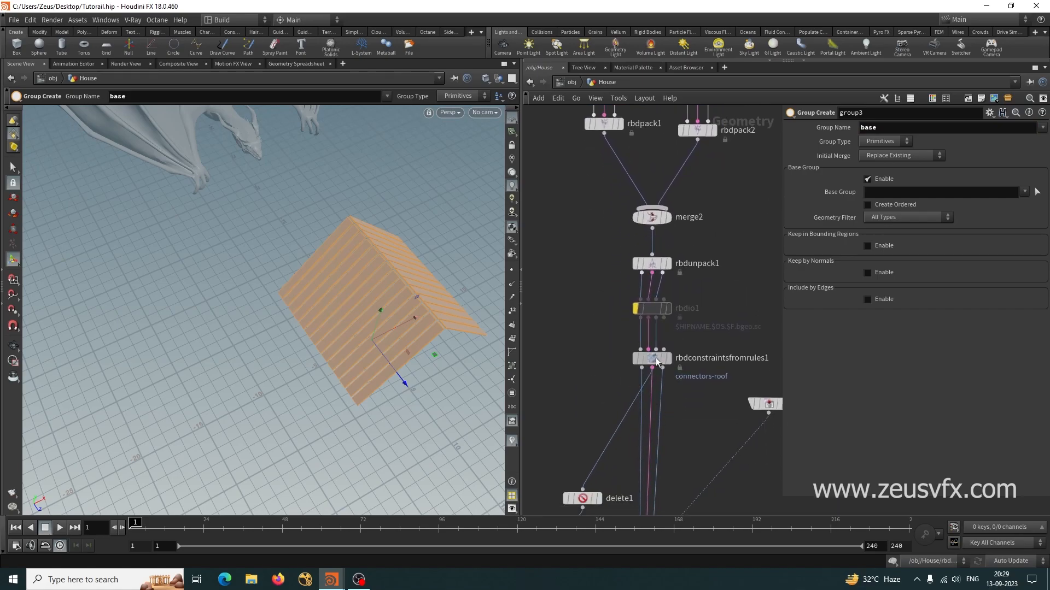
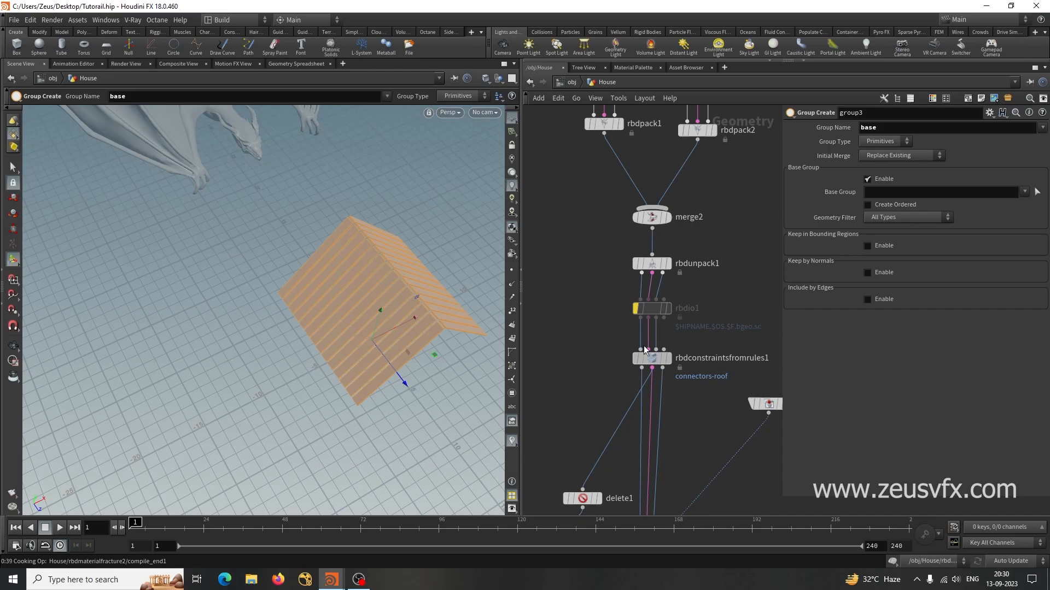
click(646, 350)
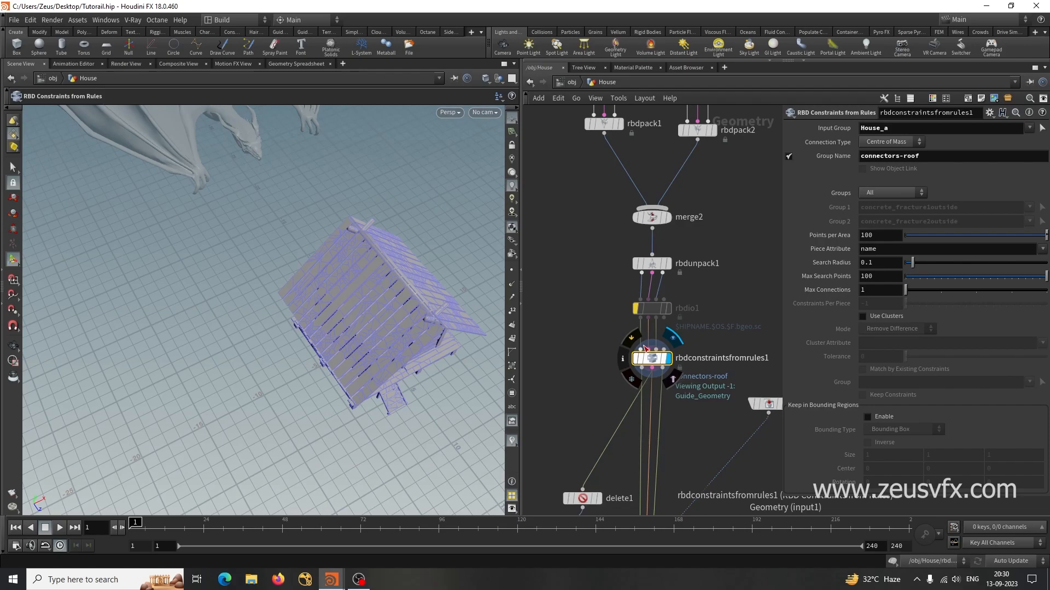
key(Escape)
mouse_move(404, 304)
mouse_down()
mouse_move(363, 296)
mouse_move(392, 311)
mouse_up()
middle_drag(393, 311, 299, 237)
right_drag(299, 237, 385, 246)
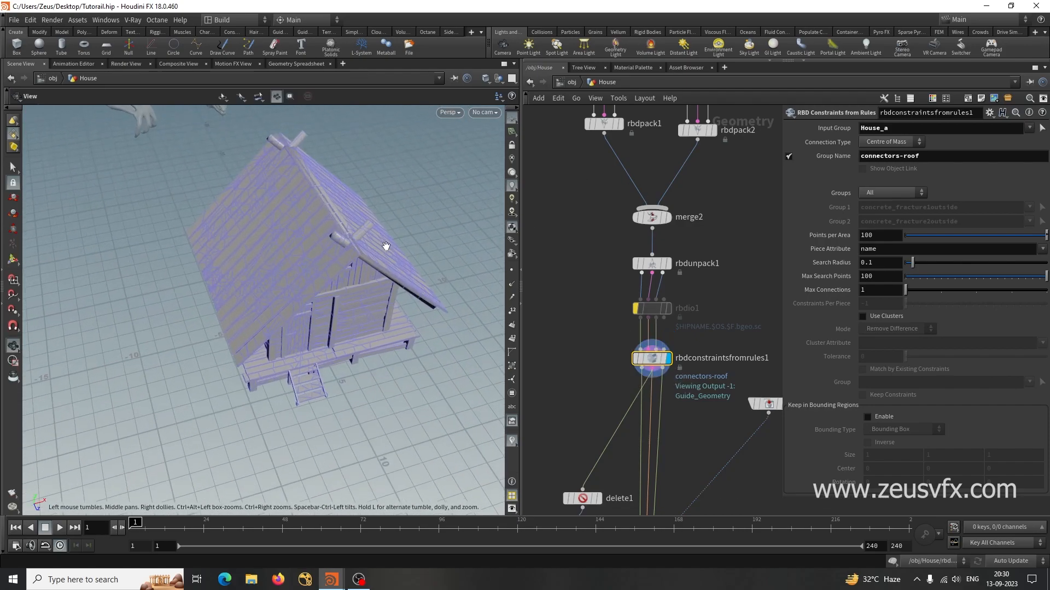
Replace the Input Group of rbdconstraintsfromrules1 with the roof group
middle_drag(596, 349, 593, 328)
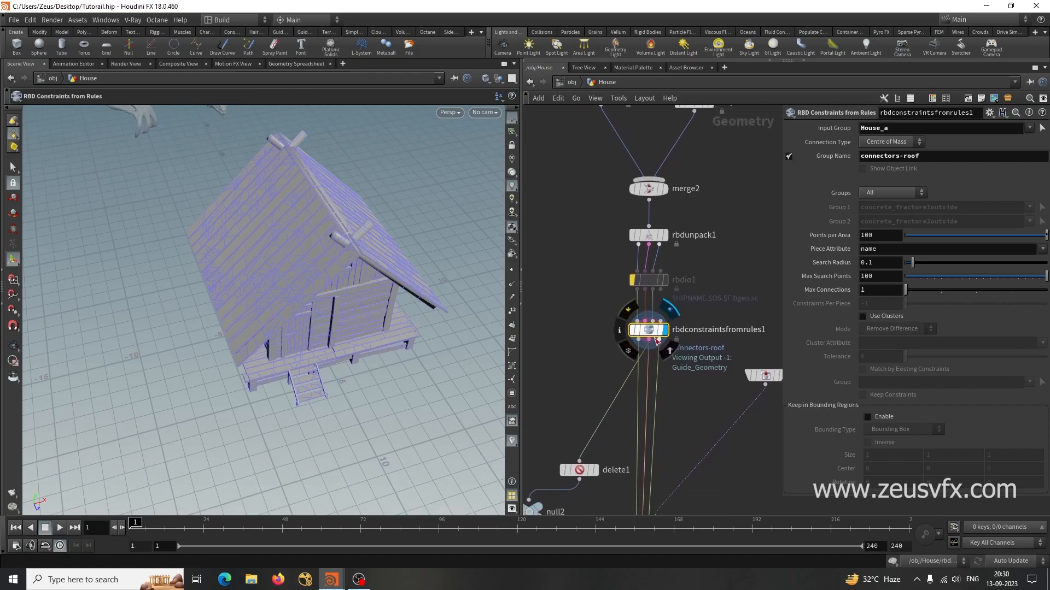
click(933, 127)
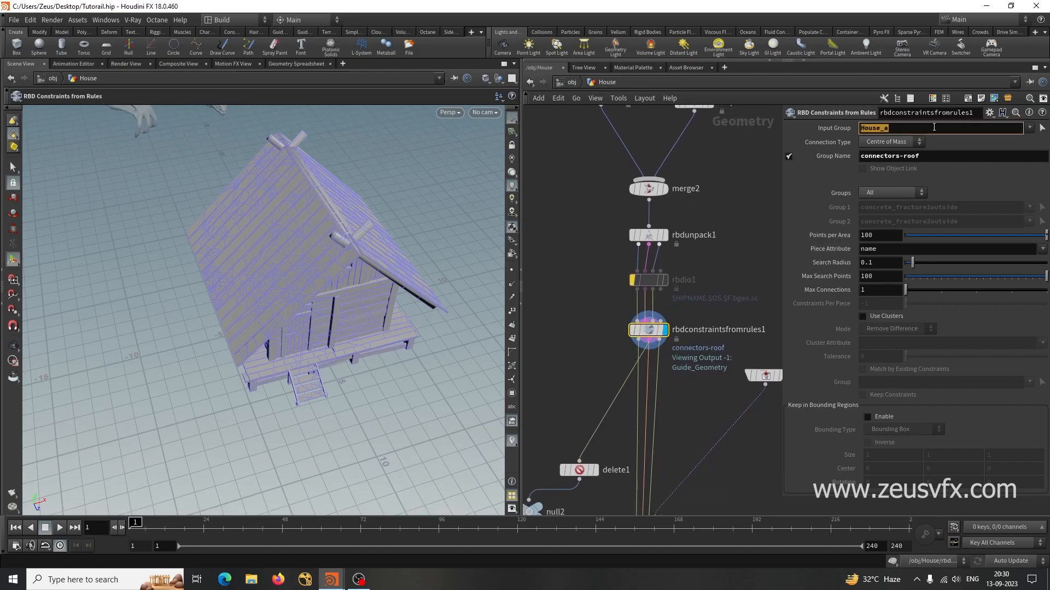
key(BackSpace)
click(1030, 127)
click(913, 226)
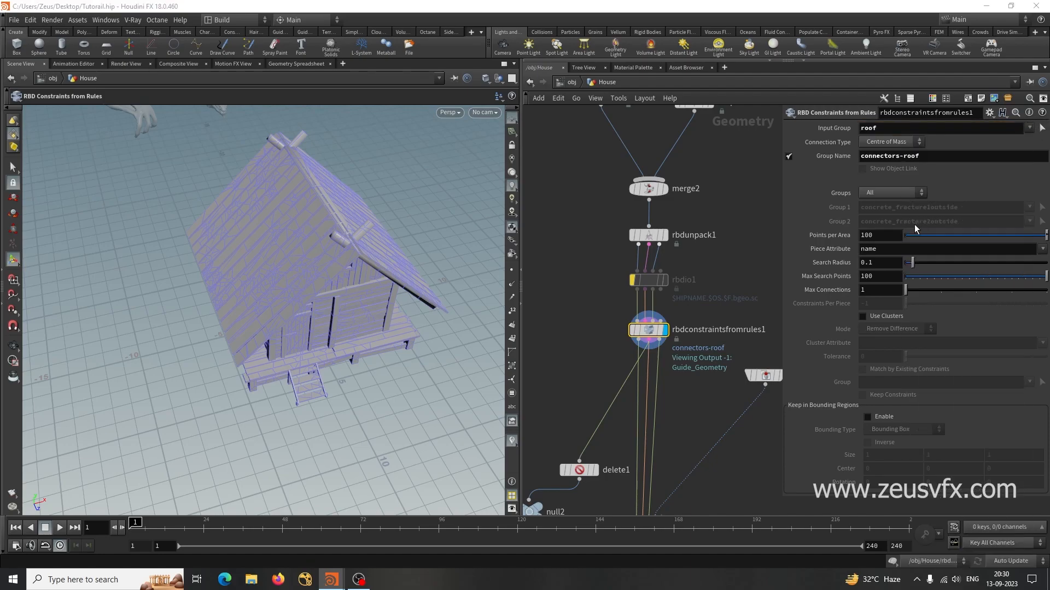
Display null2 and inspect the roof's constraint lines from above
middle_drag(565, 361, 607, 243)
mouse_move(560, 398)
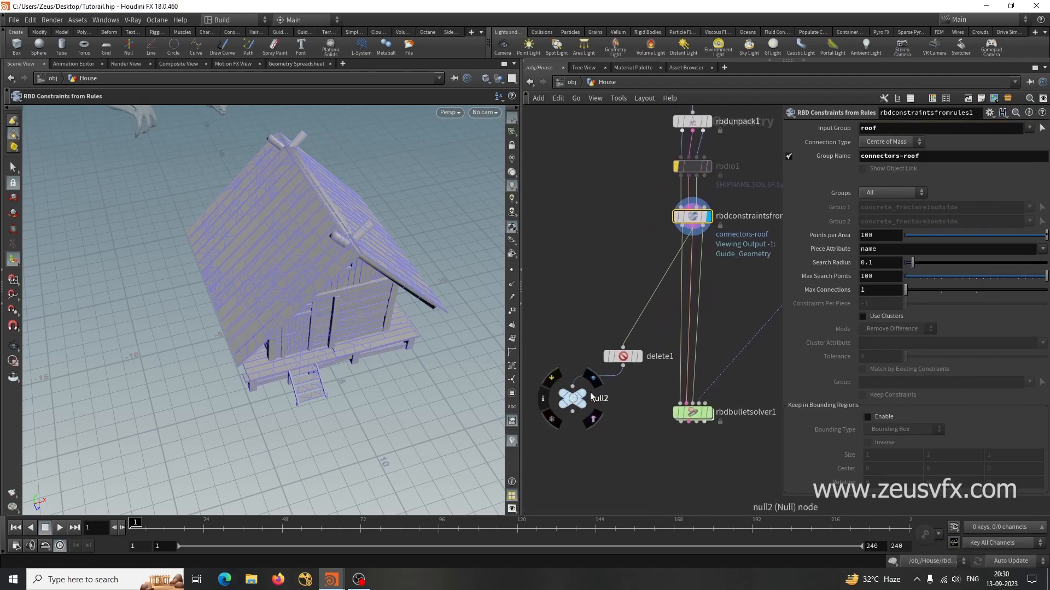
click(561, 398)
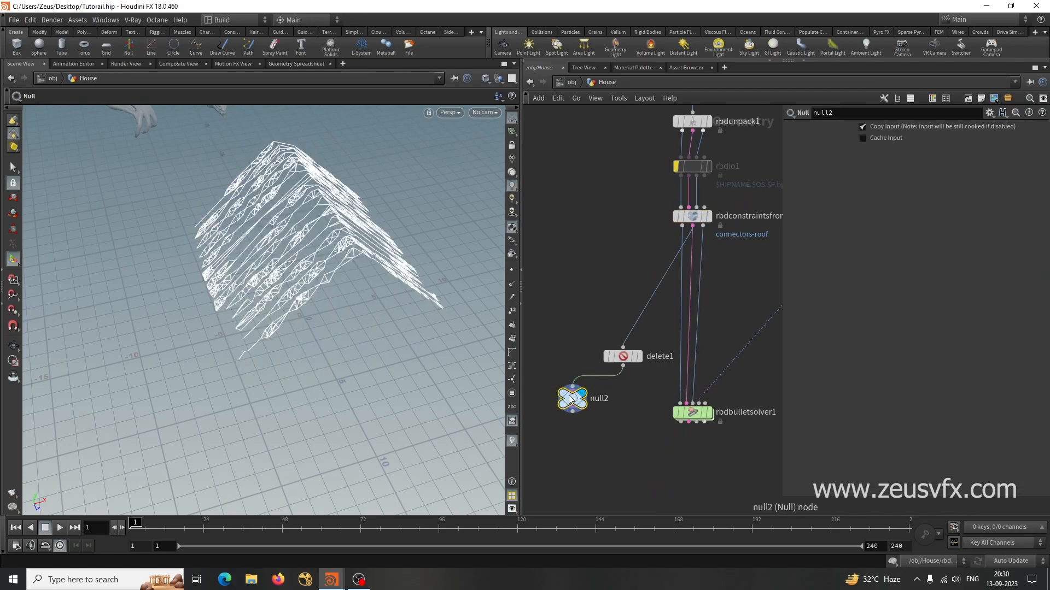
drag(288, 313, 331, 345)
Set the Search Radius of rbdconstraintsfromrules1 to 0.2 while keeping null2's constraint lines displayed
middle_drag(620, 279, 591, 334)
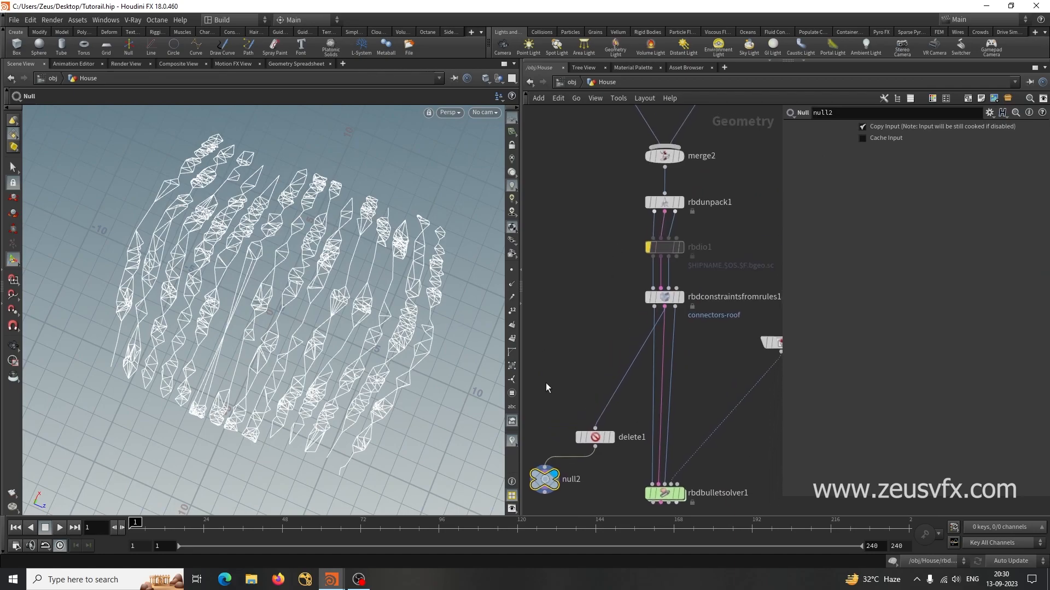
click(664, 300)
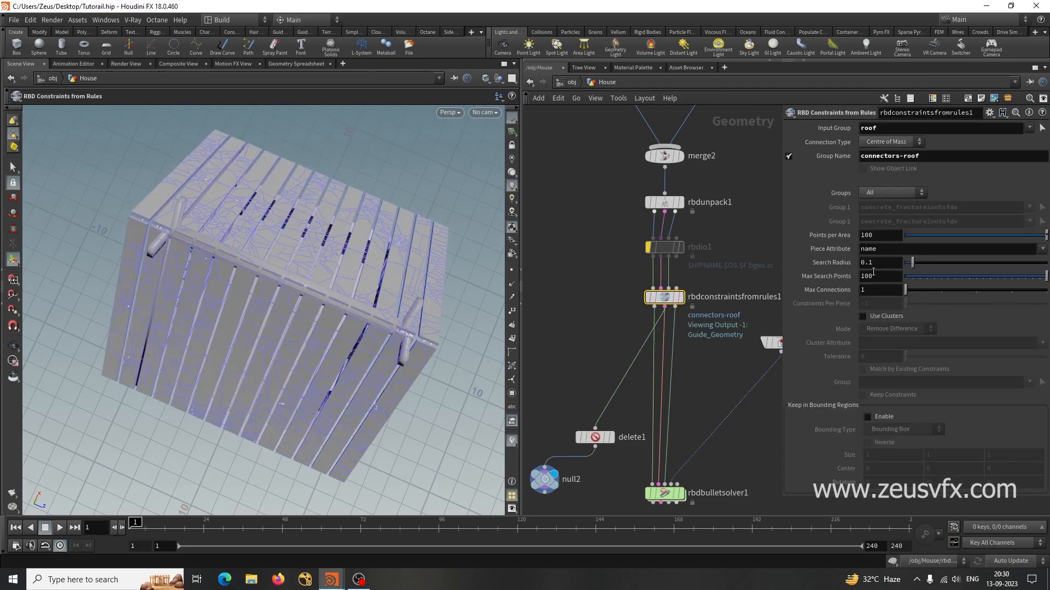
middle_drag(605, 344, 616, 274)
click(594, 283)
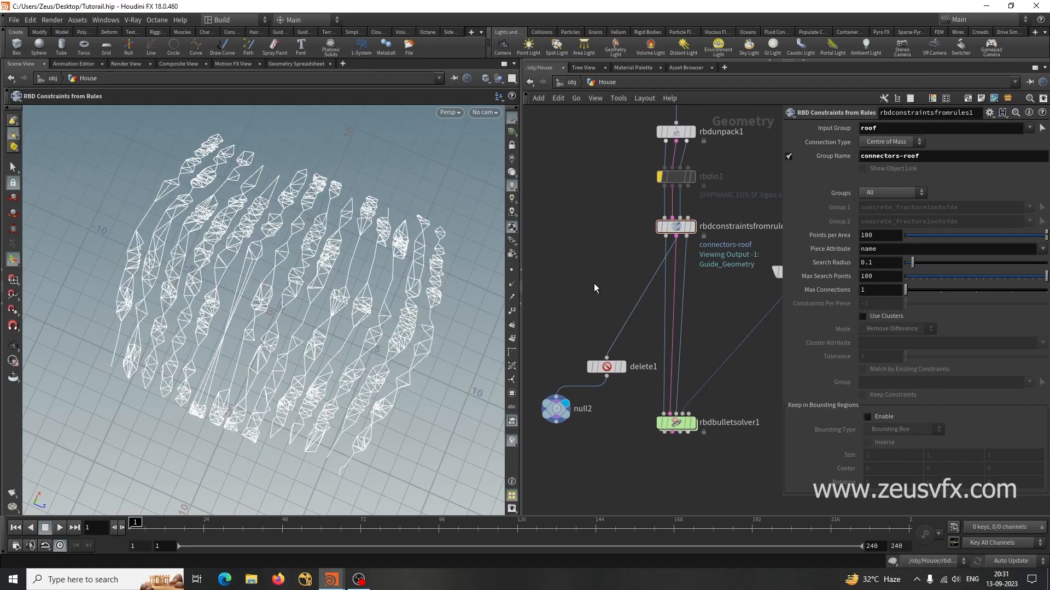
click(895, 266)
text(0.2)
key(Return)
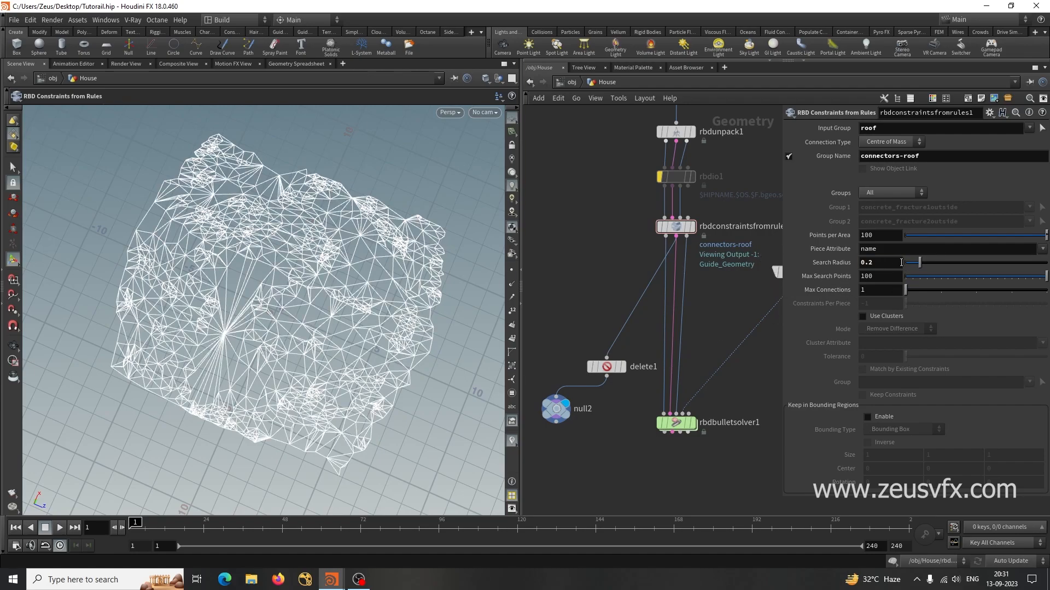
Display rbdbulletsolver1, play the simulation of the dragon hitting the house, and return to the first frame
alt+drag(374, 375, 380, 328)
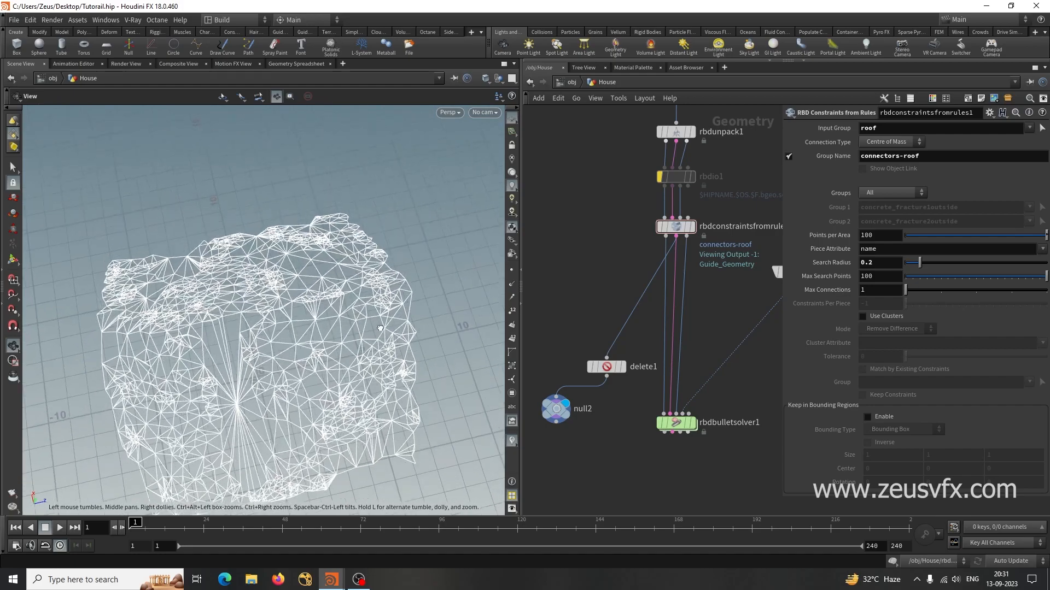
scroll(608, 379, down, 3)
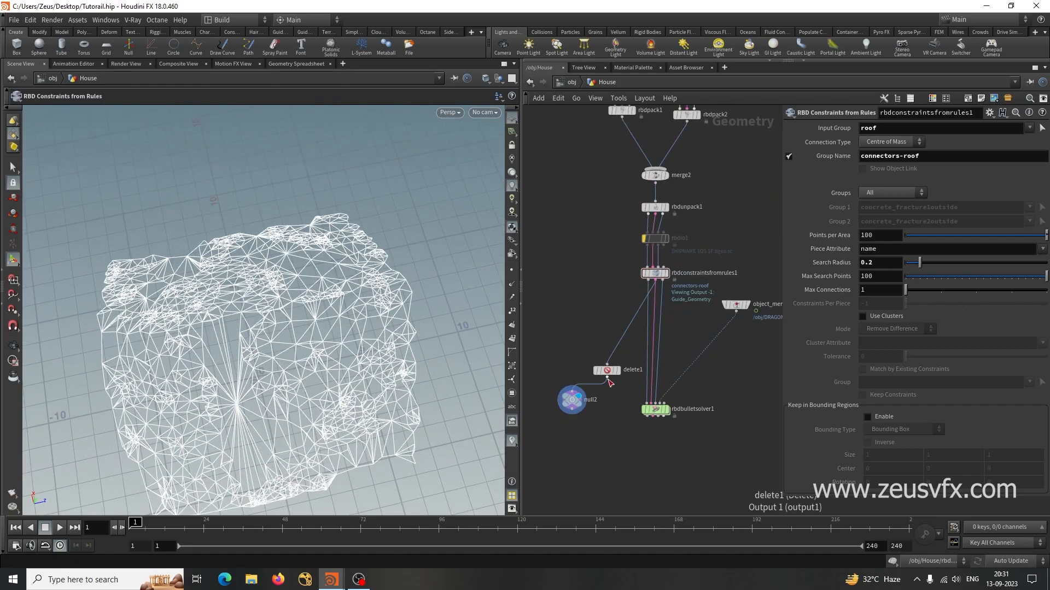
click(669, 418)
drag(379, 399, 390, 334)
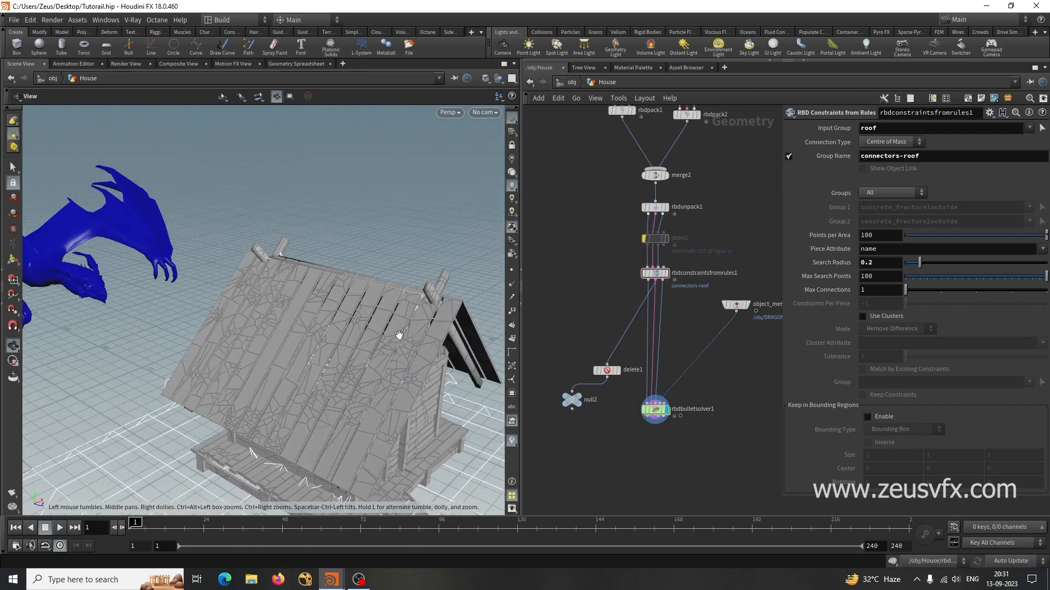
right_drag(390, 335, 401, 484)
drag(316, 408, 284, 412)
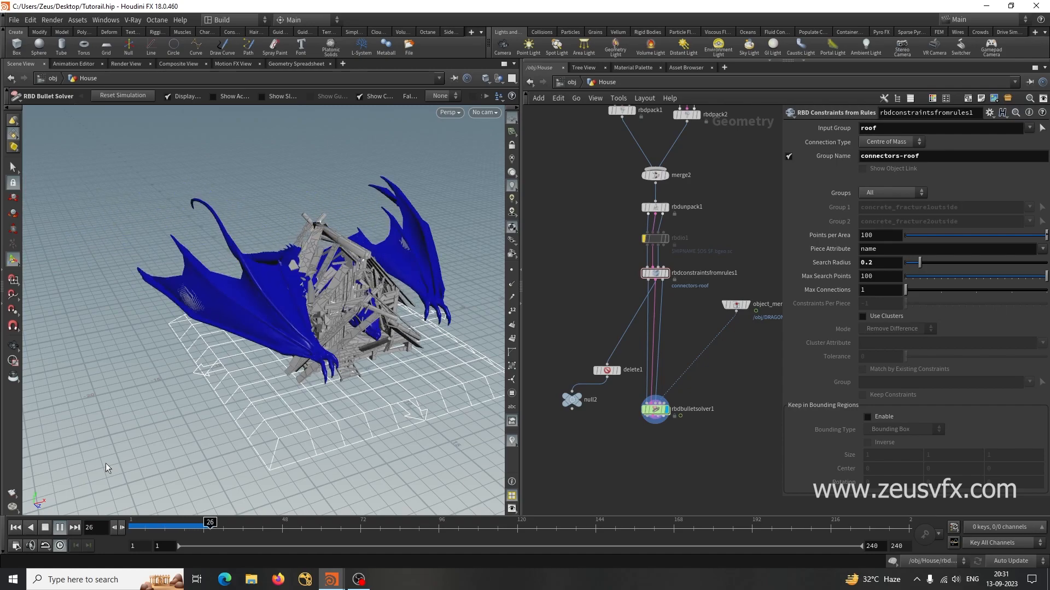
click(44, 527)
click(16, 528)
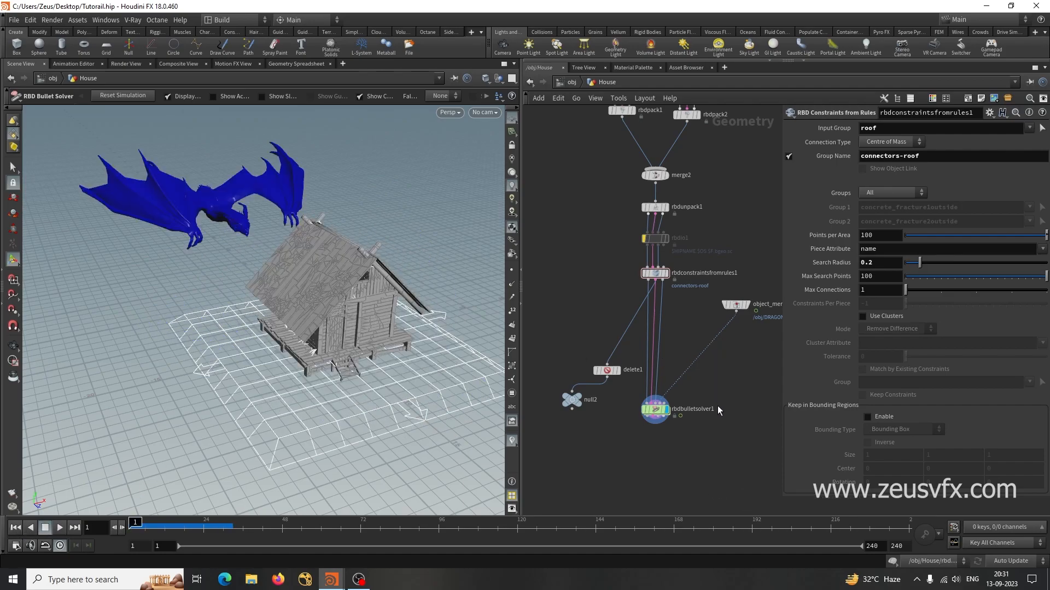
Insert an RBD Constraint Properties node after rbdconstraintsfromrules1 and set its Constraint Group to connectors_roof
middle_drag(717, 409, 730, 389)
key(Tab)
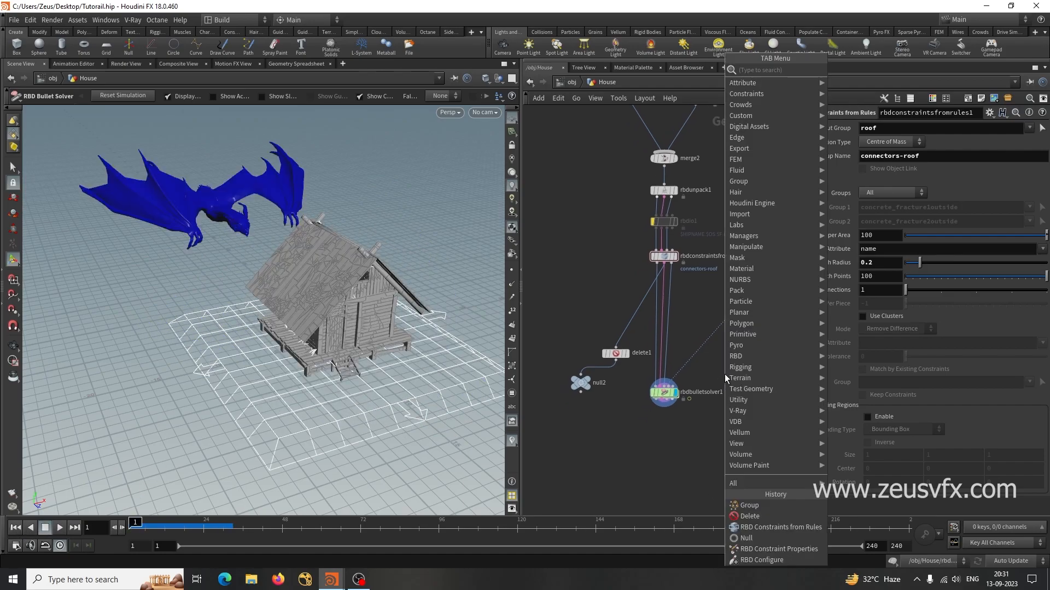
text(rbd)
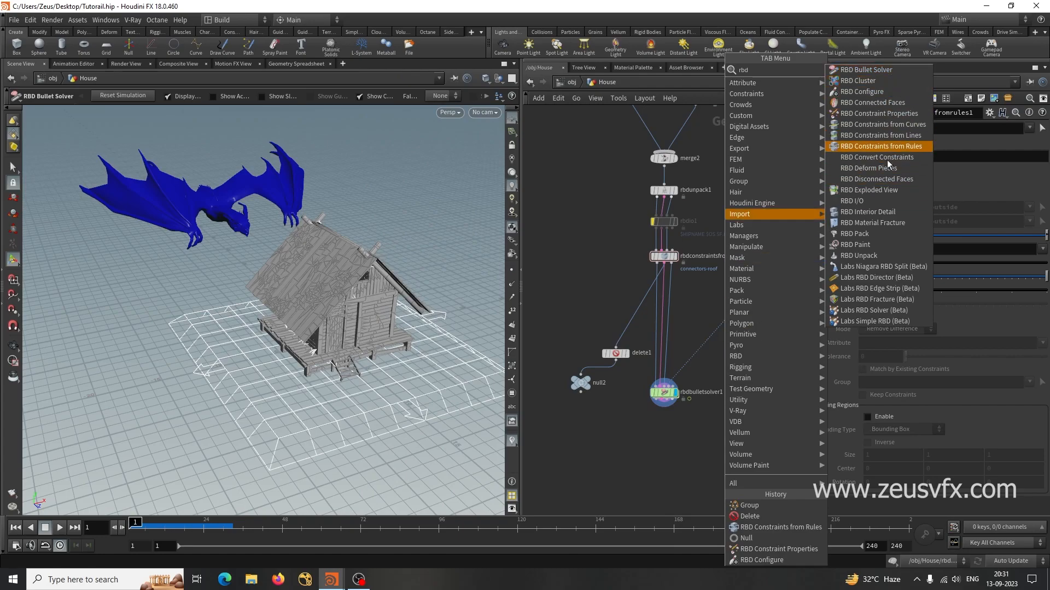
click(874, 113)
click(668, 299)
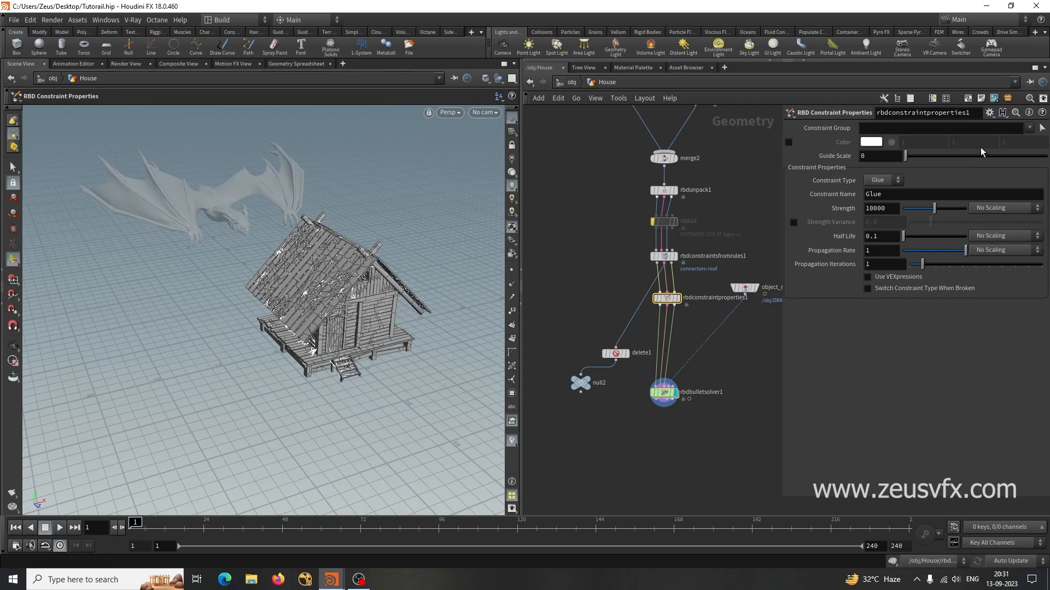
click(1030, 129)
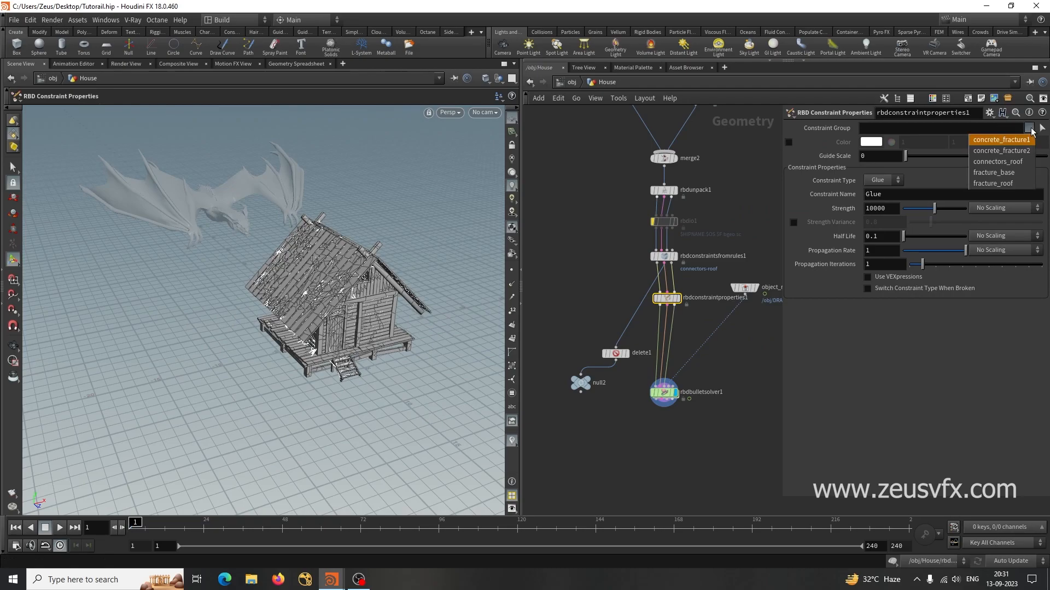
click(1000, 162)
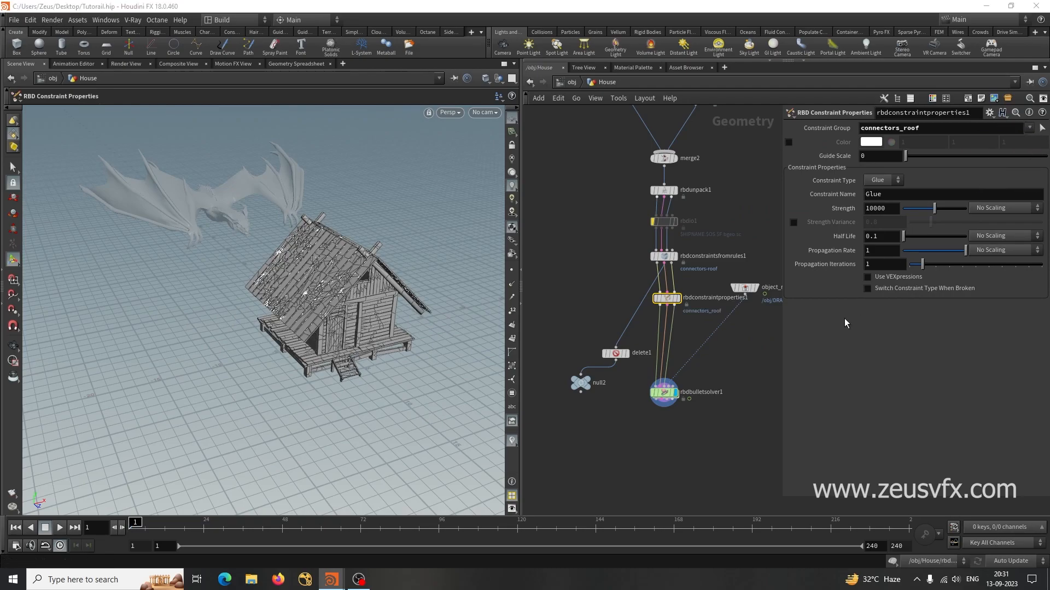
Select rbdbulletsolver1, play the simulation, and scrub back to frame 12
click(665, 394)
click(59, 528)
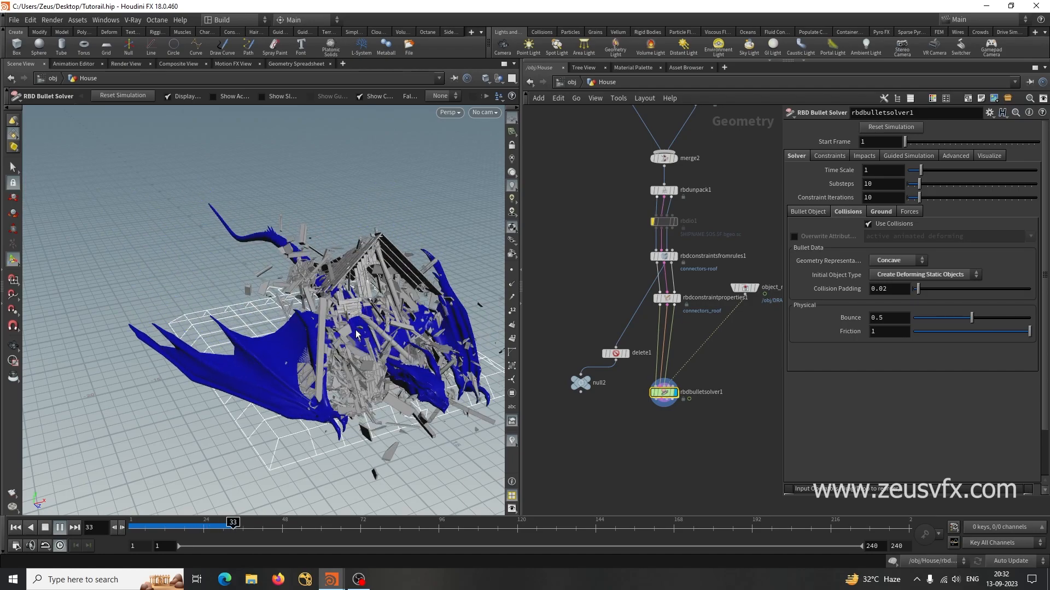
click(46, 529)
drag(250, 529, 165, 519)
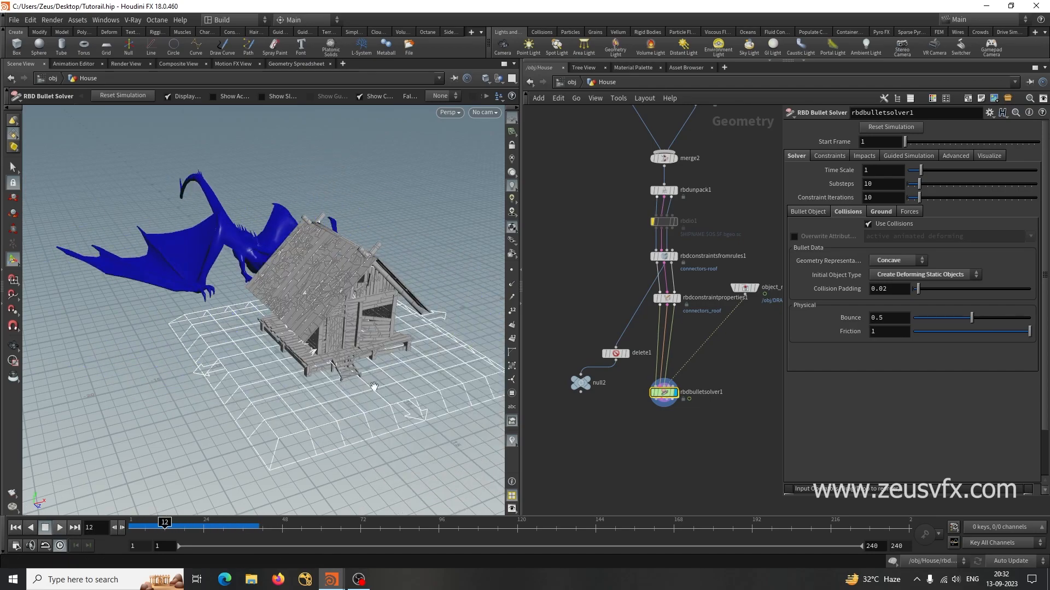
Examine the house's fractured front wall, porch and steps up close at frame 12, and return to the first frame
alt+drag(365, 397, 316, 343)
alt+right_drag(317, 344, 434, 363)
alt+drag(433, 363, 337, 343)
alt+right_drag(338, 343, 373, 350)
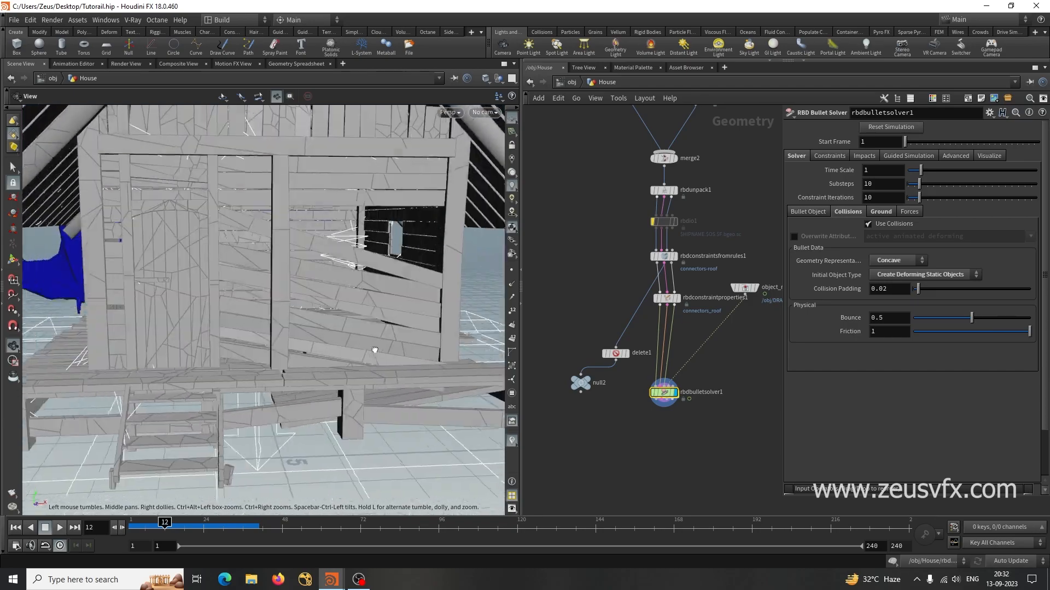
drag(373, 349, 346, 285)
drag(275, 331, 304, 347)
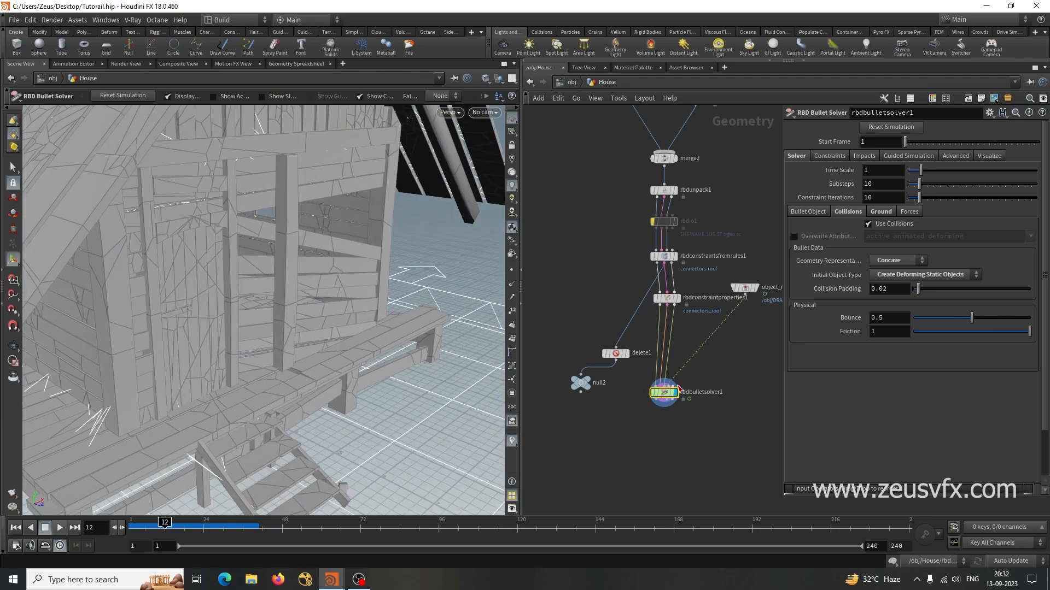
middle_drag(660, 430, 647, 488)
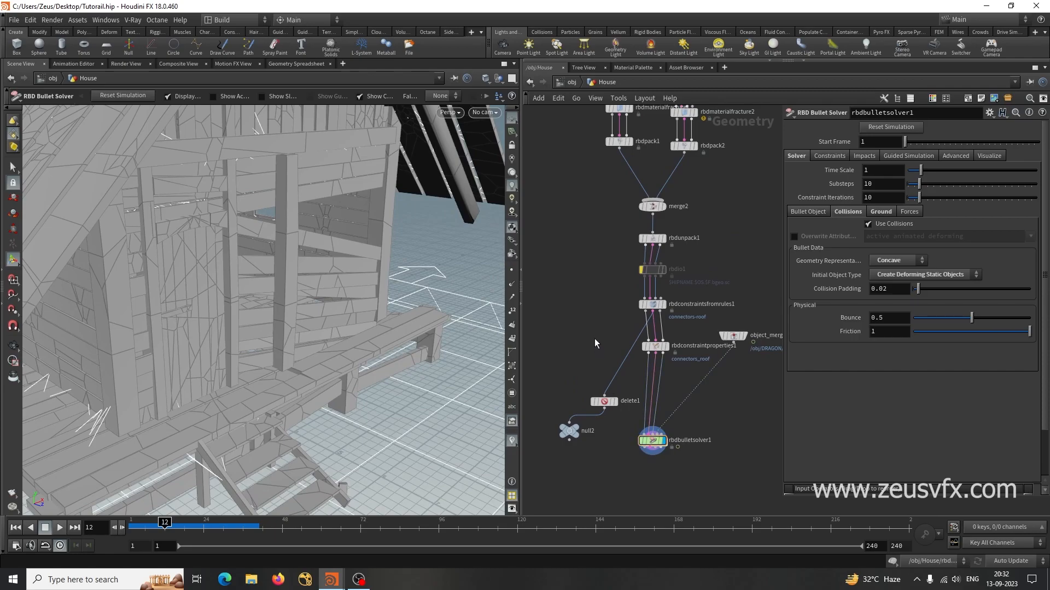
click(18, 531)
alt+right_drag(338, 332, 262, 331)
alt+drag(262, 331, 225, 370)
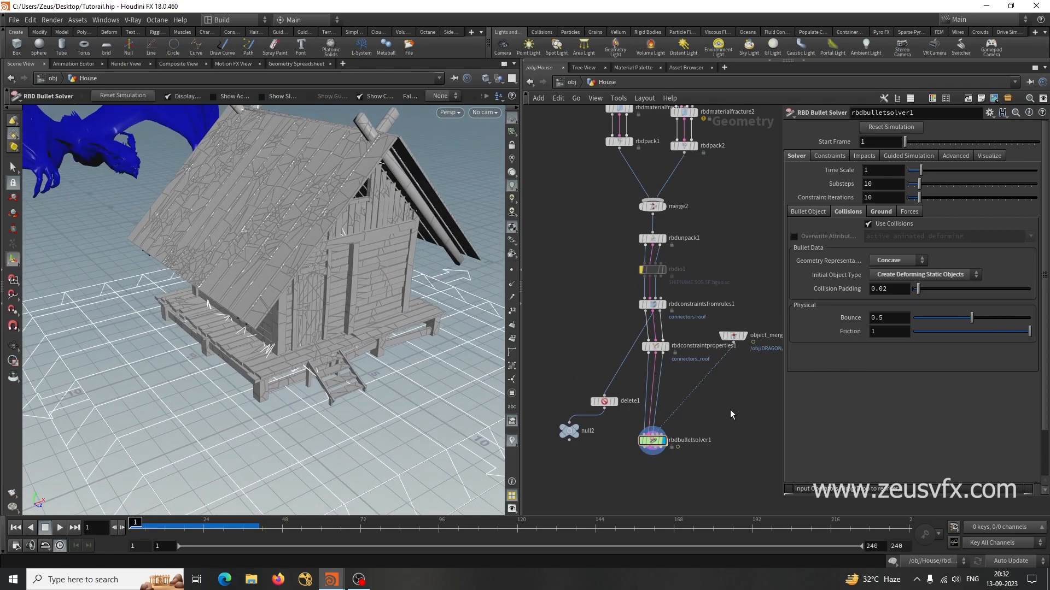
Insert an RBD Constraints from Rules node between rbdconstraintsfromrules1 and rbdconstraintproperties1
key(Tab)
text(rbd)
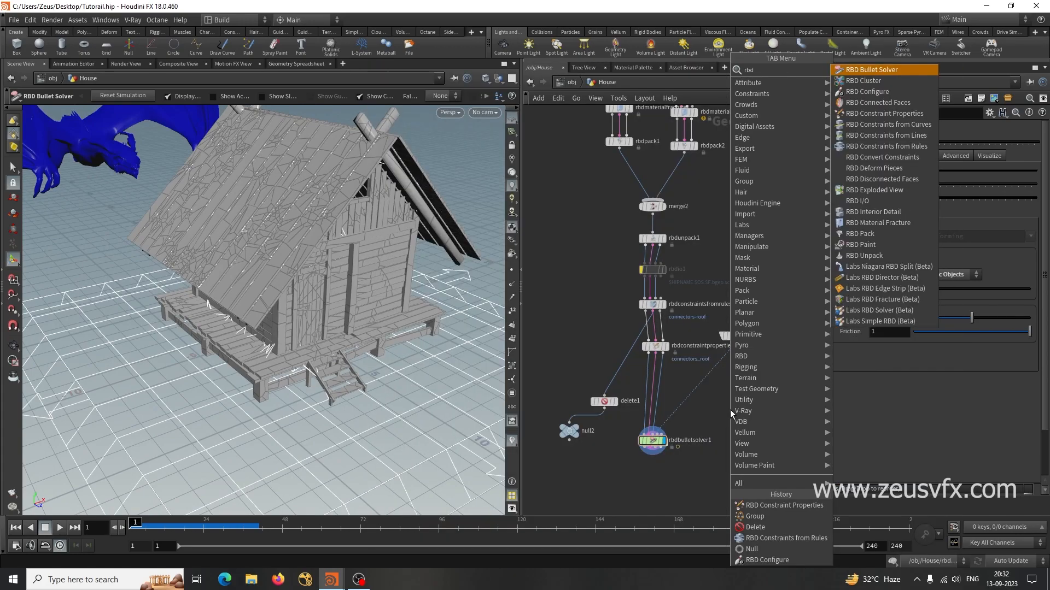
click(891, 147)
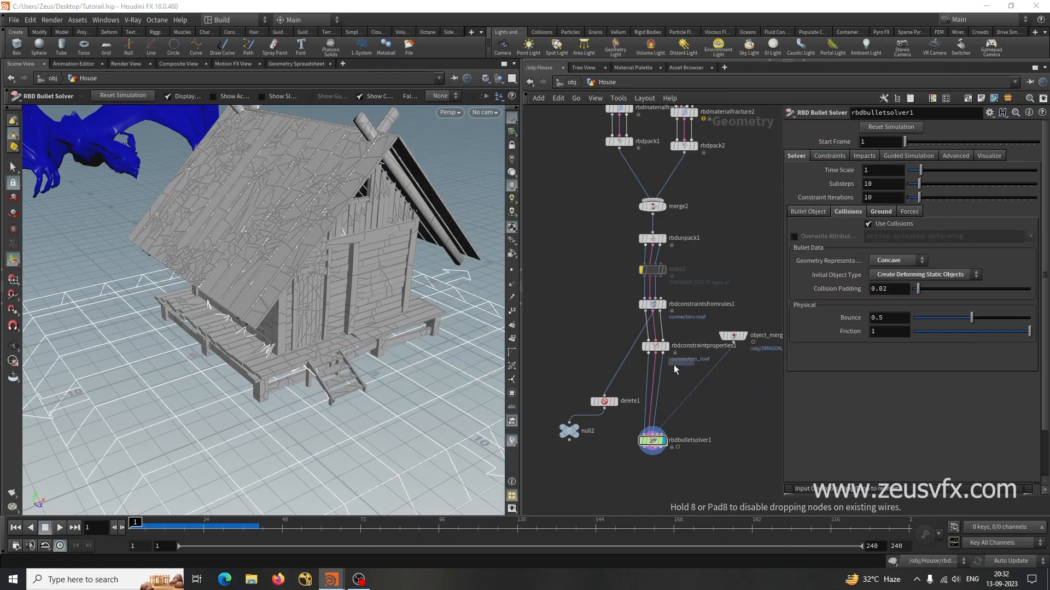
click(661, 332)
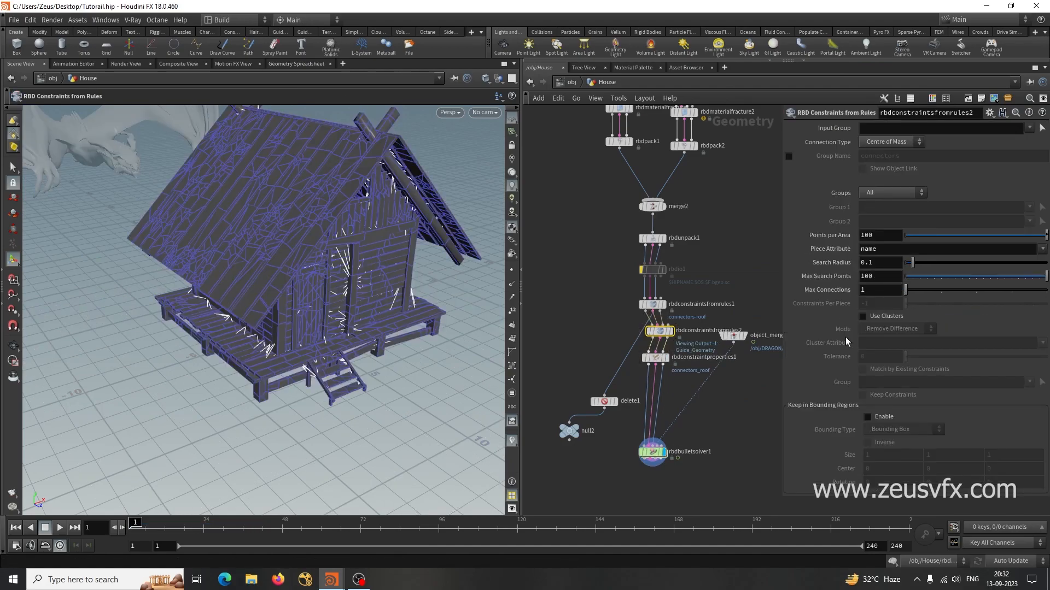
Set the Input Group of rbdconstraintsfromrules2 to base, enable Group Name and name it connectors_base
click(1030, 128)
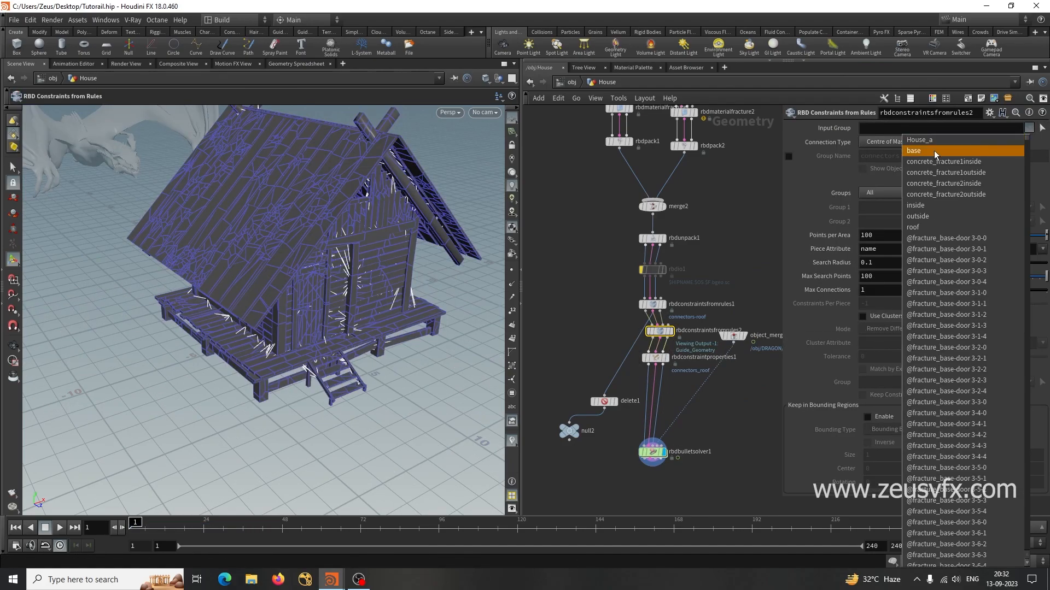
click(914, 150)
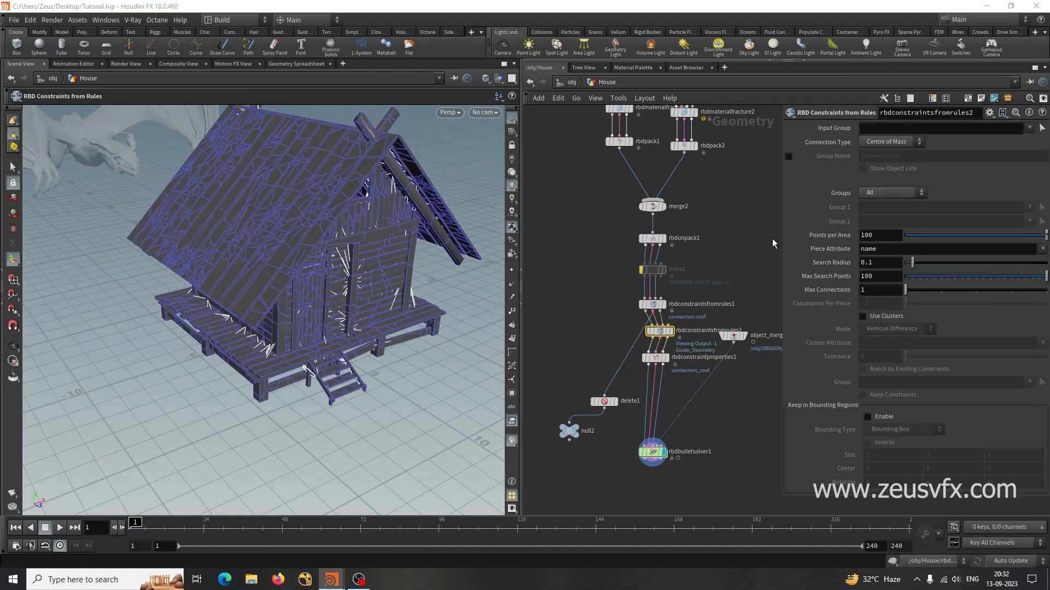
click(789, 156)
click(921, 156)
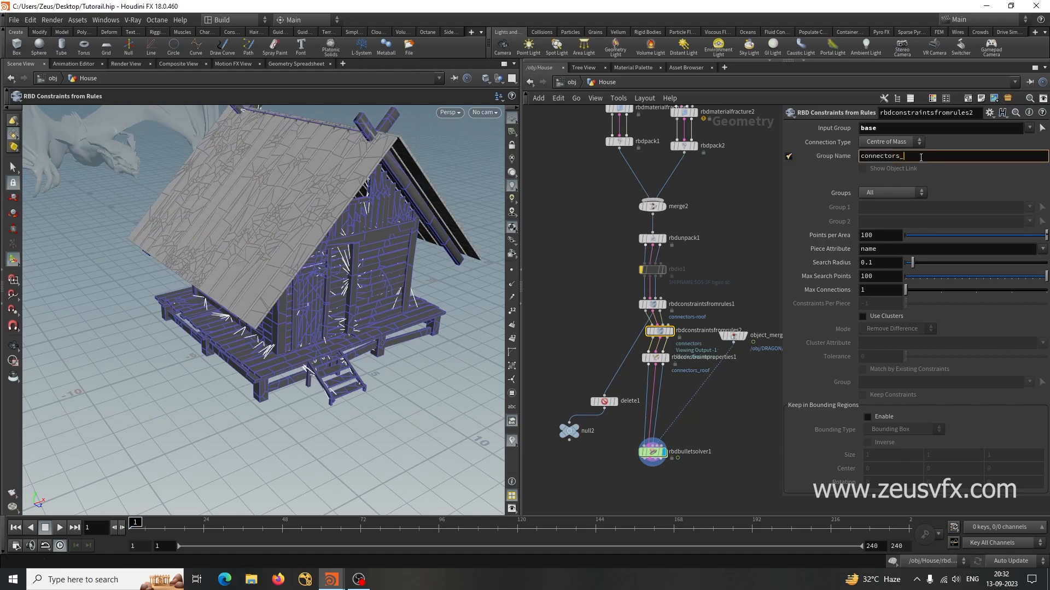
click(597, 230)
Rewire delete1 to the constraint output of rbdconstraintproperties1 and set its Group to connectors_base
middle_drag(593, 281, 626, 211)
click(641, 334)
click(946, 132)
key(BackSpace)
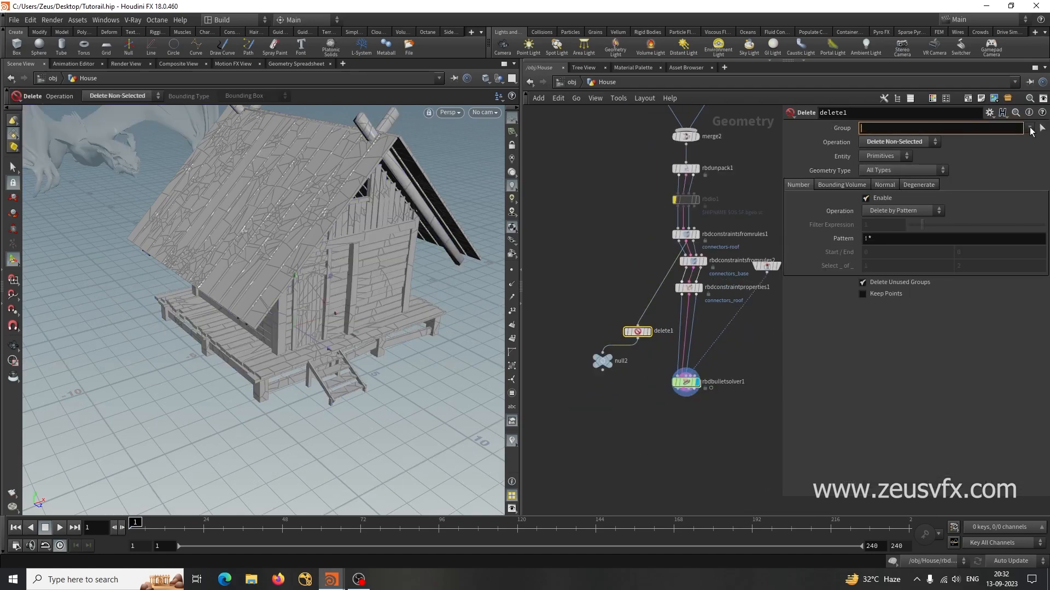
click(1030, 129)
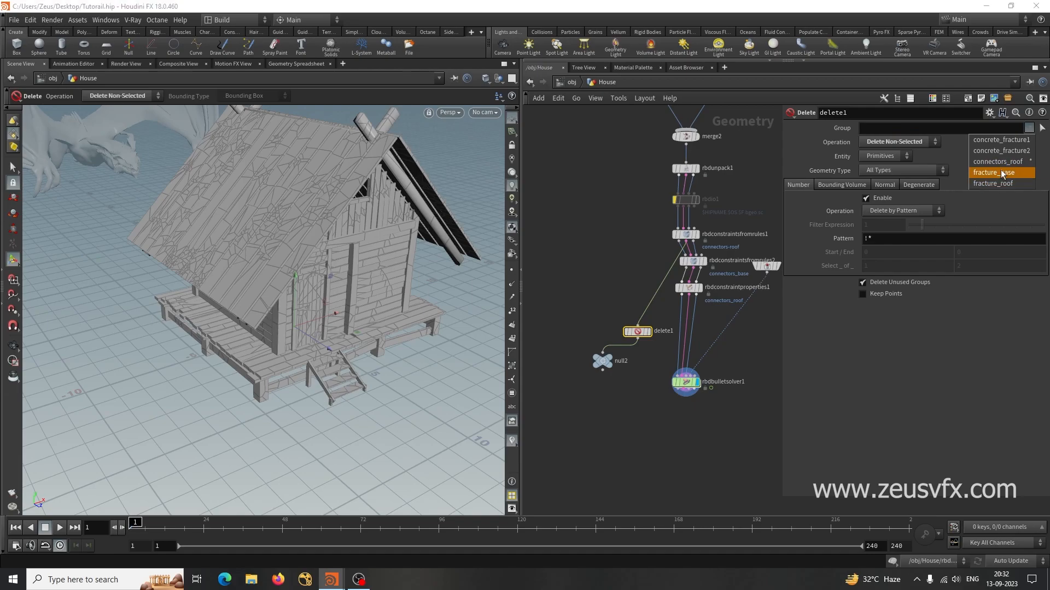
click(594, 178)
scroll(644, 303, up, 3)
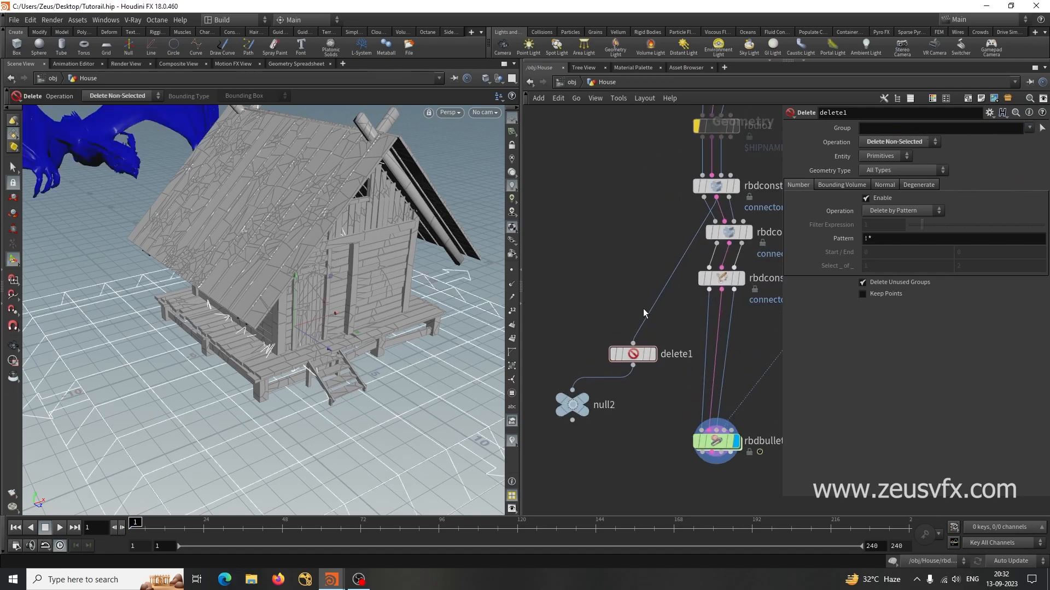
drag(632, 343, 720, 291)
click(624, 357)
click(1029, 128)
click(999, 150)
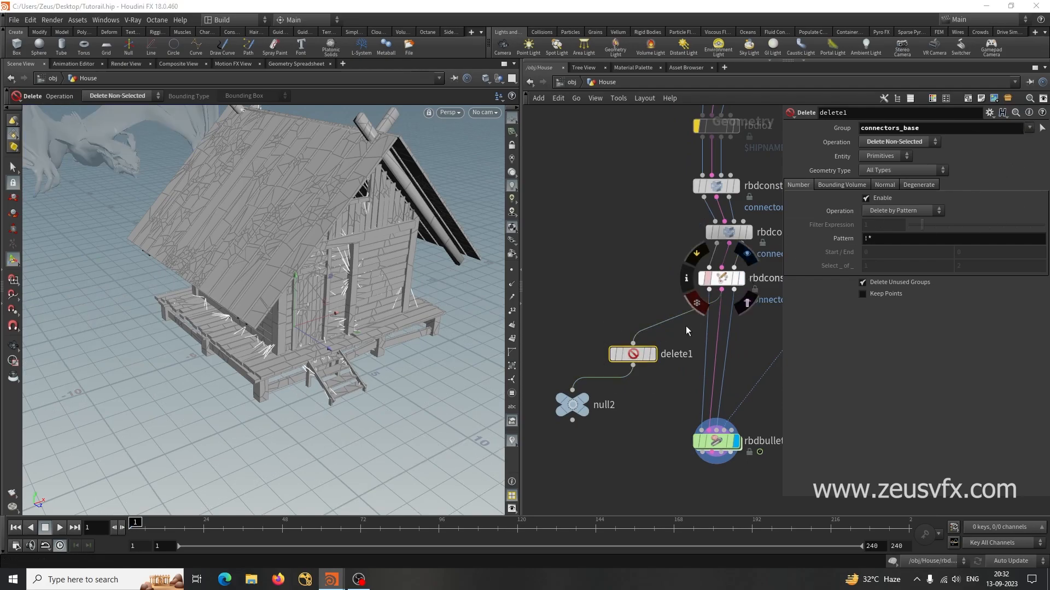
Display null2 to view the base constraint network on its own
click(583, 398)
drag(450, 262, 395, 257)
scroll(619, 265, down, 3)
middle_drag(617, 271, 614, 273)
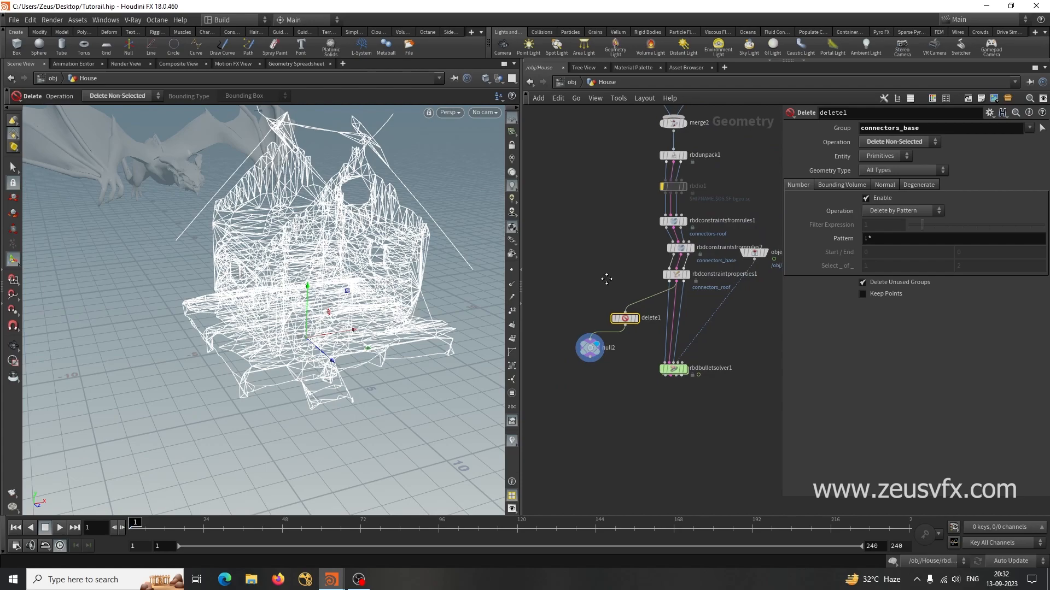
scroll(612, 278, up, 3)
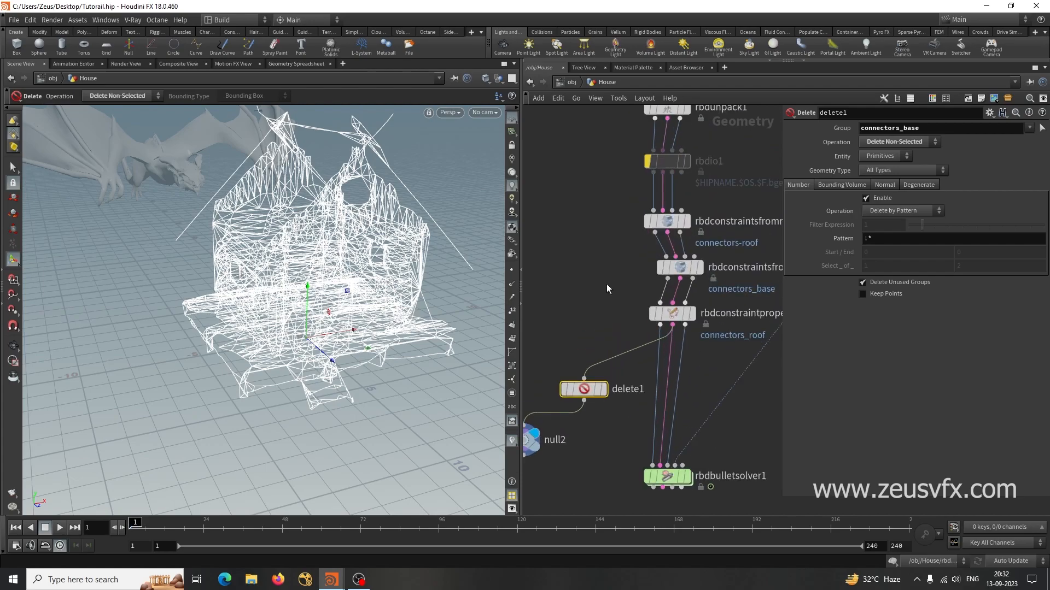
Align rbdconstraintsfromrules2 in the node chain, set its Search Radius to 0.2 and inspect the base constraints
drag(681, 266, 673, 268)
click(674, 268)
scroll(609, 257, down, 2)
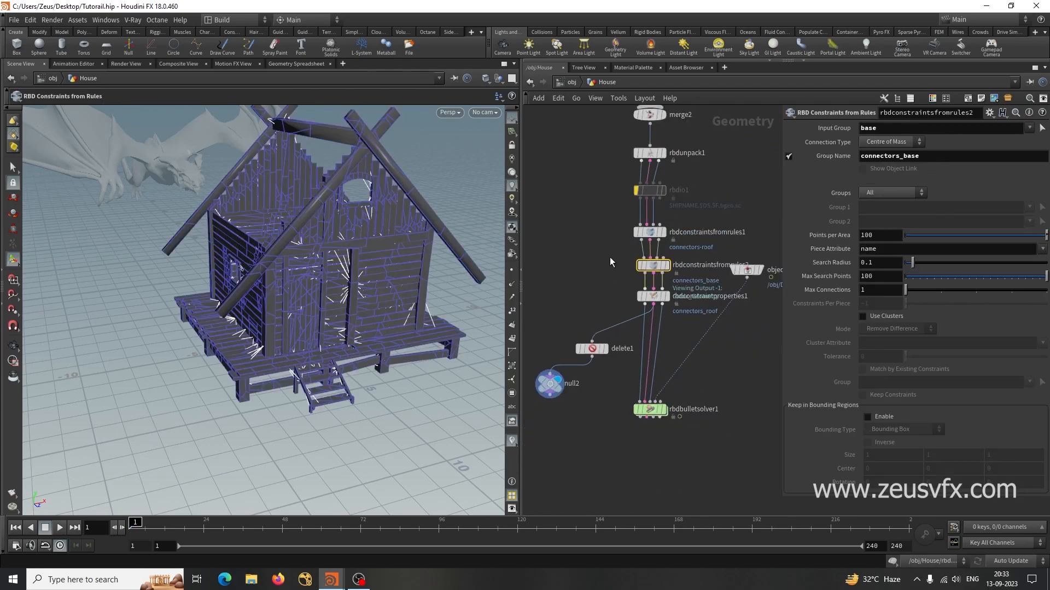
click(549, 383)
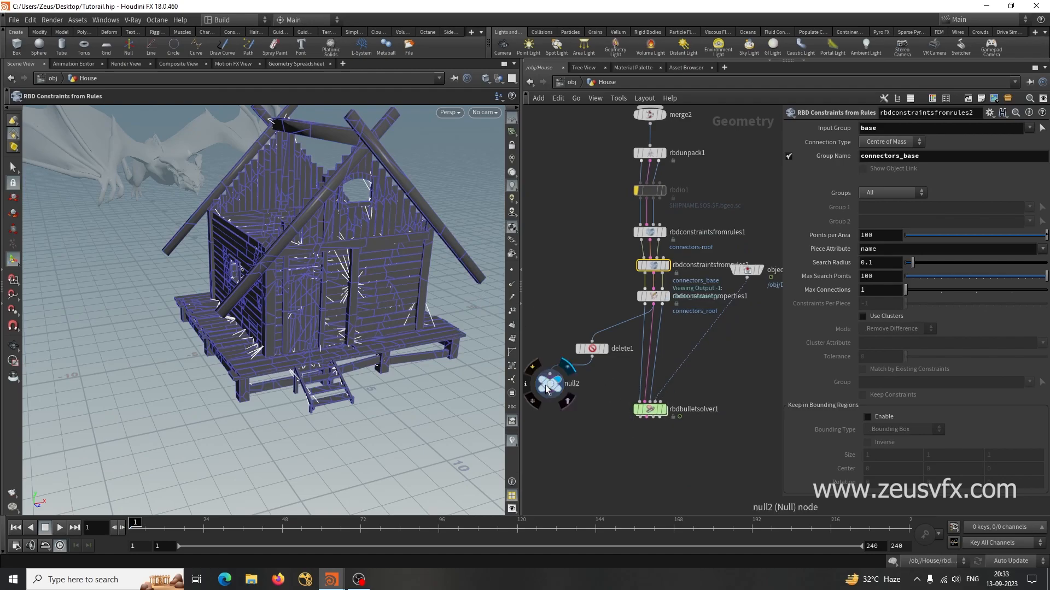
click(659, 264)
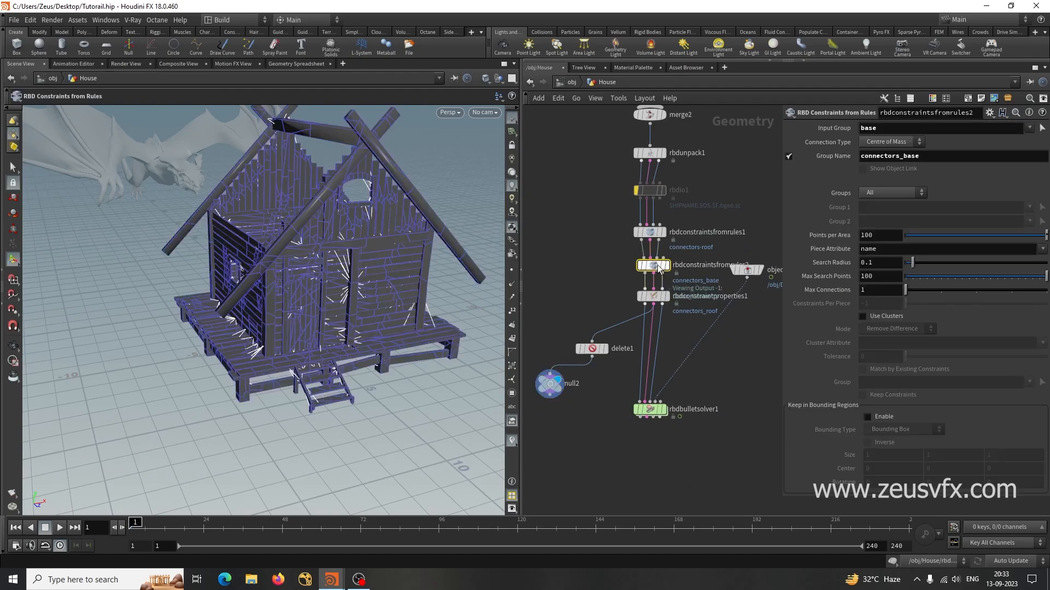
click(881, 266)
text(0.2)
key(Return)
click(599, 448)
alt+drag(421, 322, 461, 277)
Set Max Connections to 2 and Search Radius to 0.4 on rbdconstraintsfromrules2, and inspect the base constraints
drag(903, 295, 939, 296)
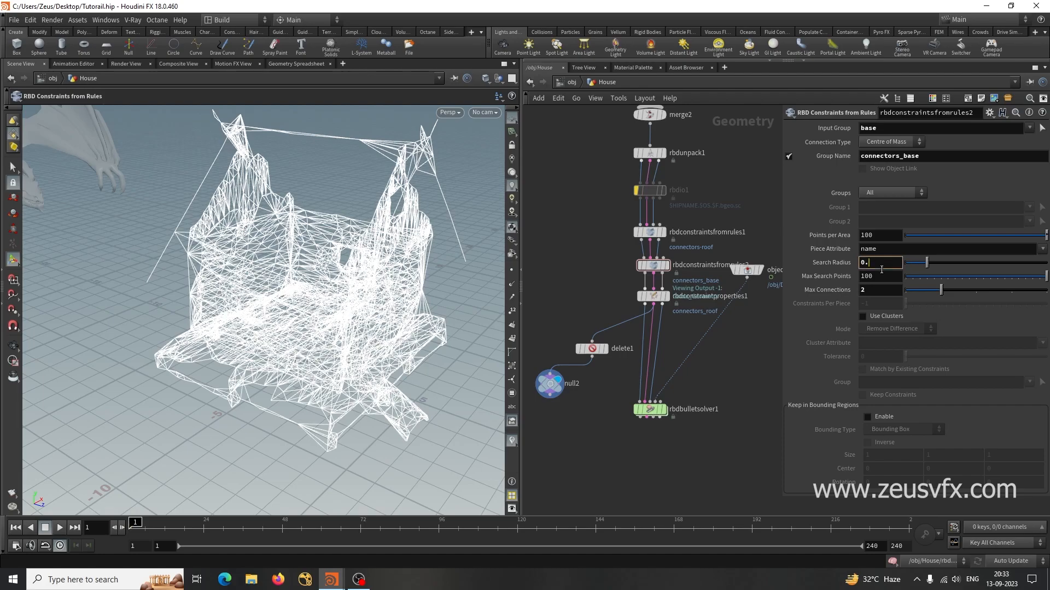
key(Return)
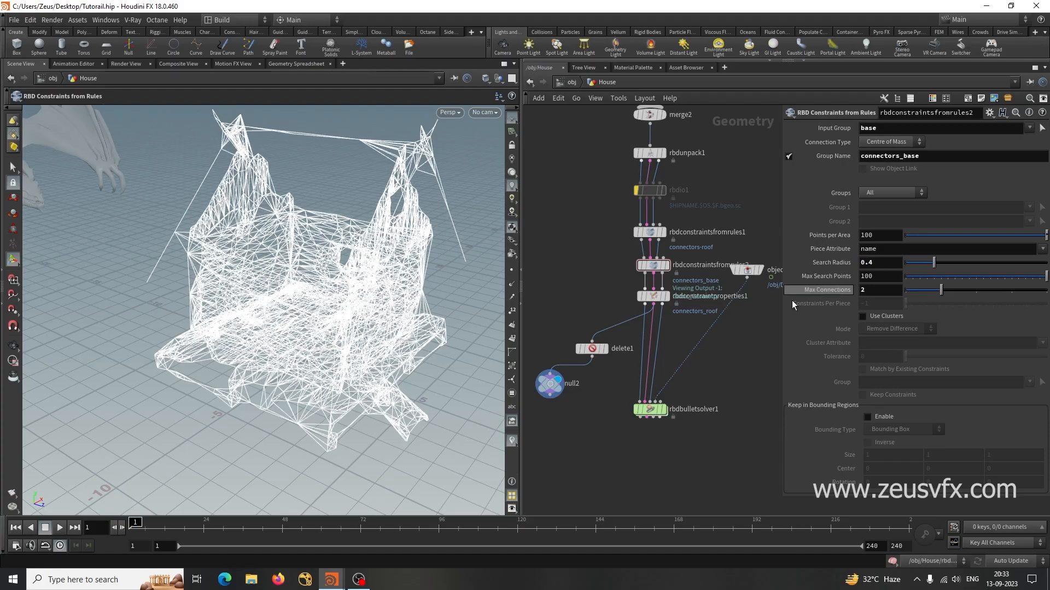
alt+drag(365, 274, 393, 263)
drag(121, 250, 306, 284)
Display rbdbulletsolver1 with the whole house and the dragon in view
click(663, 410)
alt+right_drag(347, 290, 212, 339)
alt+drag(212, 339, 243, 429)
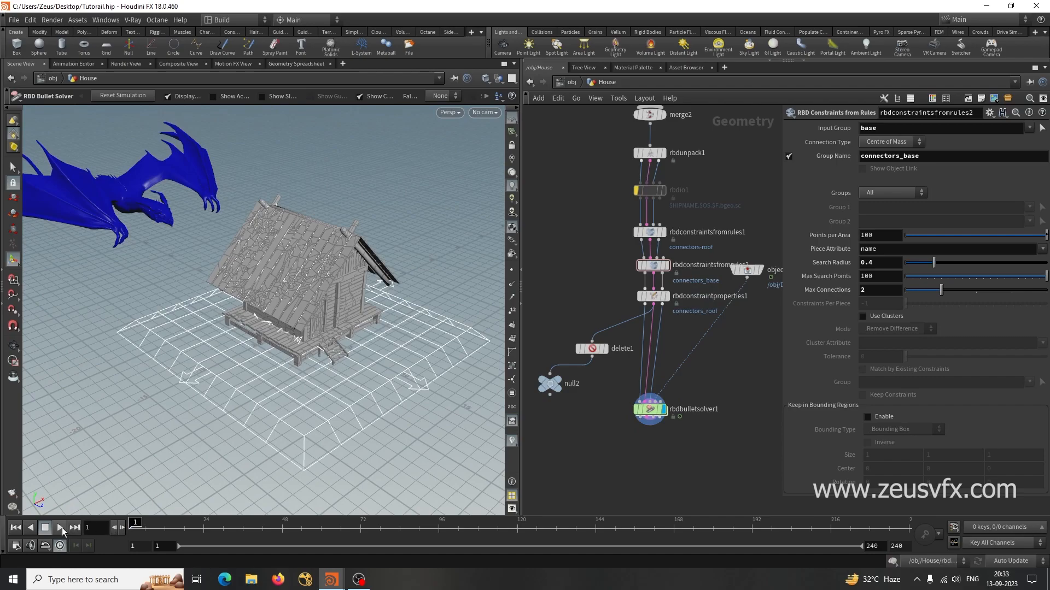
Insert a second RBD Constraint Properties node after rbdconstraintproperties1 and set its Constraint Group to connectors_base
middle_drag(726, 365, 721, 395)
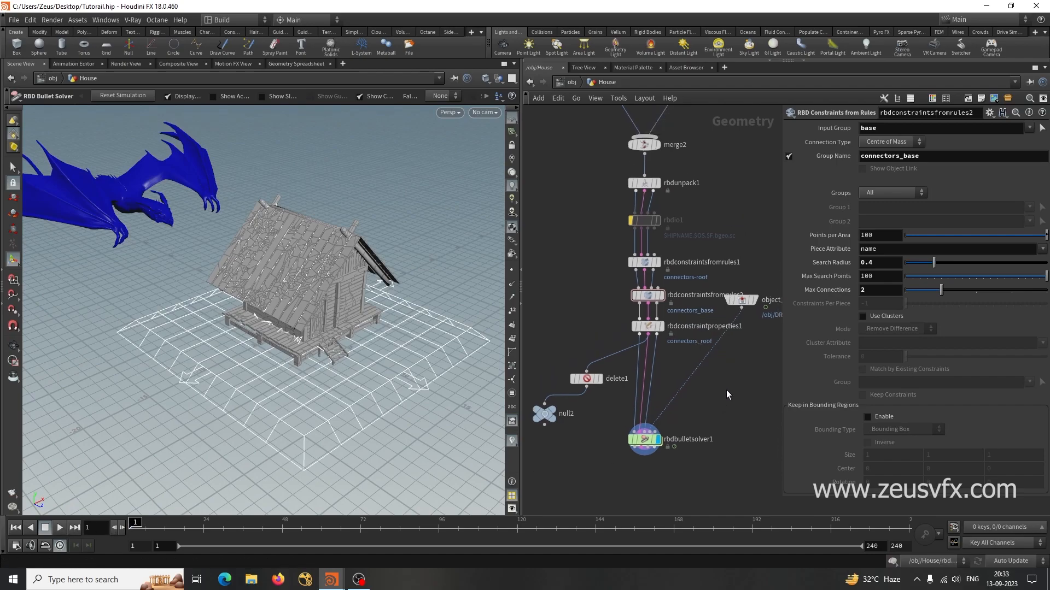
key(Tab)
text(rbd)
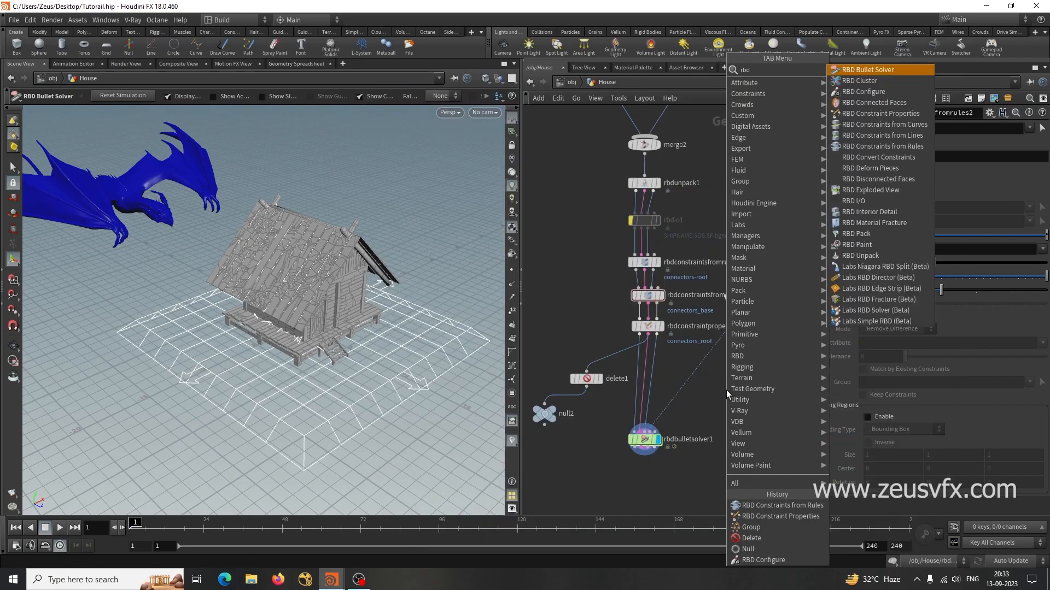
click(895, 114)
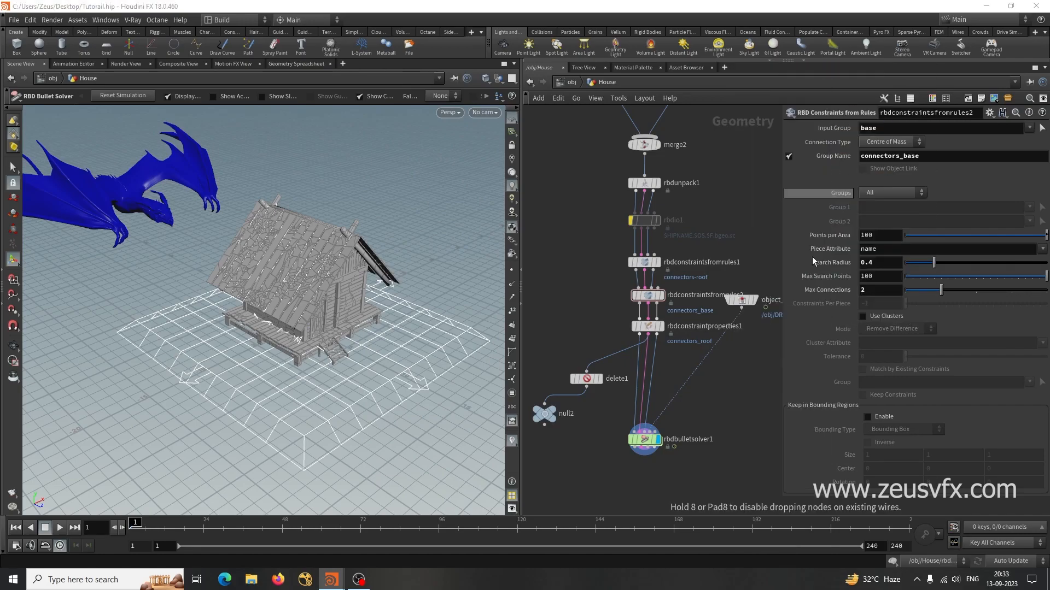
click(648, 363)
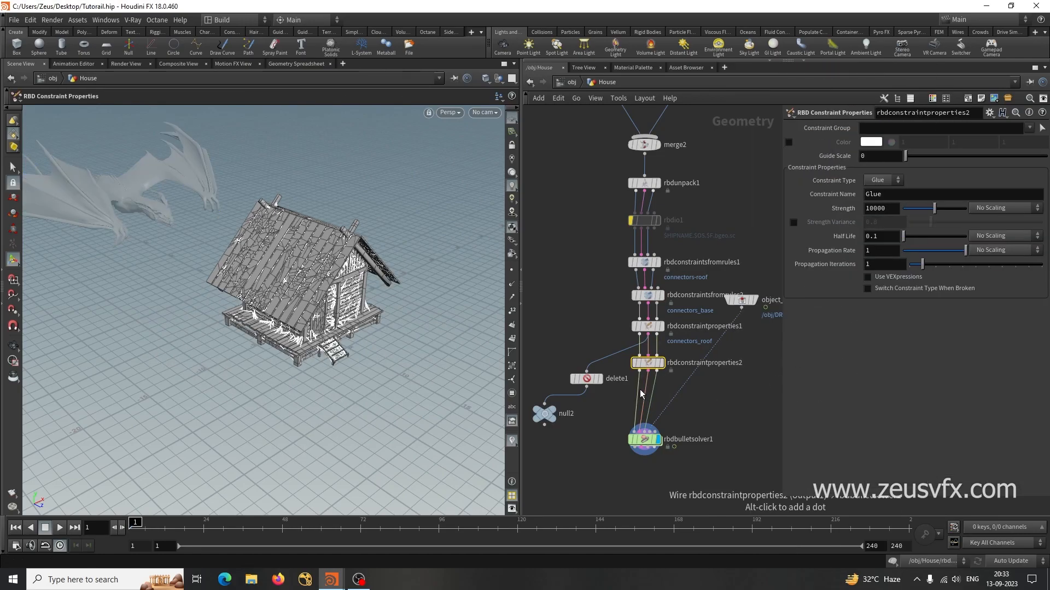
click(1035, 130)
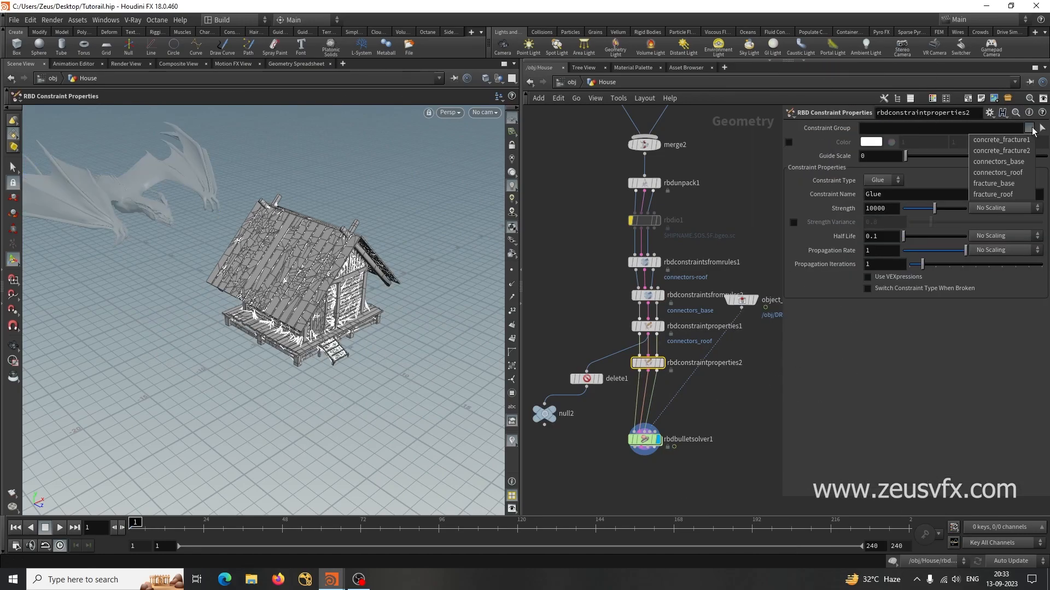
click(1015, 164)
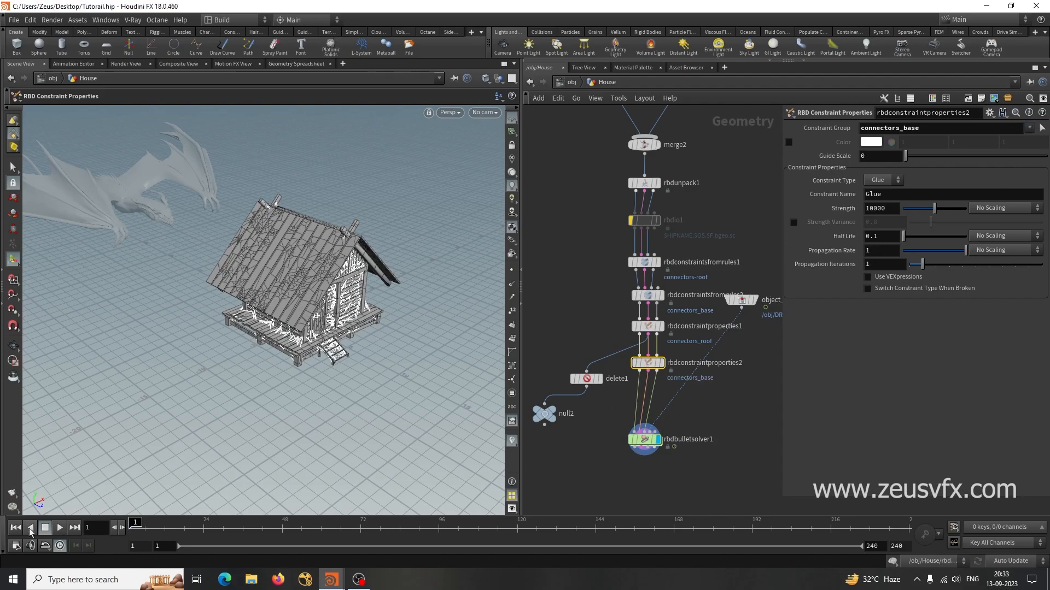
Play the simulation with rbdbulletsolver1 selected, stop it at frame 42 and examine the house debris around the dragon
click(60, 528)
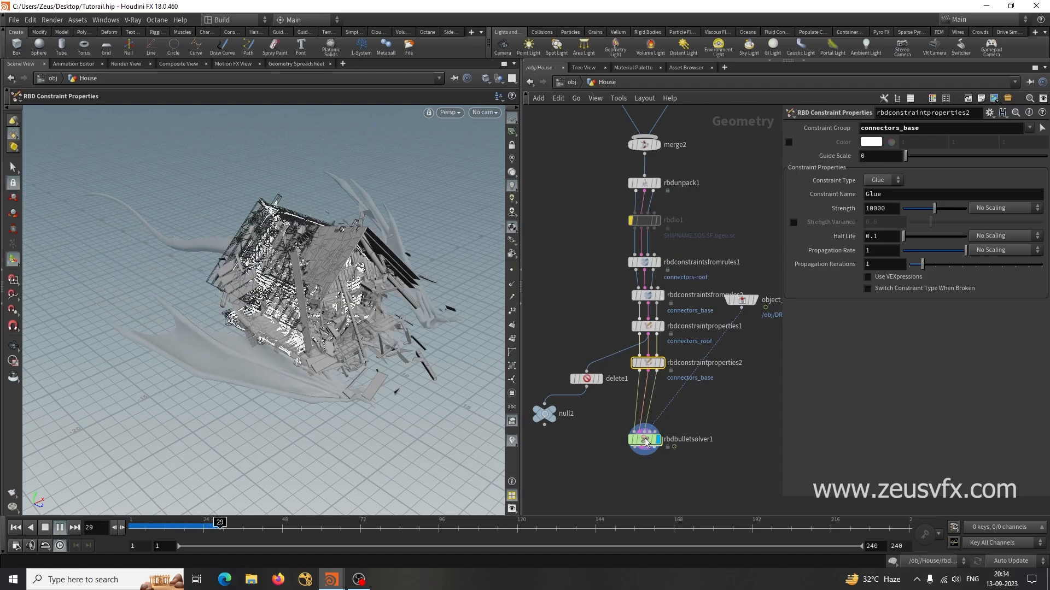
click(647, 442)
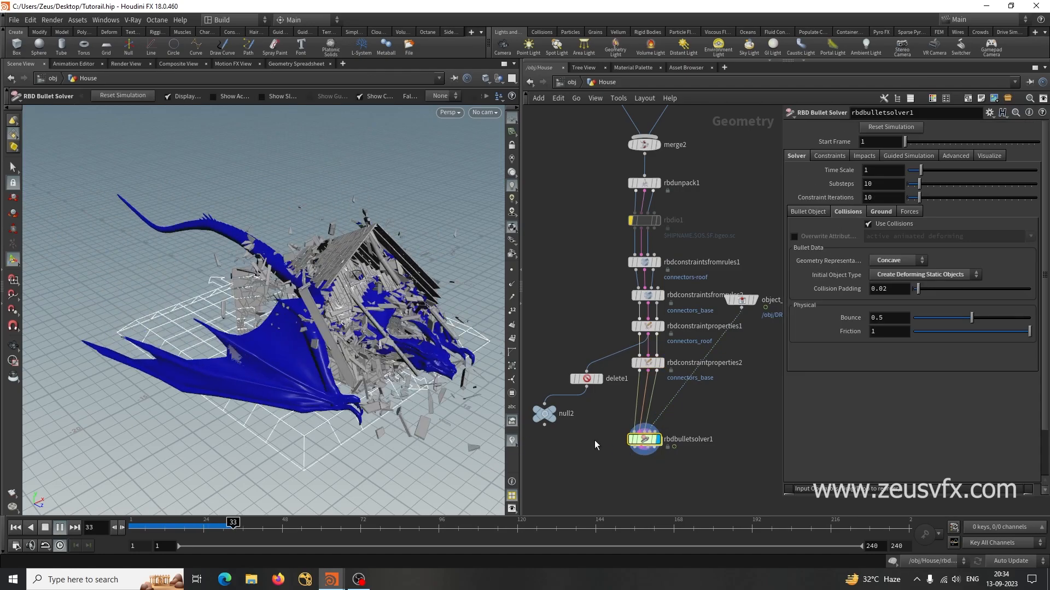
click(45, 530)
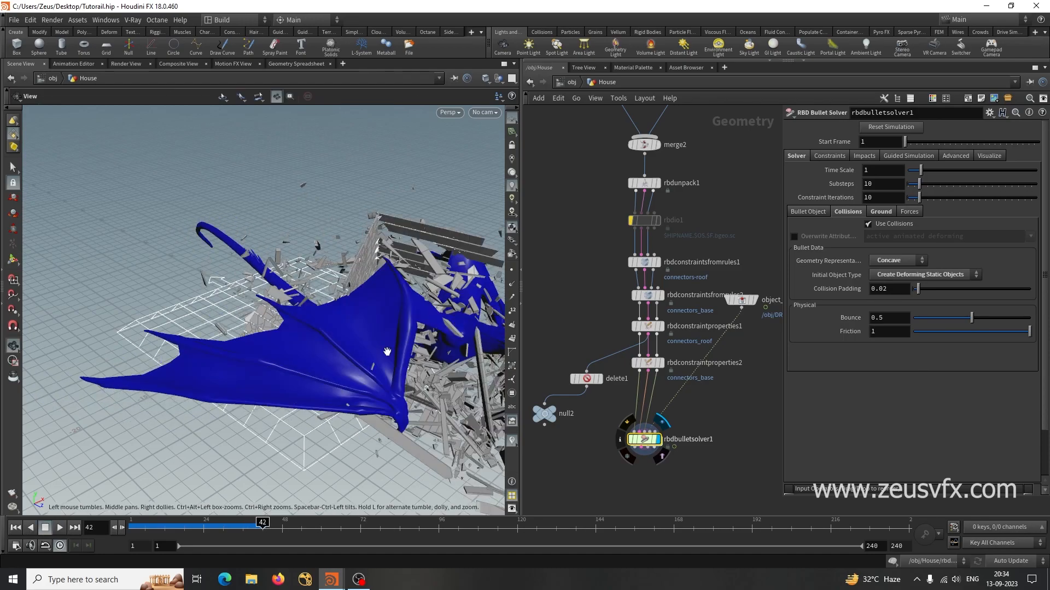
alt+right_drag(387, 352, 276, 370)
alt+drag(344, 432, 266, 404)
alt+right_drag(266, 398, 348, 389)
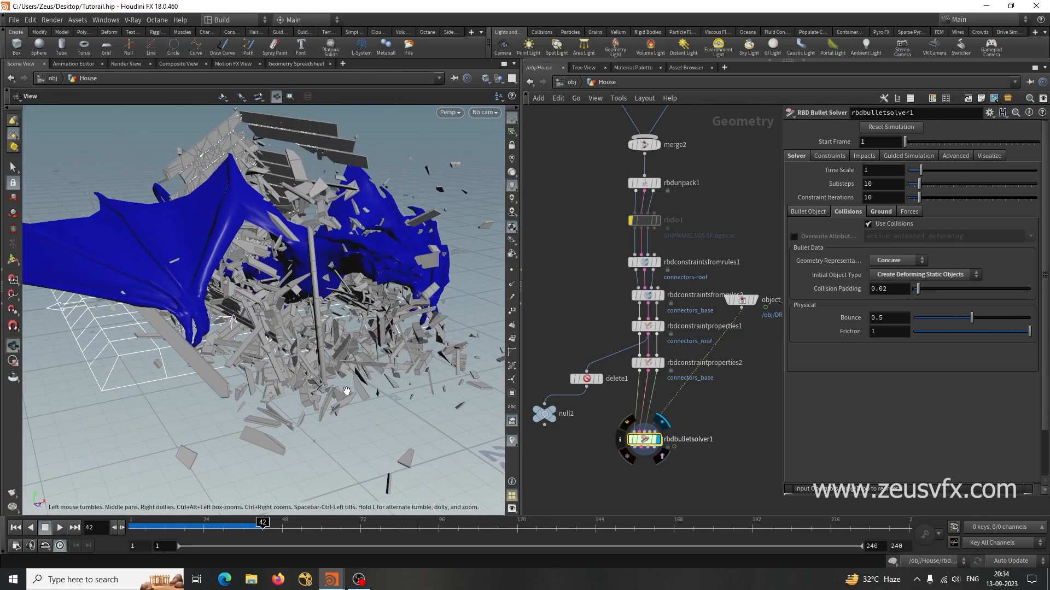
alt+drag(347, 389, 262, 403)
Scrub back to frame 29, examine the breaking roof, walls and base from the other side, and return to the first frame
mouse_move(254, 520)
mouse_down()
mouse_move(174, 521)
mouse_move(260, 515)
mouse_up()
drag(204, 516, 220, 519)
alt+drag(183, 442, 279, 331)
alt+drag(153, 380, 364, 329)
alt+drag(181, 394, 211, 400)
alt+right_drag(281, 392, 229, 377)
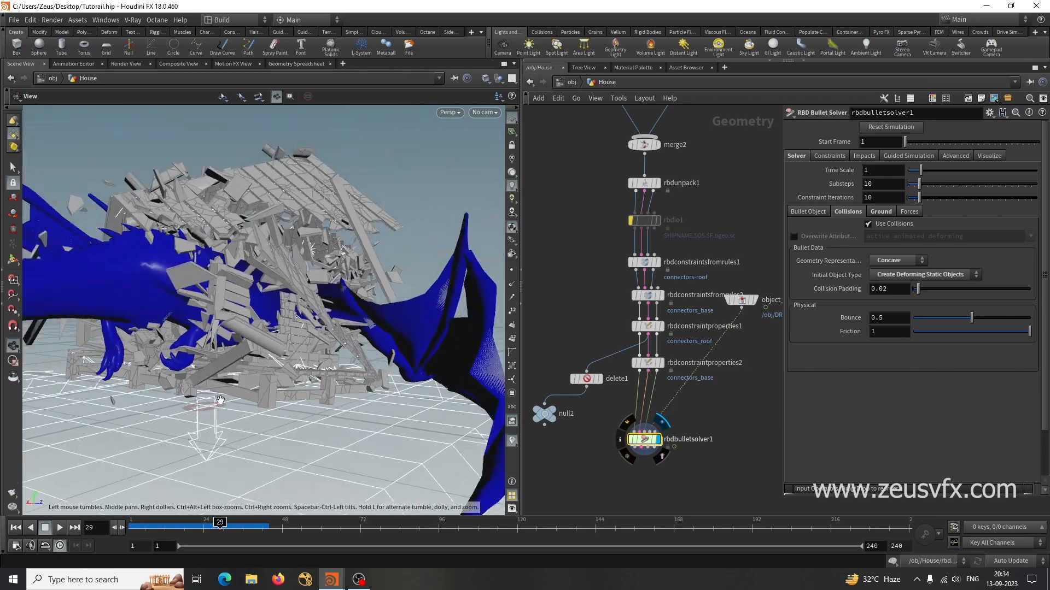
alt+drag(230, 377, 222, 412)
mouse_move(216, 525)
mouse_down()
mouse_move(200, 524)
mouse_move(219, 522)
mouse_up()
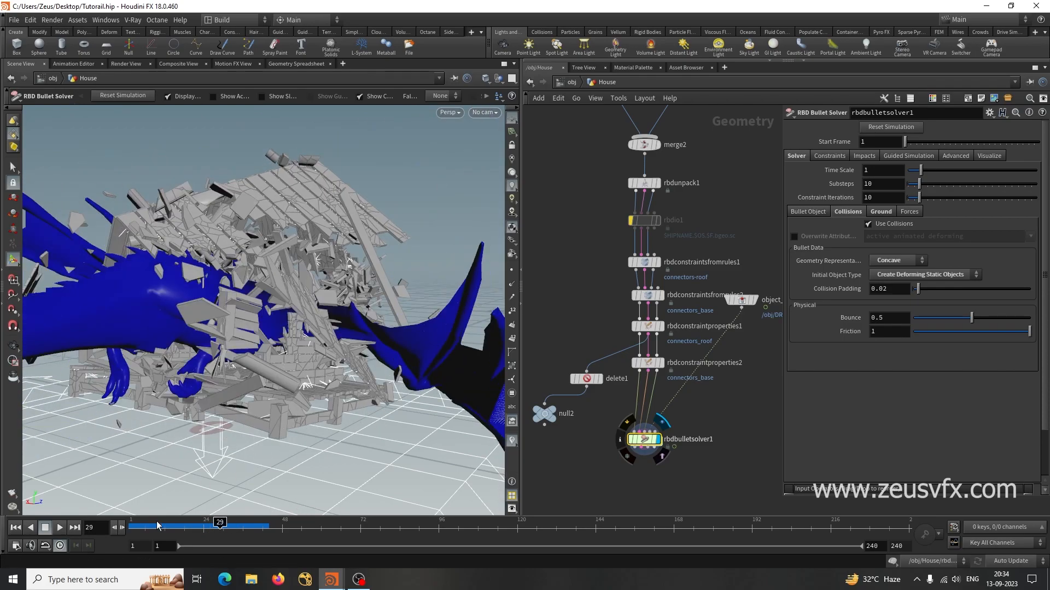
click(160, 524)
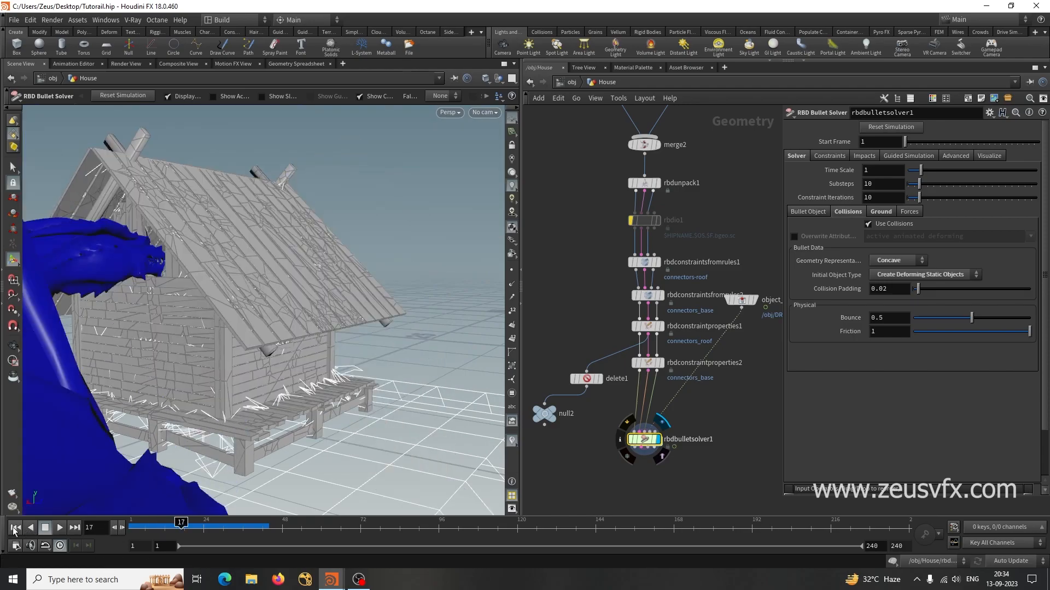
click(15, 528)
Move the dragon's object merge node and rbdbulletsolver1 lower in the network to make room below rbdconstraintproperties2
scroll(633, 384, down, 2)
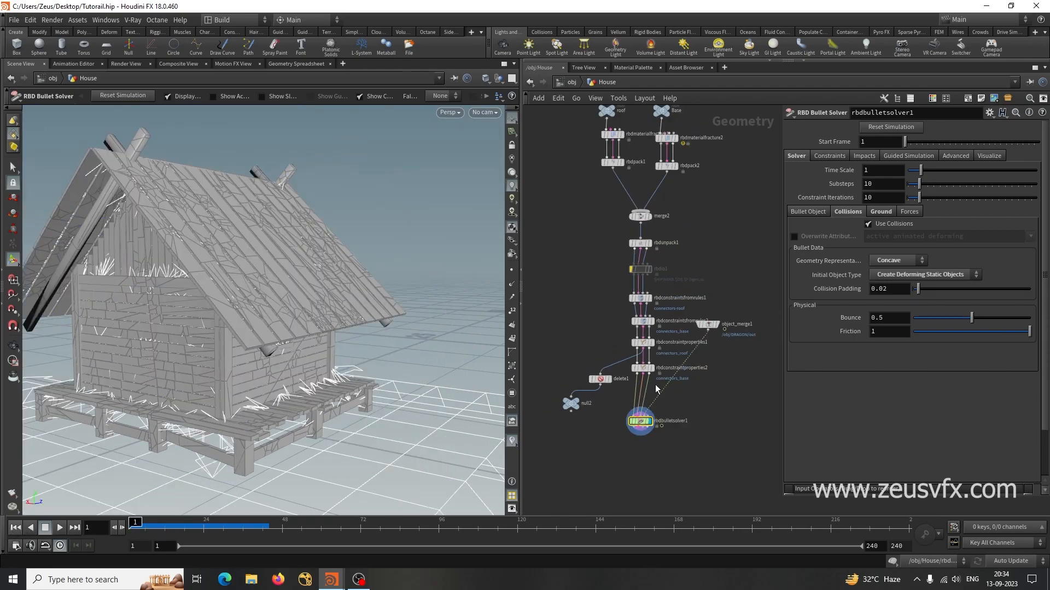
scroll(656, 388, up, 2)
drag(727, 306, 730, 420)
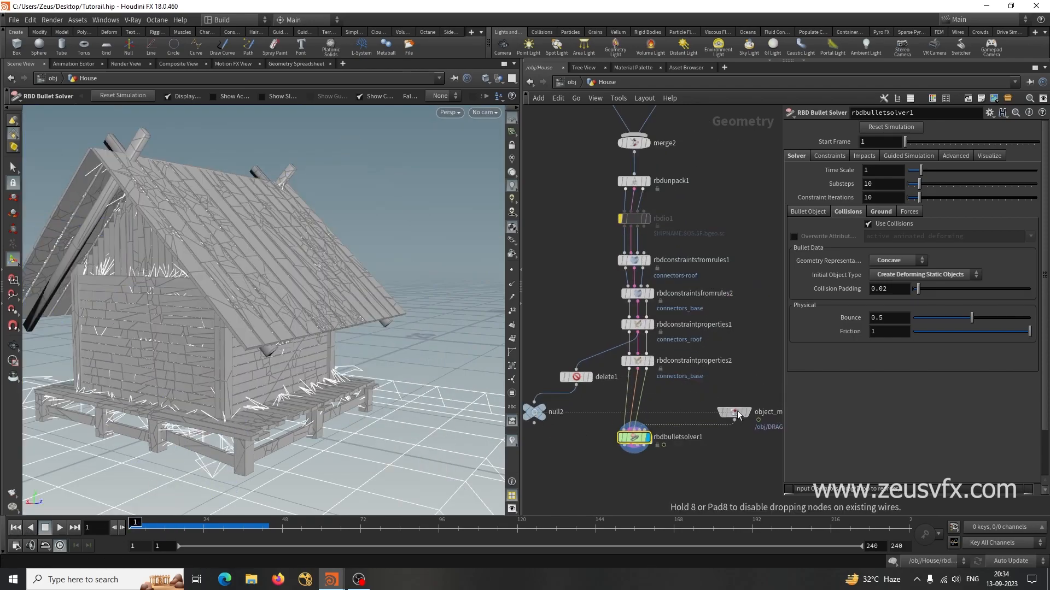
middle_drag(640, 452, 655, 383)
drag(654, 382, 654, 432)
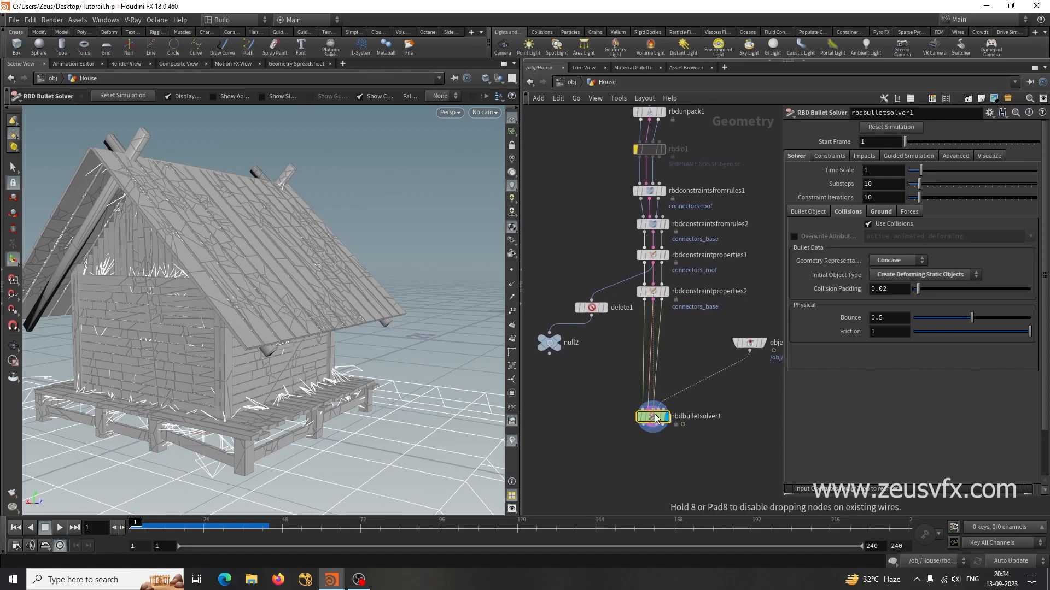
Insert an RBD Configure node between rbdconstraintproperties2 and rbdbulletsolver1
middle_drag(684, 343, 680, 405)
key(Tab)
text(rbd)
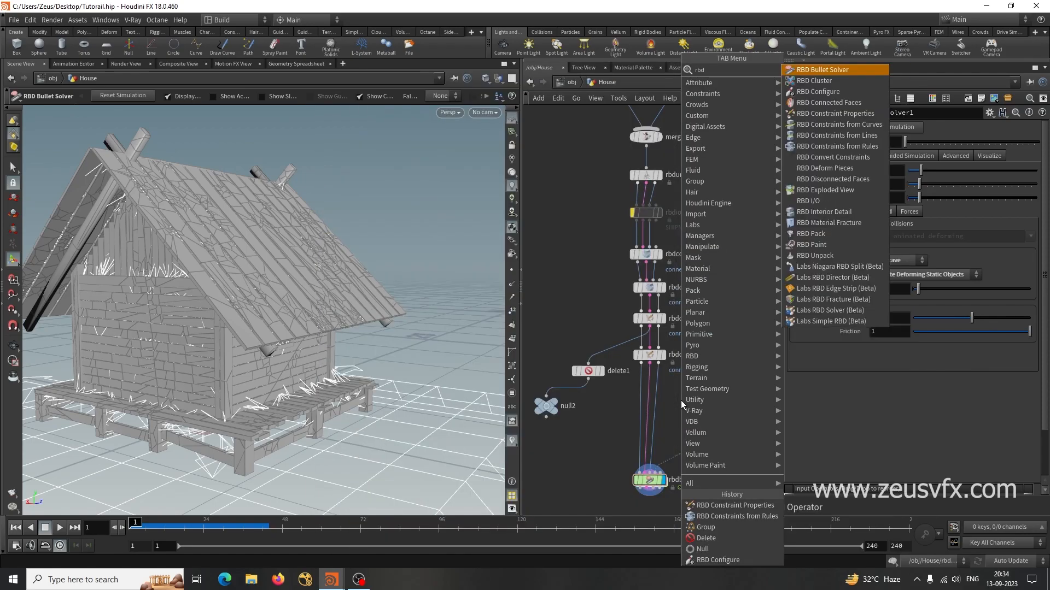
click(827, 92)
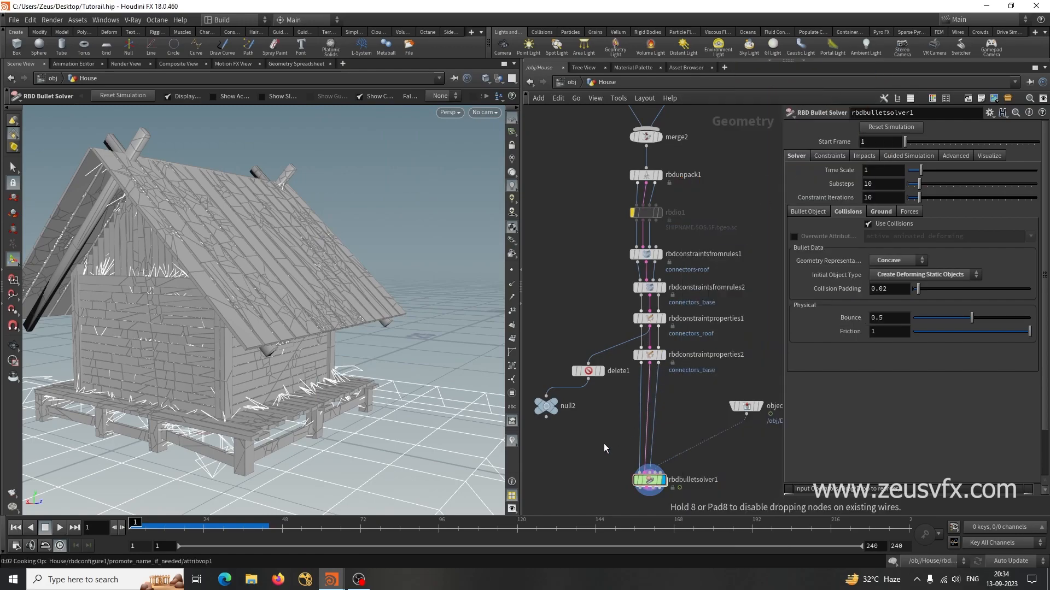
click(653, 402)
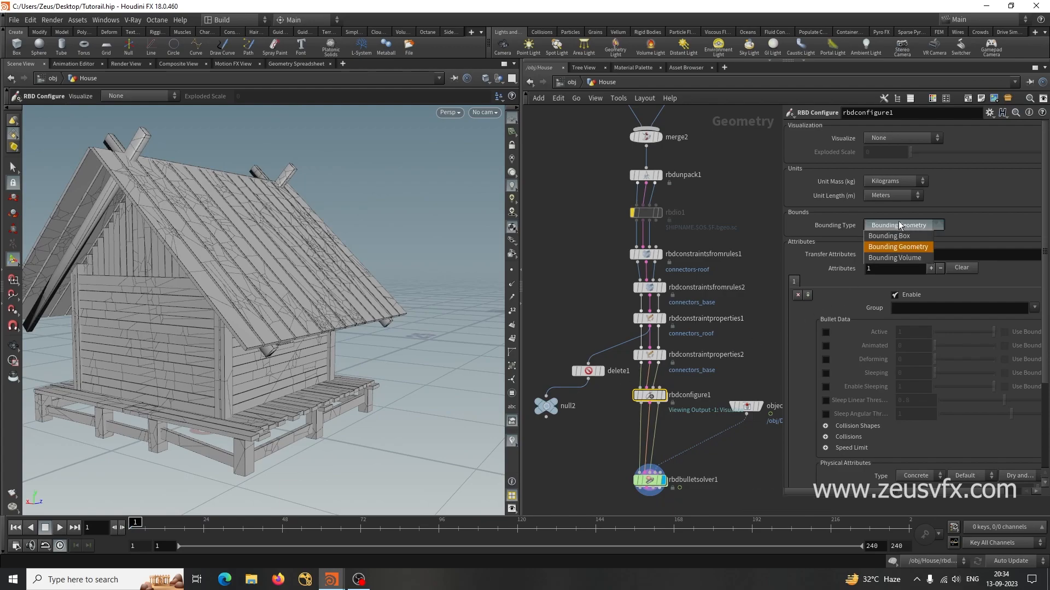
Set rbdconfigure1's Bounding Type to Bounding Box, enable the Active attribute with Use Bound, and visualize Active
click(891, 240)
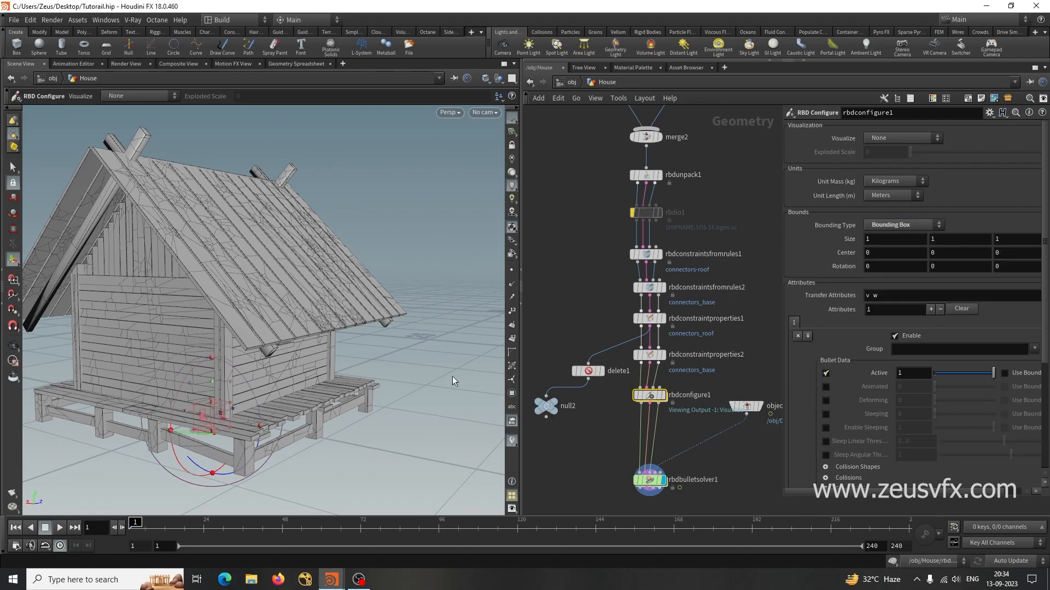
click(886, 139)
click(884, 162)
alt+drag(408, 310, 338, 342)
alt+right_drag(354, 341, 295, 352)
alt+drag(295, 351, 244, 358)
alt+middle_drag(244, 357, 258, 319)
alt+right_drag(258, 319, 318, 354)
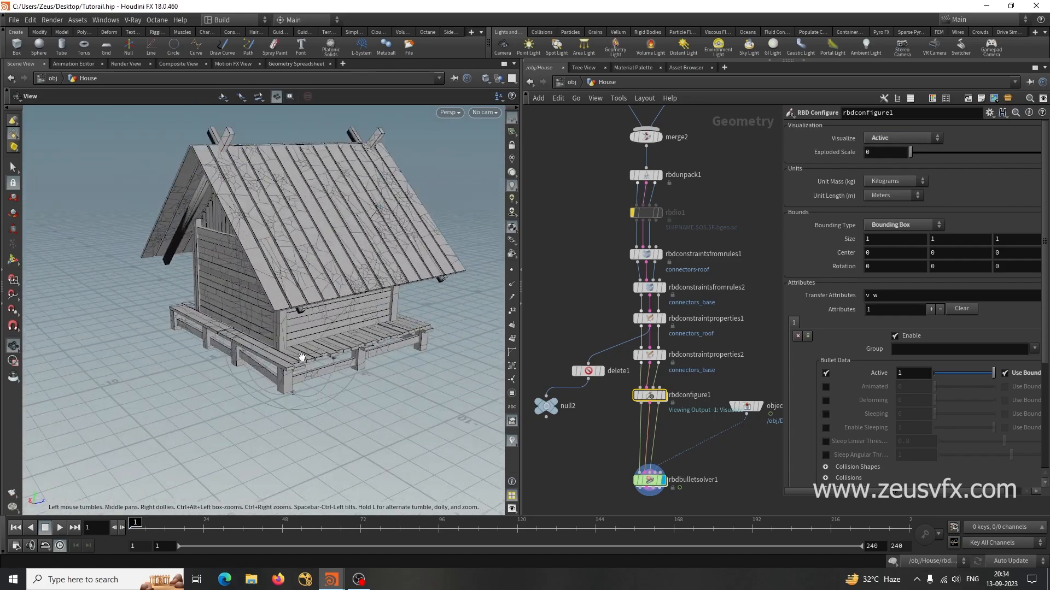
alt+drag(318, 354, 316, 351)
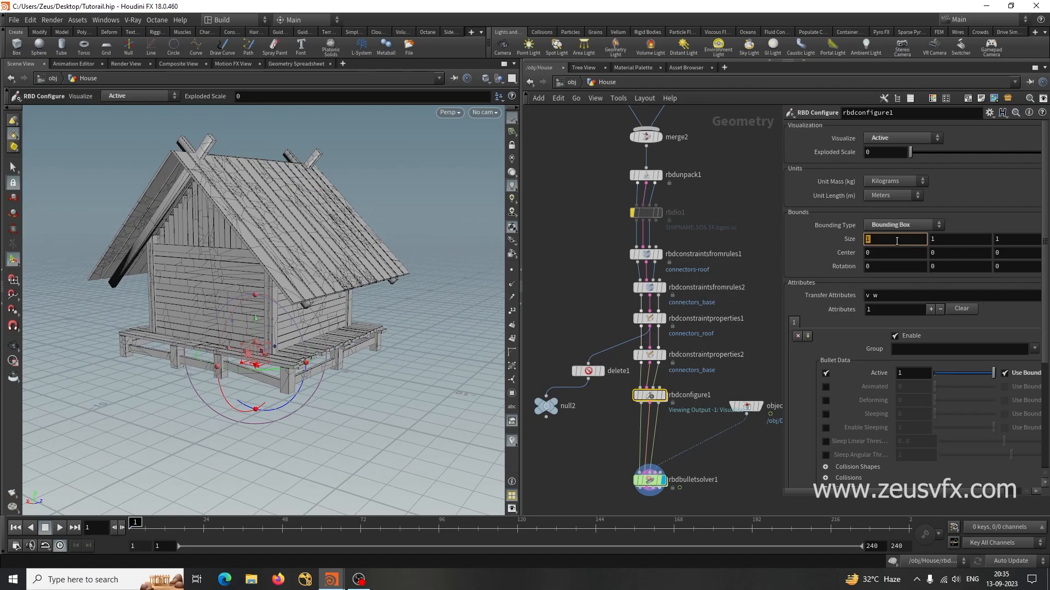
Set the bounding box size to 20 × 3 × 20 so it surrounds the house base
click(1026, 238)
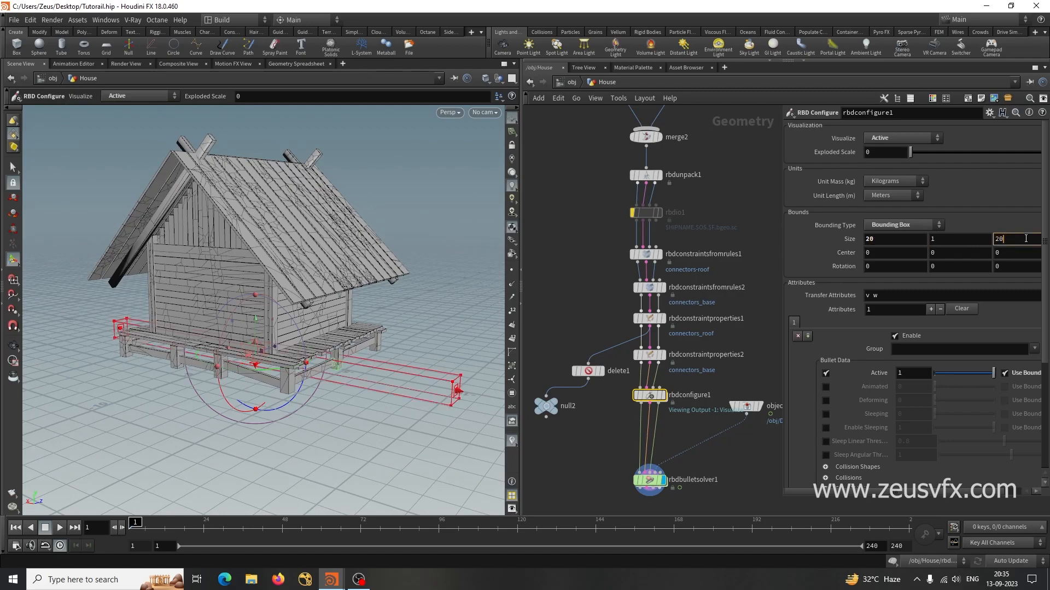
key(Return)
alt+drag(429, 308, 385, 403)
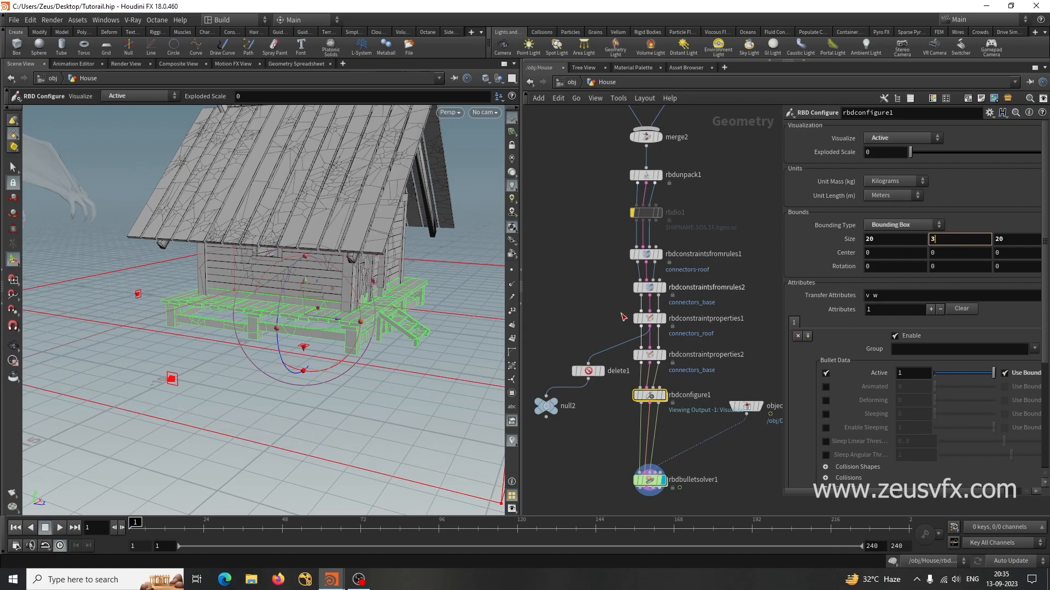
drag(348, 356, 349, 355)
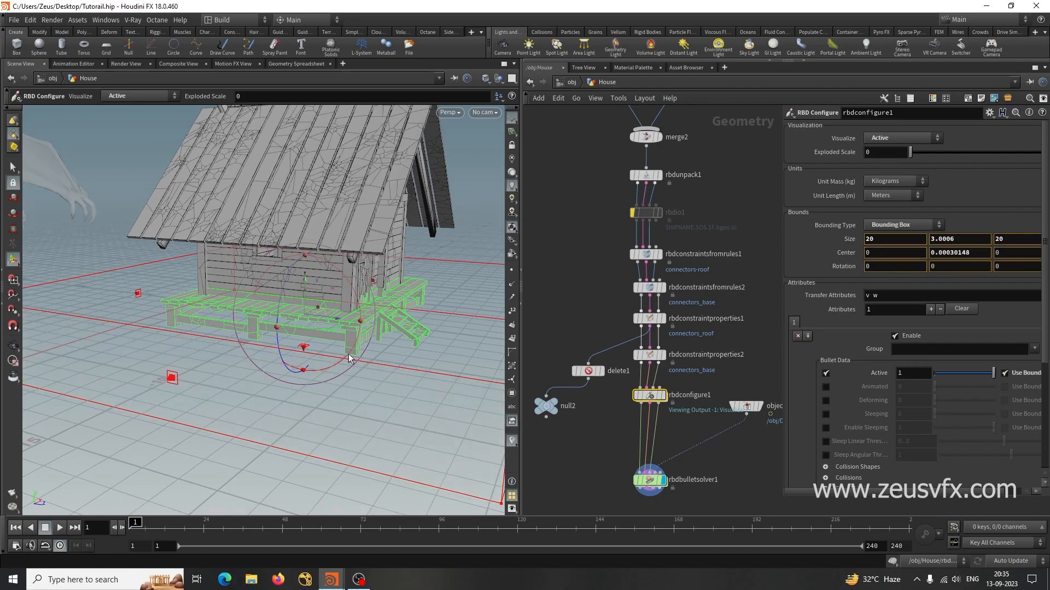
key(ctrl+z)
key(Escape)
drag(448, 237, 312, 362)
key(Return)
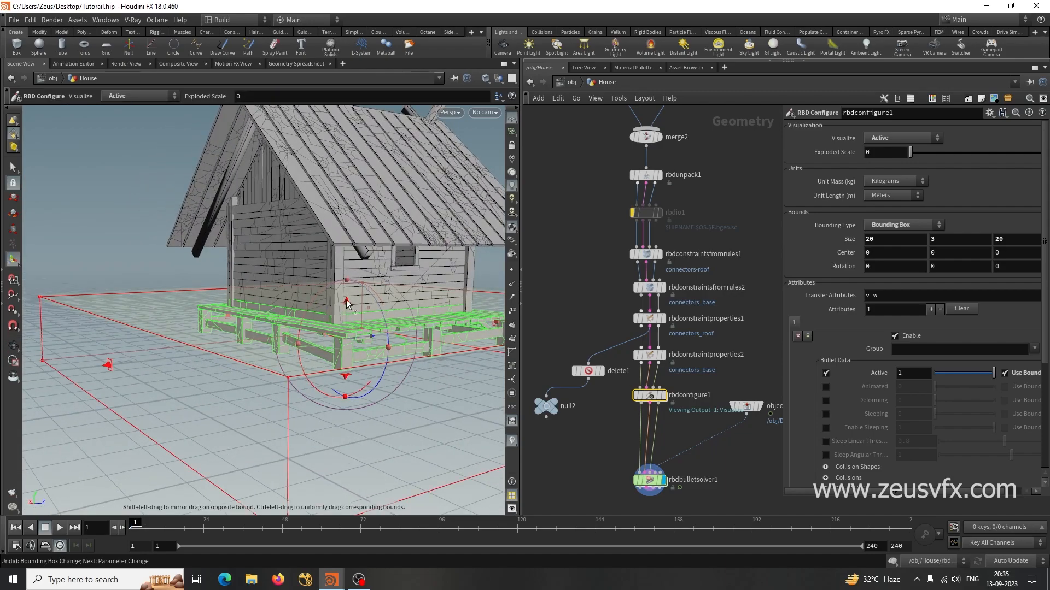
Lower the bounding box's upper face beneath the house floor, giving a height of about 2.43 and a Y center of about -0.28
mouse_move(346, 300)
mouse_down()
mouse_move(345, 315)
mouse_move(348, 307)
mouse_up()
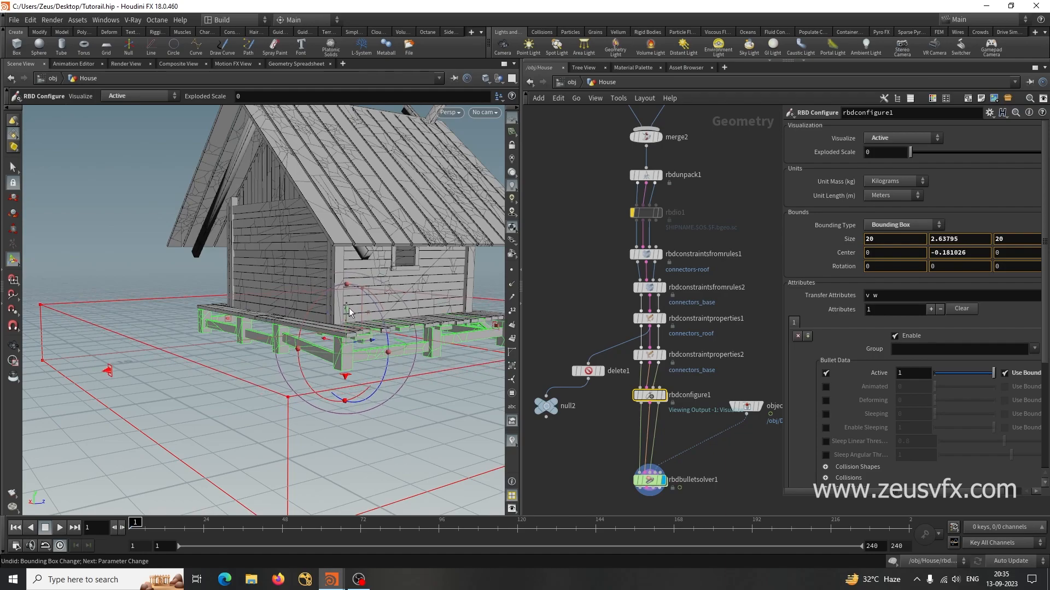
drag(347, 315, 344, 318)
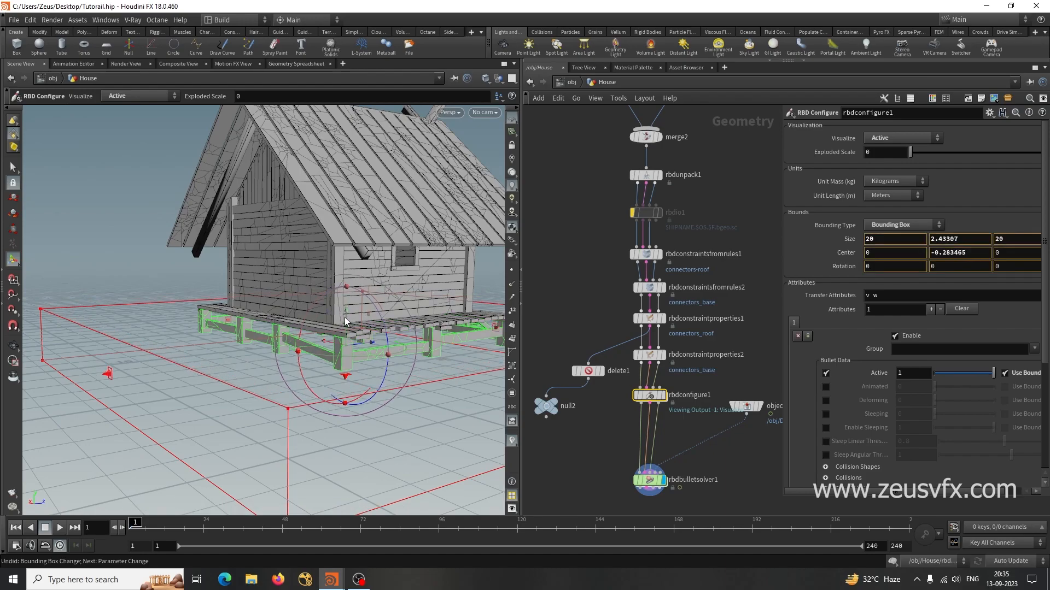
alt+drag(295, 363, 398, 363)
alt+right_drag(398, 363, 397, 432)
alt+drag(397, 432, 293, 434)
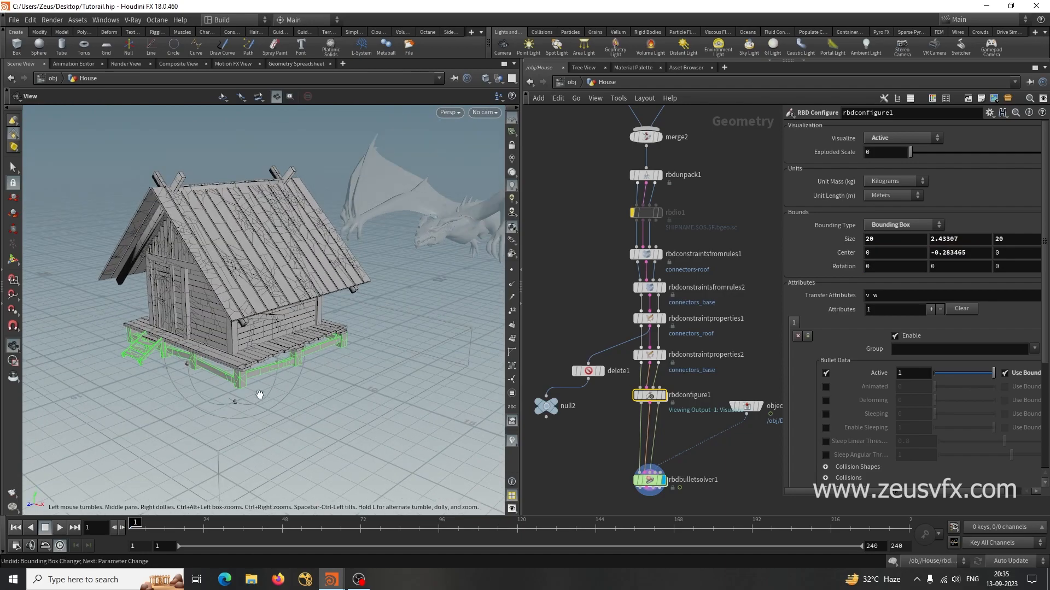
key(Return)
Set Active to 0 for the pieces inside the bounding box and check the effect on rbdbulletsolver1
drag(994, 375, 789, 378)
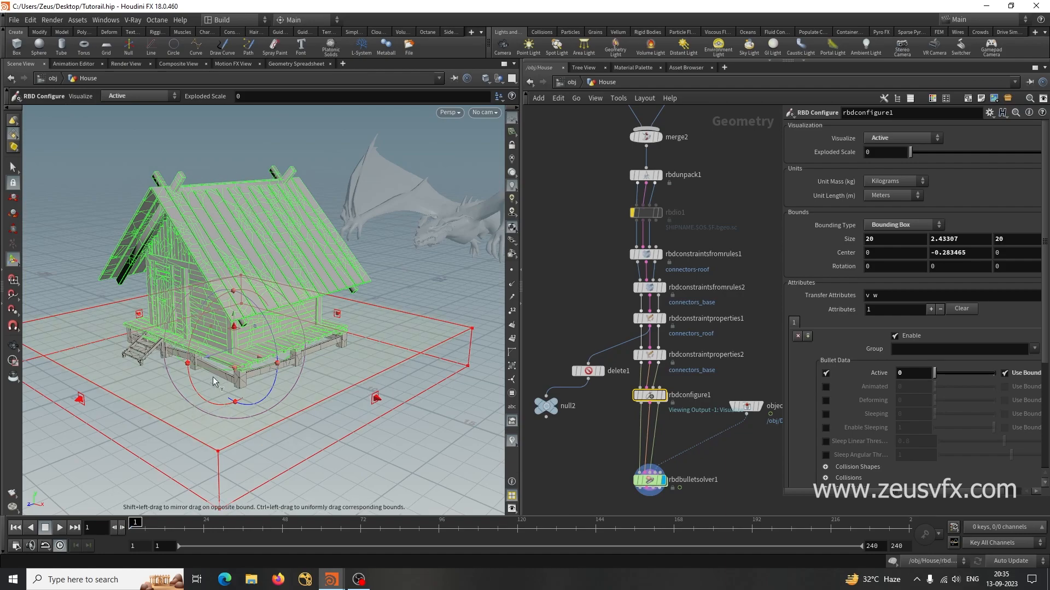
click(581, 251)
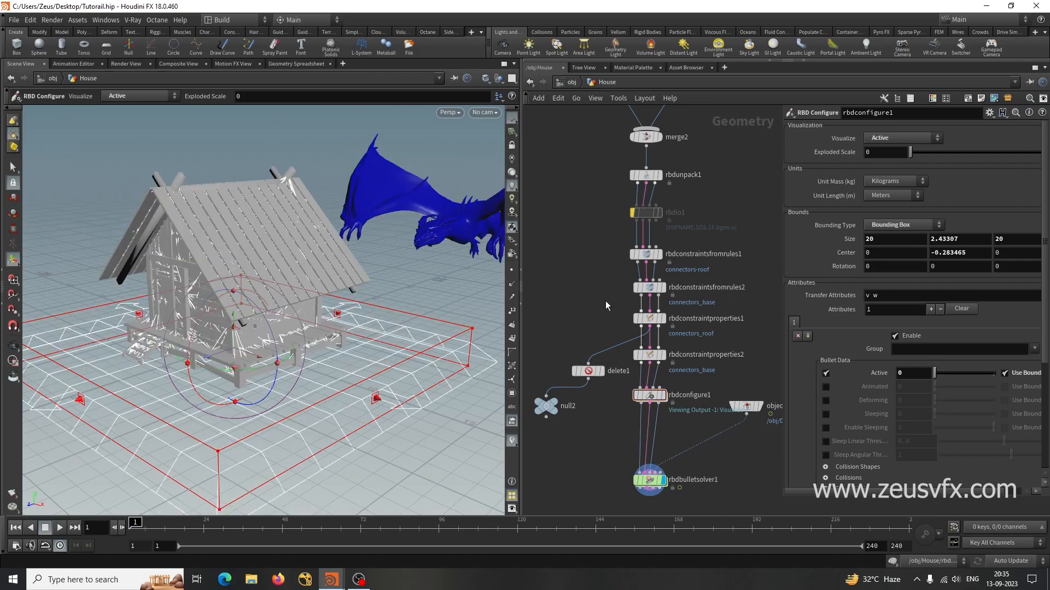
scroll(613, 318, down, 3)
click(639, 432)
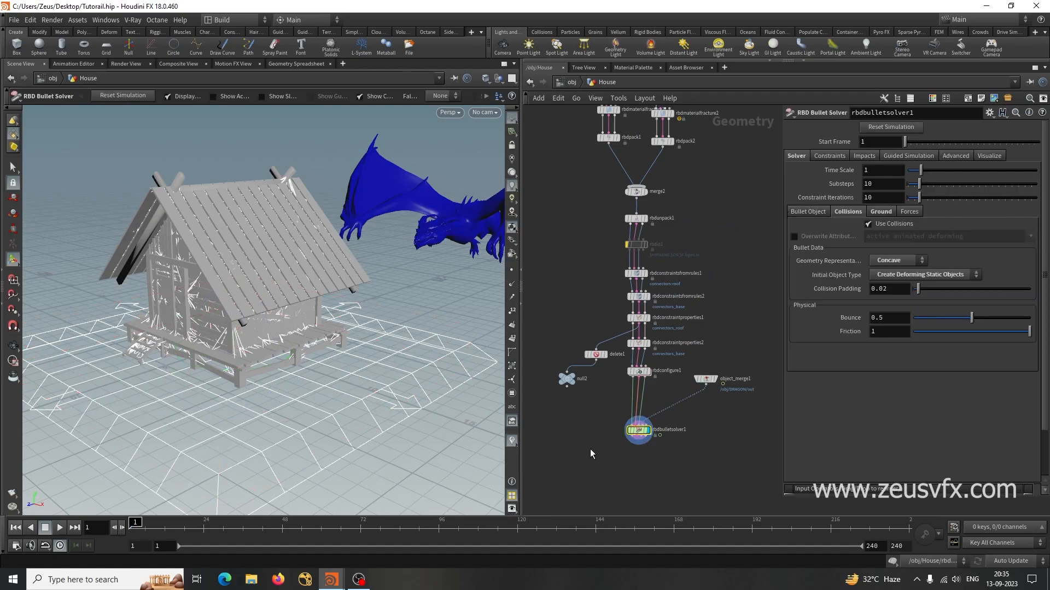
Set the physical attribute type of rbdconfigure1 to Wood, keeping the Default variety
scroll(637, 382, up, 3)
click(655, 392)
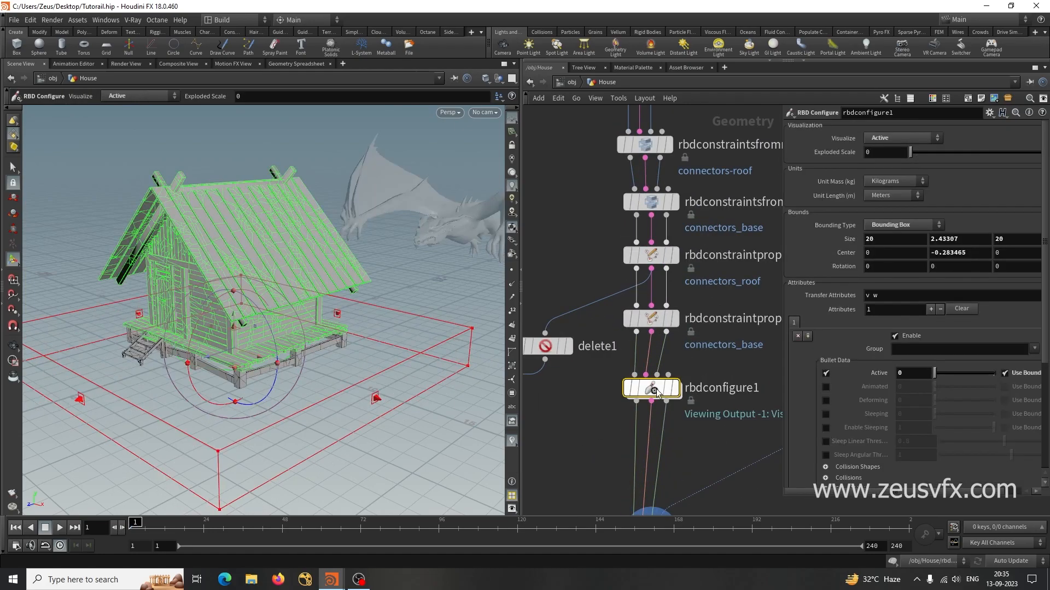
scroll(843, 342, down, 4)
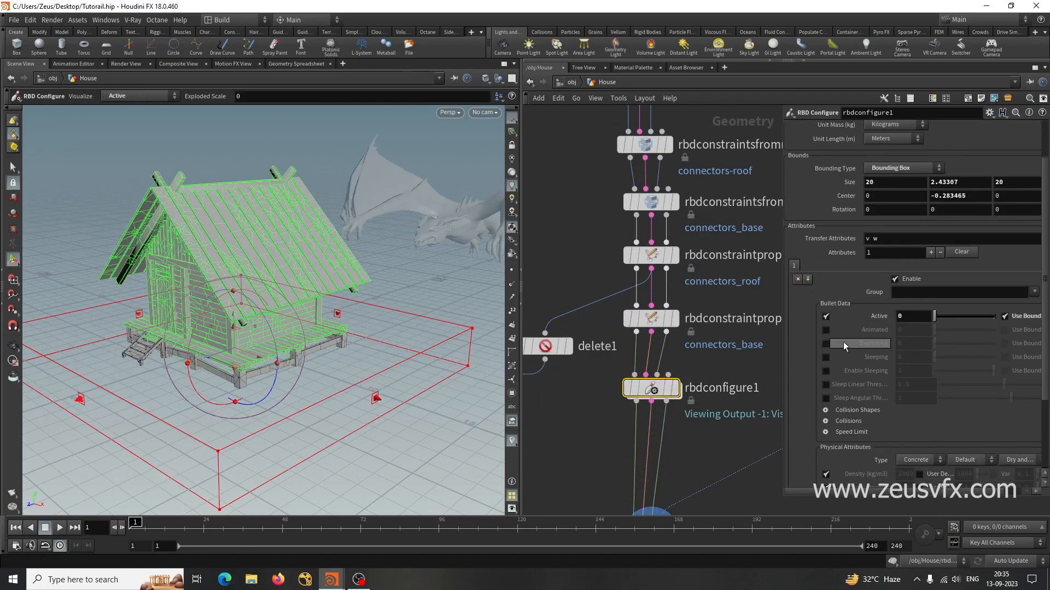
click(912, 405)
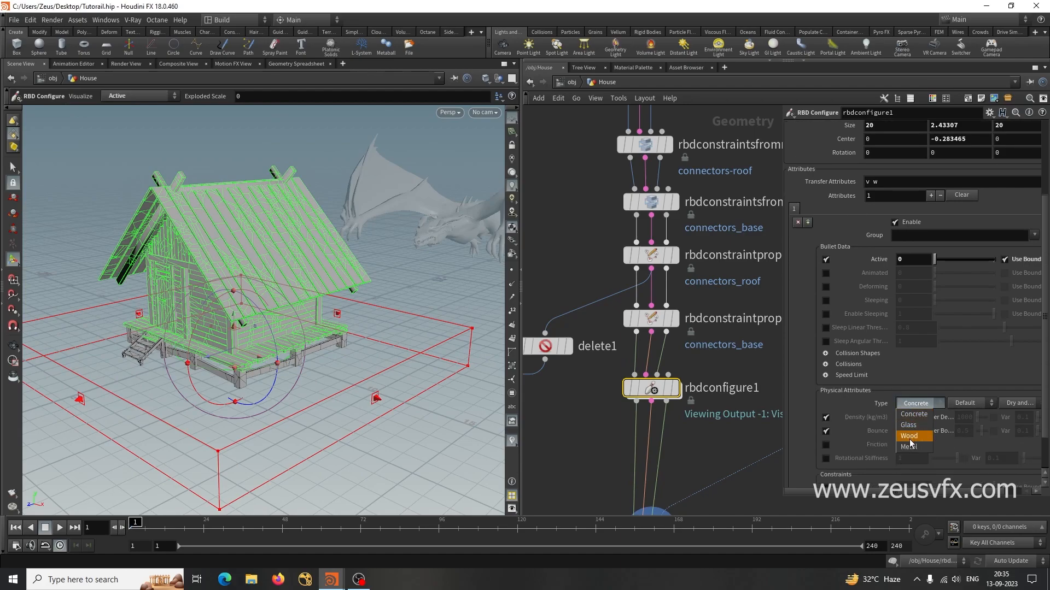
click(908, 436)
click(971, 404)
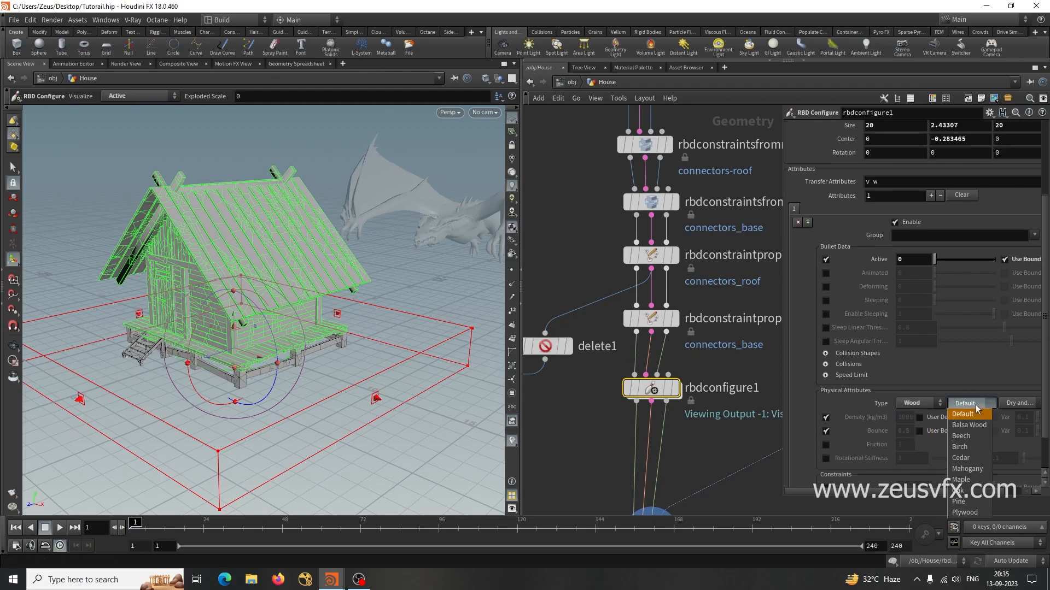
click(818, 403)
scroll(805, 340, up, 3)
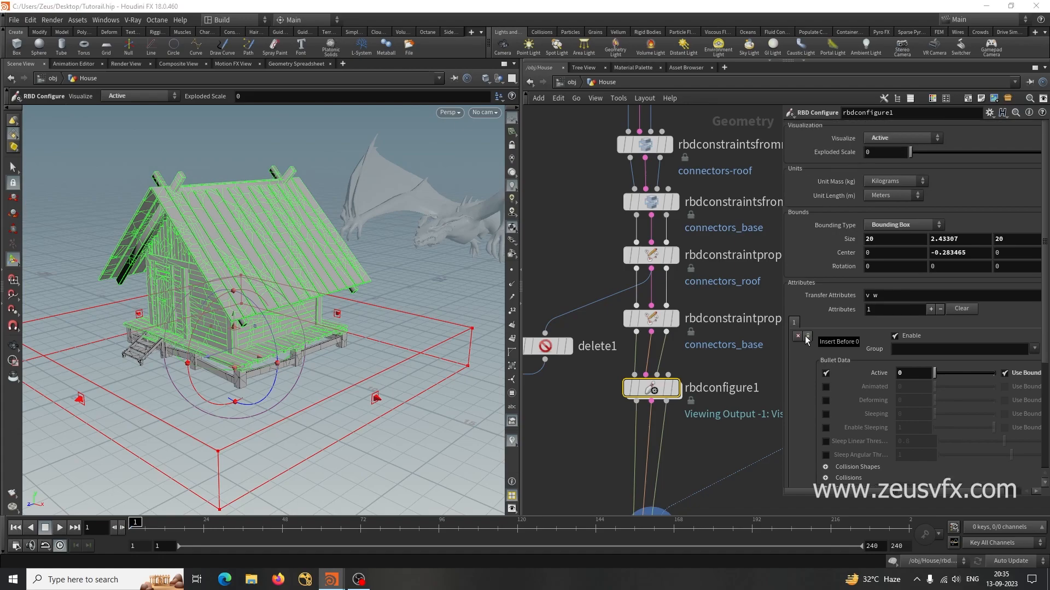
Set rbdconfigure1's Visualize option to None and view the house from the other side
click(902, 138)
click(880, 144)
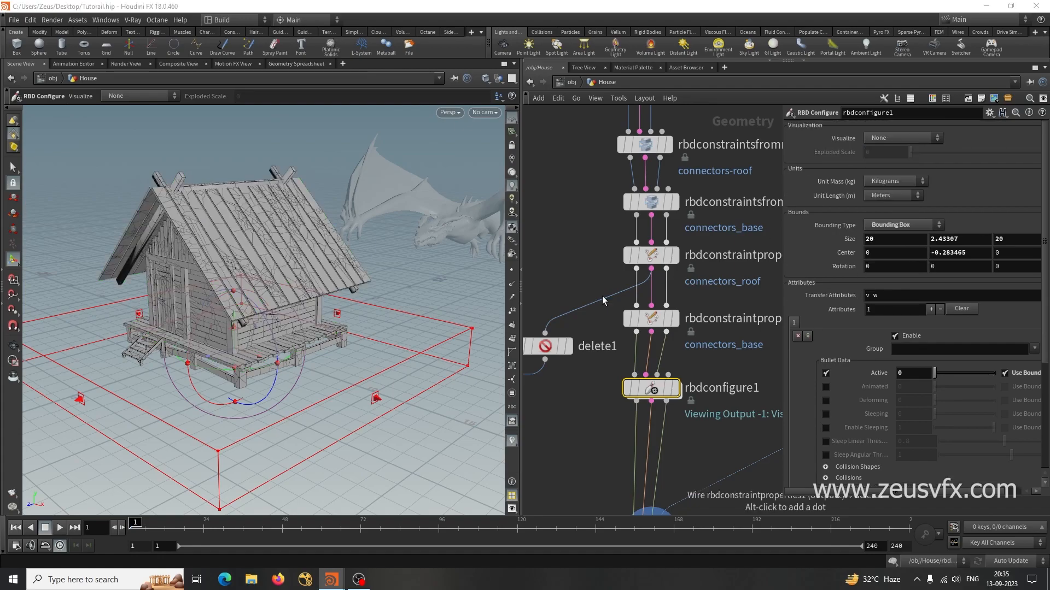
key(Escape)
drag(306, 367, 342, 392)
click(577, 481)
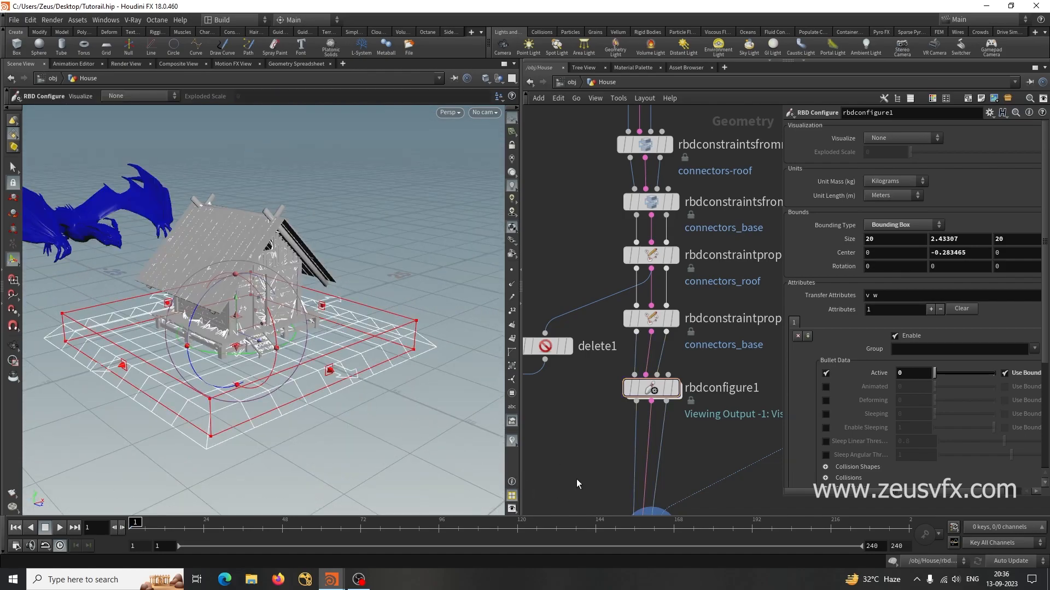
Disable Display Visualization Geometry on rbdbulletsolver1, play the simulation and stop it at frame 46
middle_drag(576, 479, 579, 384)
click(651, 448)
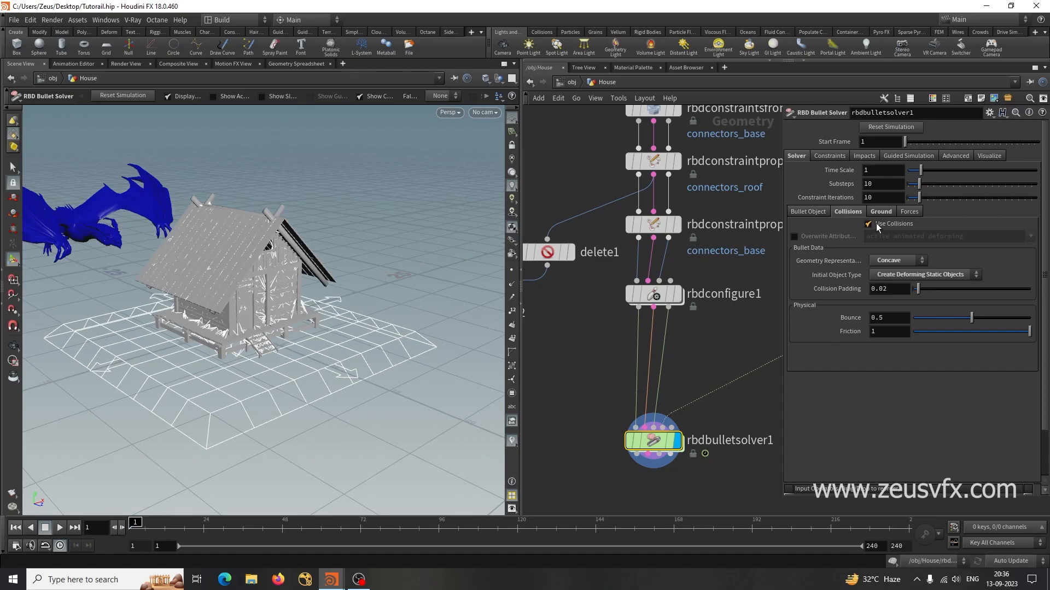
click(991, 156)
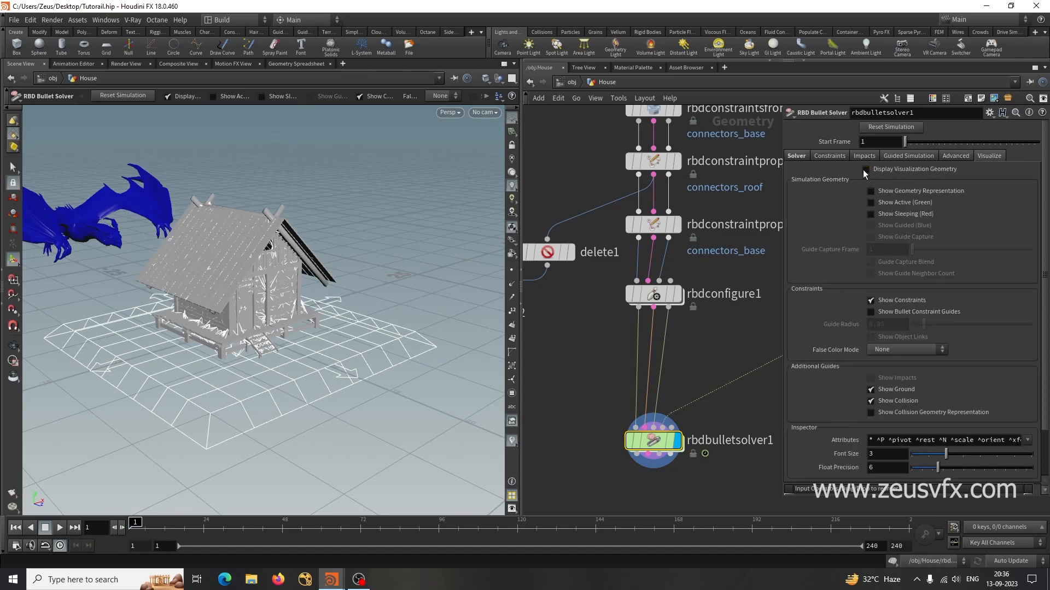
click(864, 169)
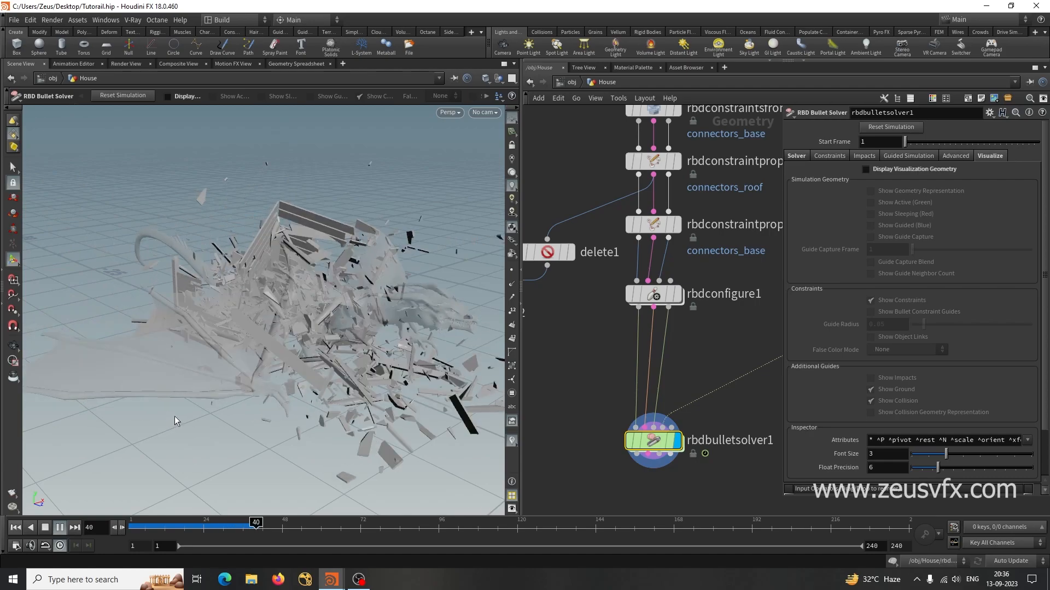
click(47, 531)
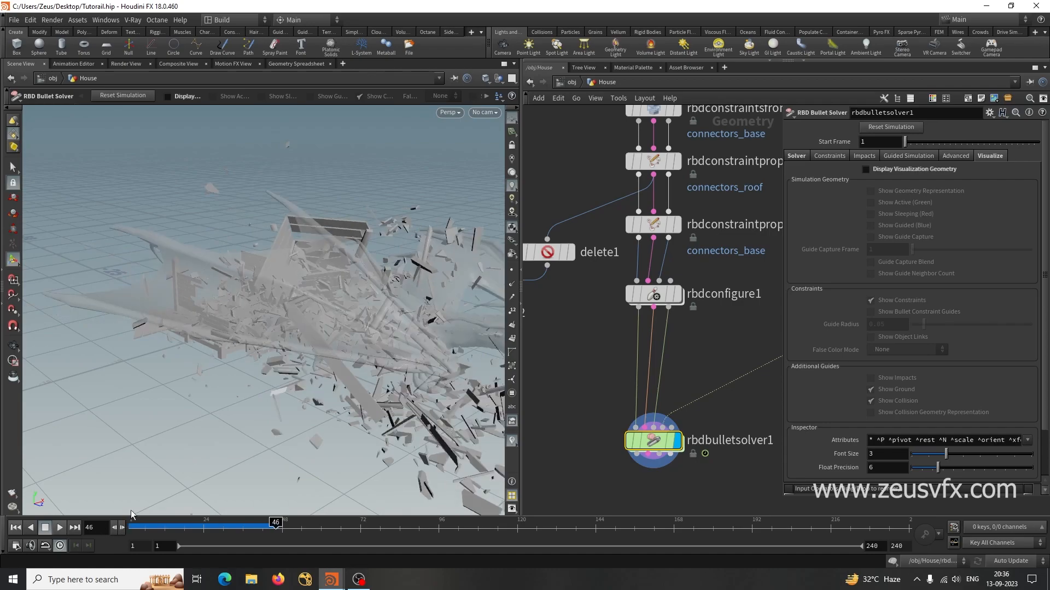
Scrub back to around frame 30 and examine the breaking walls, roof and debris from several angles
mouse_move(275, 525)
mouse_down()
mouse_move(159, 523)
mouse_move(265, 532)
mouse_move(180, 516)
mouse_move(196, 520)
mouse_up()
drag(283, 412, 254, 414)
right_drag(254, 414, 304, 356)
middle_drag(303, 356, 253, 483)
drag(253, 483, 214, 388)
drag(194, 522, 223, 518)
alt+drag(219, 350, 290, 335)
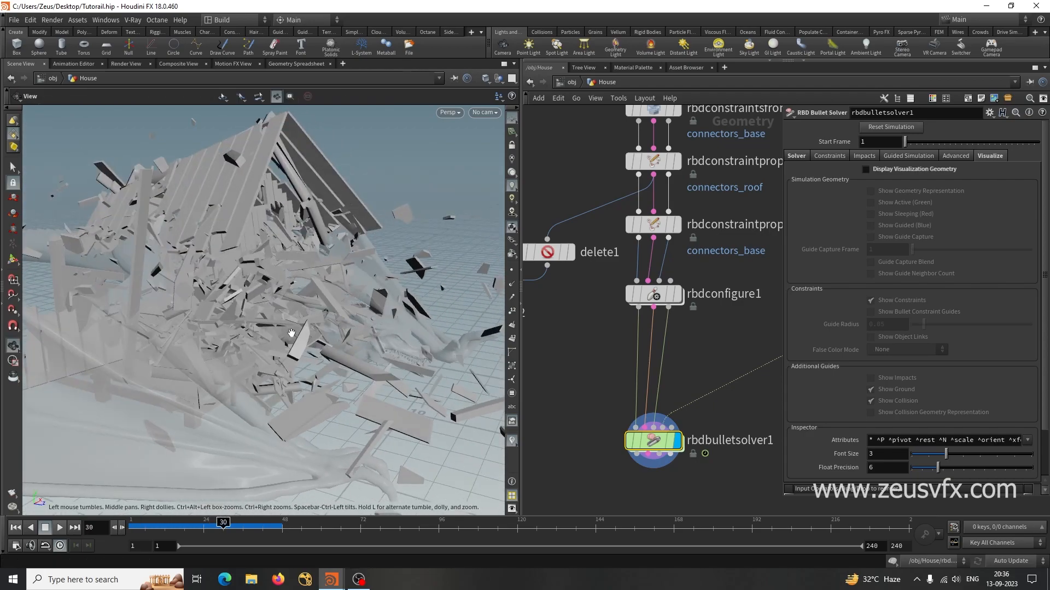
alt+drag(235, 199, 212, 250)
key(Return)
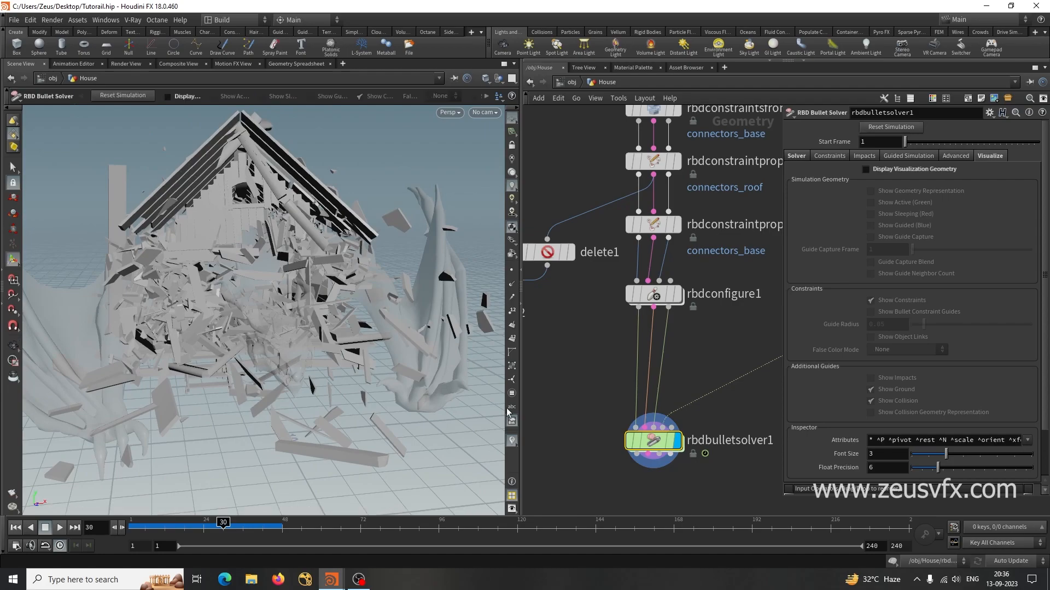
Return to the first frame and insert an RBD Constraints from Rules node between rbdio1 and rbdconstraintsfromrules1
scroll(618, 431, down, 2)
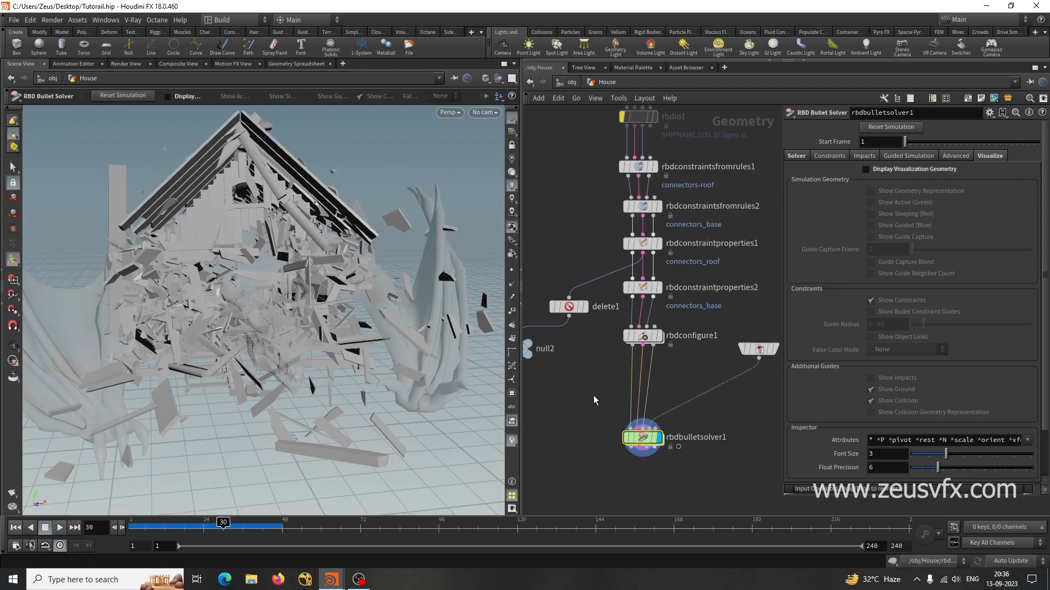
middle_drag(575, 227, 625, 339)
scroll(569, 226, down, 2)
click(15, 528)
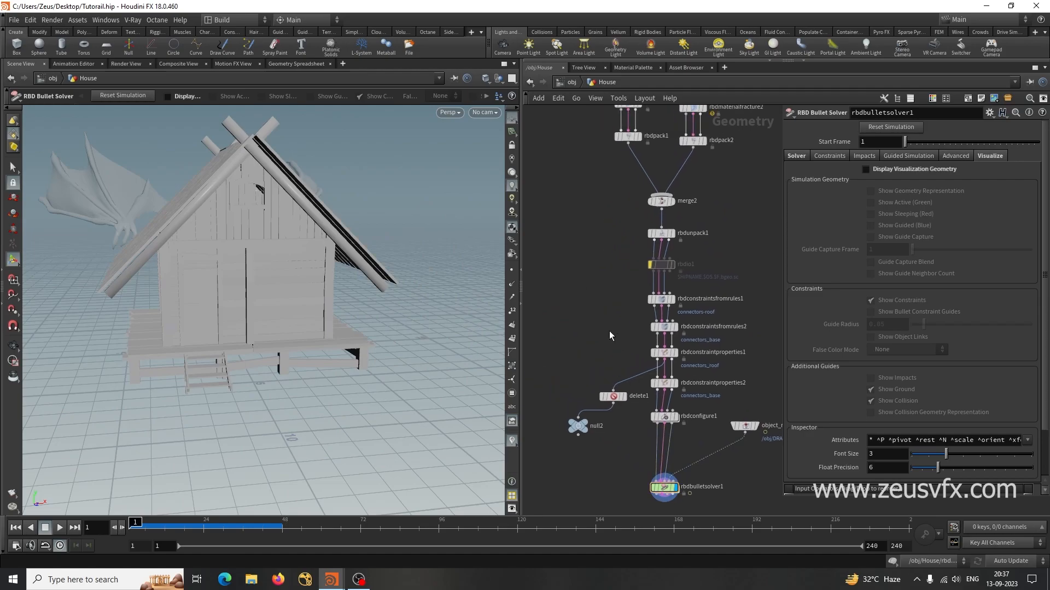
key(Tab)
text(rbd)
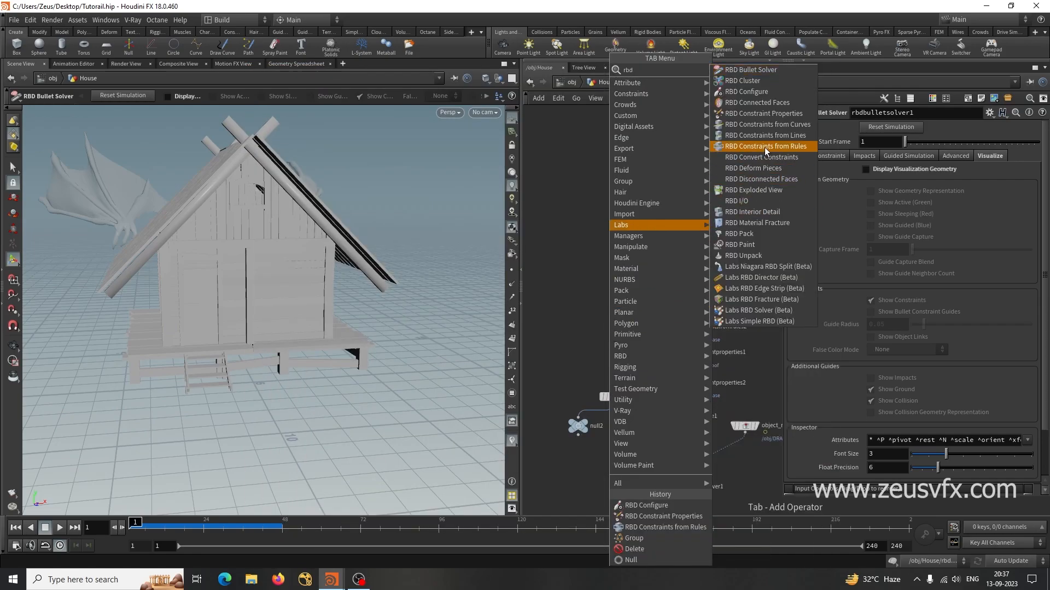
click(764, 146)
scroll(686, 346, up, 3)
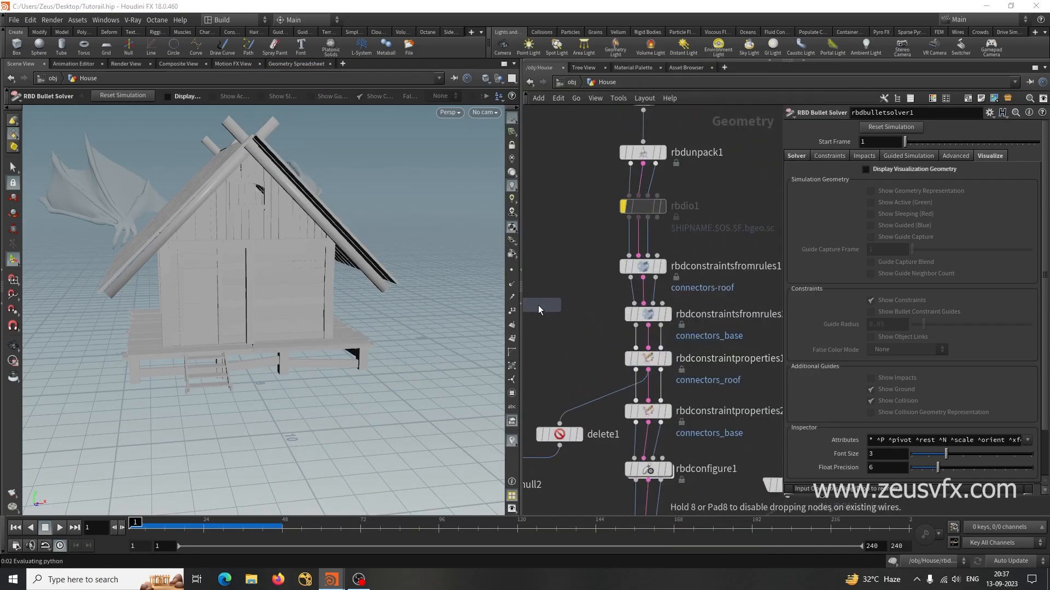
click(642, 233)
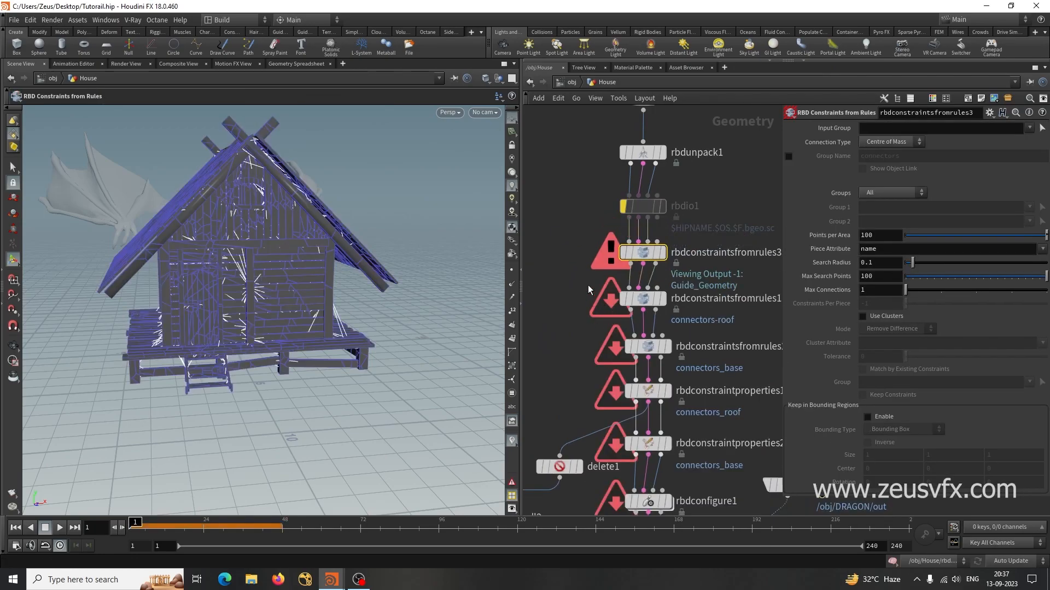
Bypass the rbdconfigure1 node
scroll(588, 290, down, 3)
scroll(616, 443, up, 3)
click(608, 387)
middle_drag(567, 232, 591, 330)
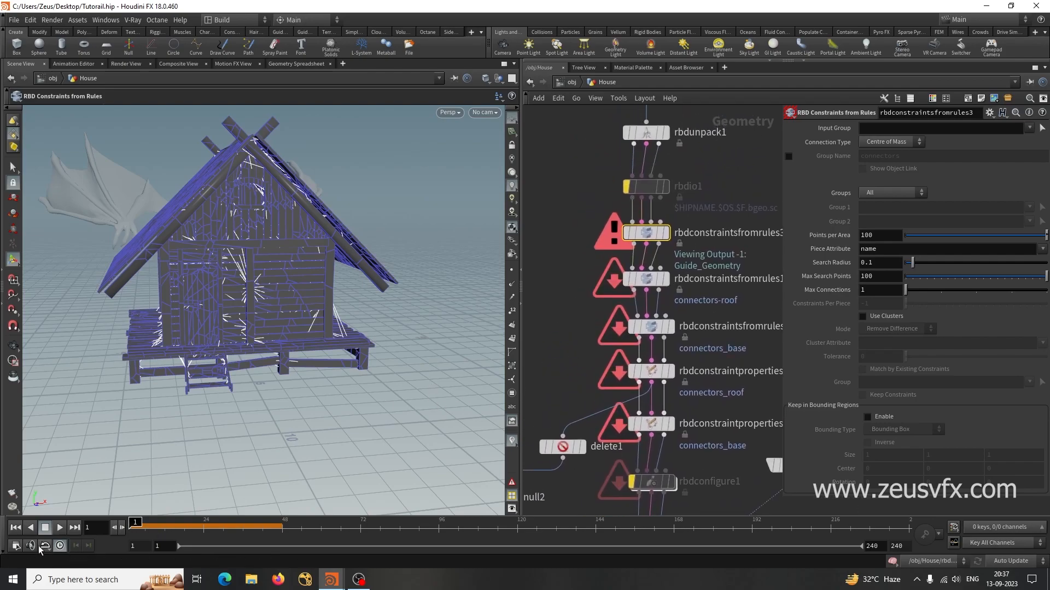
Play the simulation briefly, return to the first frame and move rbdconstraintsfromrules3 between rbdconstraintsfromrules2 and rbdconstraintproperties1
click(15, 529)
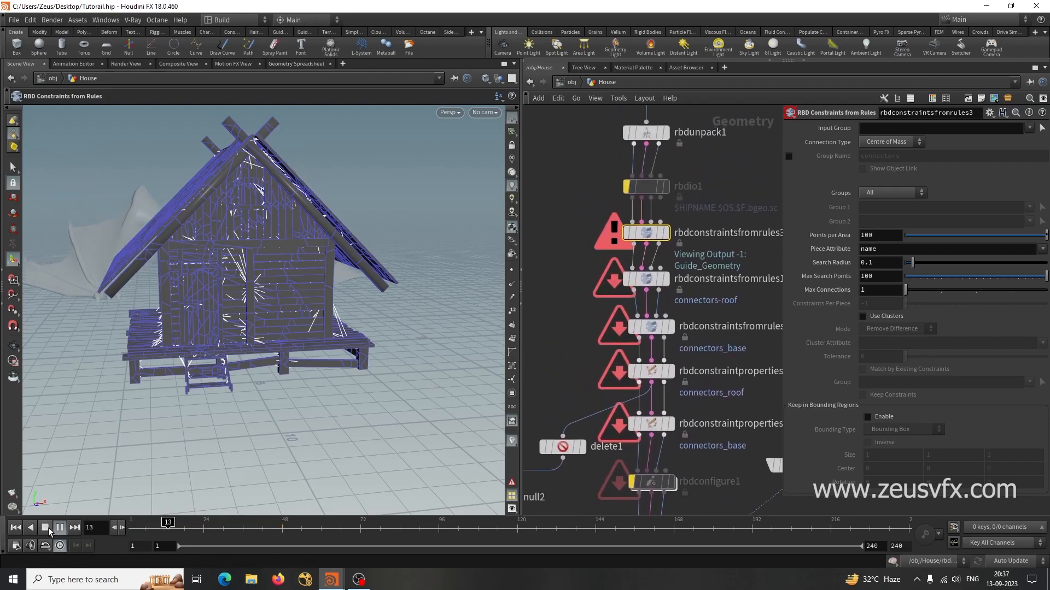
click(45, 527)
scroll(580, 315, down, 3)
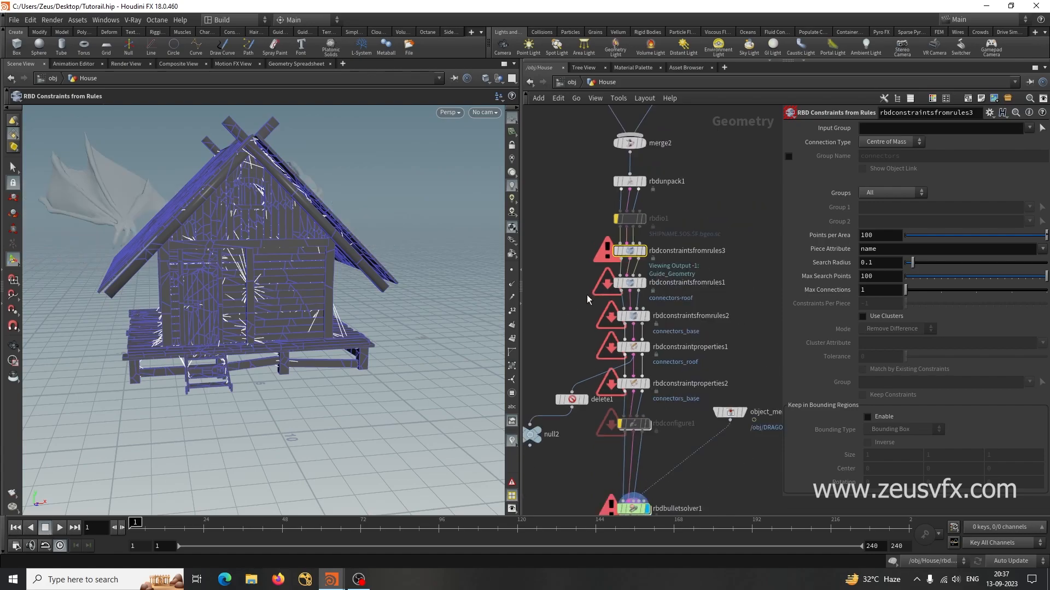
middle_drag(774, 309, 748, 268)
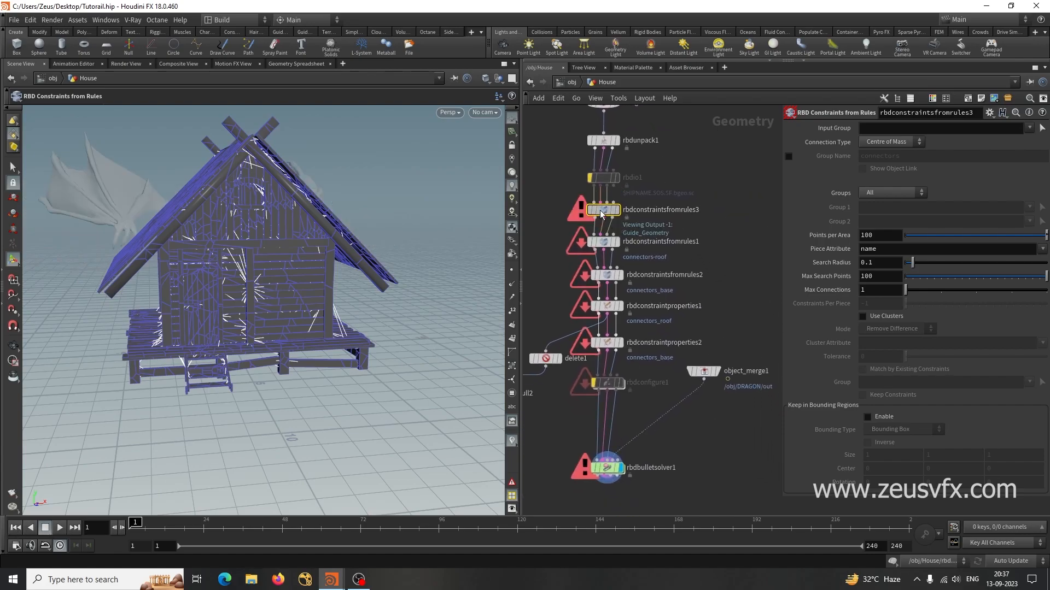
drag(670, 225, 690, 231)
drag(739, 258, 604, 311)
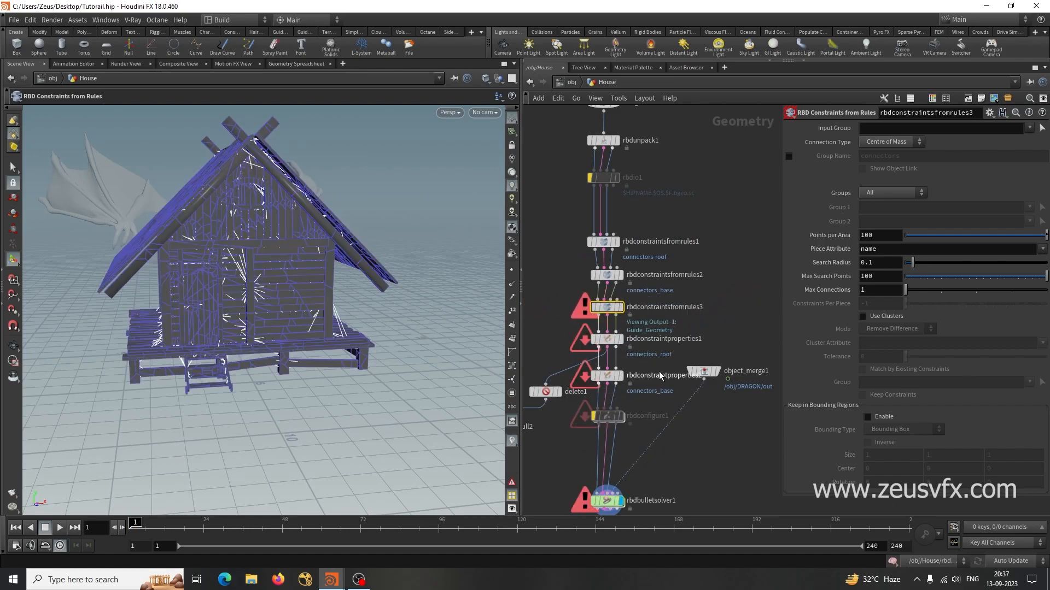
Play a few frames, return to the first frame and delete the rbdconstraintsfromrules3 node
scroll(633, 366, up, 3)
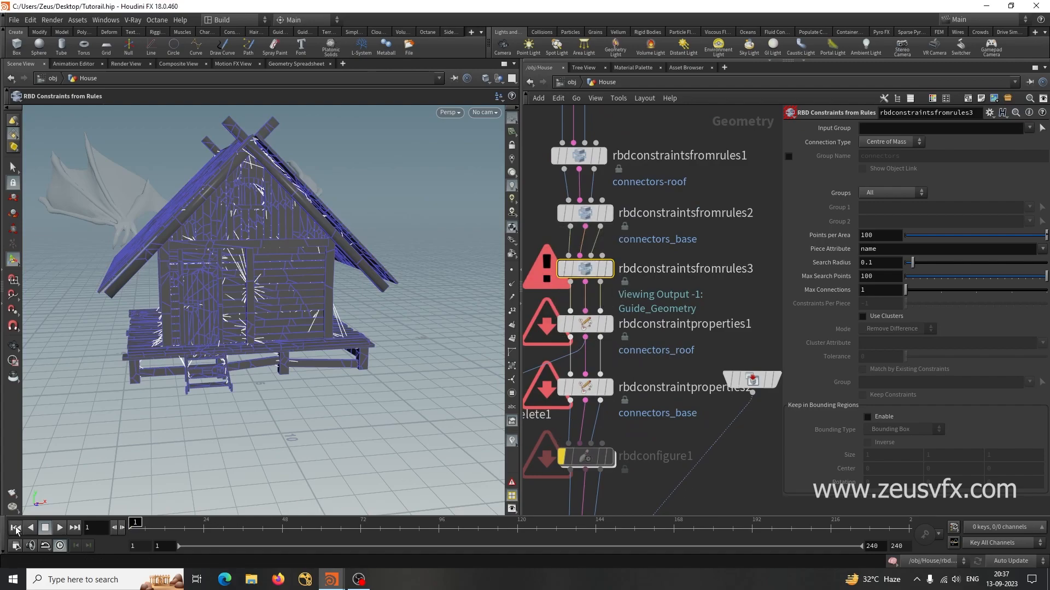
click(61, 528)
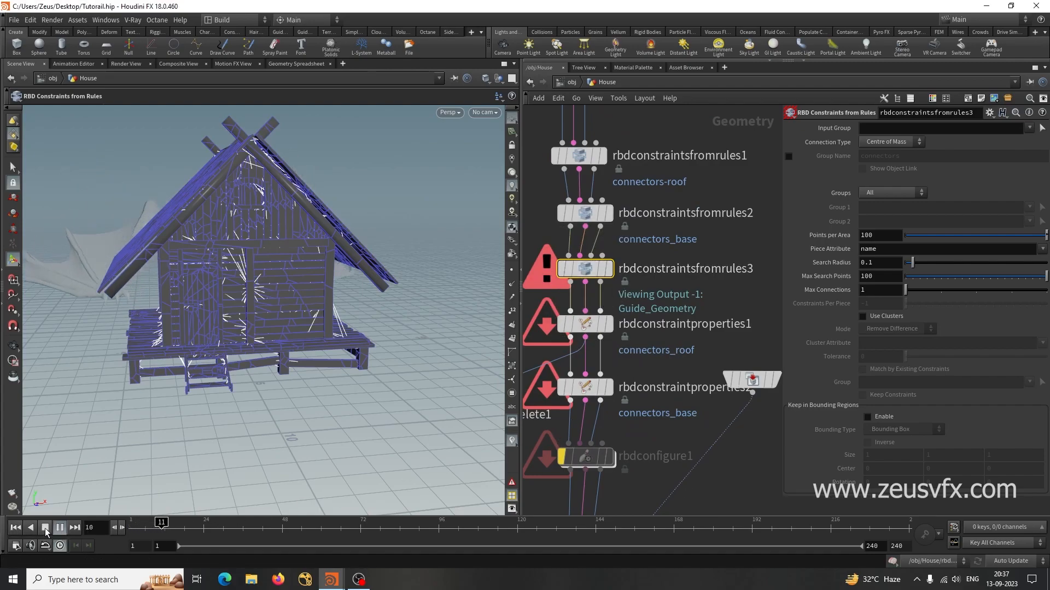
click(15, 528)
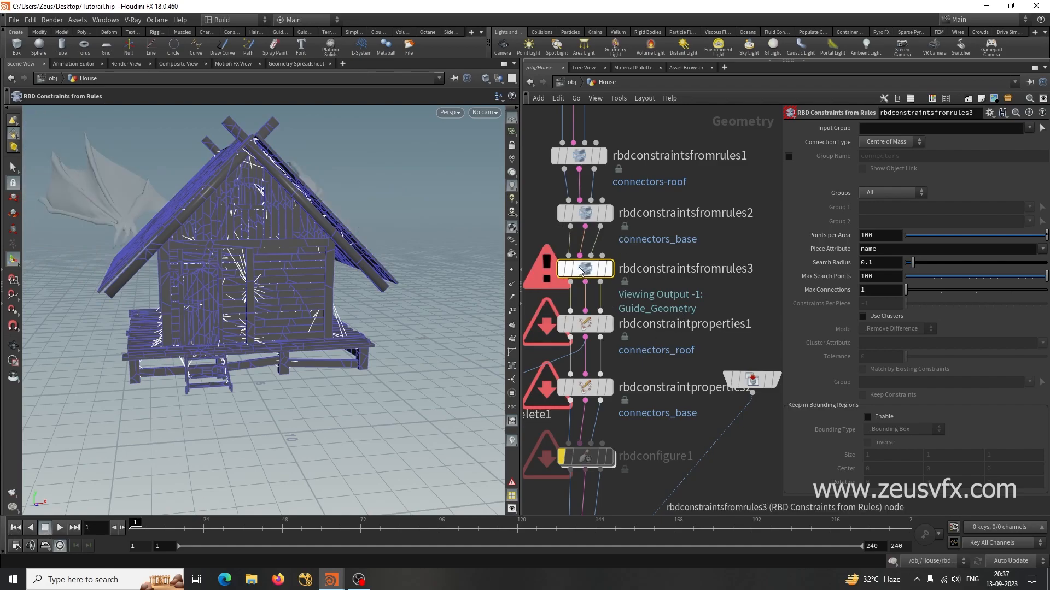
key(Delete)
scroll(653, 315, down, 3)
scroll(564, 420, up, 2)
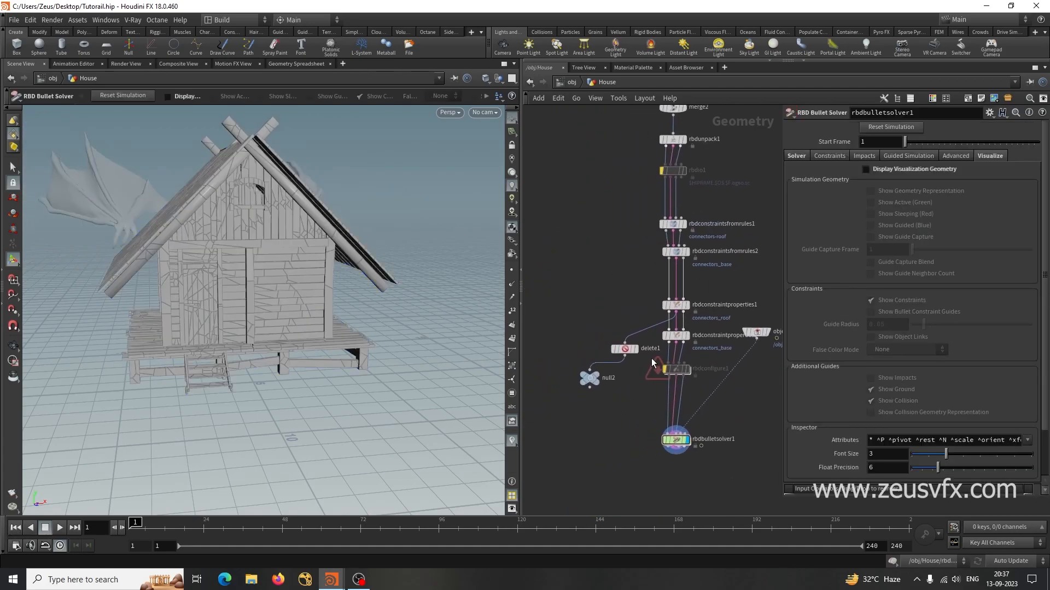
middle_drag(608, 294, 575, 342)
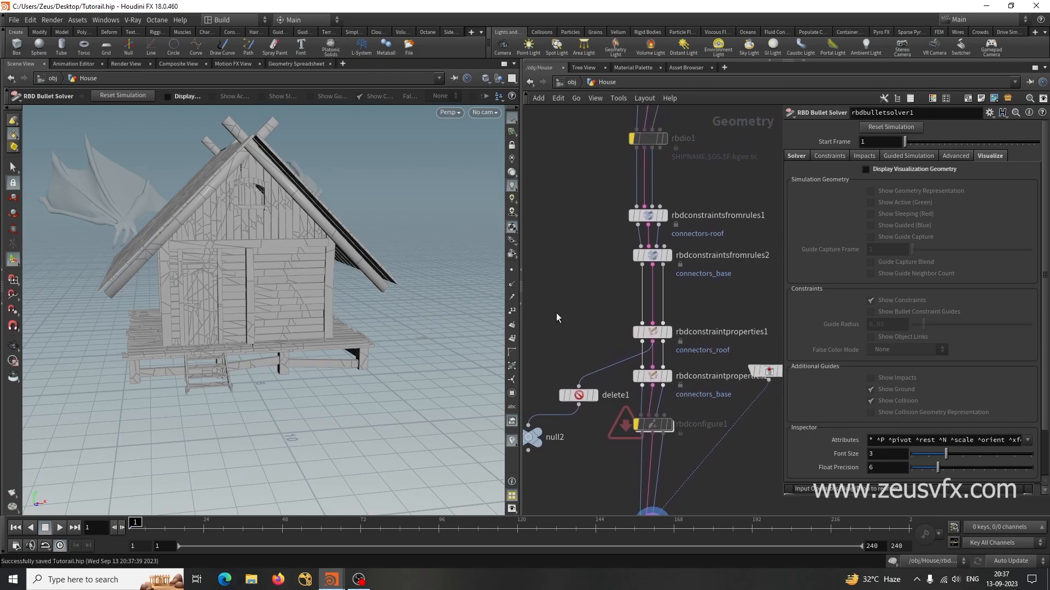
Try to wire in an RBD Constraints from Rules node before rbdconstraintproperties1, then delete it
key(Tab)
text(rbd)
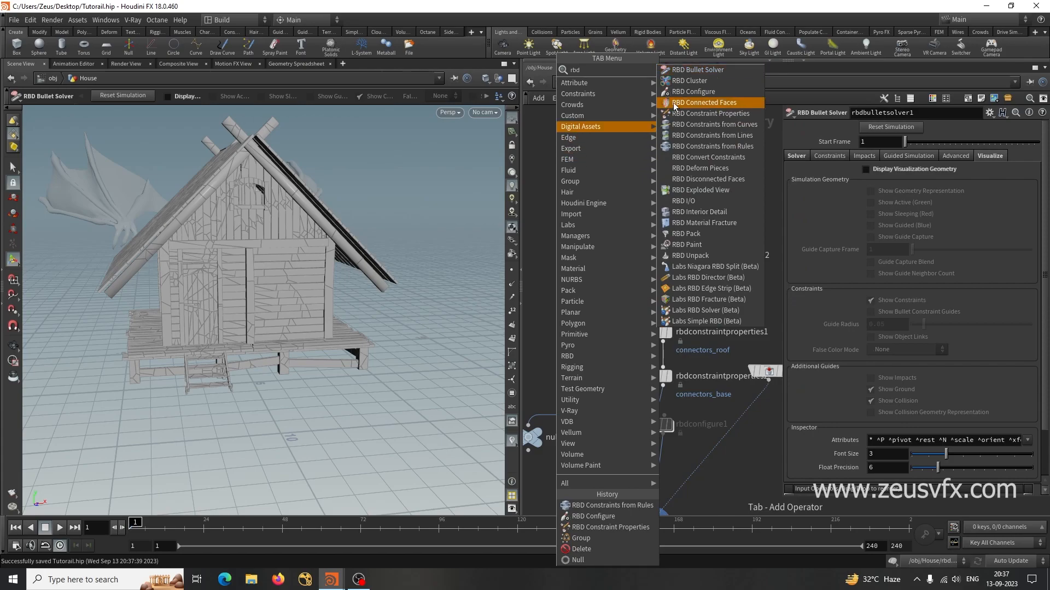
click(711, 146)
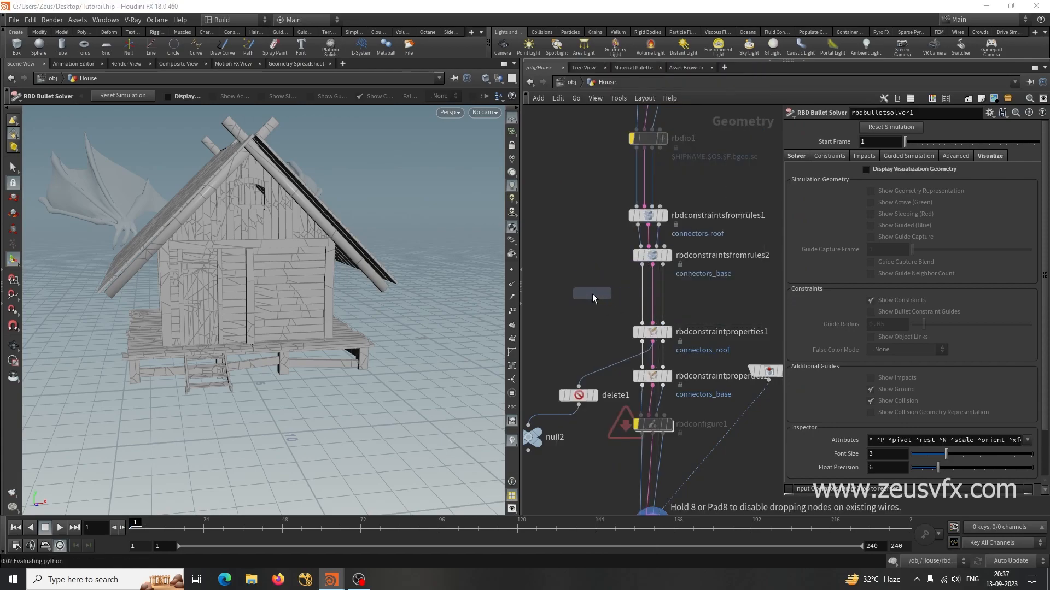
click(586, 295)
drag(572, 301, 680, 294)
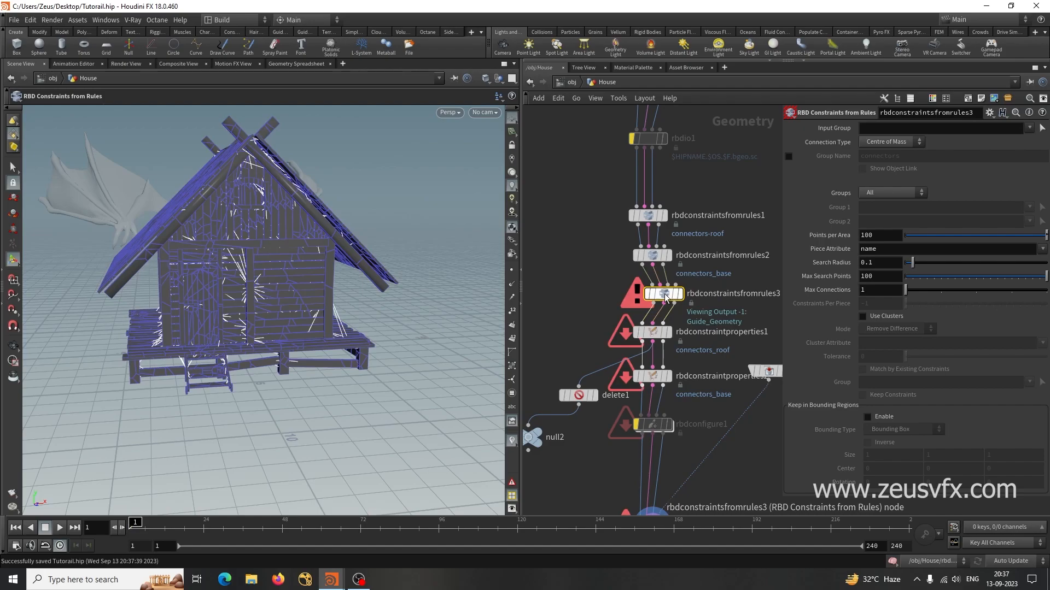
key(Delete)
Insert an RBD Constraints from Rules node between rbdconstraintsfromrules2 and rbdconstraintproperties1
key(Tab)
text(rbd)
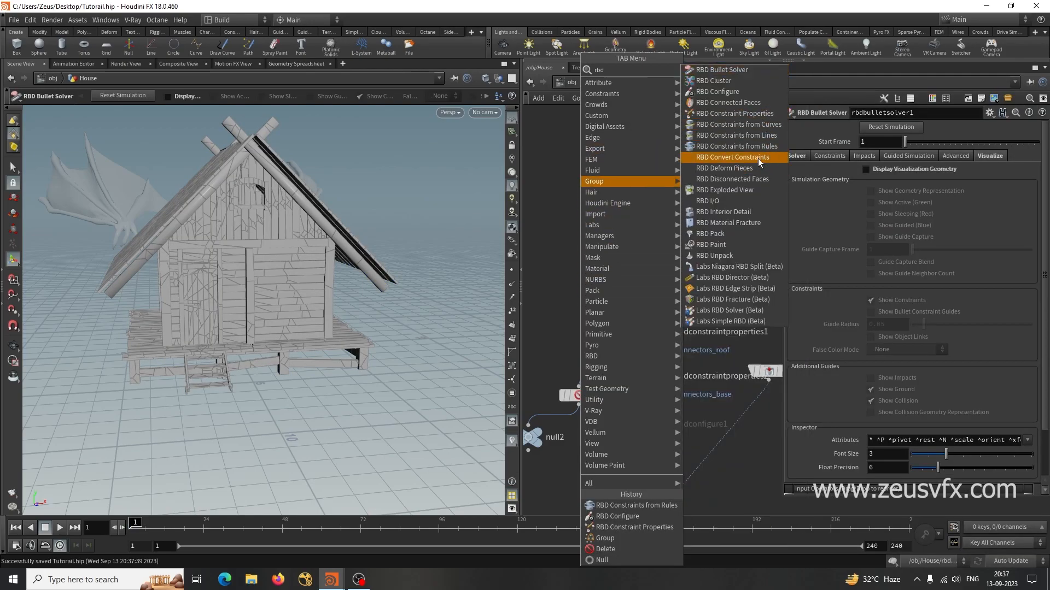
click(754, 155)
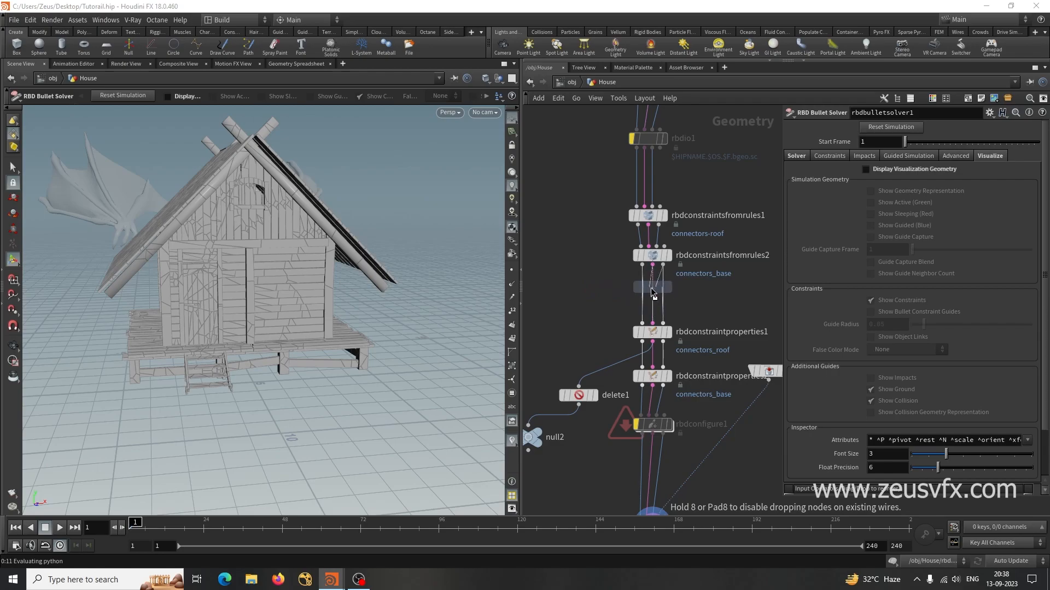
click(650, 322)
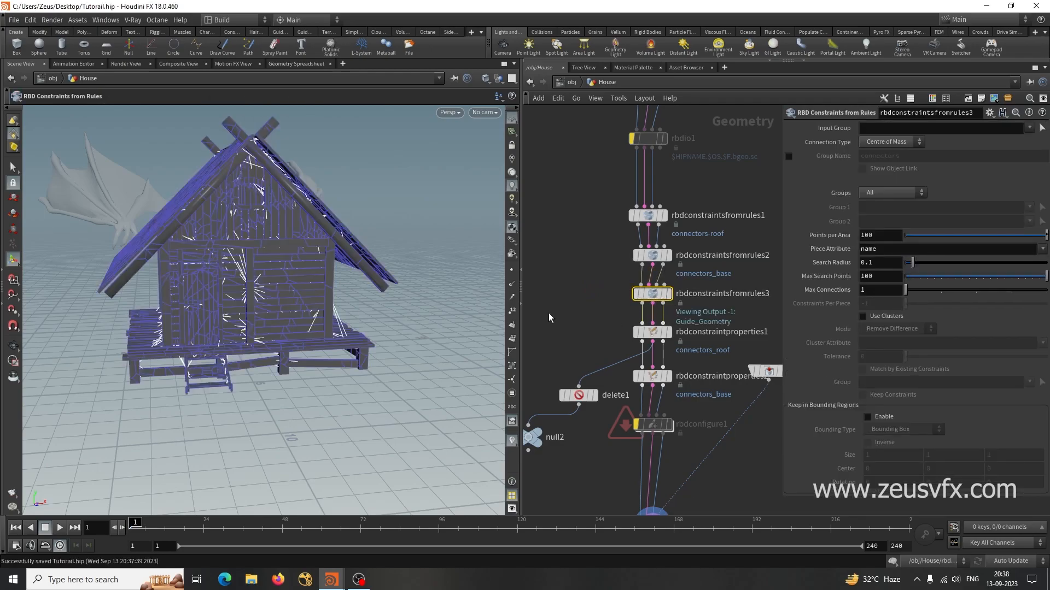
alt+drag(265, 304, 296, 337)
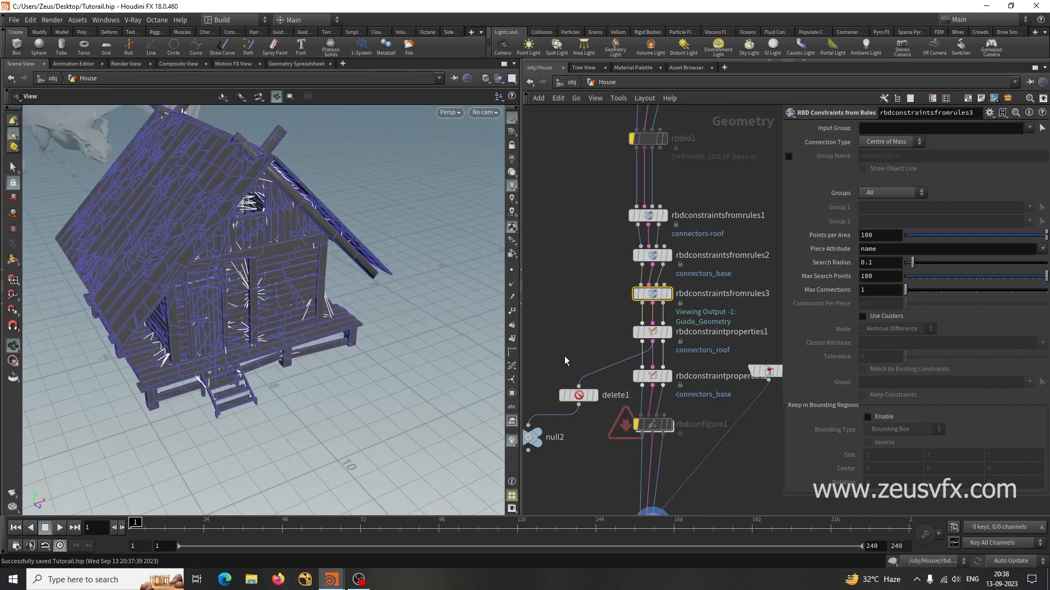
Display rbdconstraintsfromrules3 and set its Groups option to Group to Group, with base as Group 1 and roof as Group 2
click(668, 294)
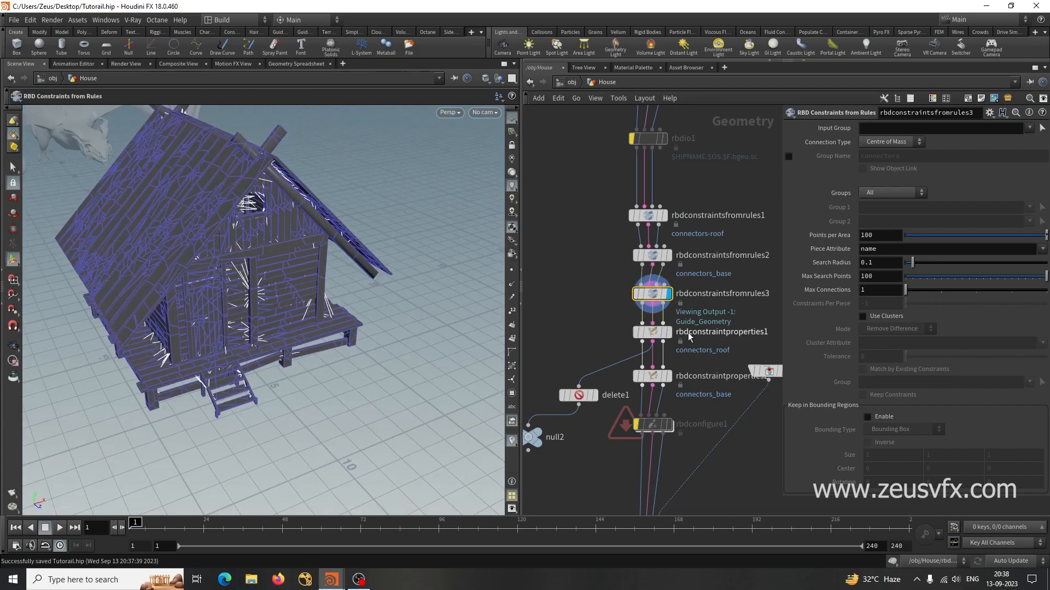
click(873, 193)
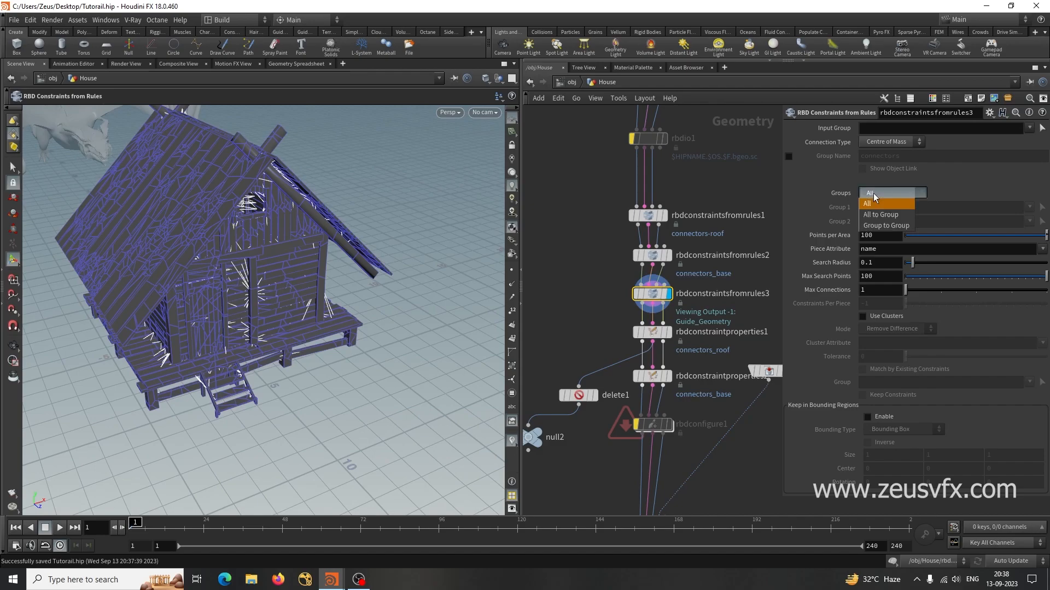
click(888, 205)
click(1030, 207)
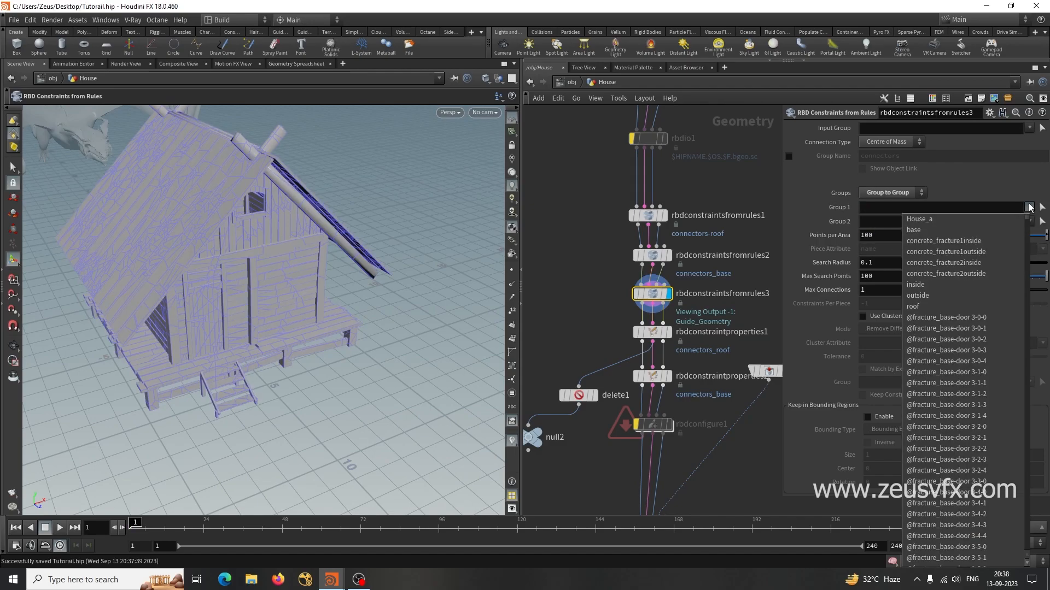
click(924, 229)
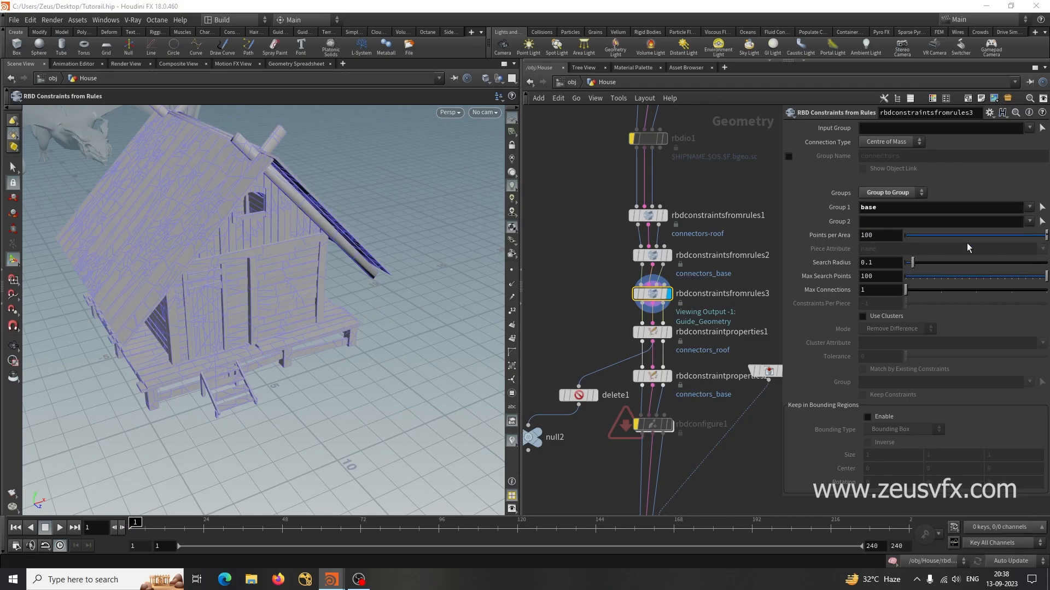
click(1030, 223)
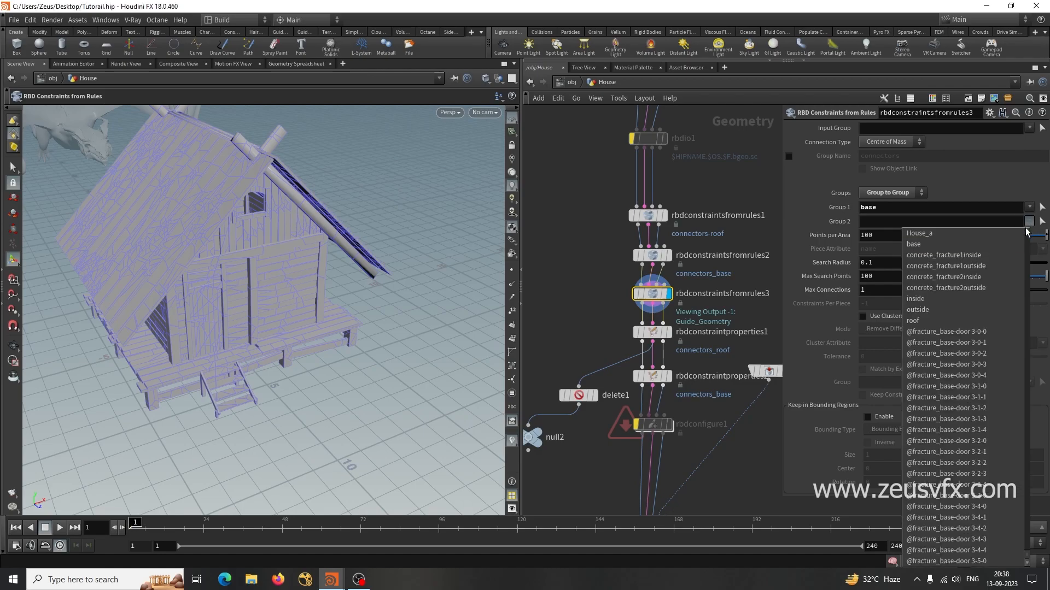
click(933, 321)
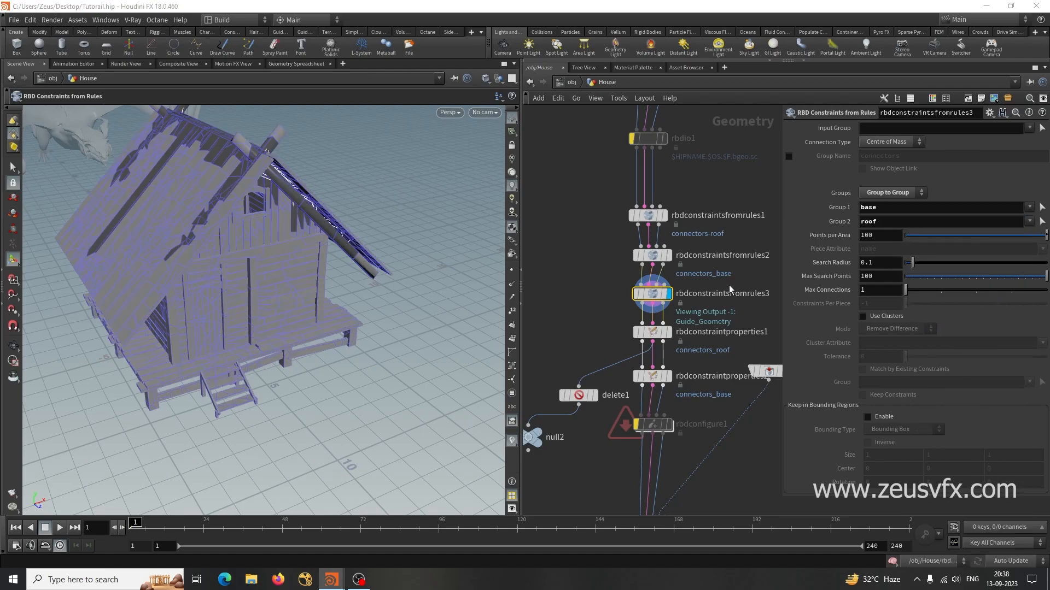
Enable the Group Name on rbdconstraintsfromrules3 and set it to connectors_base_roof
click(788, 156)
click(914, 156)
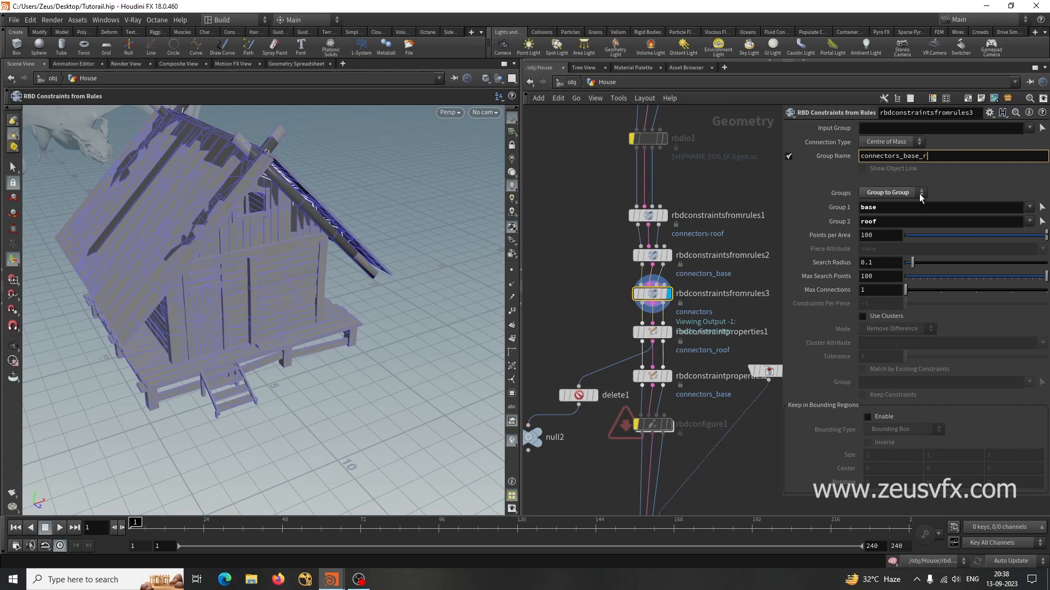
text(_base_roof)
key(Return)
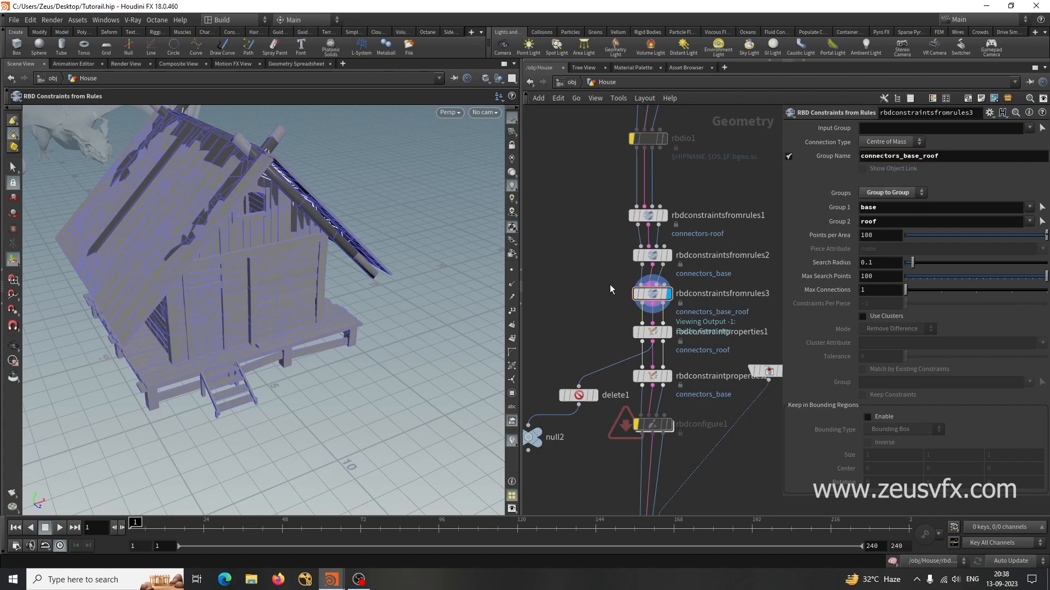
Replace the group on the delete1 node with connectors_base_roof
middle_drag(609, 284, 615, 207)
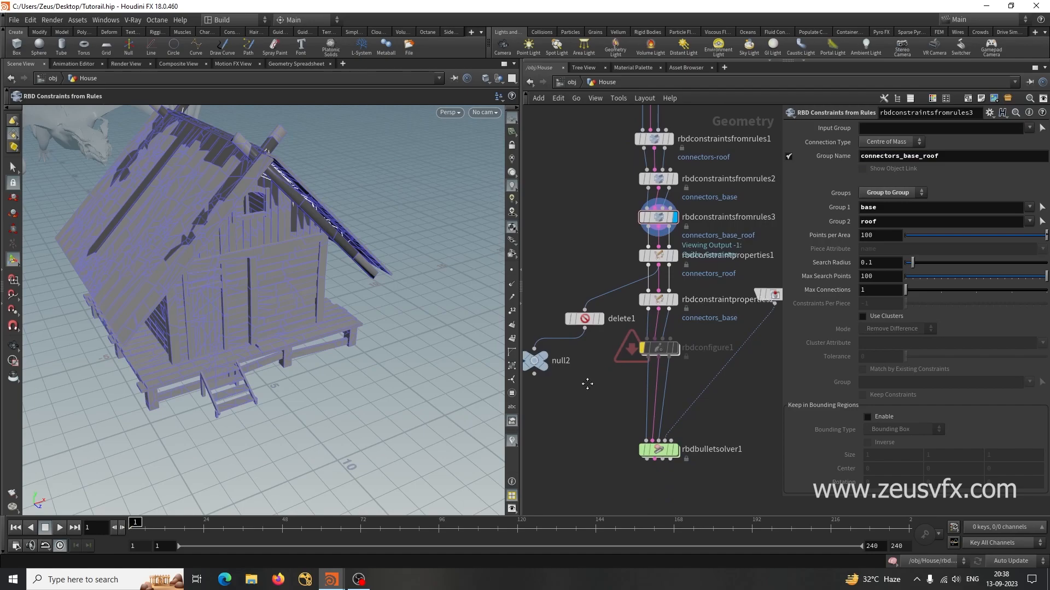
middle_drag(583, 386, 613, 364)
click(614, 297)
drag(924, 133, 802, 129)
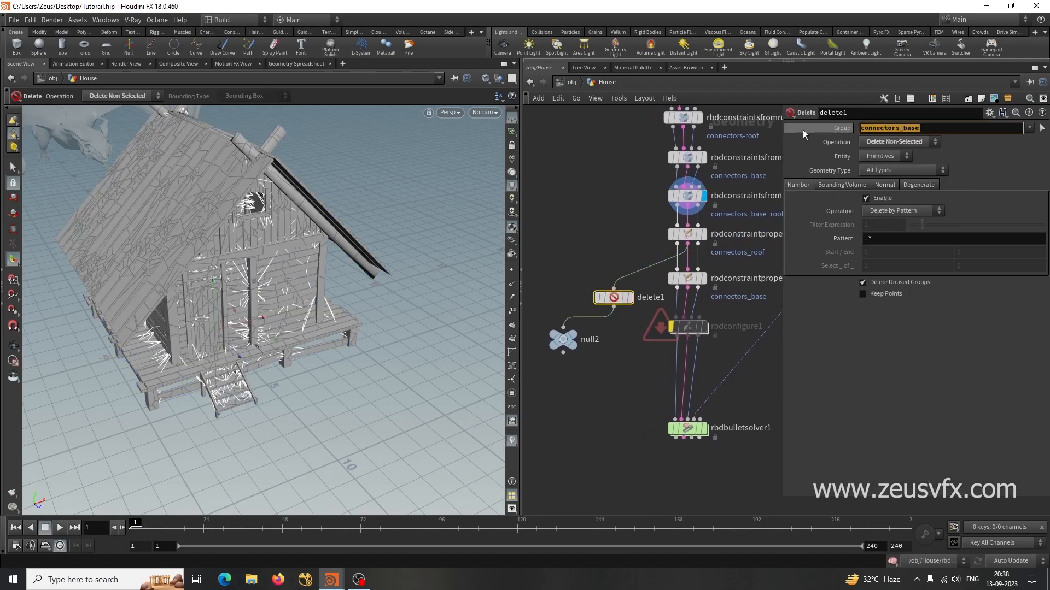
key(BackSpace)
key(Return)
click(1030, 128)
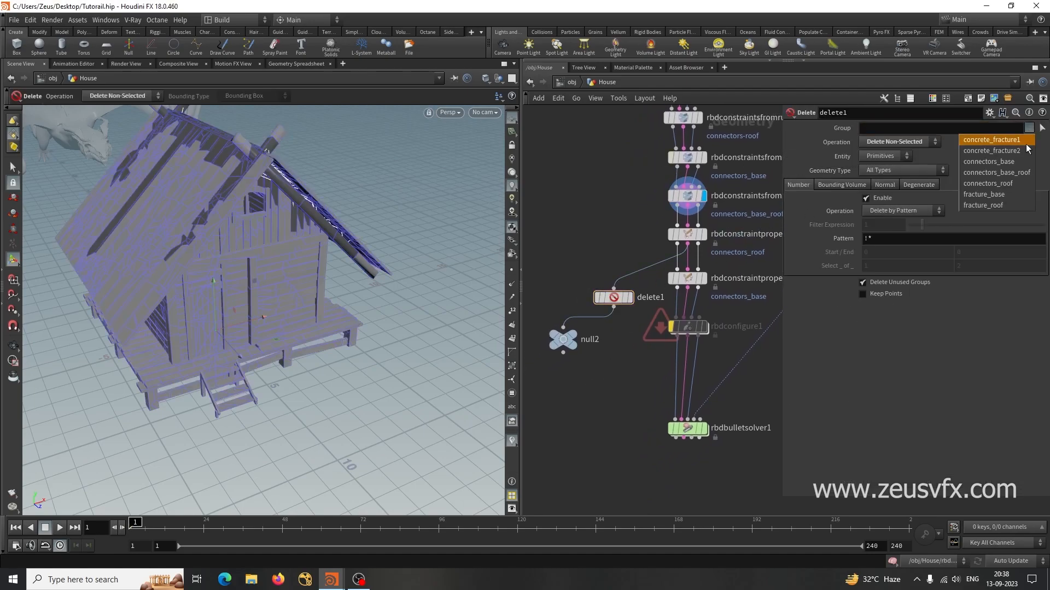
click(997, 199)
Display null2 and examine the base-to-roof constraints from another angle
click(571, 335)
key(space)
drag(318, 280, 241, 272)
Set the Half Life of the roof constraints on rbdconstraintproperties1 to 0.3
middle_drag(620, 196, 614, 275)
click(686, 316)
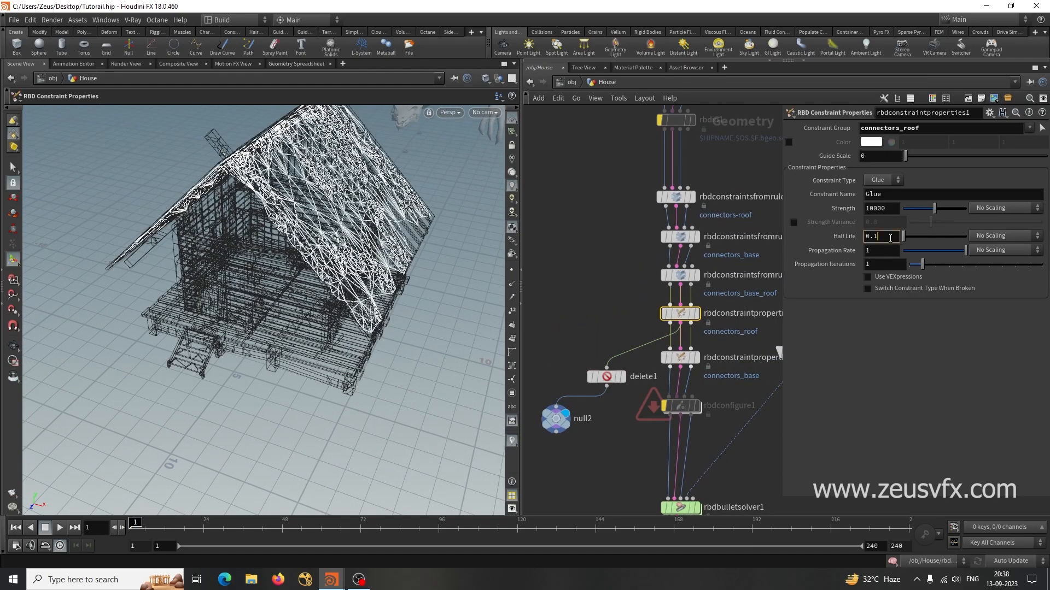
click(890, 239)
text(0.3)
key(Return)
drag(323, 286, 308, 335)
Try a Half Life of 0.5 on rbdconstraintproperties1, then undo the change
click(886, 235)
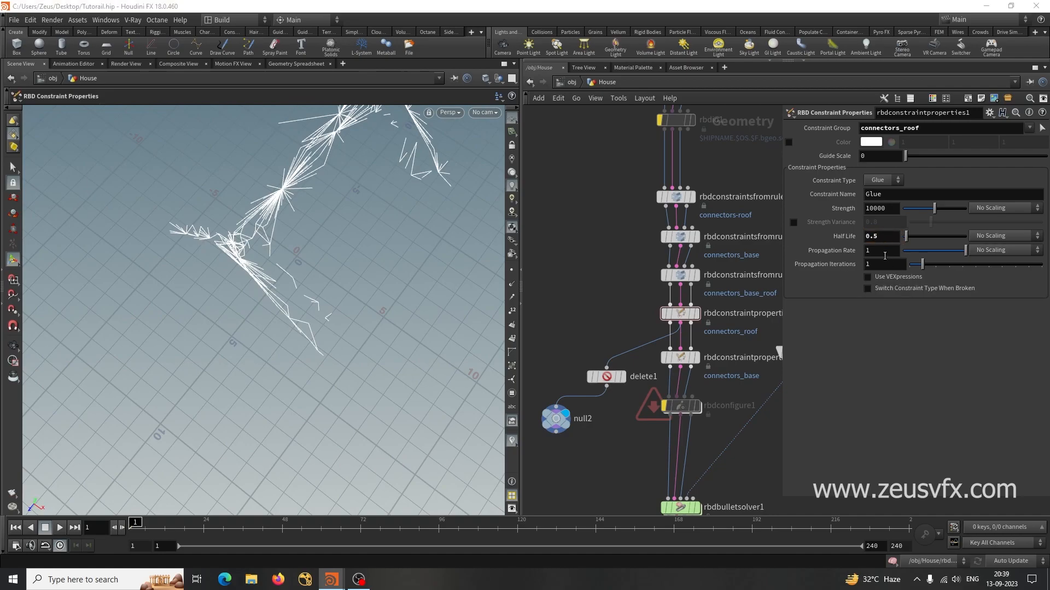
key(ctrl+z)
key(ctrl+z)
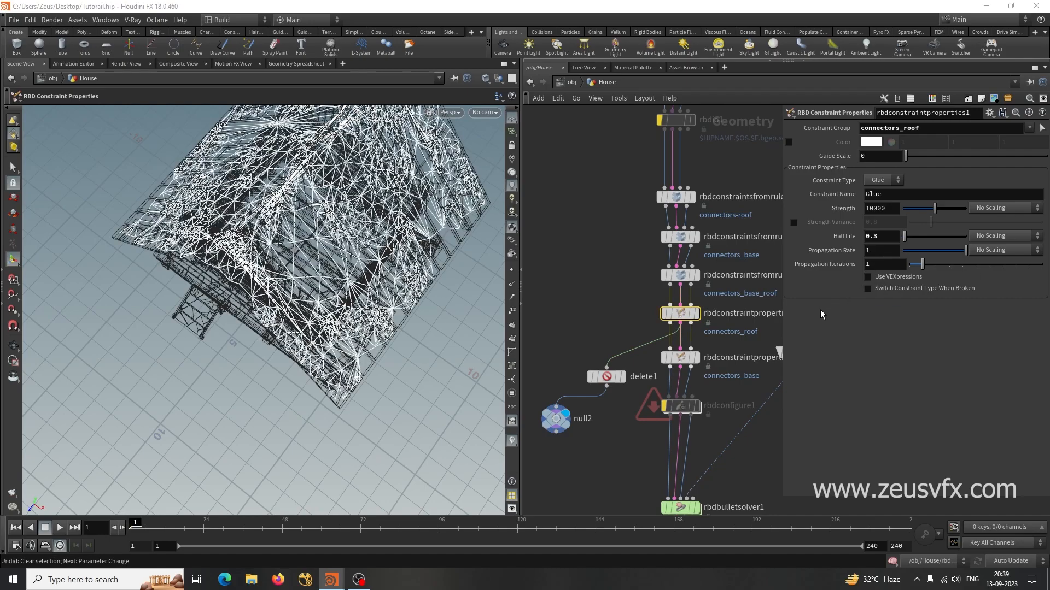
Set the Search Radius of rbdconstraintsfromrules3 to 0.5
middle_drag(622, 295, 574, 337)
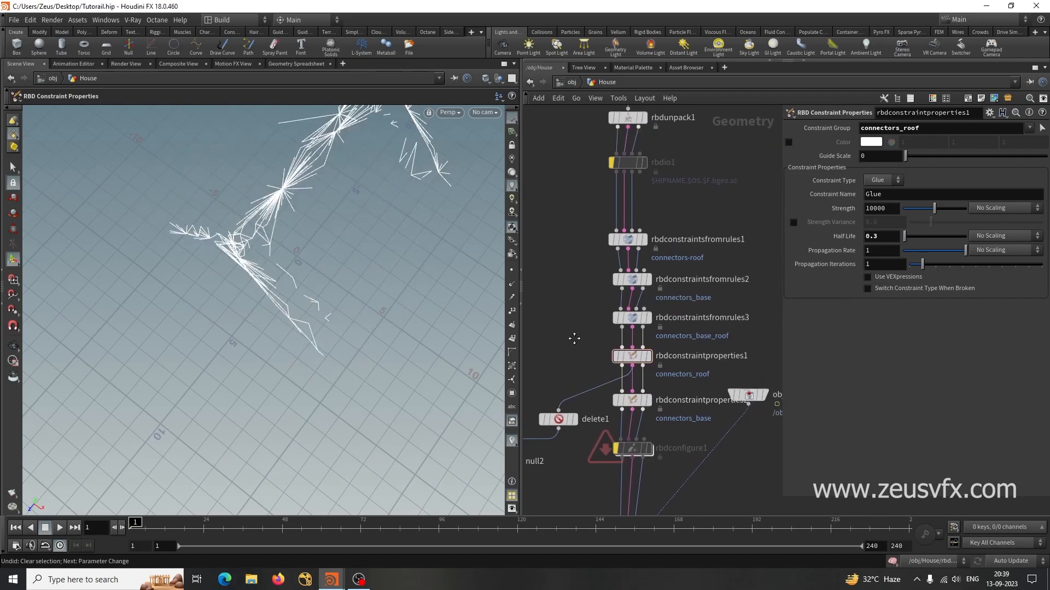
click(634, 318)
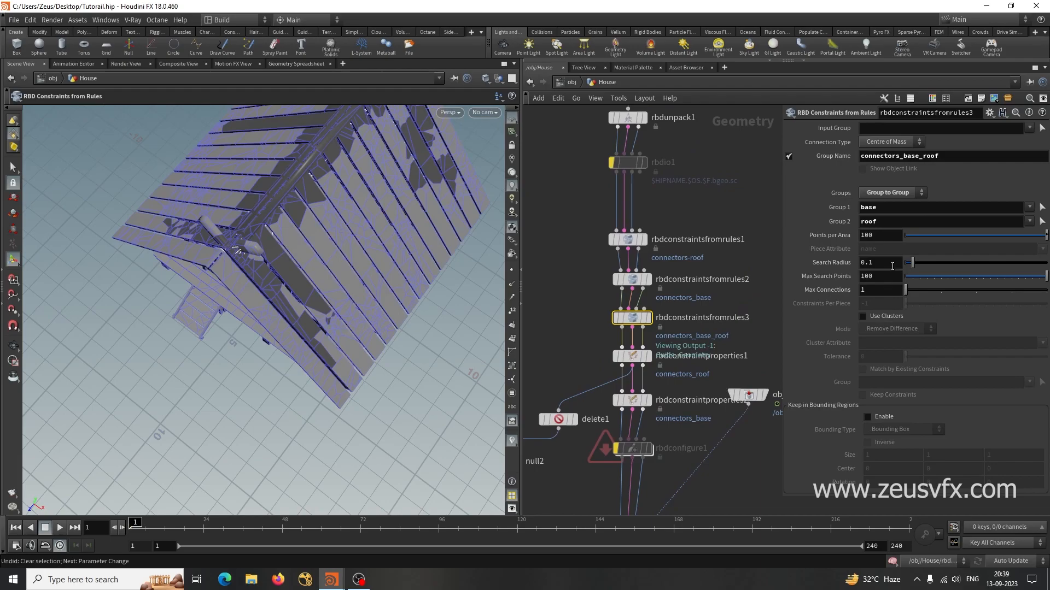
key(Return)
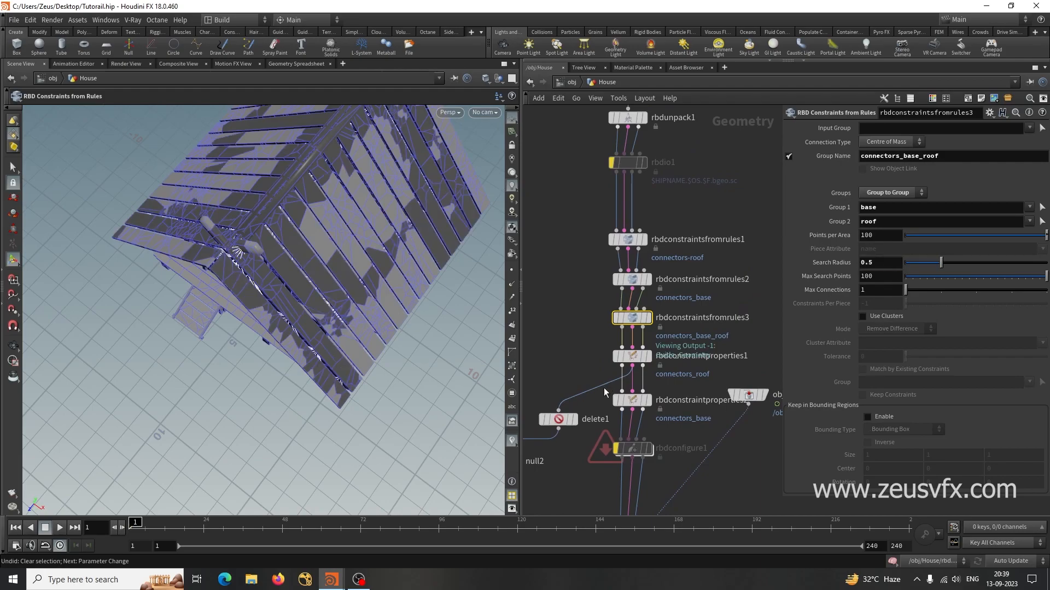
Select null2 and examine the base-to-roof constraints produced with the larger search radius
middle_drag(554, 342, 664, 222)
click(619, 348)
drag(401, 333, 344, 277)
middle_drag(637, 391, 592, 412)
scroll(599, 389, down, 1)
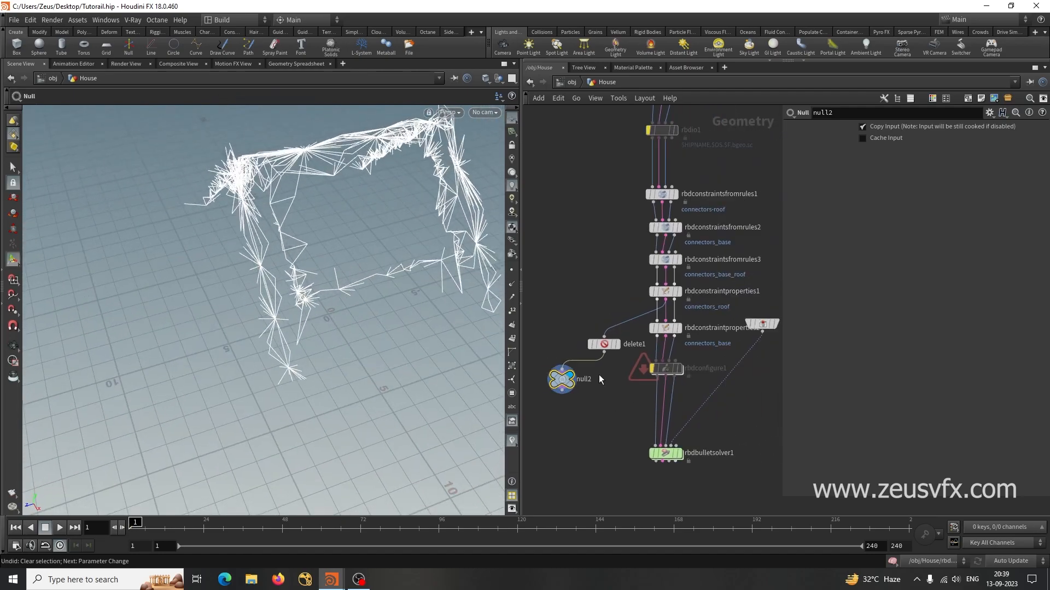
Set the Search Radius of rbdconstraintsfromrules3 to 0.6 and its Max Connections to 2, and inspect the denser base-to-roof constraints
middle_drag(592, 298, 570, 346)
click(643, 310)
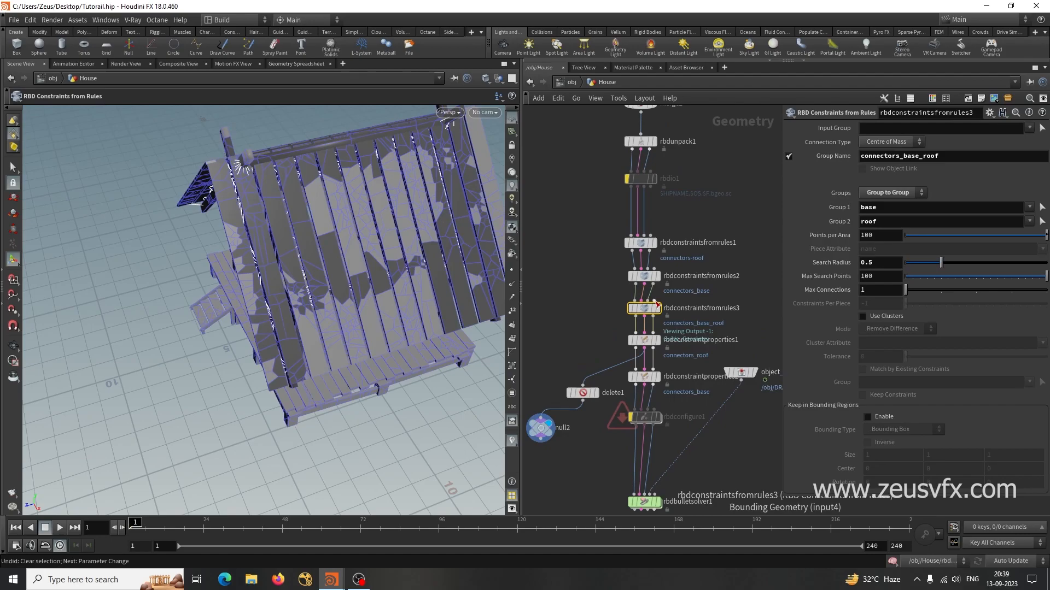
drag(909, 292, 929, 290)
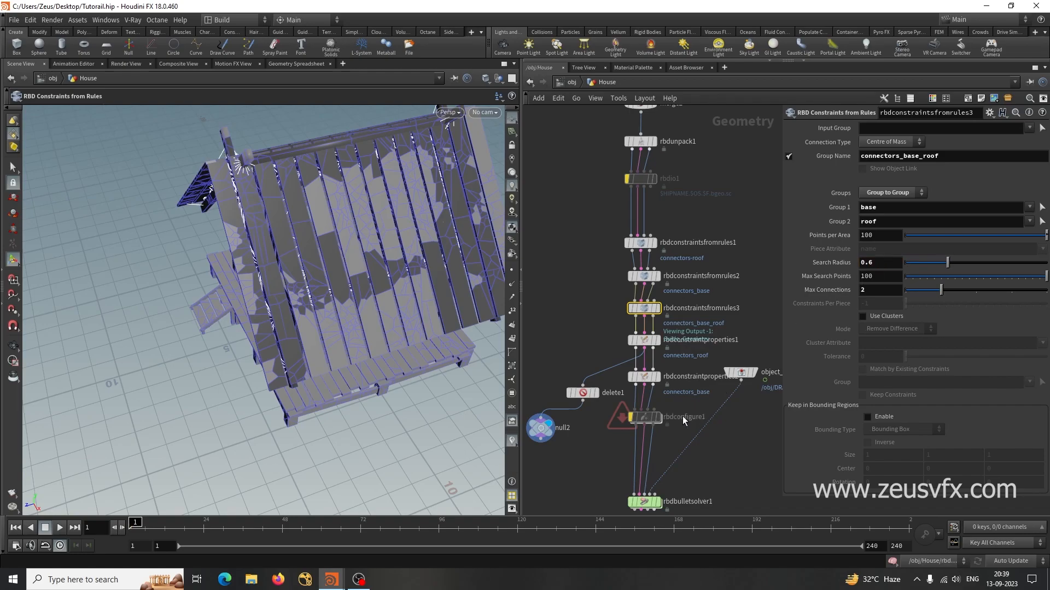
click(573, 238)
key(Escape)
drag(363, 306, 482, 304)
Insert an RBD Constraint Properties node directly after rbdconstraintsfromrules3 and set its Constraint Group to connectors_base_roof
middle_drag(638, 416, 612, 356)
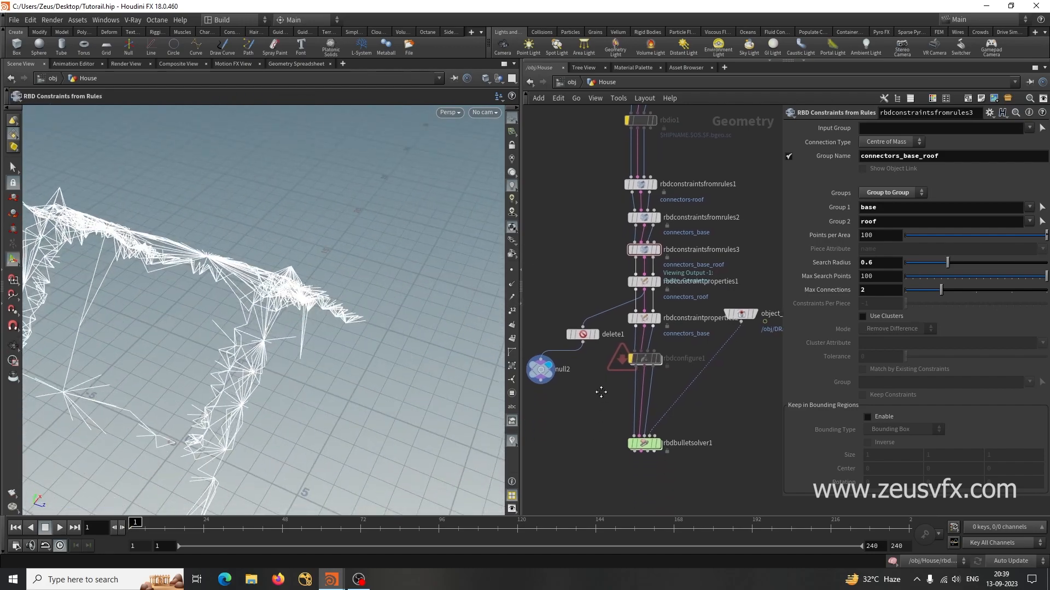
key(Tab)
text(rbd)
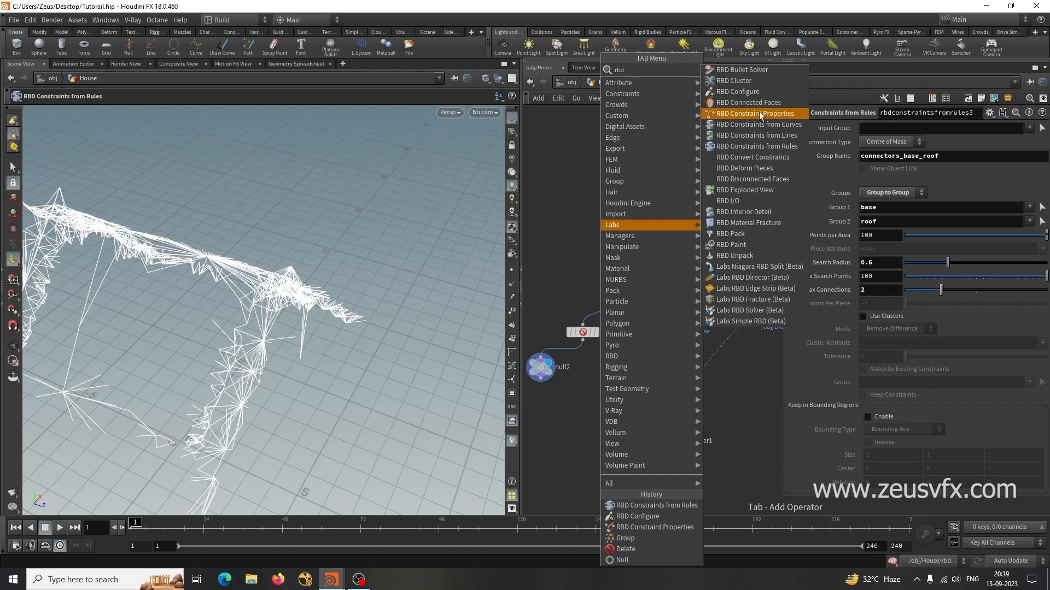
click(738, 92)
scroll(658, 355, up, 3)
scroll(661, 356, down, 3)
click(653, 353)
click(629, 276)
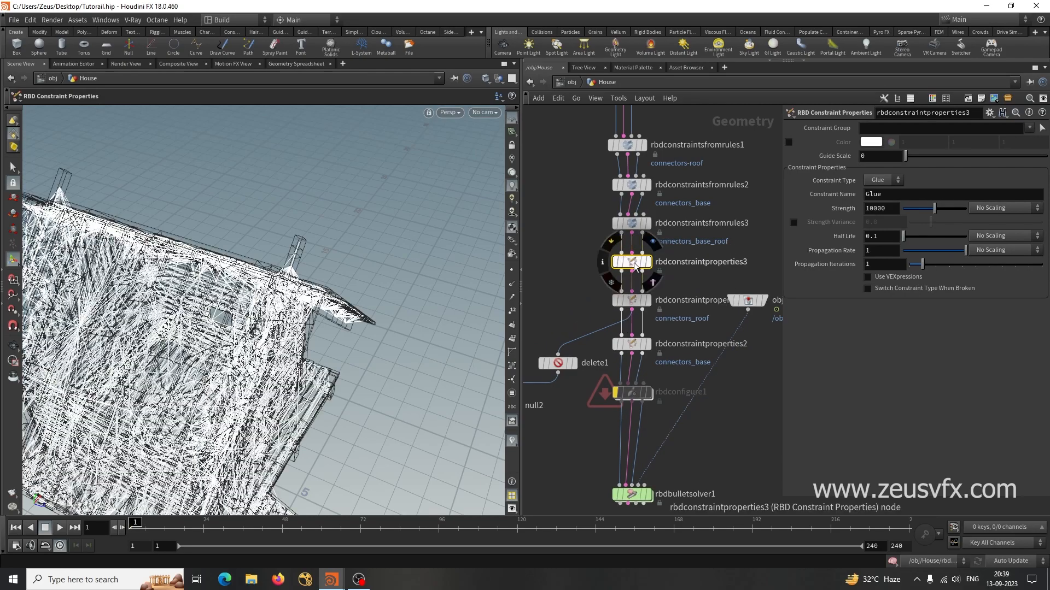
click(1029, 129)
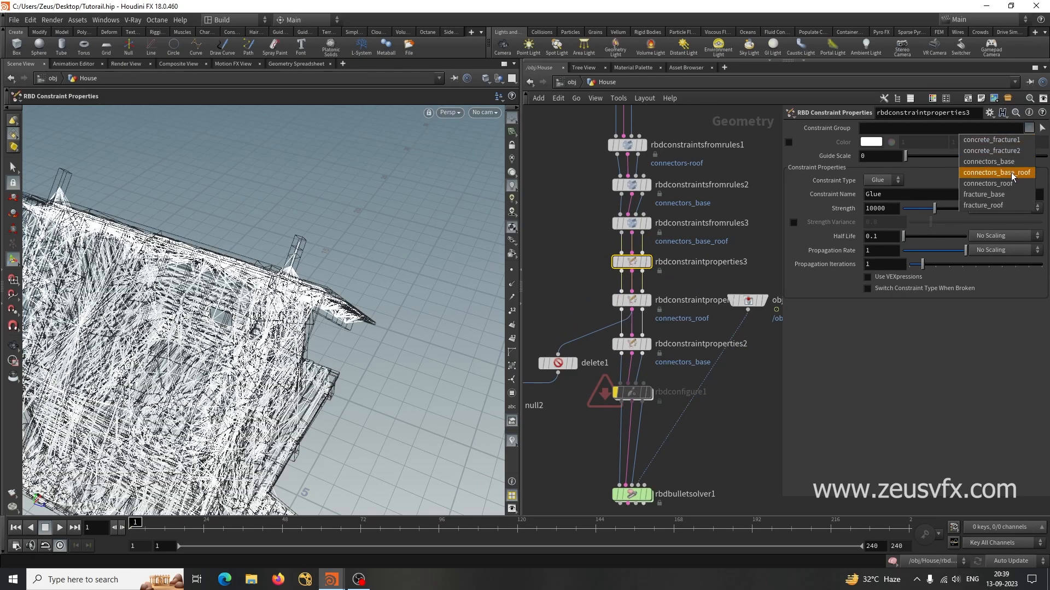
click(992, 175)
Select and display rbdbulletsolver1, framing the whole house in the viewport
scroll(656, 191, down, 2)
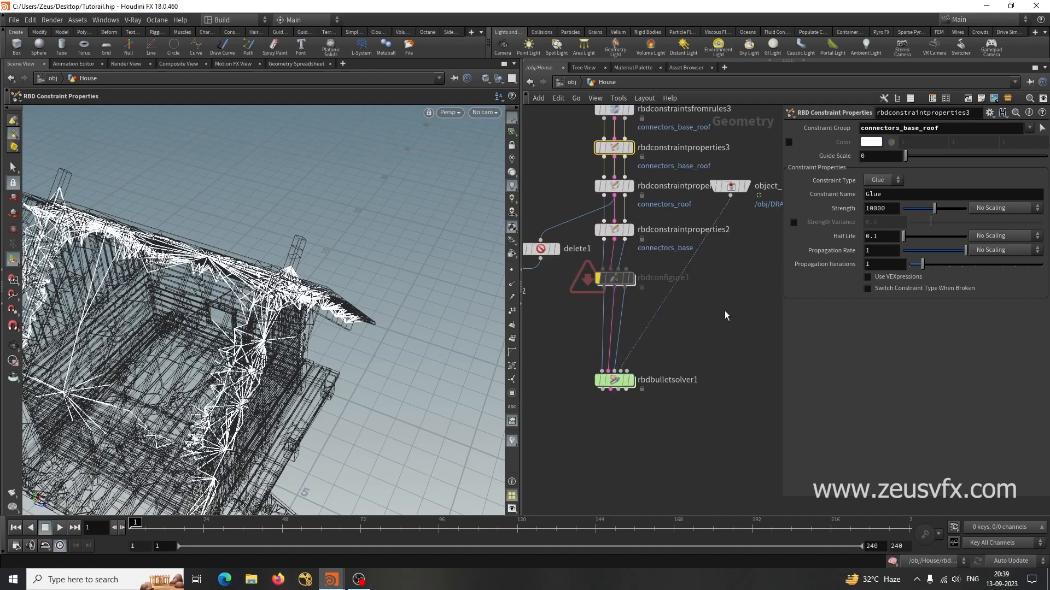
click(639, 364)
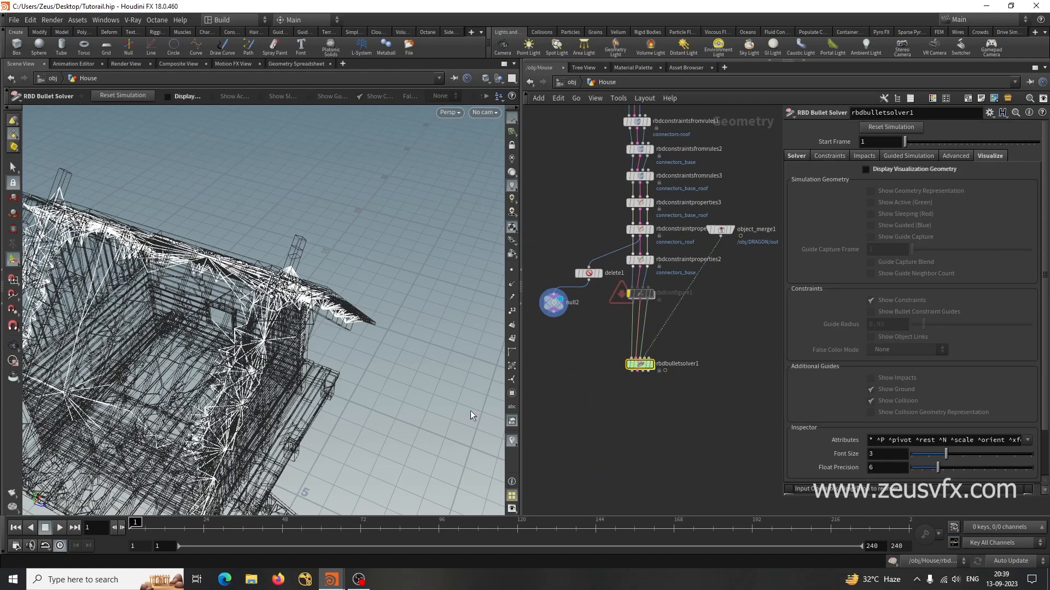
click(635, 424)
alt+drag(382, 399, 343, 365)
click(650, 365)
key(Escape)
alt+right_drag(343, 365, 358, 340)
scroll(641, 302, up, 3)
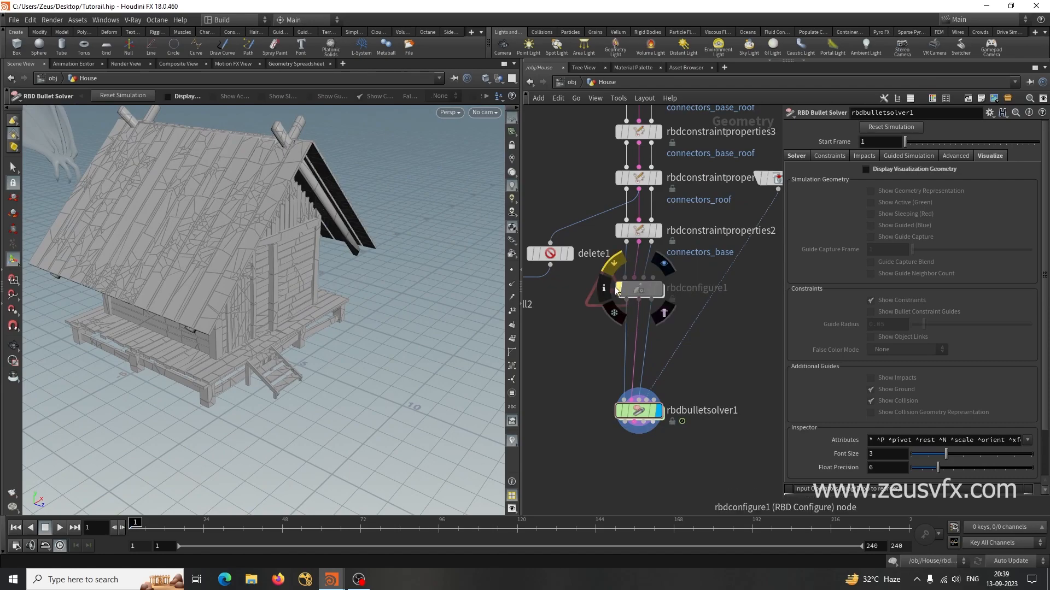
Re-enable the bypassed rbdconfigure1 node and play the simulation through the dragon's impact, stopping at about frame 54
click(614, 286)
key(Escape)
drag(427, 377, 348, 411)
key(Escape)
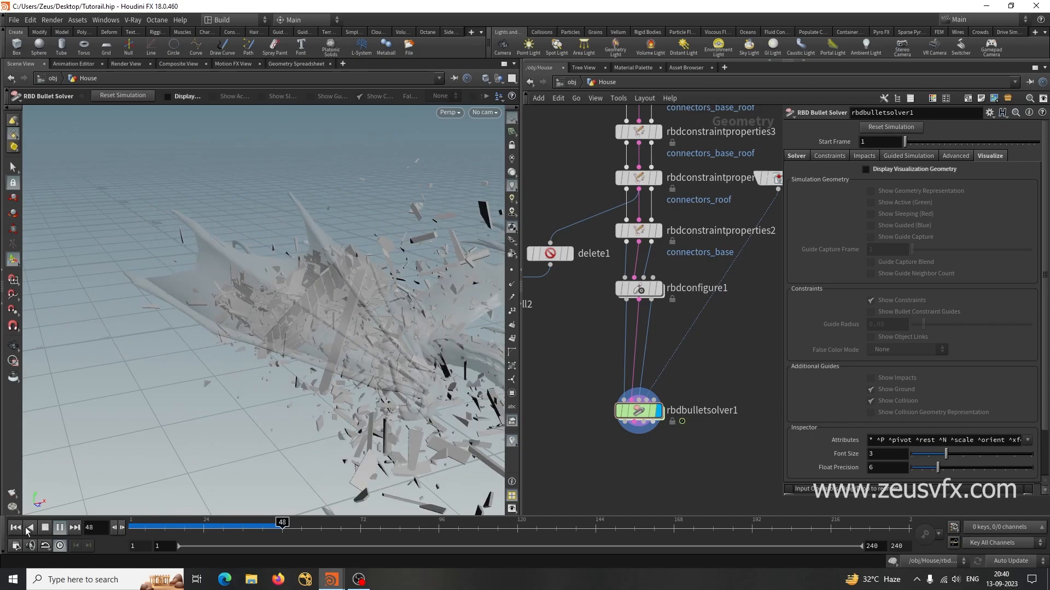
click(46, 530)
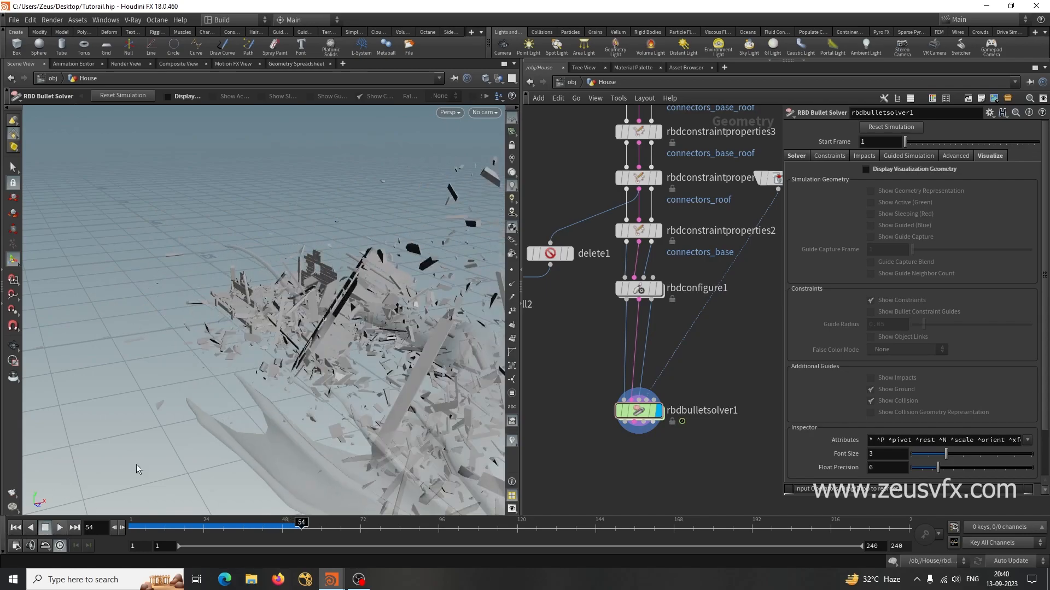
Examine the debris, scrub the frames before the dragon's impact, and return to frame 1
key(Escape)
alt+right_drag(297, 353, 255, 407)
alt+drag(255, 408, 258, 401)
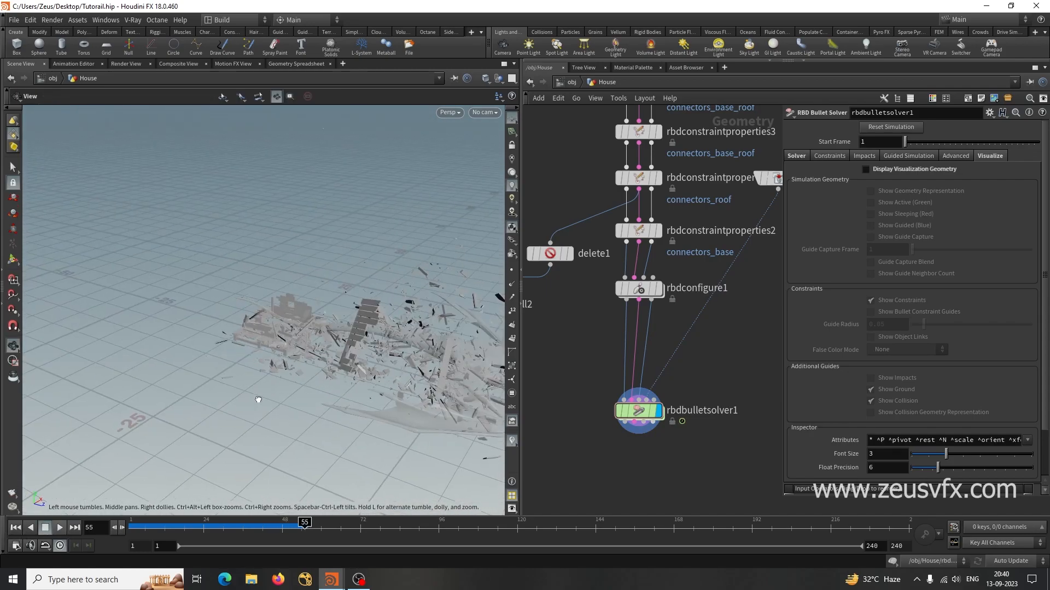
drag(305, 525, 195, 525)
click(16, 528)
alt+drag(235, 379, 213, 367)
alt+right_drag(214, 367, 306, 371)
alt+middle_drag(306, 372, 206, 440)
alt+drag(206, 441, 208, 428)
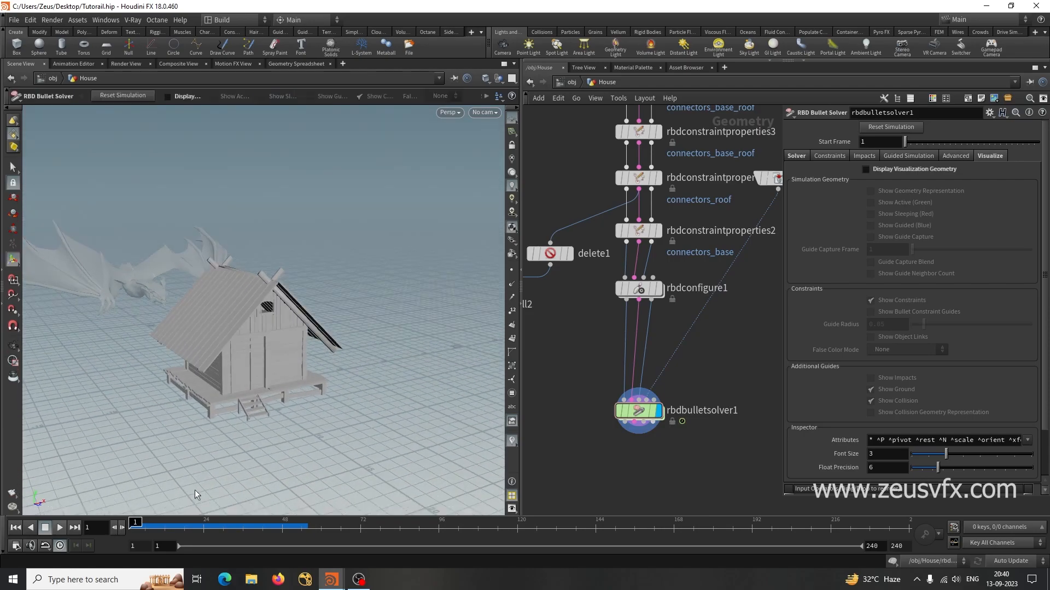
drag(142, 523, 206, 526)
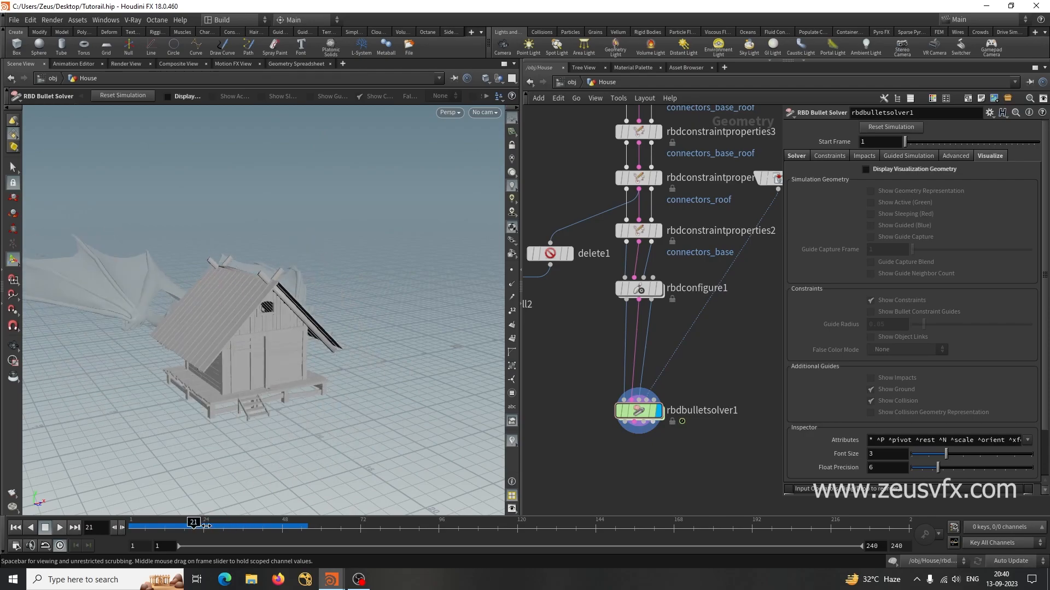
click(15, 527)
Move the object_merge1 node down beside rbdbulletsolver1 to tidy the network
scroll(604, 361, down, 5)
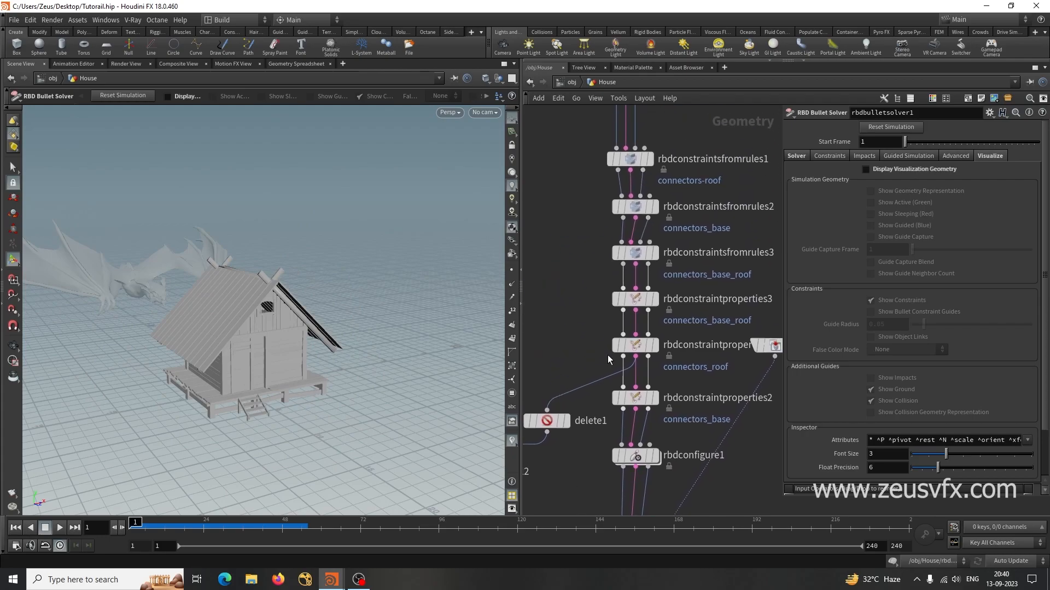
drag(720, 357, 722, 468)
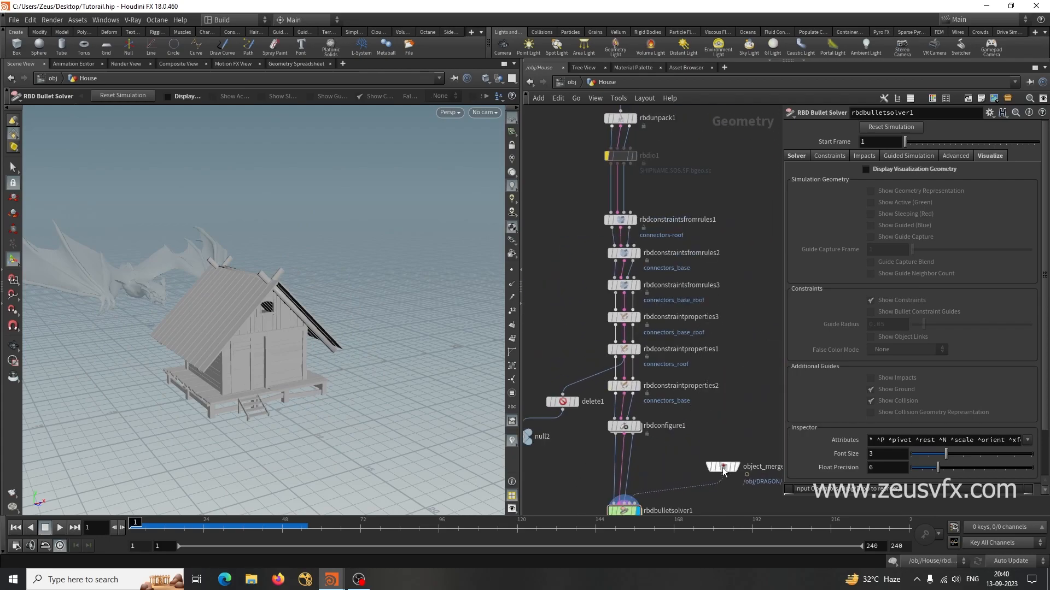
scroll(727, 395, up, 2)
Enable Switch Constraint Type When Broken on rbdconstraintproperties2 and set the Strength of its glue constraints to 5000
click(577, 282)
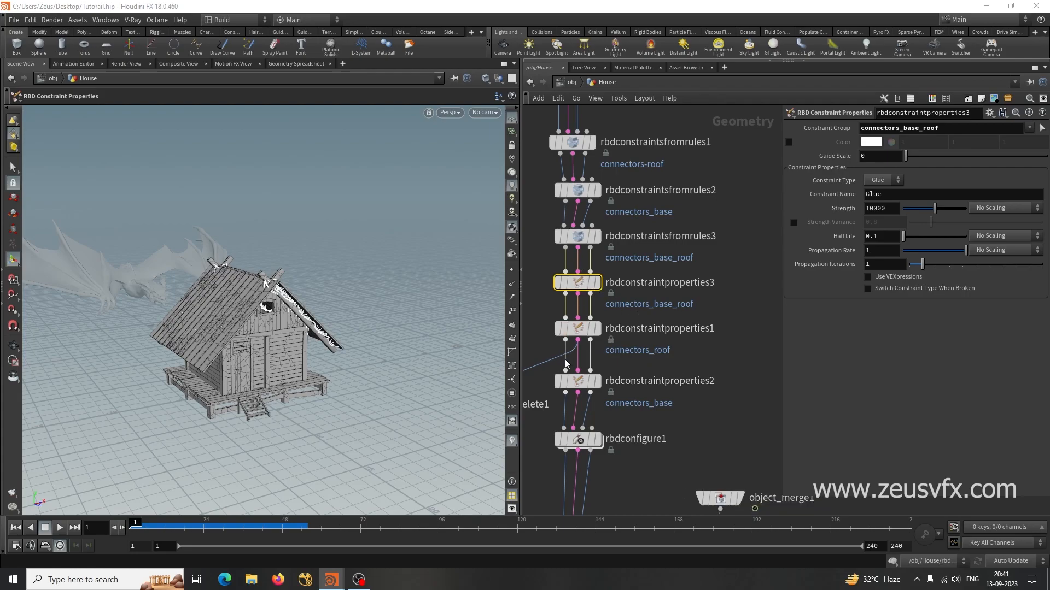
click(577, 190)
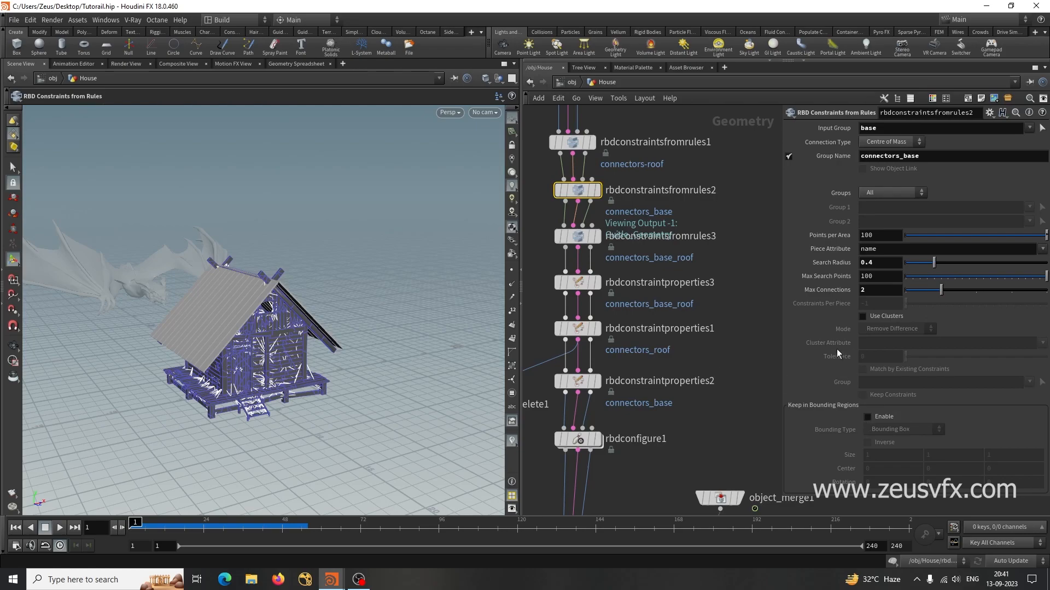
middle_drag(694, 435, 697, 356)
click(589, 307)
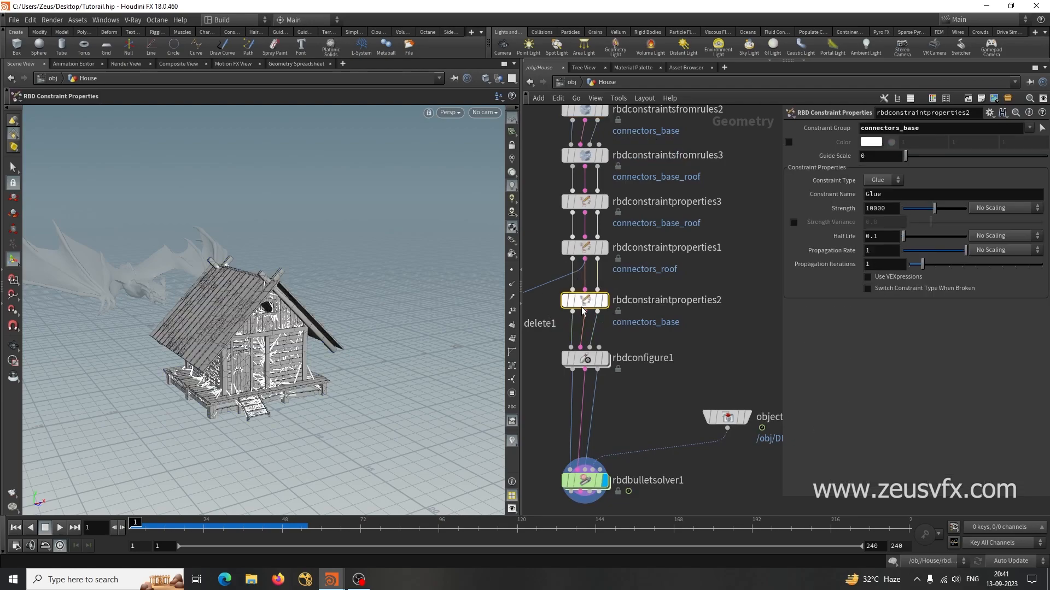
click(867, 289)
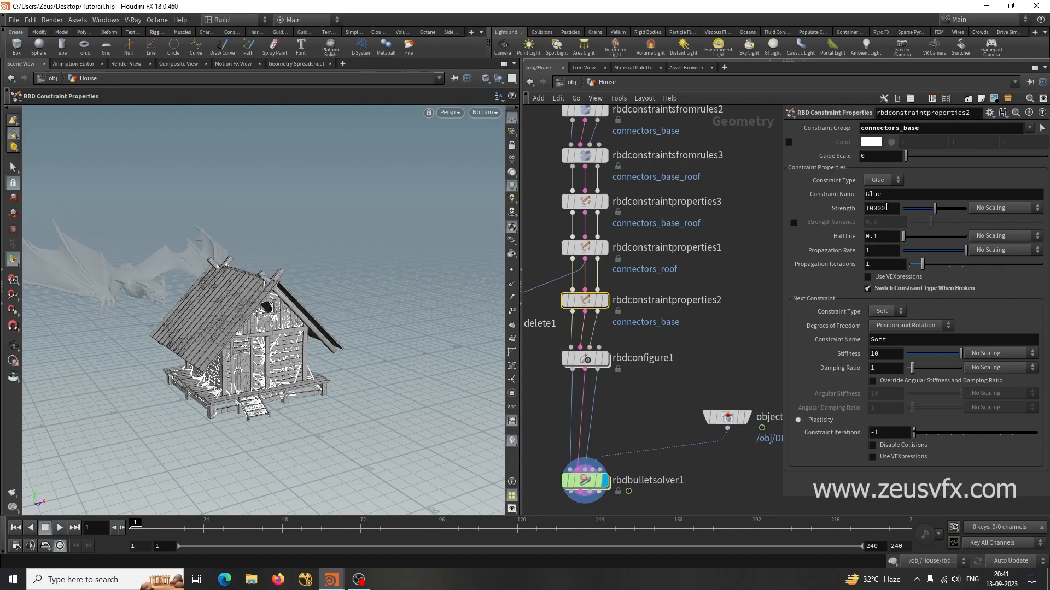
drag(874, 208, 860, 208)
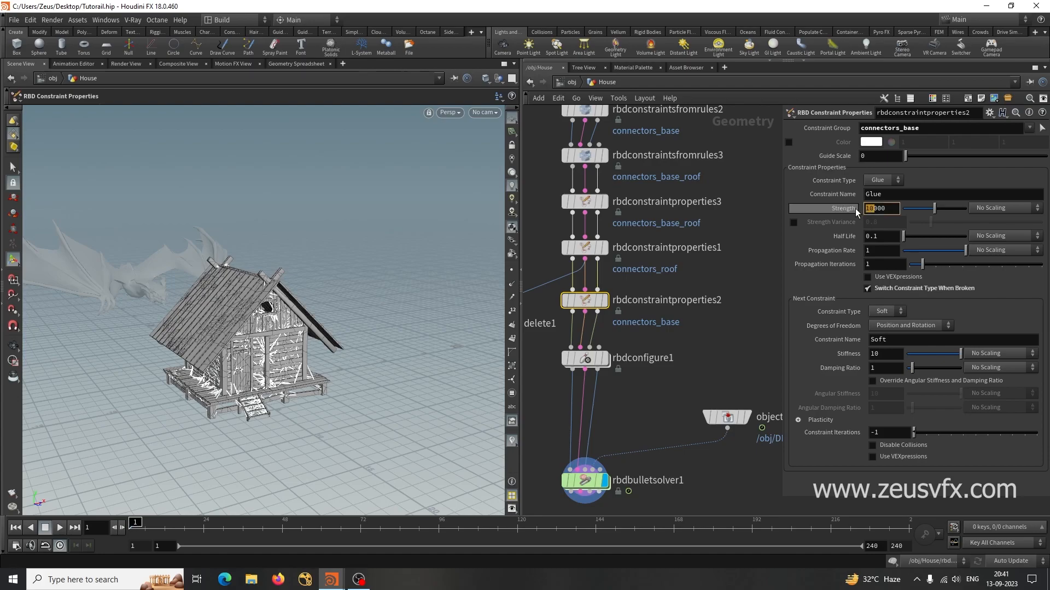
text(5)
key(Return)
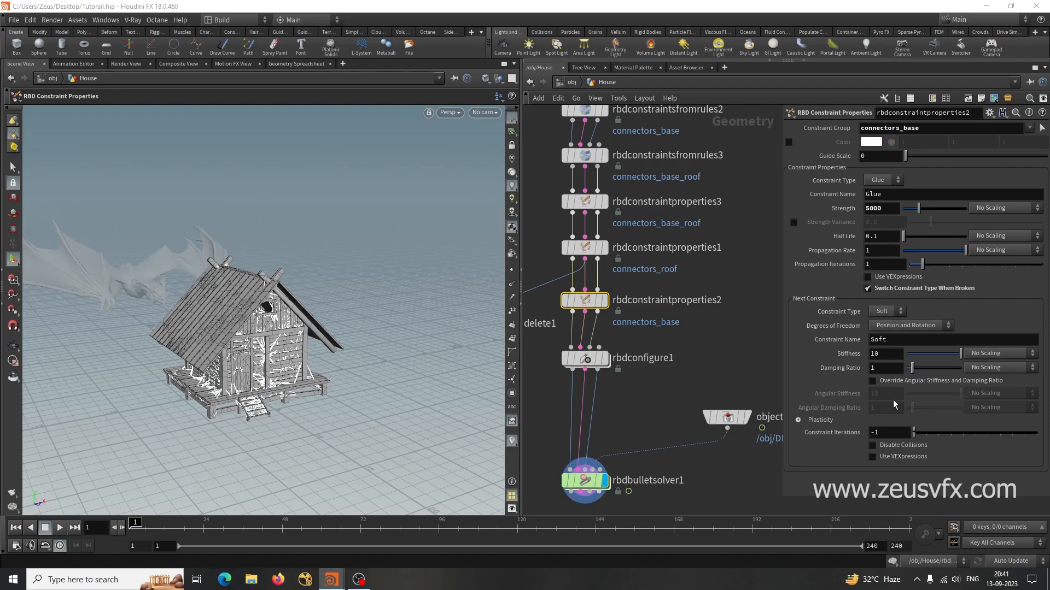
Set the Stiffness of the Soft next constraint on rbdconstraintproperties2 to 100
drag(882, 354, 843, 357)
text(1)
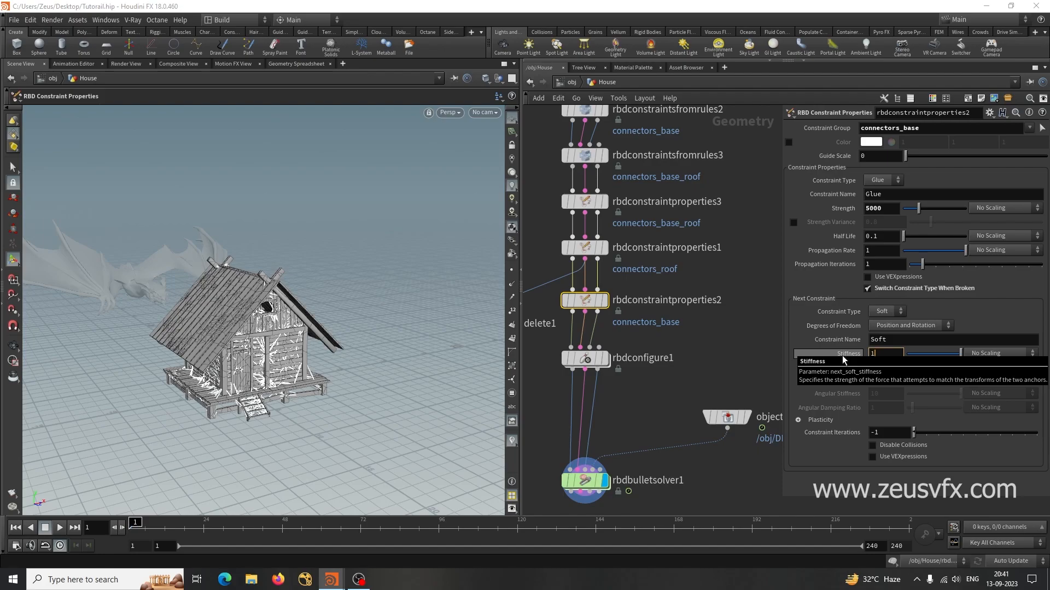
text(00)
key(Return)
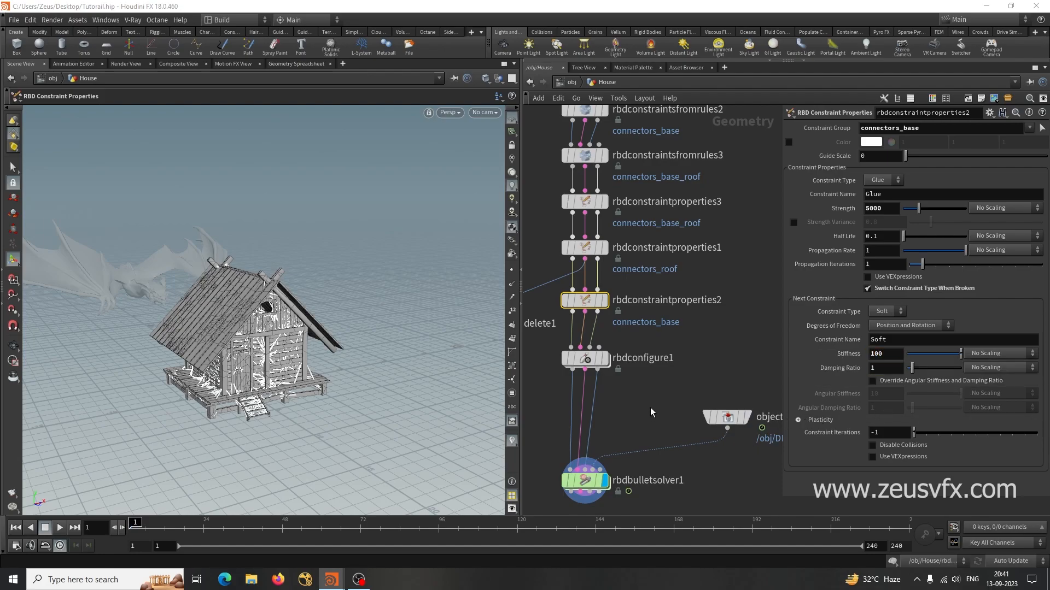
Review the bounds, bullet data and physical attributes of rbdconfigure1, and recheck the settings of rbdconstraintproperties2
middle_drag(644, 416, 660, 342)
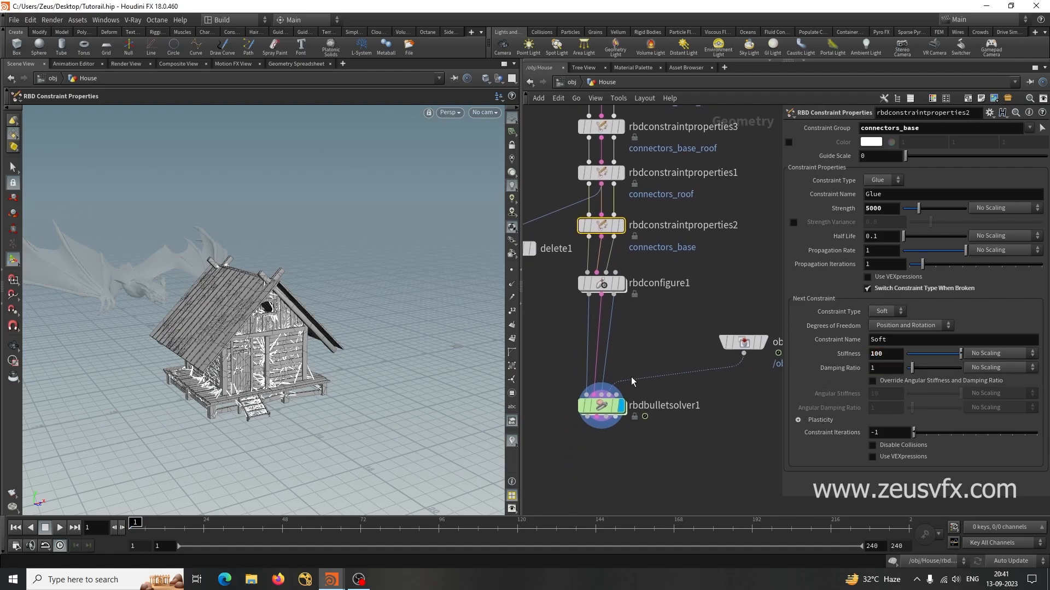
click(595, 408)
middle_drag(597, 341, 574, 397)
click(610, 355)
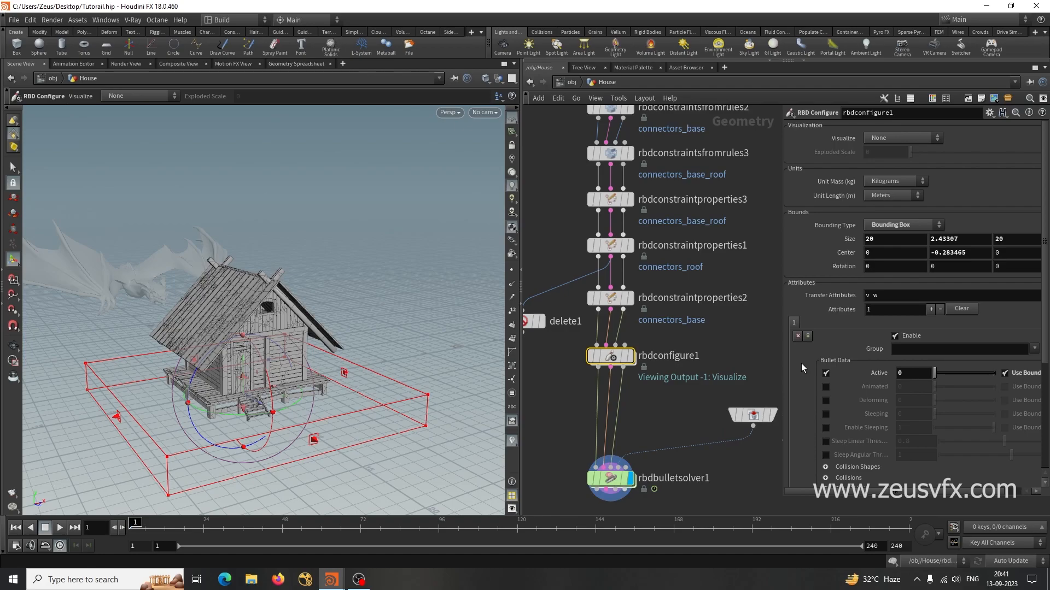
scroll(808, 395, down, 3)
scroll(808, 394, up, 3)
scroll(808, 395, down, 1)
scroll(808, 395, down, 5)
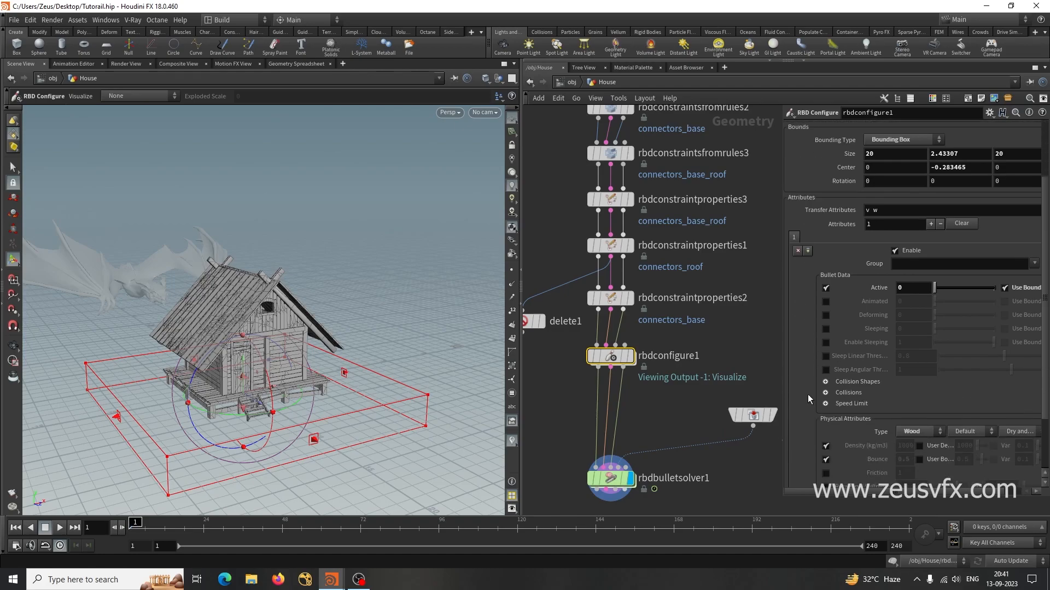
scroll(808, 395, down, 1)
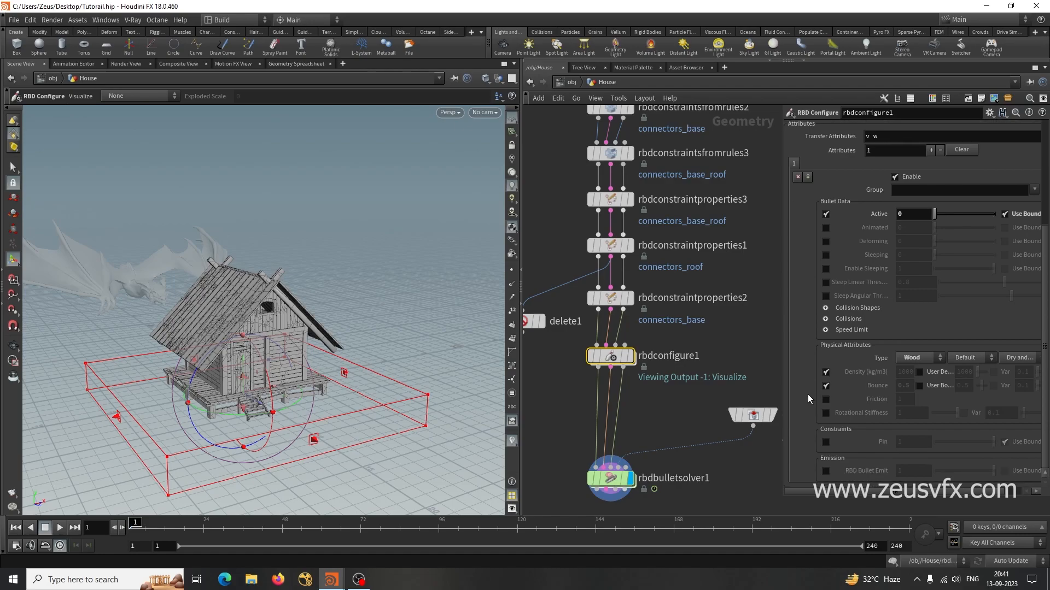
scroll(808, 395, up, 7)
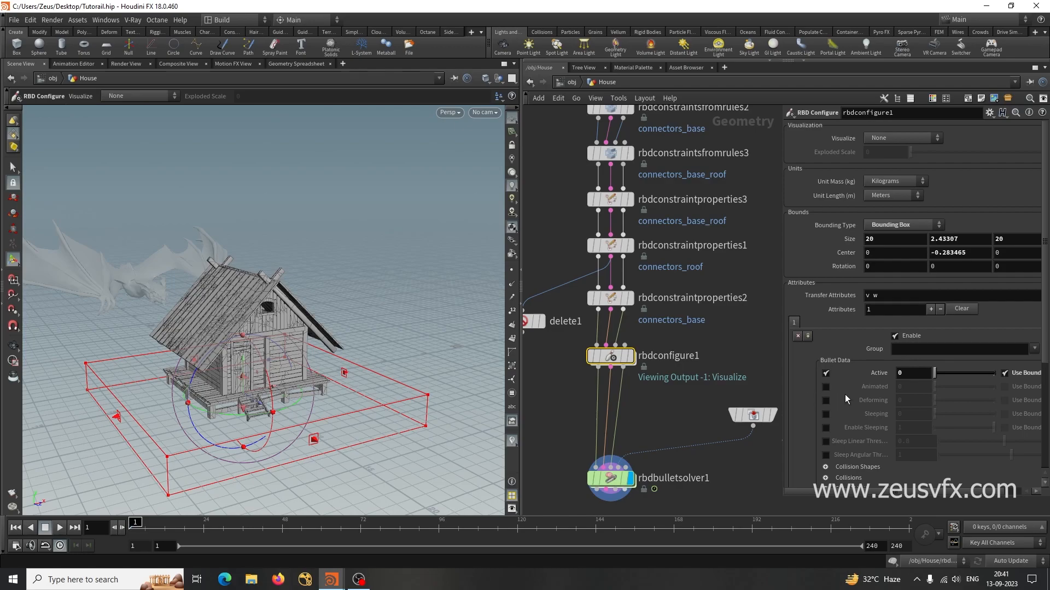
scroll(877, 394, down, 2)
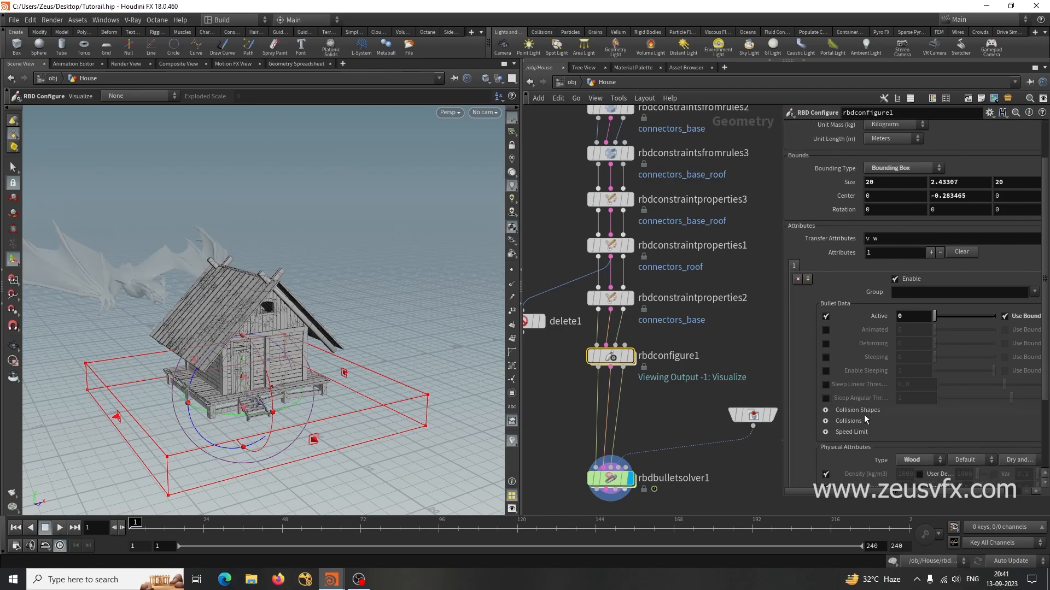
scroll(824, 411, down, 3)
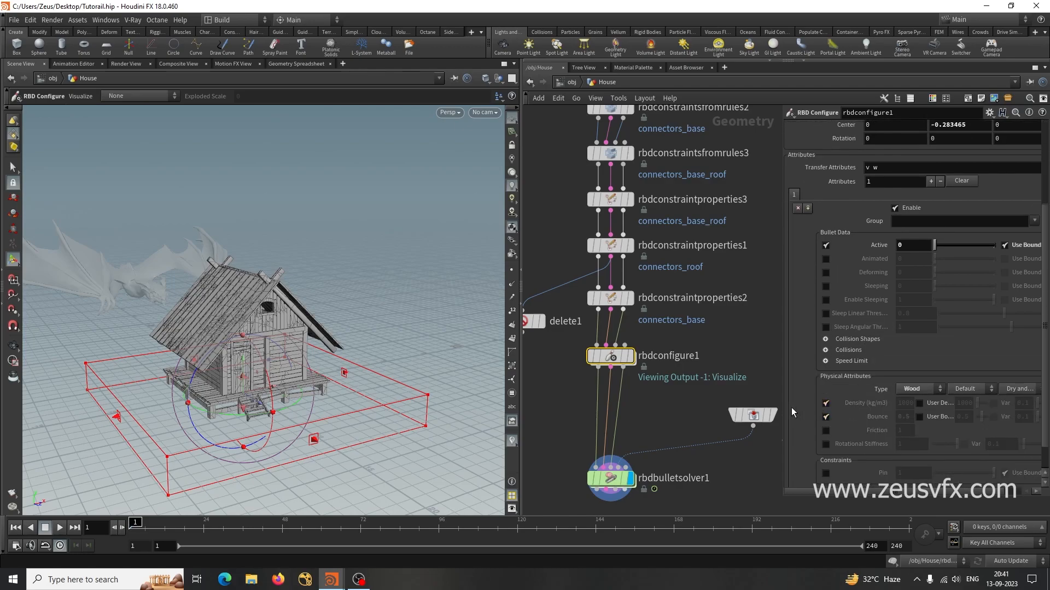
click(611, 298)
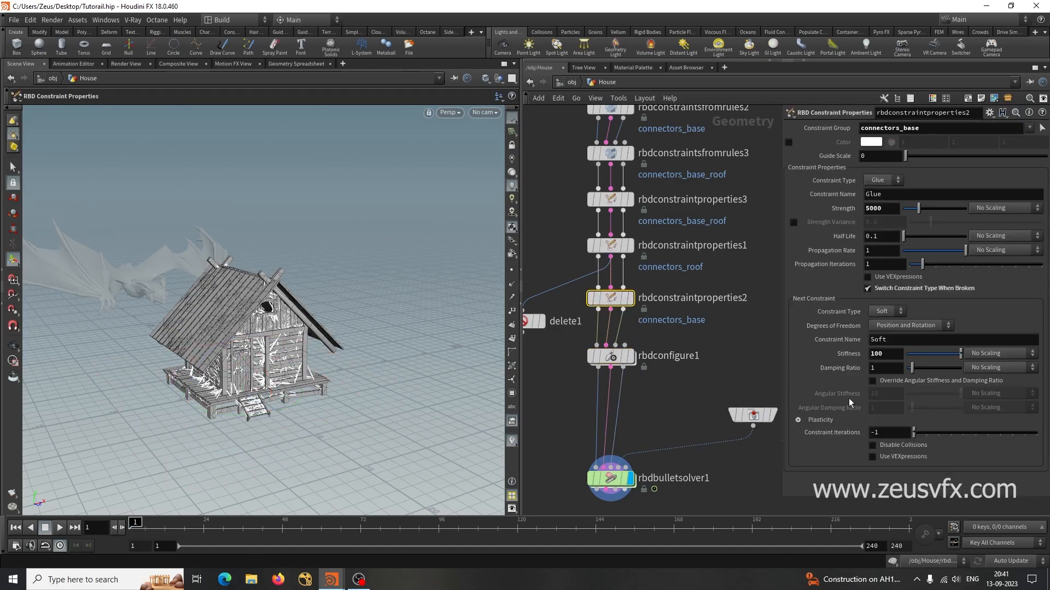
Set the Constraint Names of rbdbulletsolver1's breaking threshold to Glue, replacing Soft and Hard
click(610, 478)
click(829, 155)
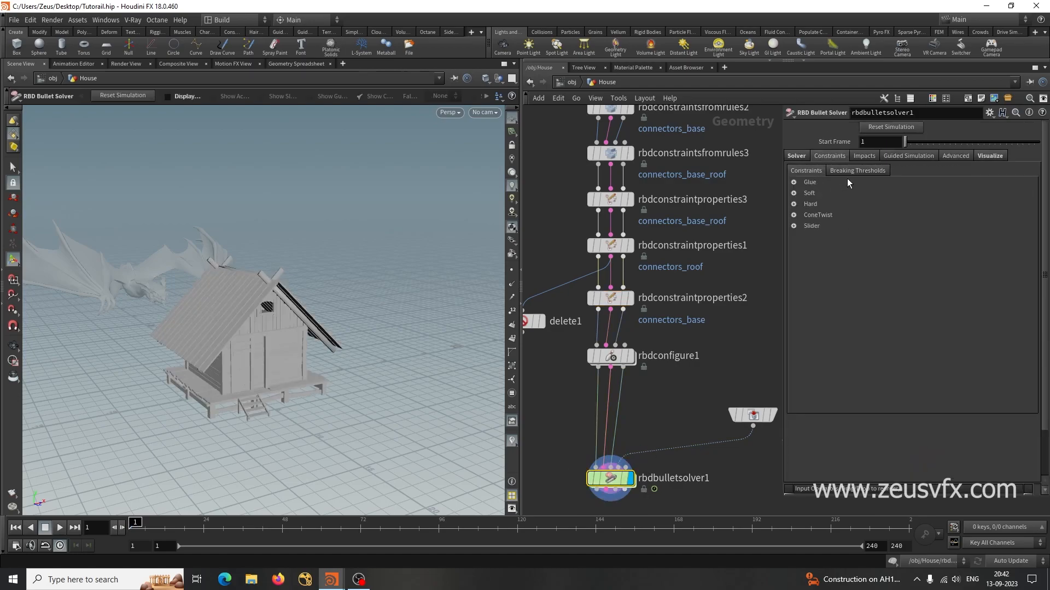
click(849, 172)
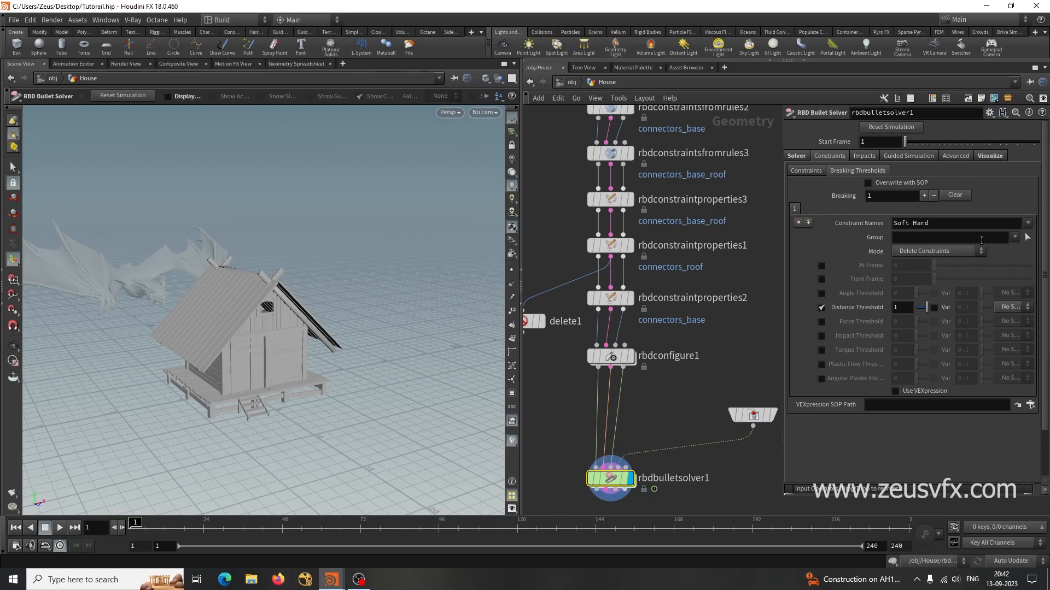
click(1029, 225)
click(943, 225)
drag(946, 223, 828, 218)
key(BackSpace)
click(803, 242)
click(1027, 223)
click(1033, 235)
Set the breaking mode to Switch to Next Constraint and replace the Distance Threshold with an Angle Threshold of 10
click(942, 251)
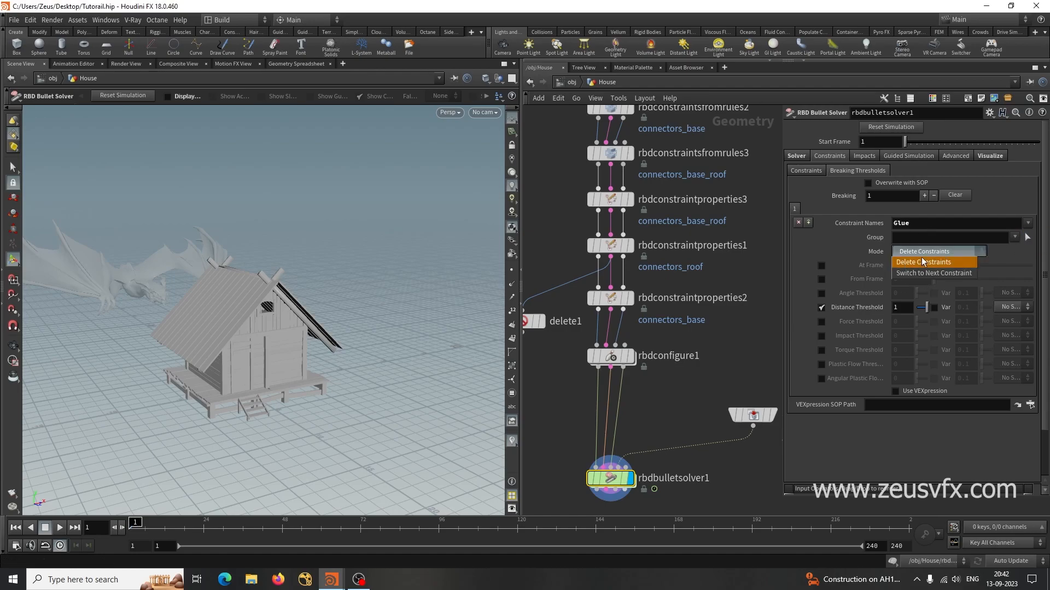
click(929, 273)
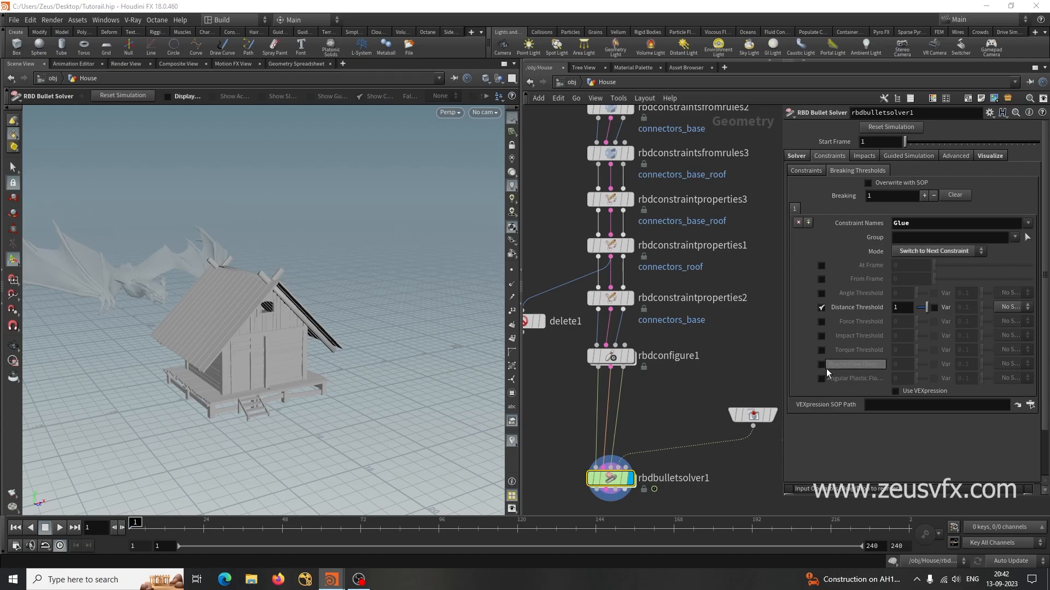
click(821, 293)
click(821, 307)
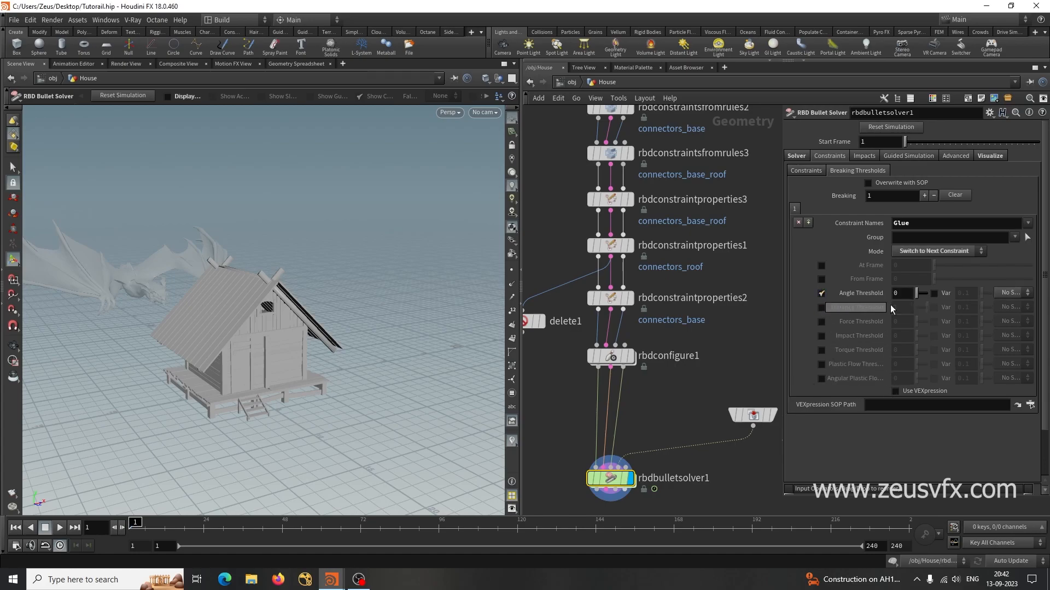
click(904, 294)
text(10)
key(Return)
Run the simulation, inspect how the house breaks around the dragon, and scrub back to frame 21
alt+drag(260, 373, 308, 423)
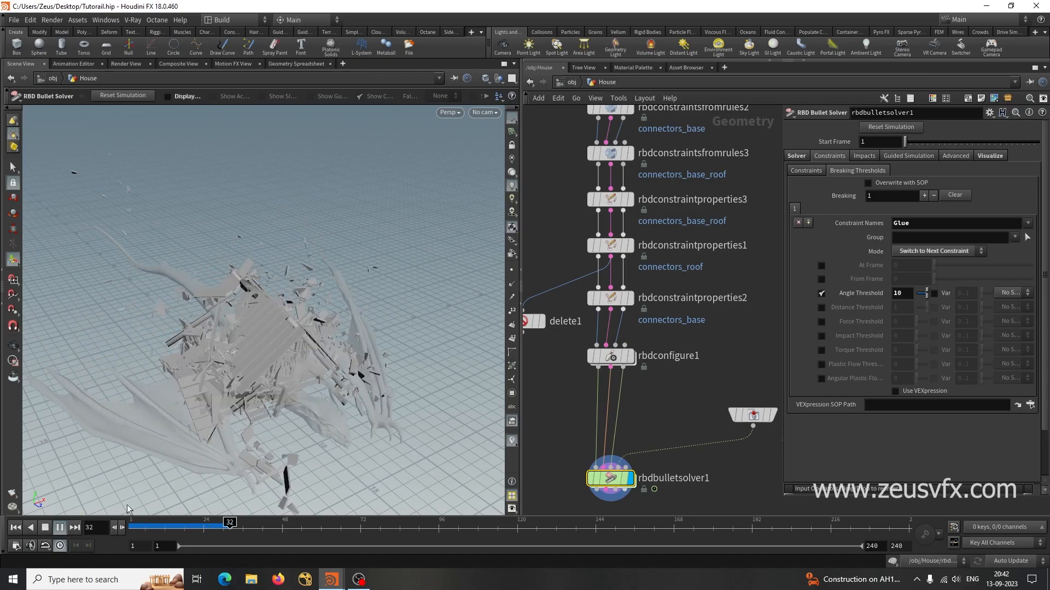
click(44, 527)
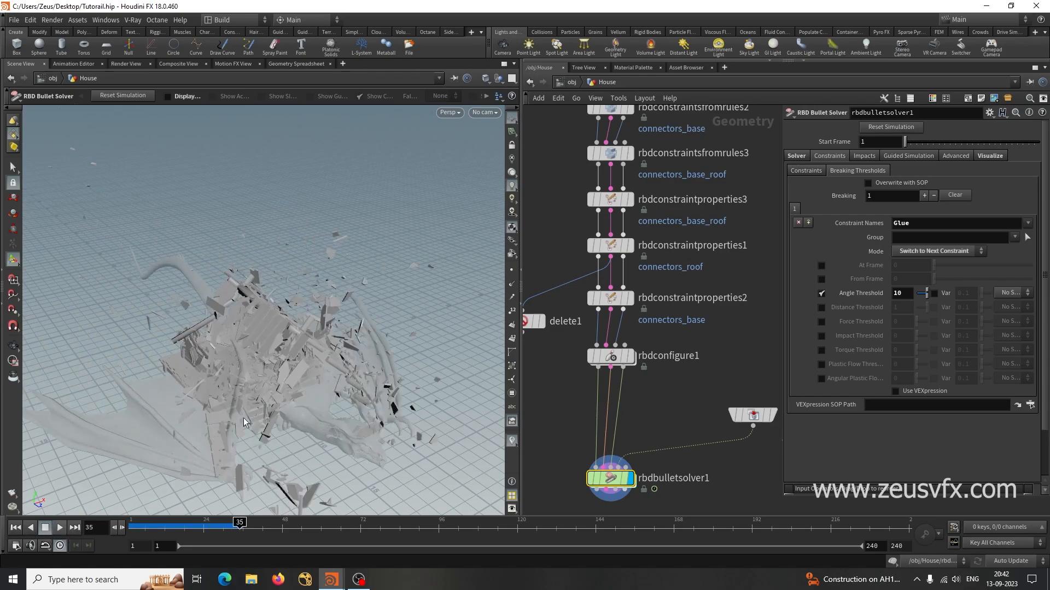
alt+drag(244, 421, 289, 369)
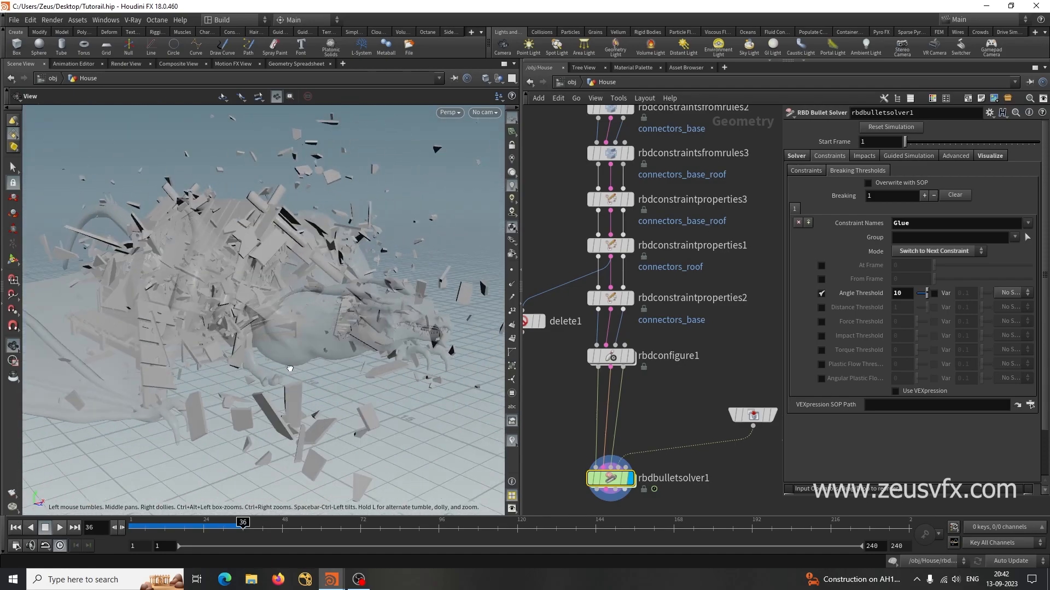
drag(243, 526, 193, 527)
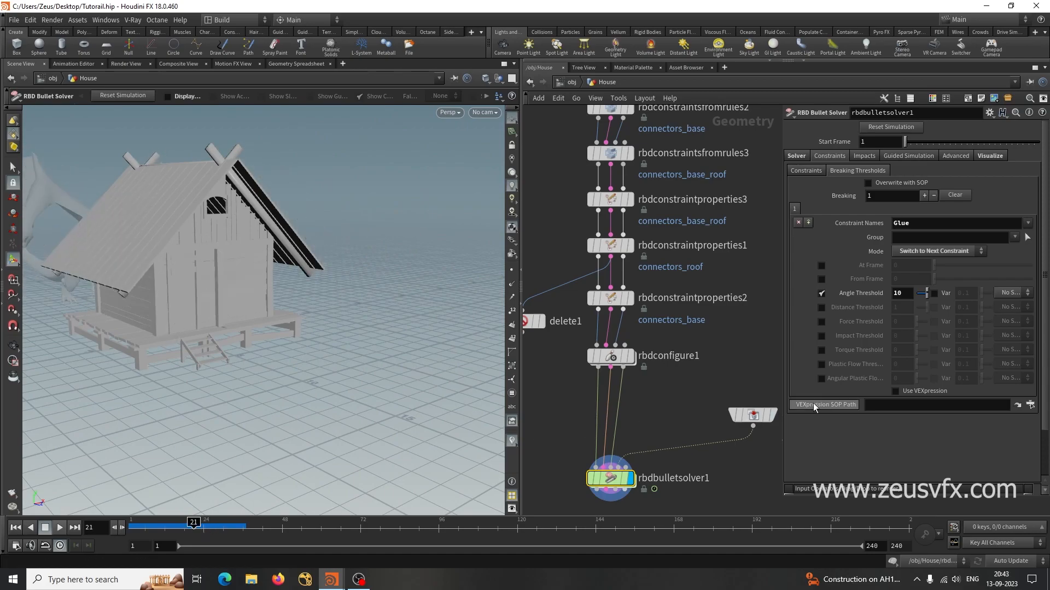
Set the Angle Threshold of the Glue breaking rule to 5
drag(909, 292, 886, 293)
text(5)
key(Return)
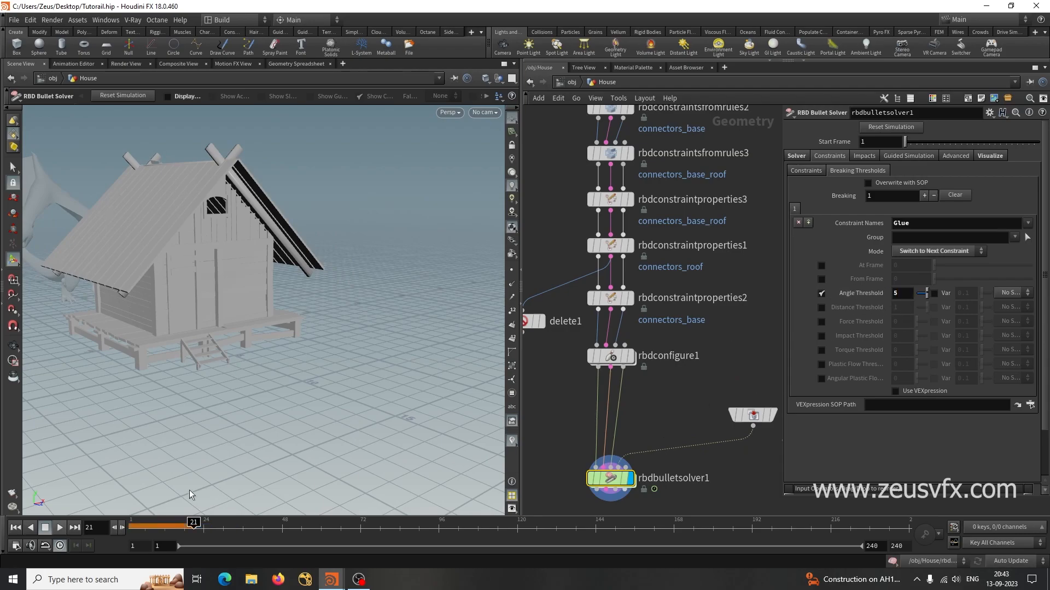
Replay the simulation from frame 1, check the dragon's impact on the house, and return to the start
click(15, 528)
click(59, 527)
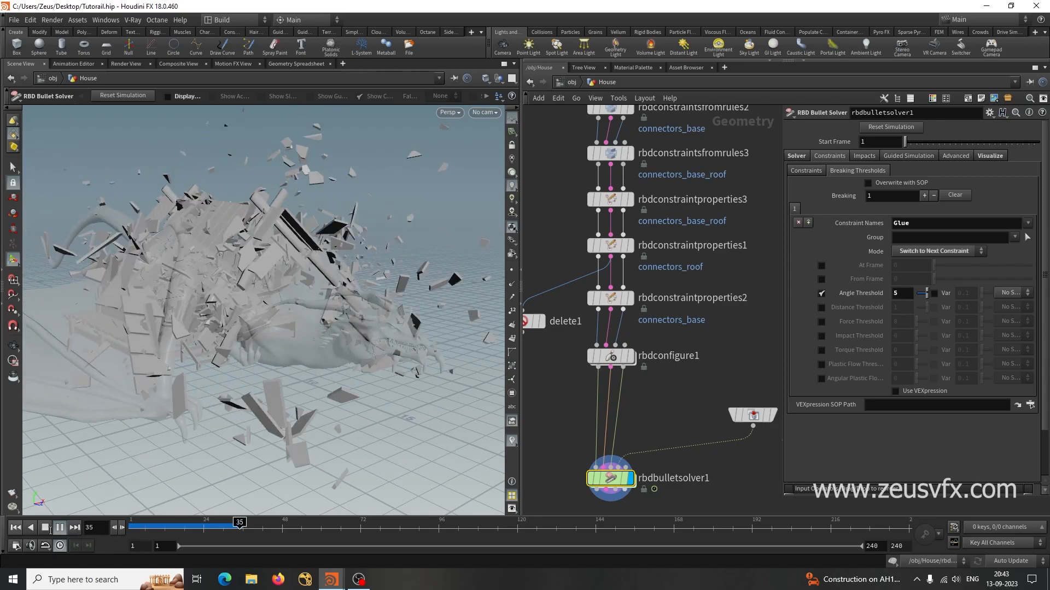
click(46, 528)
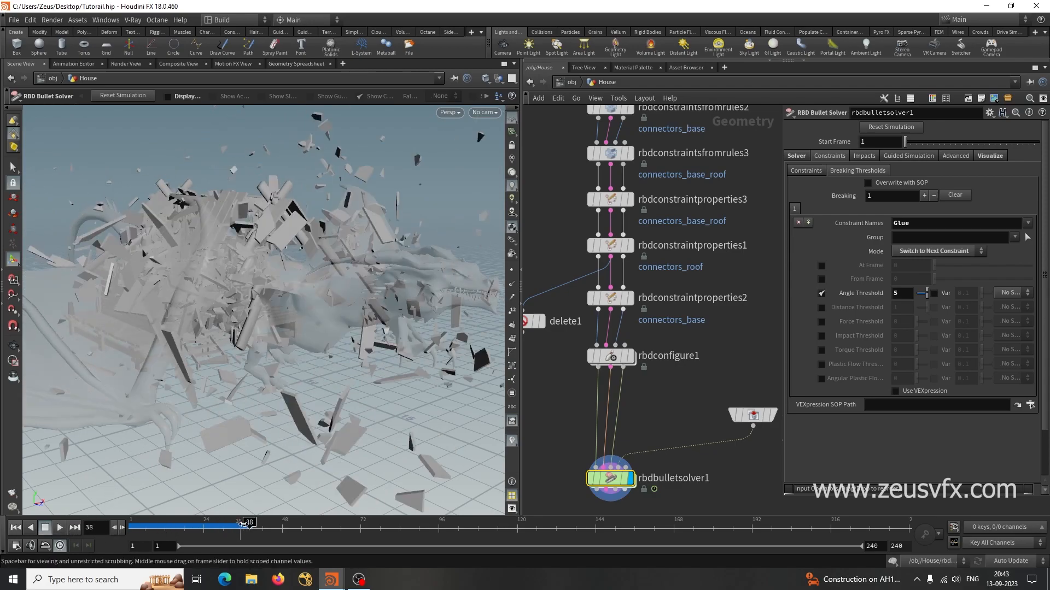
drag(226, 526, 194, 526)
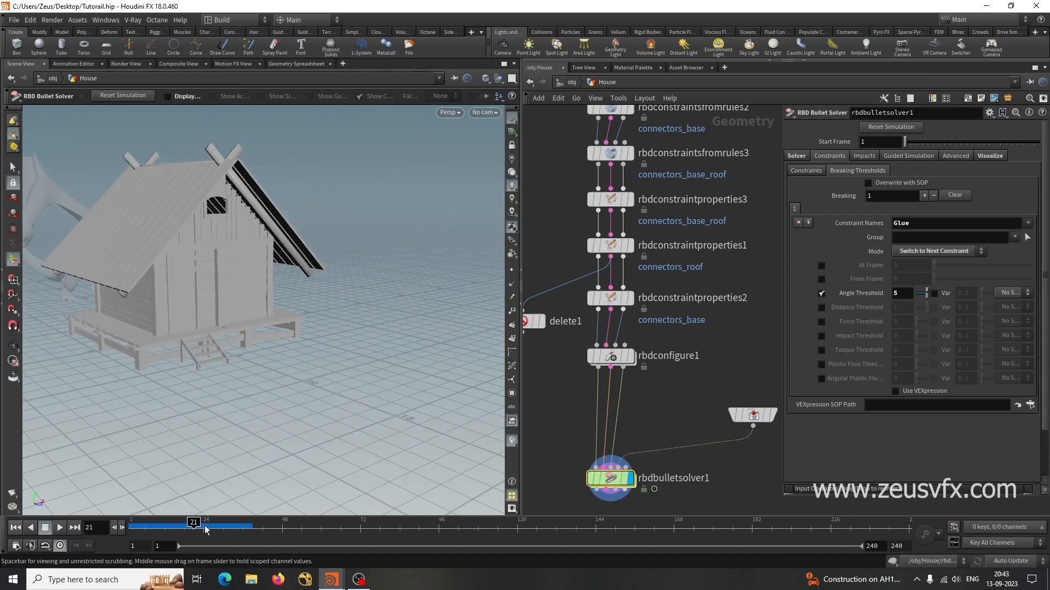
click(21, 529)
Set the breaking mode to Delete Constraints and rerun the simulation to check the impact
click(938, 251)
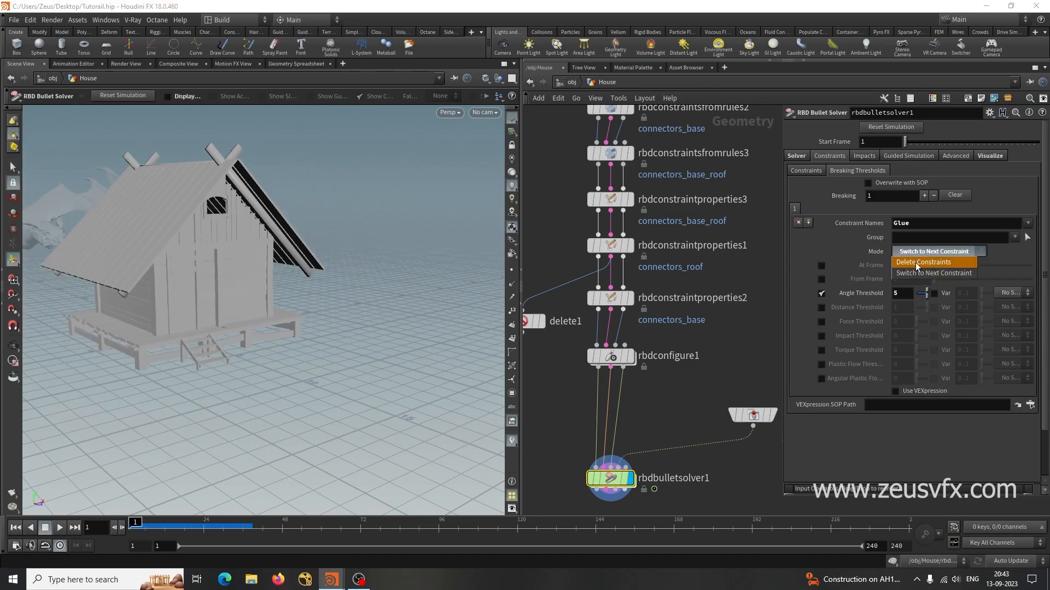
click(936, 266)
click(59, 529)
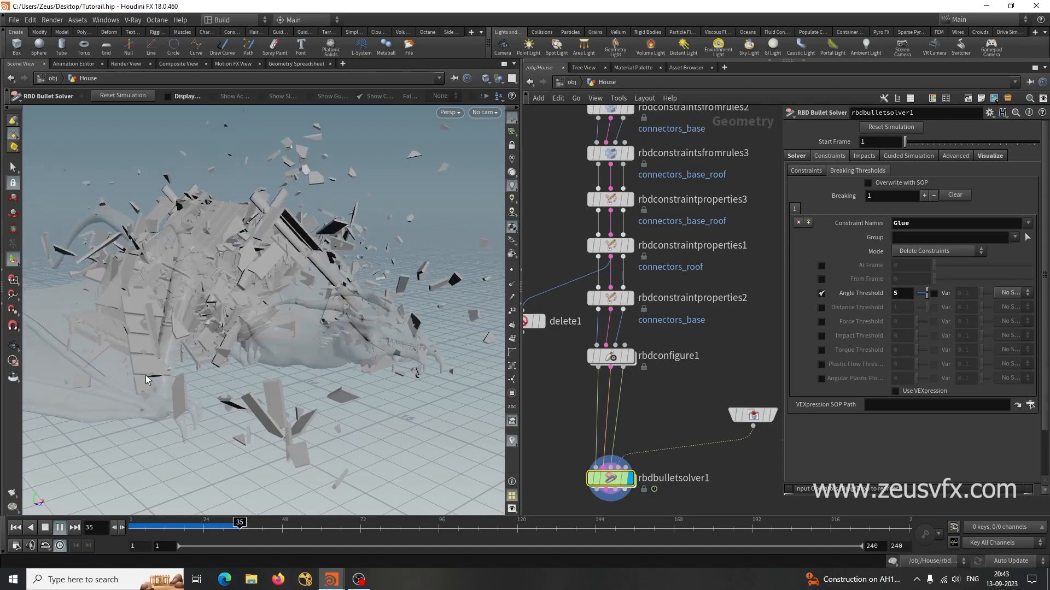
click(45, 529)
drag(252, 526, 203, 522)
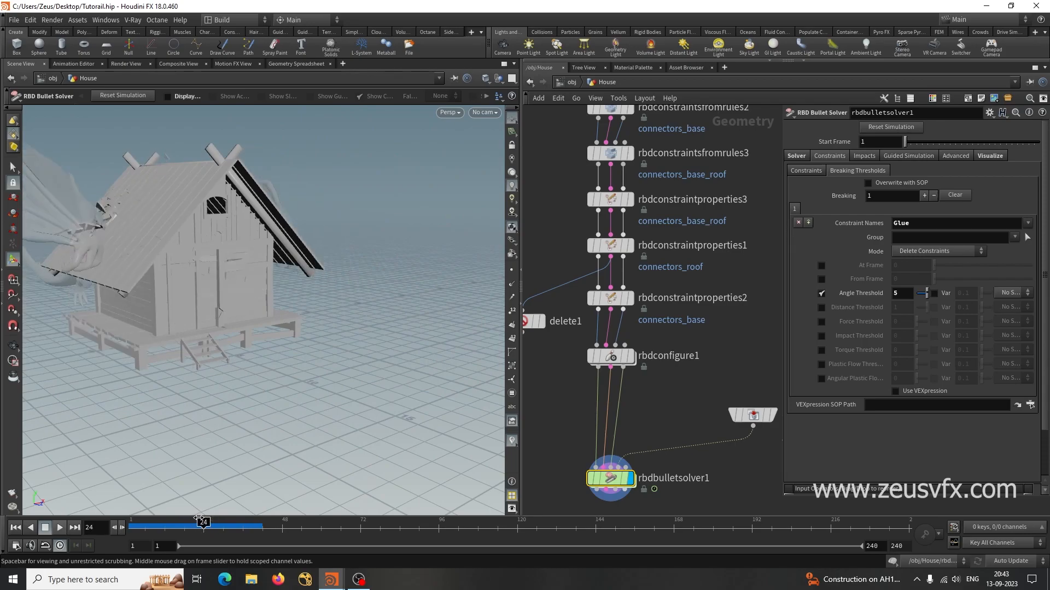
click(16, 527)
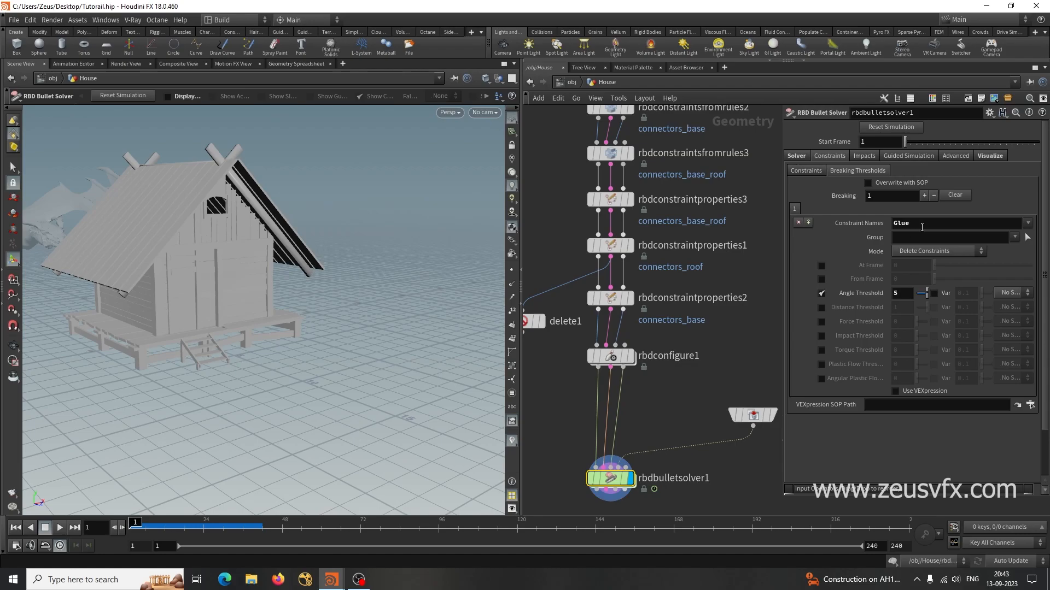
Enable the Distance Threshold of 1 for the Glue breaking rule and disable the Angle Threshold
click(820, 321)
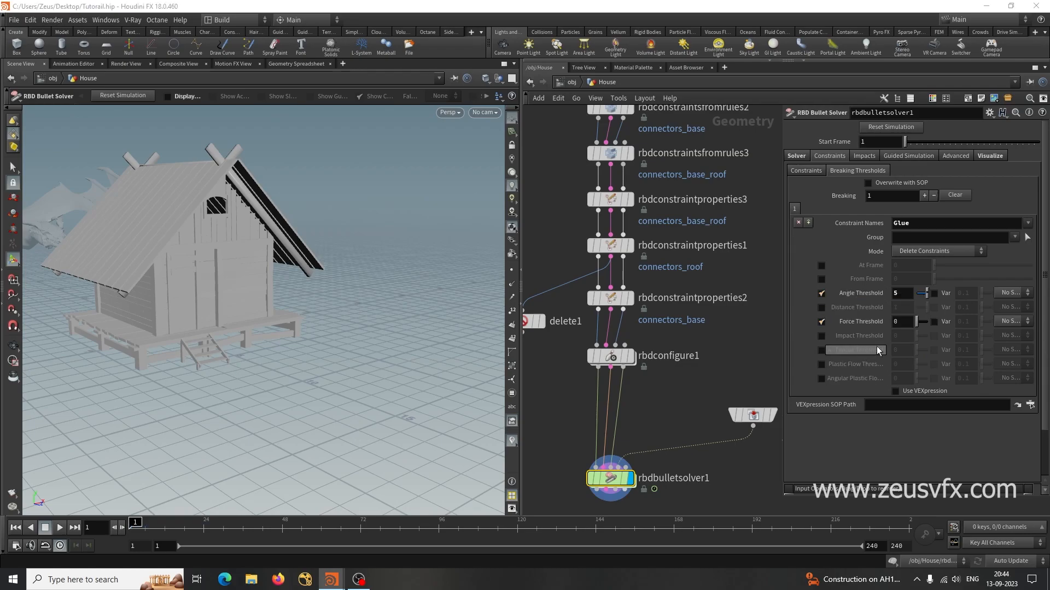
click(822, 308)
click(820, 322)
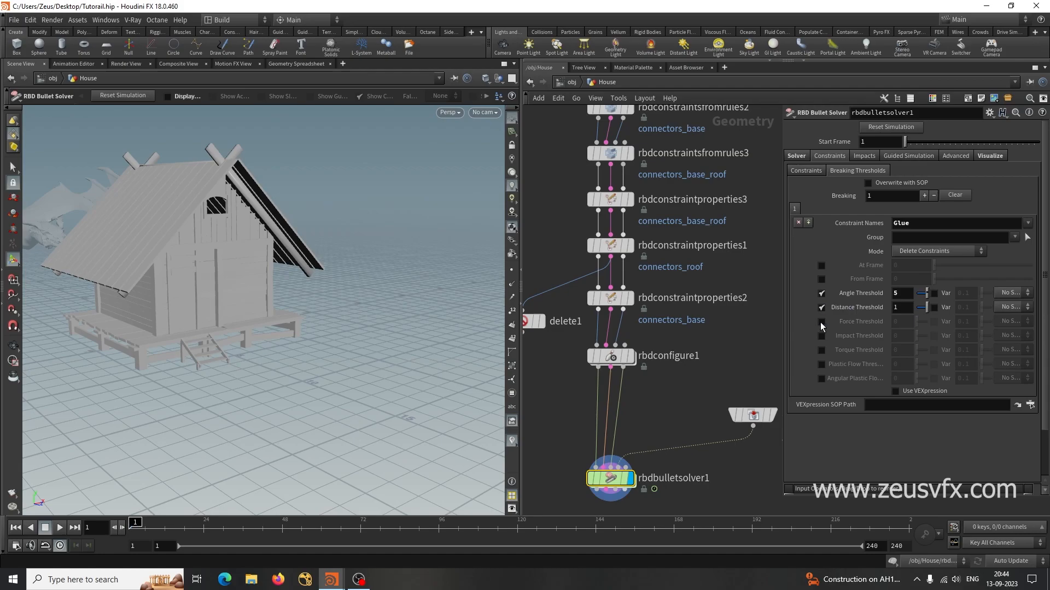
click(821, 293)
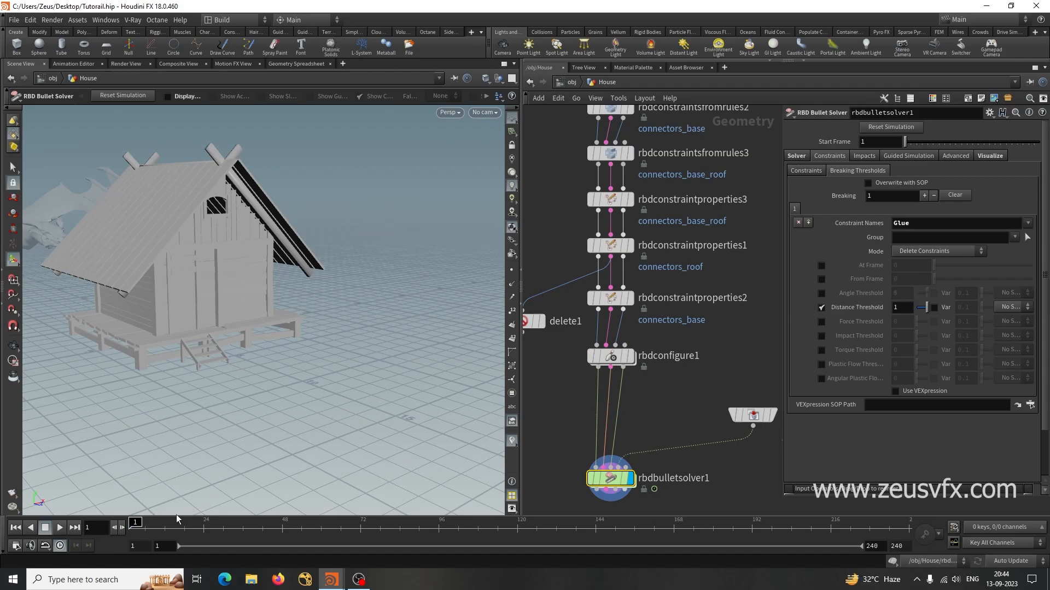
Play the simulation to examine the distance-based breaking, and rewind to the first frame
click(59, 527)
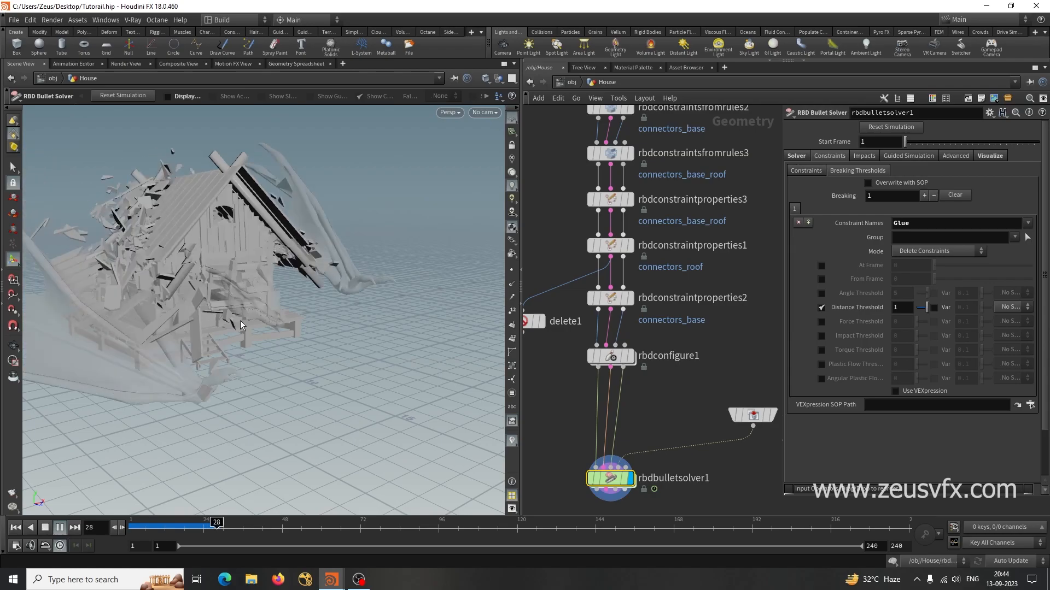
click(45, 530)
click(16, 529)
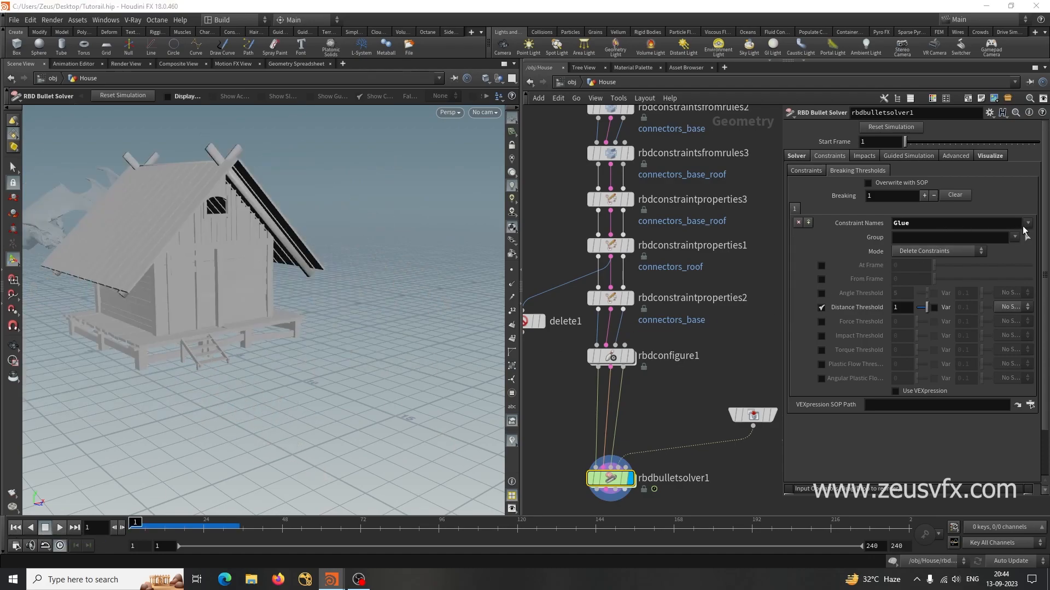
click(1032, 246)
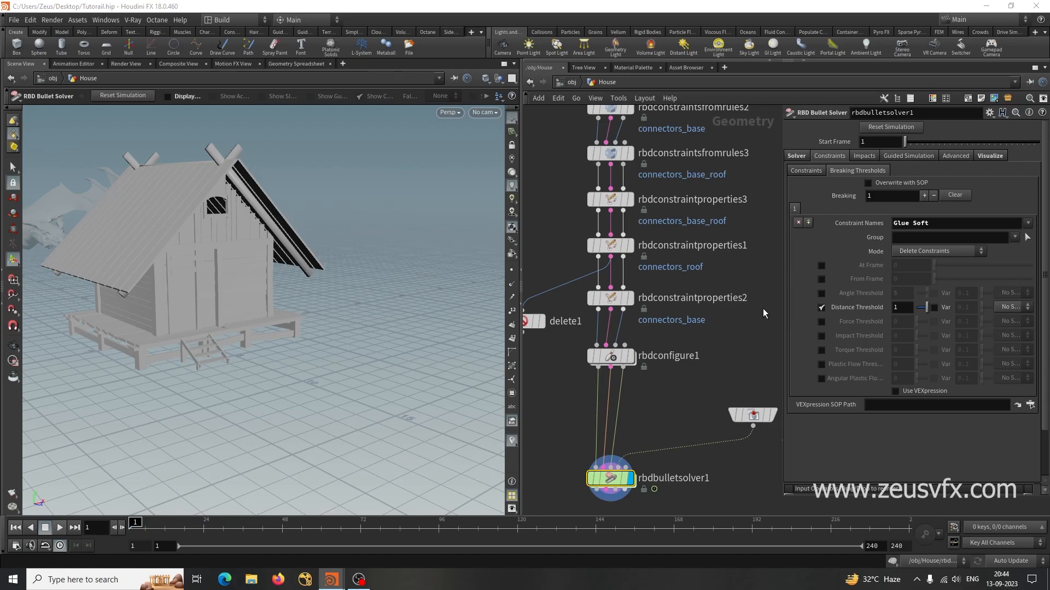
click(964, 228)
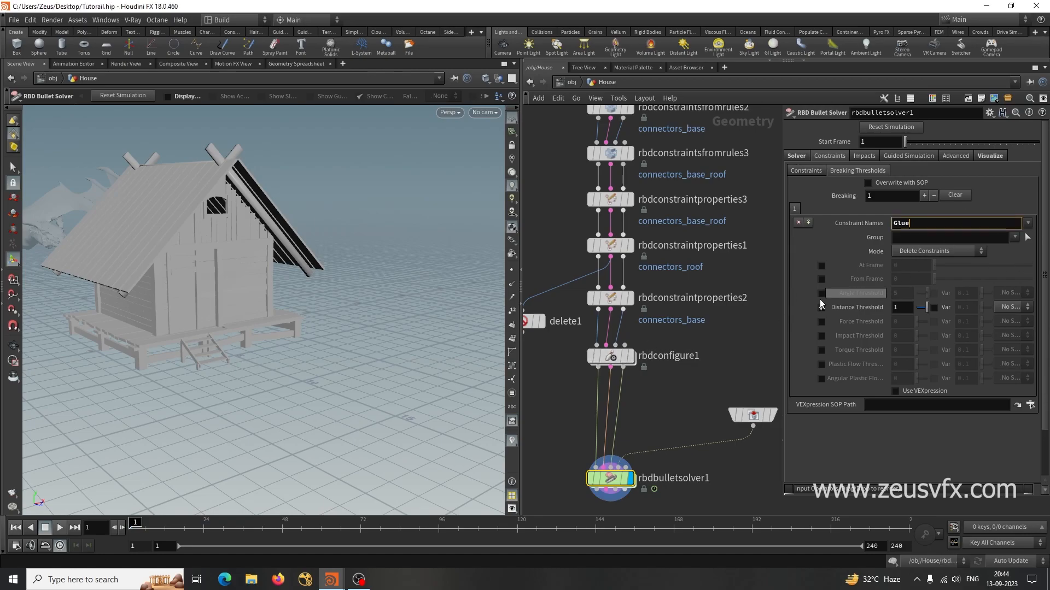
key(Return)
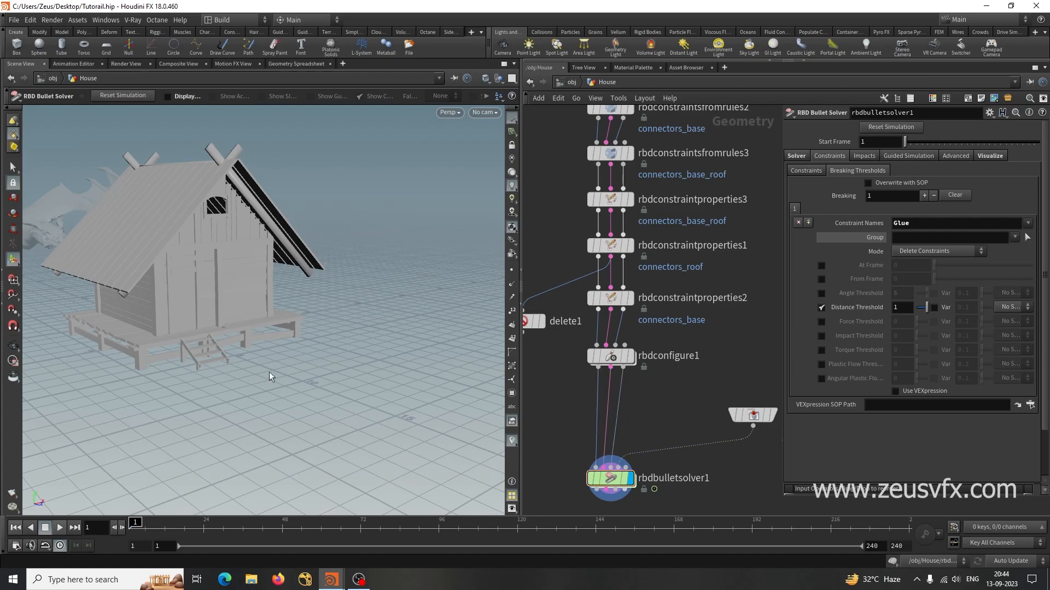
Set the glue Strength of the connectors_roof constraints on rbdconstraintproperties1 to 2000
middle_drag(693, 386, 698, 427)
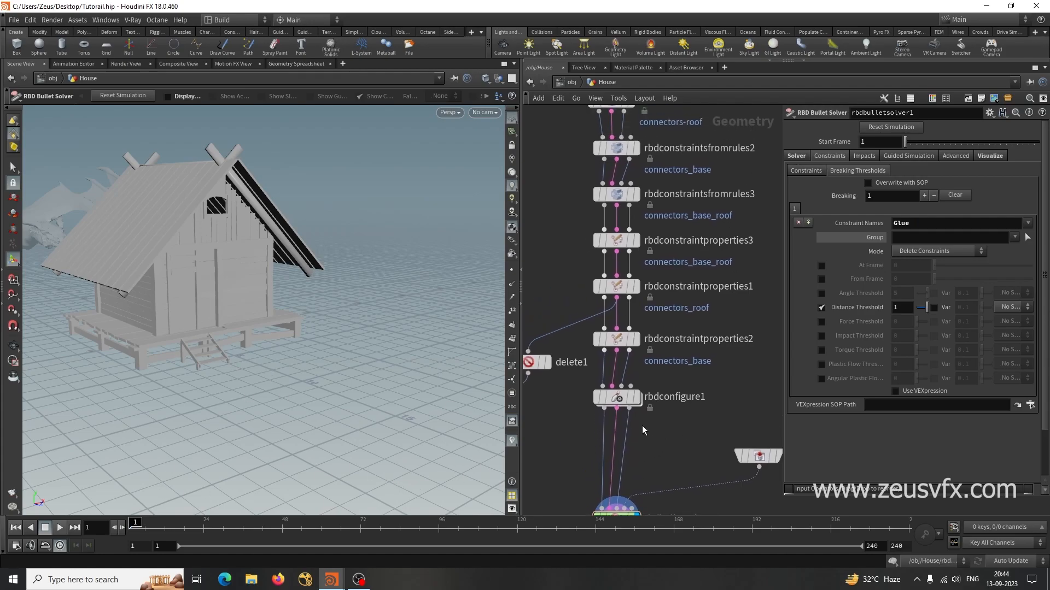
click(615, 288)
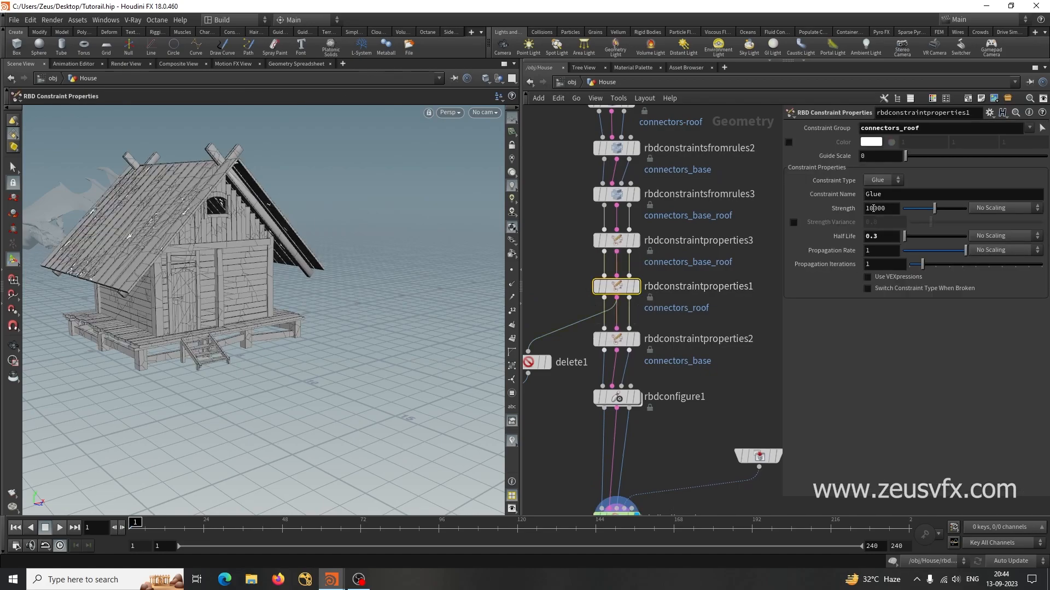
drag(874, 209, 852, 212)
text(2)
key(Return)
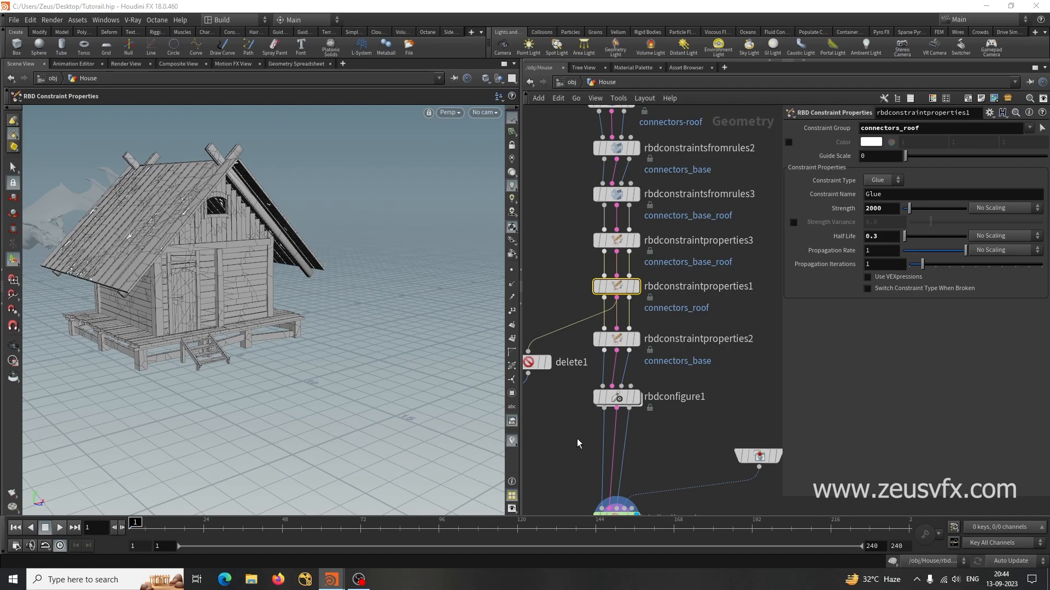
Check the connectors_base_roof glue settings on rbdconstraintproperties3 and run the simulation into the dragon's impact
click(616, 241)
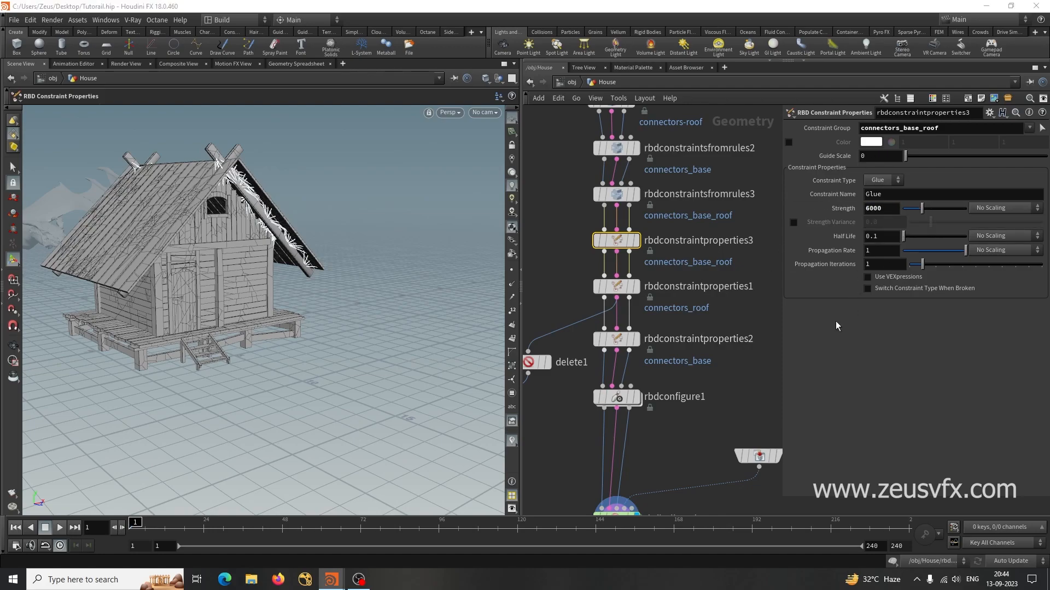
click(59, 527)
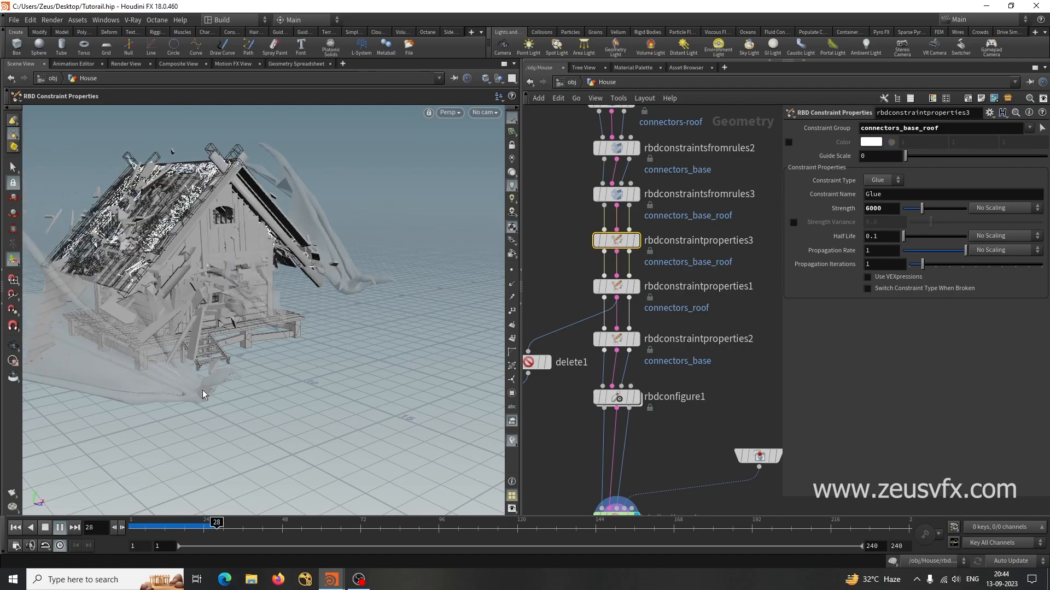
click(44, 528)
Select rbdbulletsolver1 and replay the destruction from a higher viewpoint
middle_drag(676, 447, 661, 337)
click(602, 410)
key(Escape)
drag(281, 306, 180, 350)
click(31, 531)
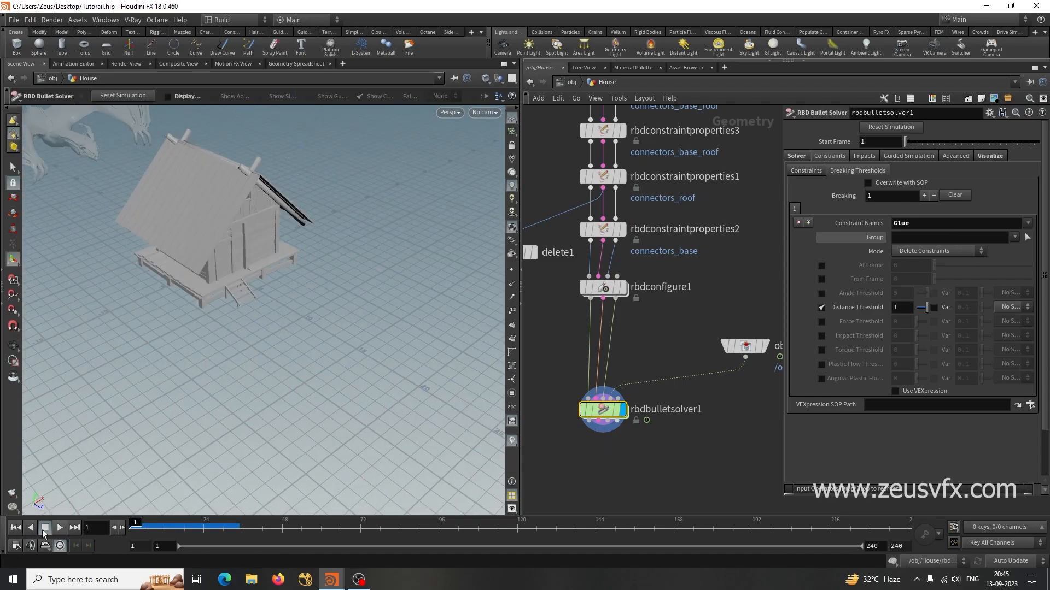
click(57, 530)
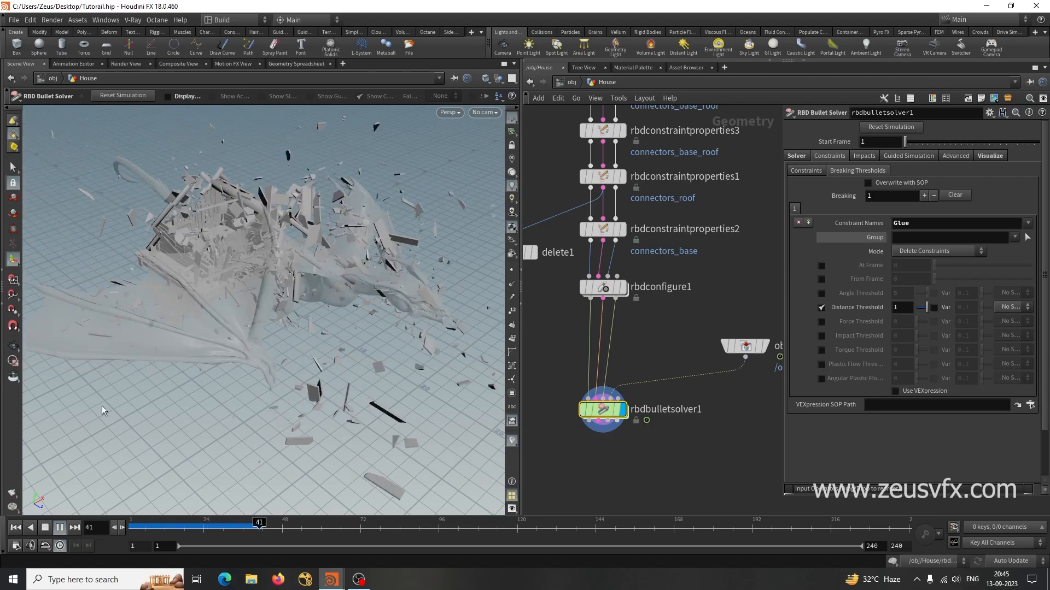
click(59, 527)
Scrub through the frames around the dragon's impact and examine how the house breaks from several viewpoints
drag(222, 526, 260, 515)
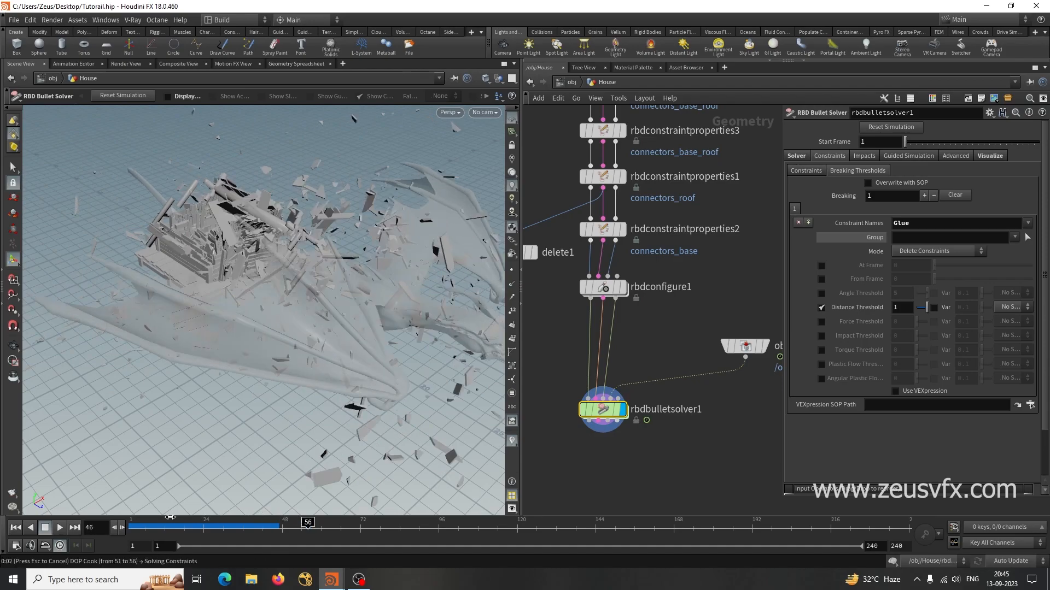
click(171, 521)
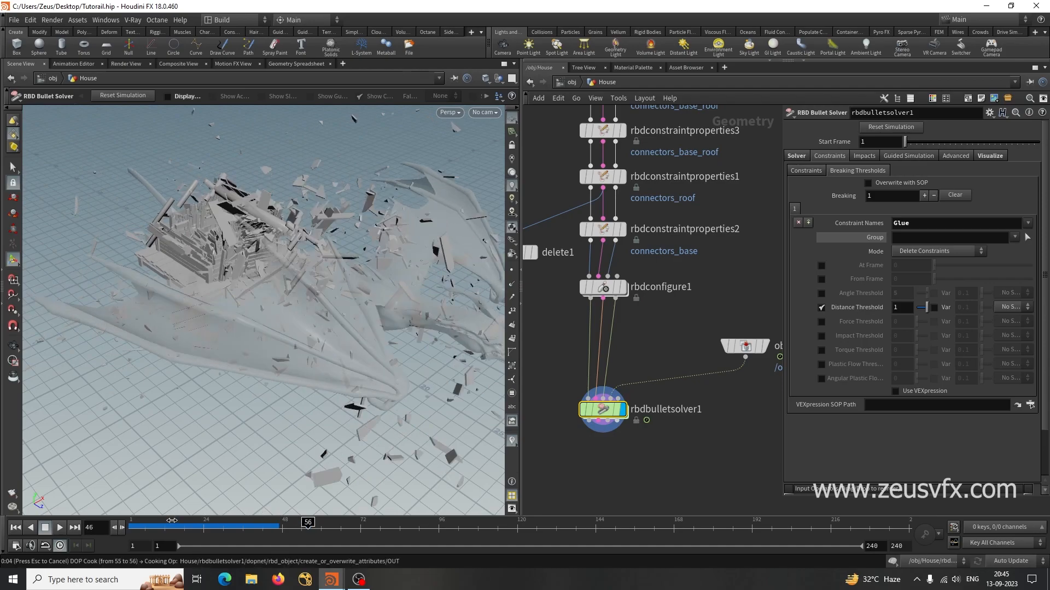
drag(171, 521, 226, 522)
key(Escape)
drag(278, 404, 317, 368)
key(Return)
drag(216, 525, 187, 524)
key(Escape)
drag(264, 382, 272, 421)
key(Return)
drag(186, 524, 186, 524)
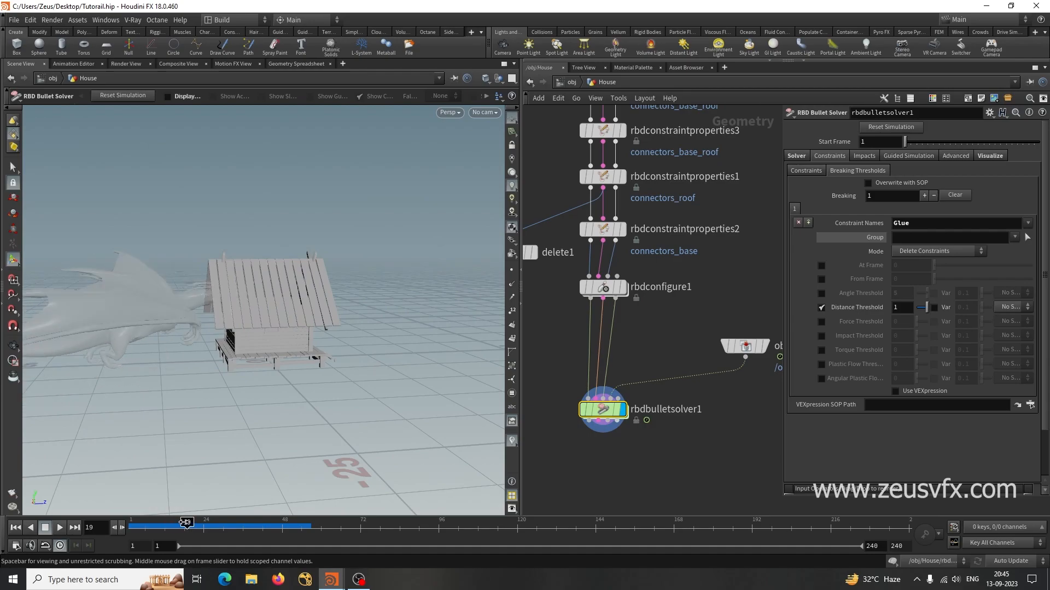
Return to the first frame and insert a Transform node between merge2 and rbdunpack1
key(Escape)
drag(316, 386, 223, 386)
key(Return)
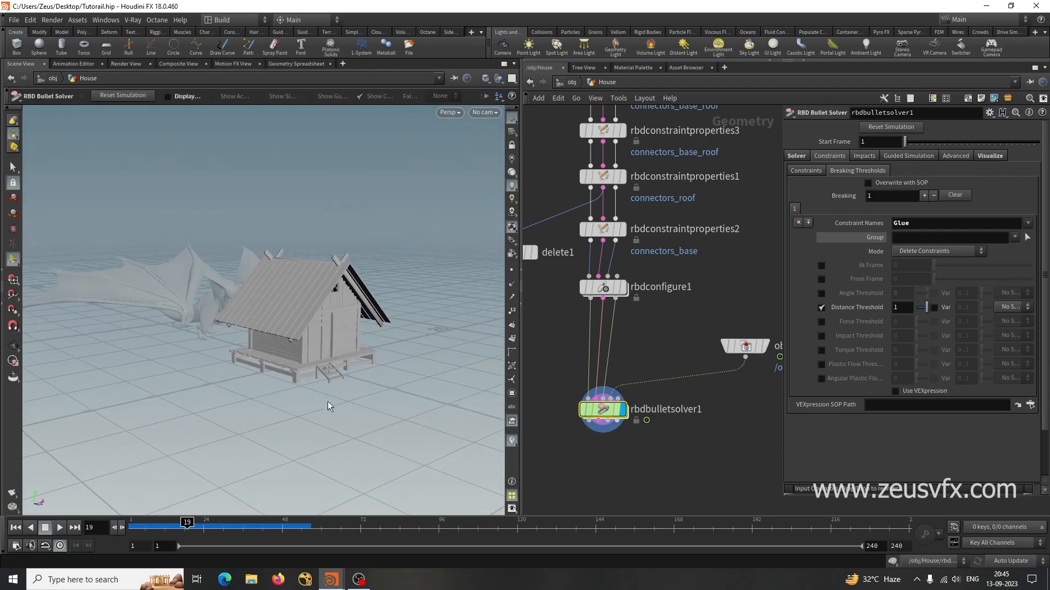
middle_drag(571, 333, 573, 409)
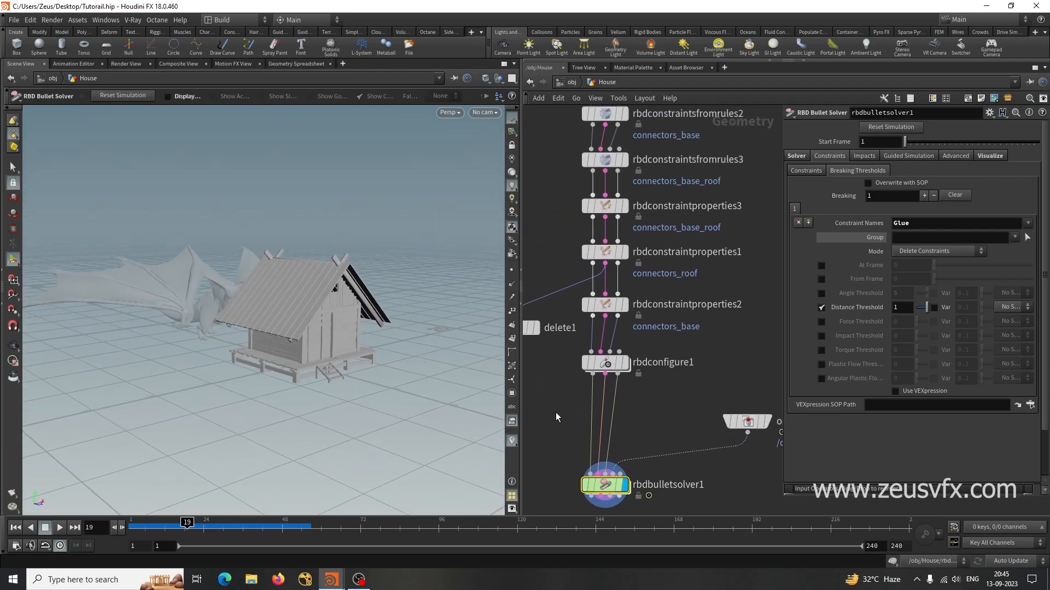
scroll(687, 365, down, 4)
middle_drag(627, 494, 627, 408)
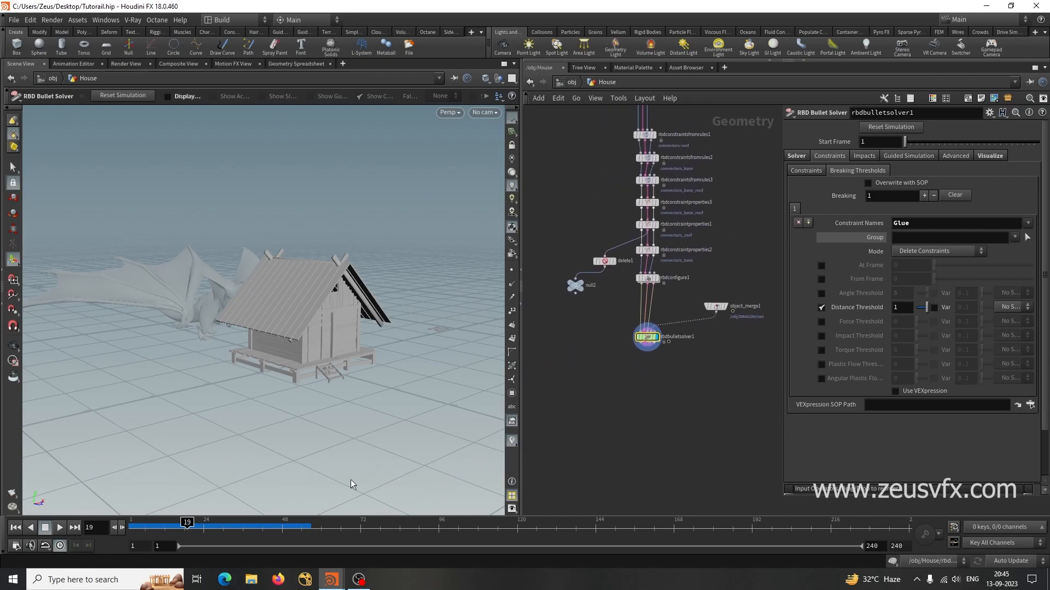
middle_drag(598, 329, 598, 442)
scroll(622, 373, up, 2)
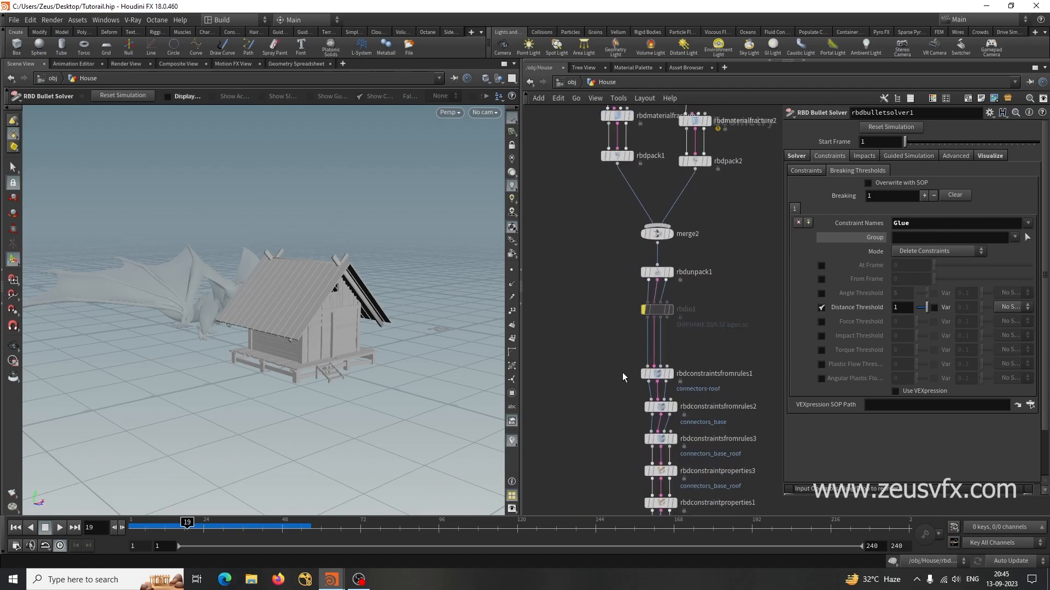
middle_drag(609, 325, 599, 385)
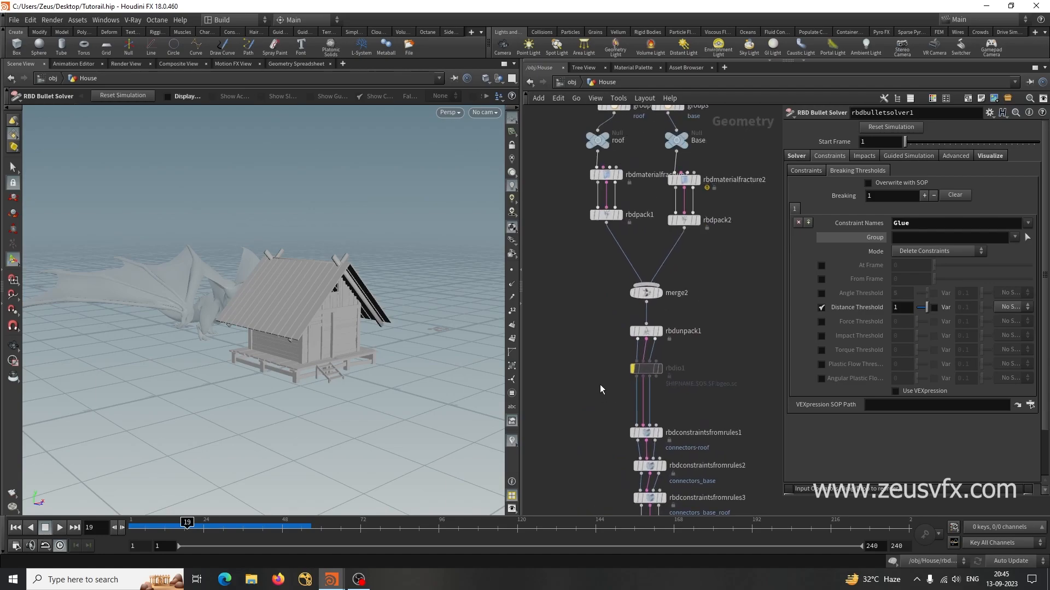
click(15, 528)
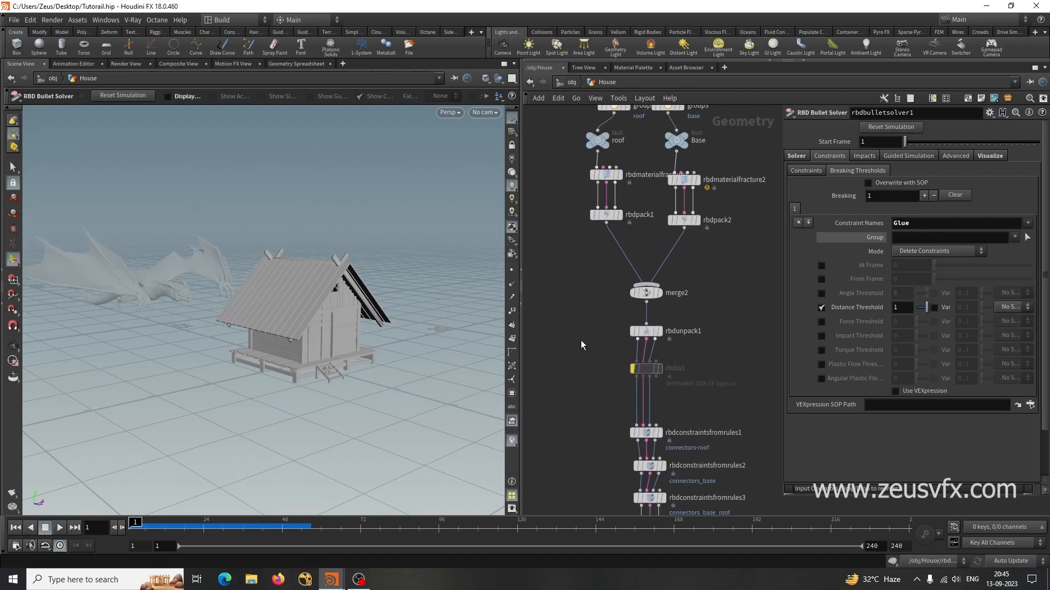
key(Tab)
text(tra)
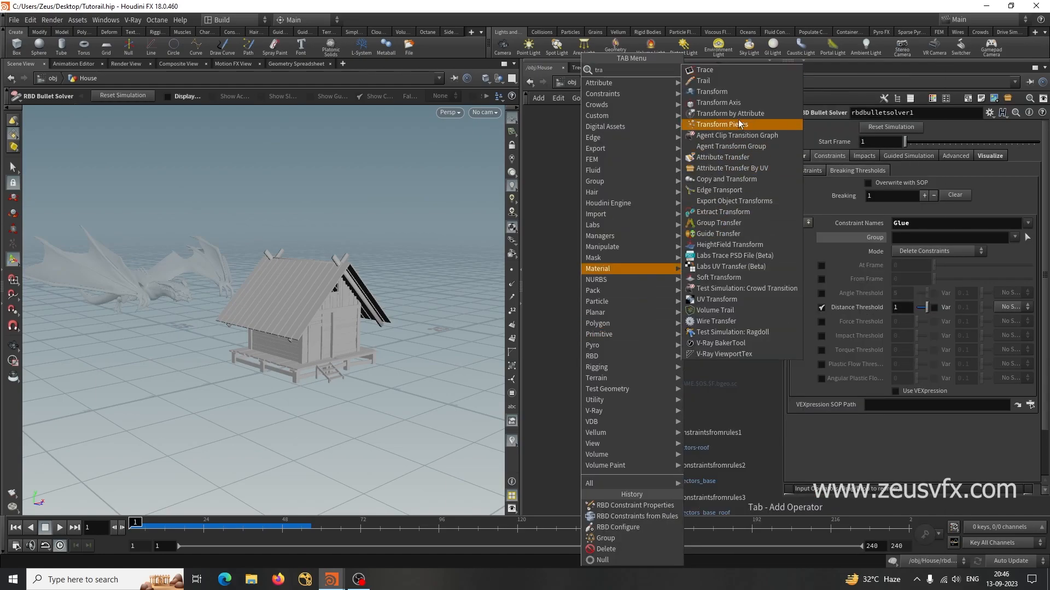
click(710, 91)
click(648, 320)
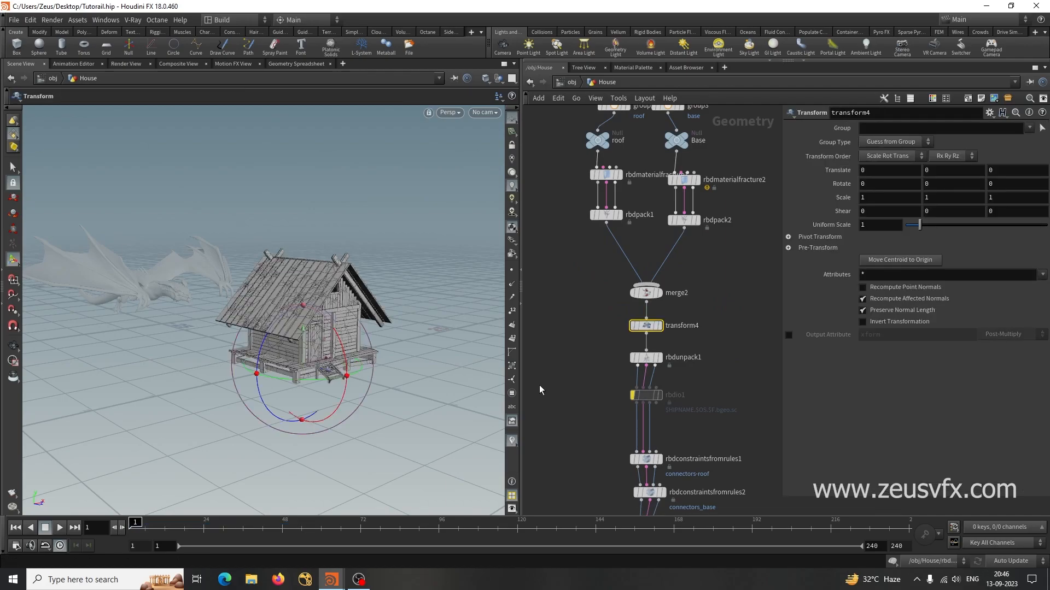
Move the house about -4.76 along Z with the new Transform node and replay the simulation through the dragon's impact
drag(315, 365, 292, 362)
key(r)
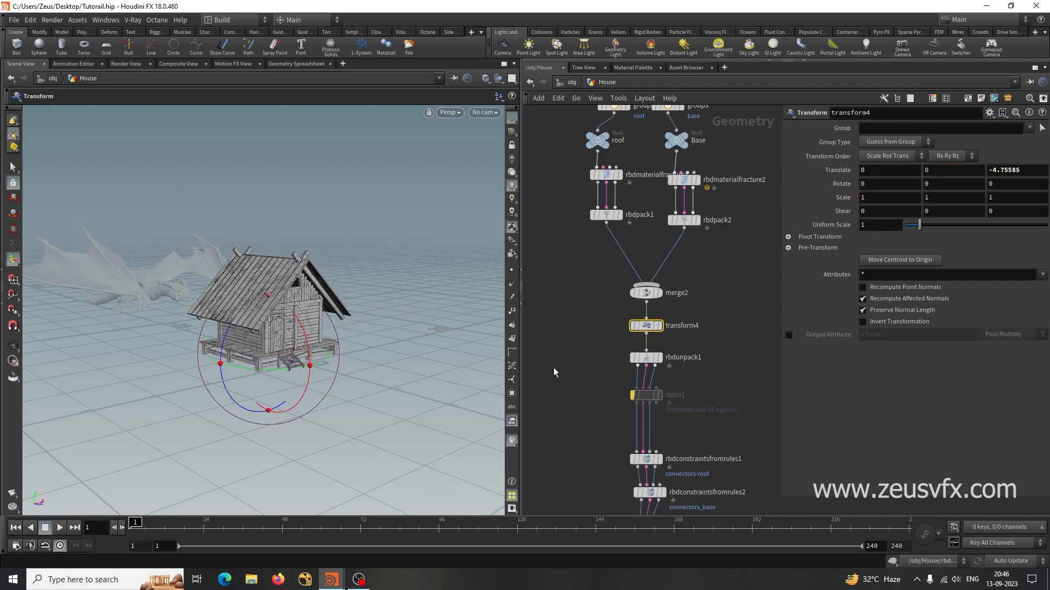
scroll(591, 372, down, 5)
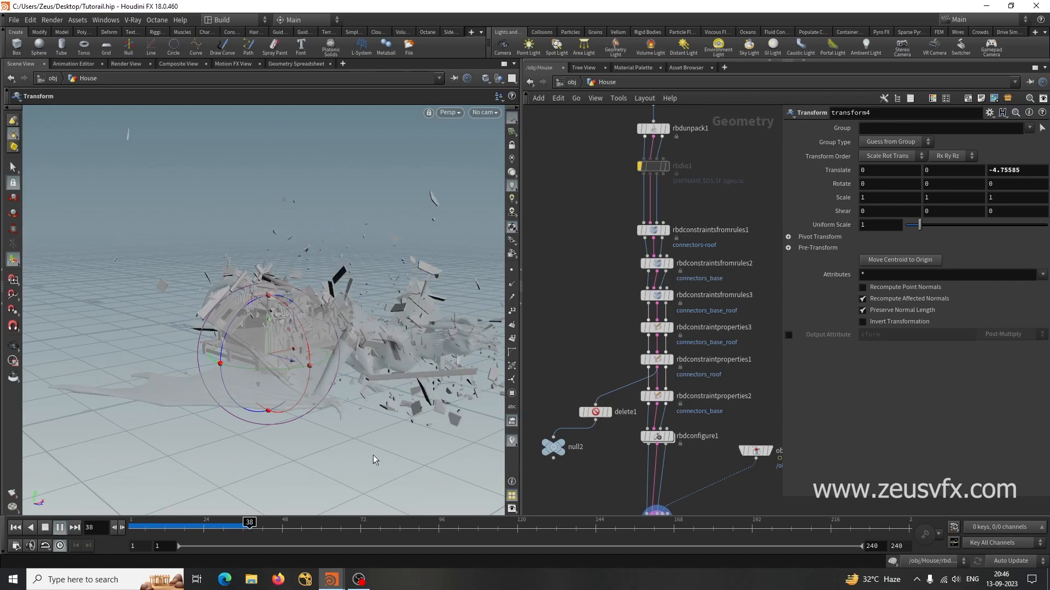
click(45, 530)
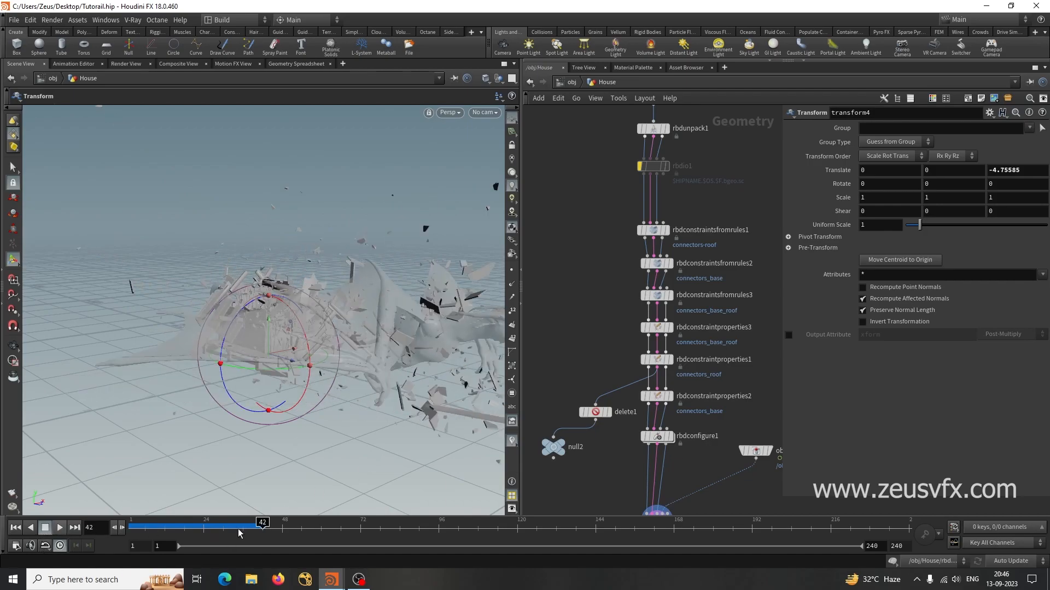
drag(265, 521, 233, 521)
key(Escape)
drag(371, 398, 375, 436)
key(Return)
Add a Null node wired to the first output of rbdbulletsolver1 and display its result
scroll(599, 339, down, 2)
middle_drag(614, 446, 634, 350)
scroll(604, 355, up, 4)
key(Tab)
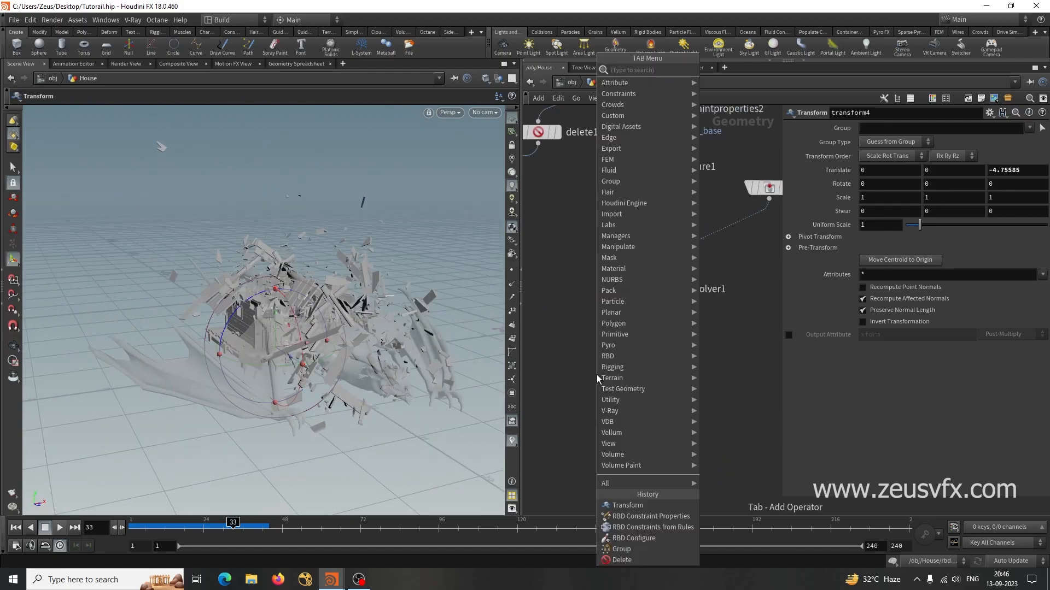
text(null)
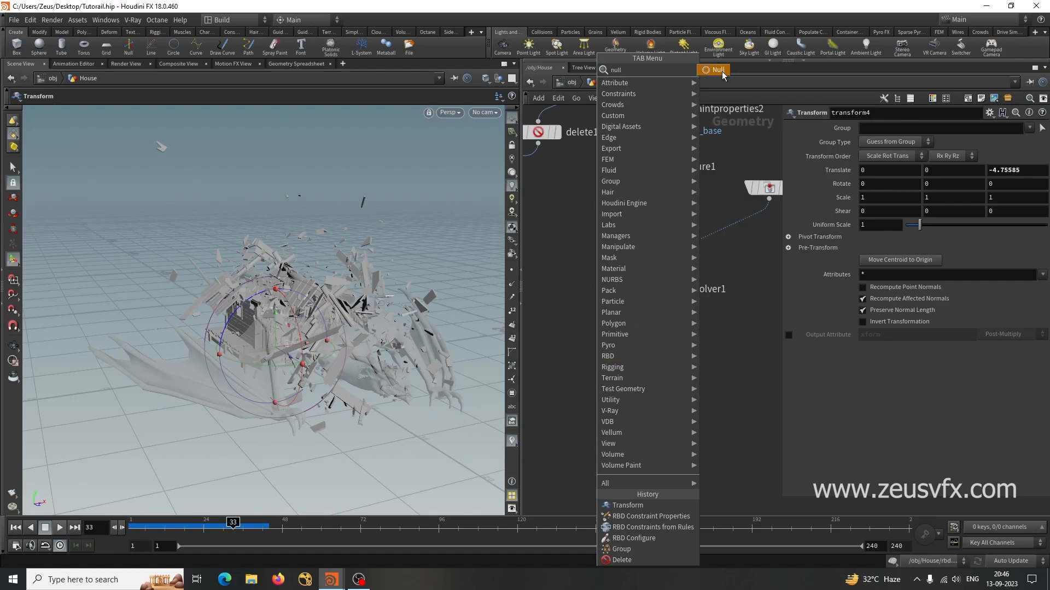
click(722, 73)
click(618, 395)
drag(614, 303, 614, 377)
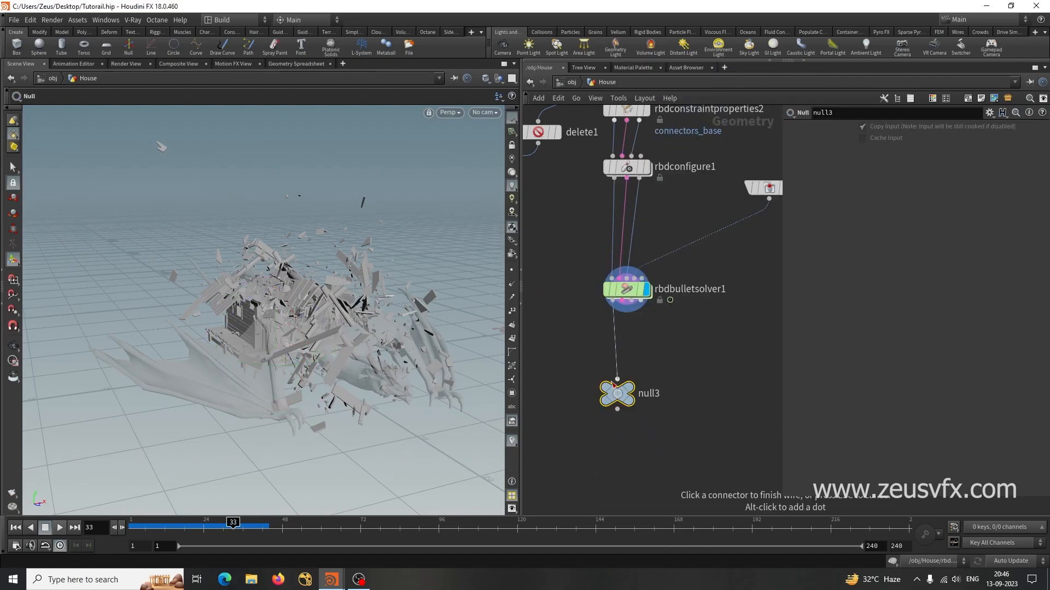
click(643, 369)
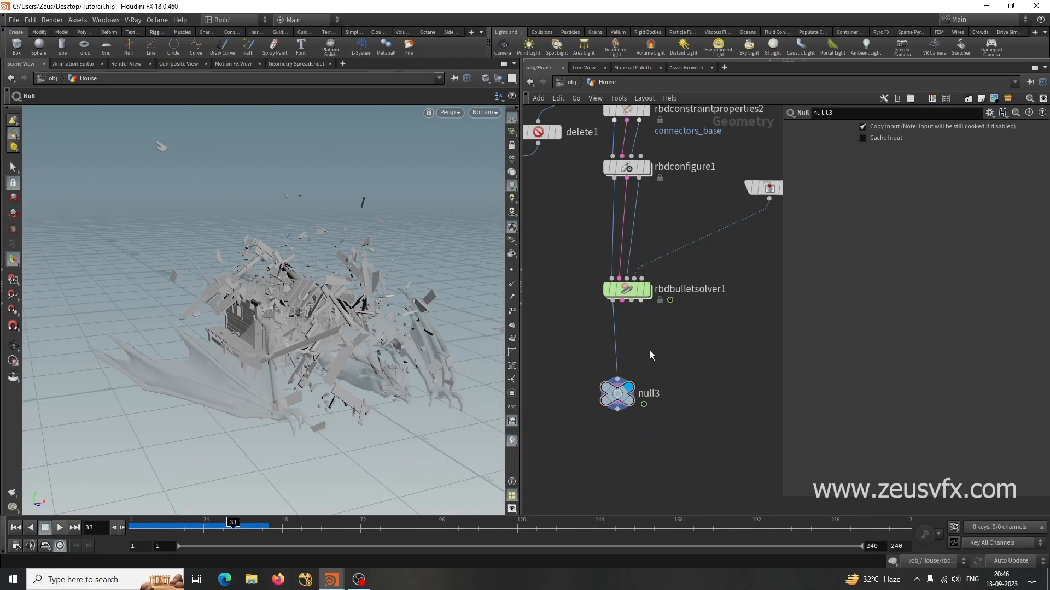
Insert an RBD I/O node between rbdbulletsolver1 and null3 and reposition null3 beneath it
key(Tab)
text(rbd)
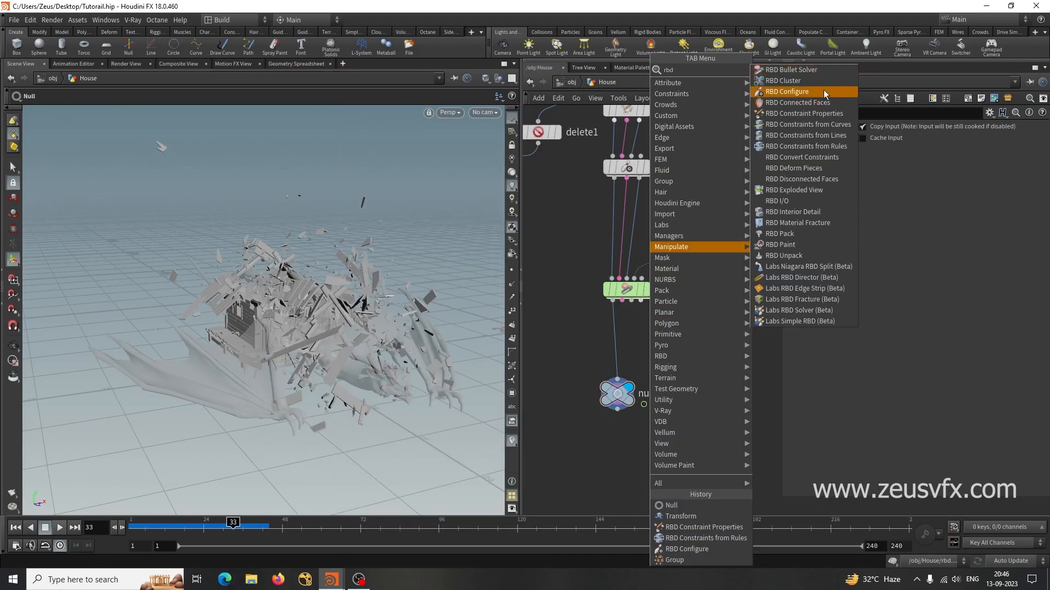
click(788, 201)
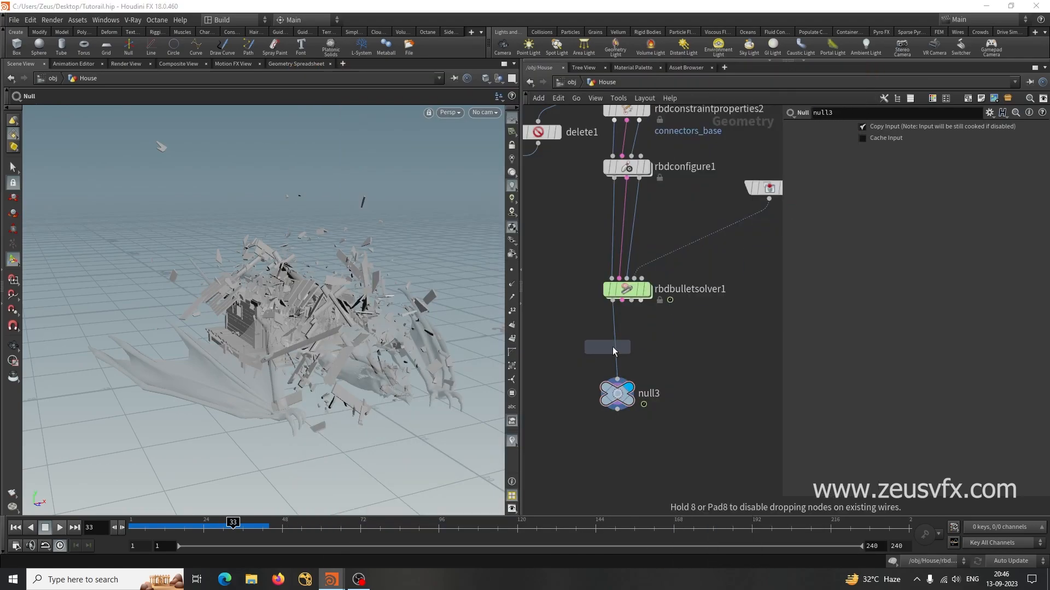
click(615, 350)
drag(610, 396, 592, 403)
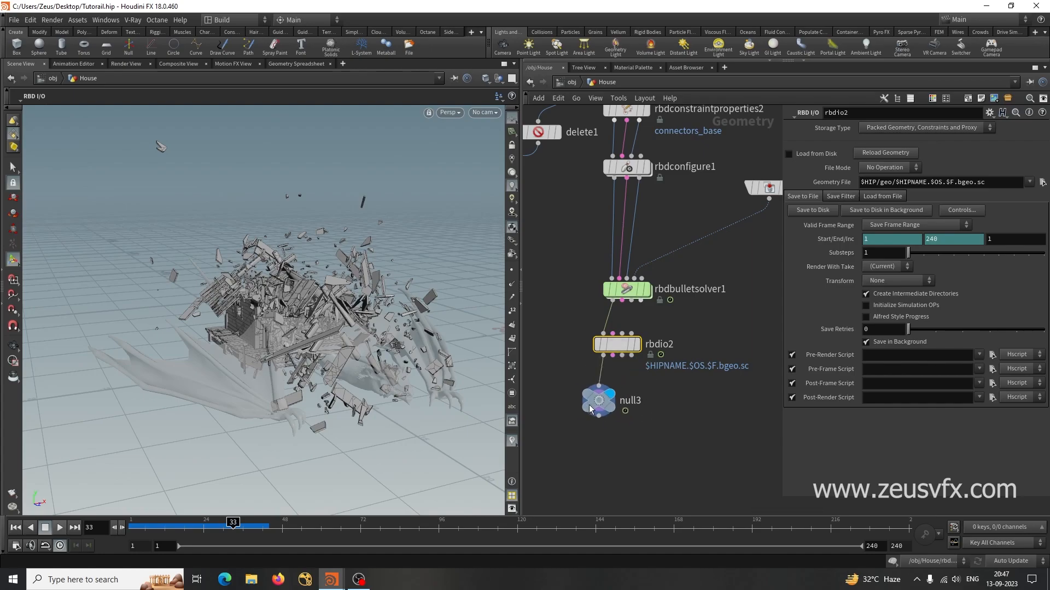
Go up to the object level and replay the house destruction together with the dragon, then scrub back to the impact
click(571, 82)
drag(325, 376, 287, 406)
key(r)
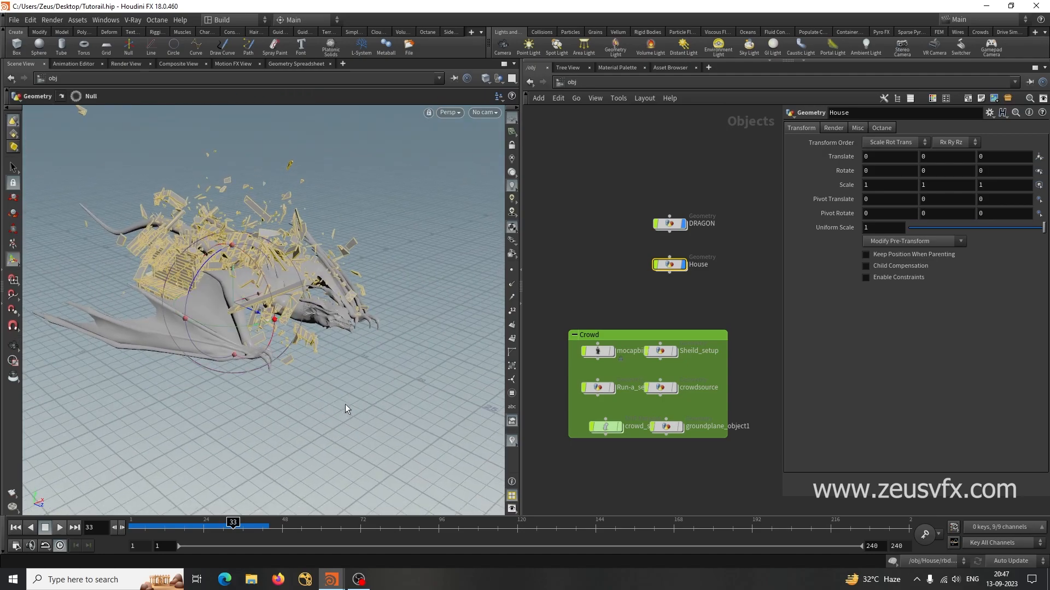
click(16, 528)
click(59, 527)
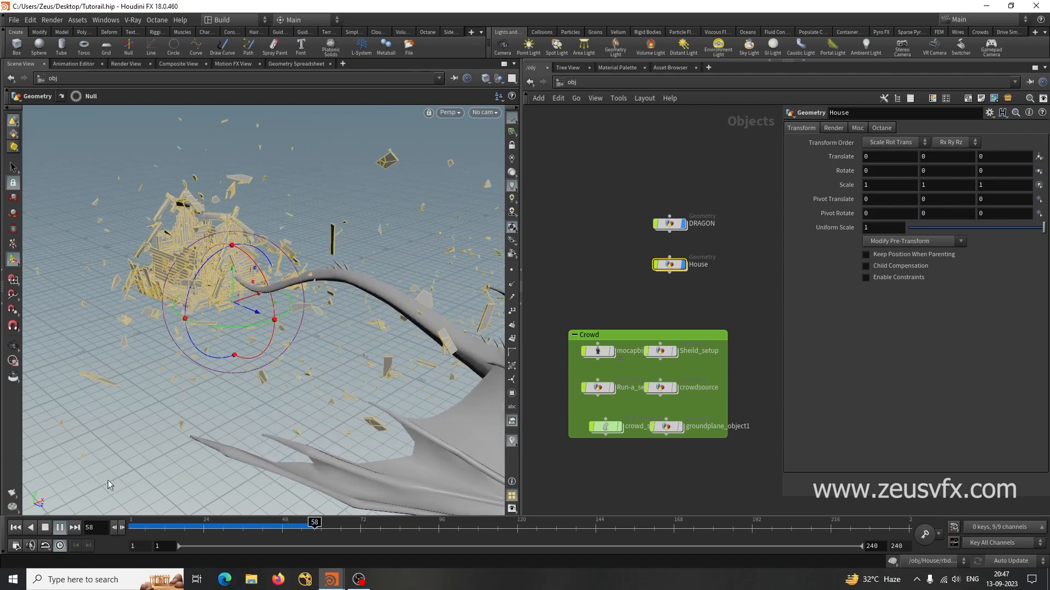
click(46, 529)
mouse_move(304, 534)
mouse_down()
mouse_move(167, 527)
mouse_move(312, 527)
mouse_move(198, 528)
mouse_move(230, 528)
mouse_up()
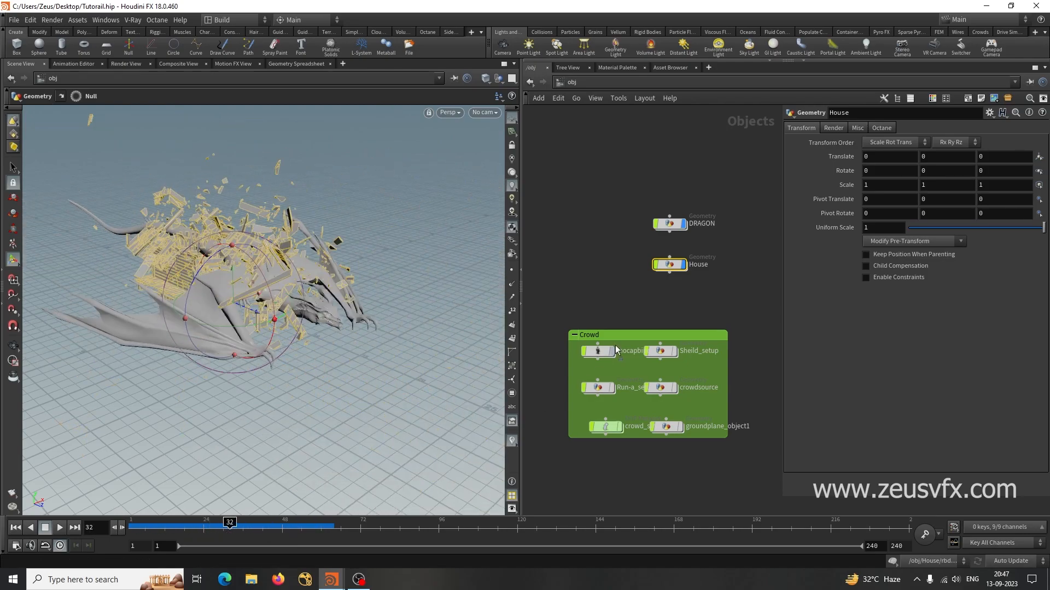
Reopen the House network, give the node editor more width and move null3 aside from rbdio2
double_click(678, 266)
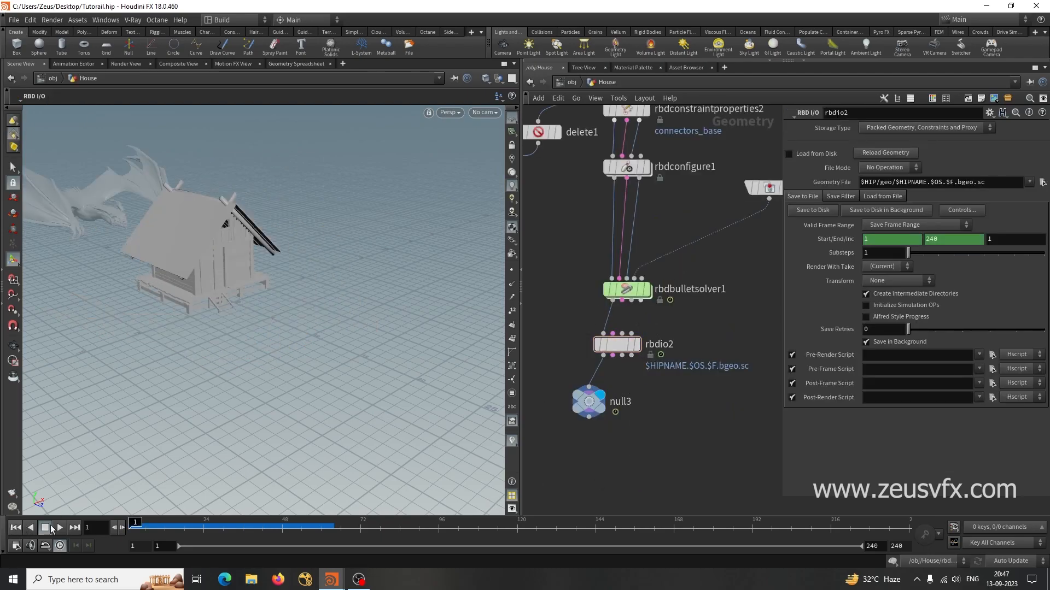
drag(135, 520, 226, 520)
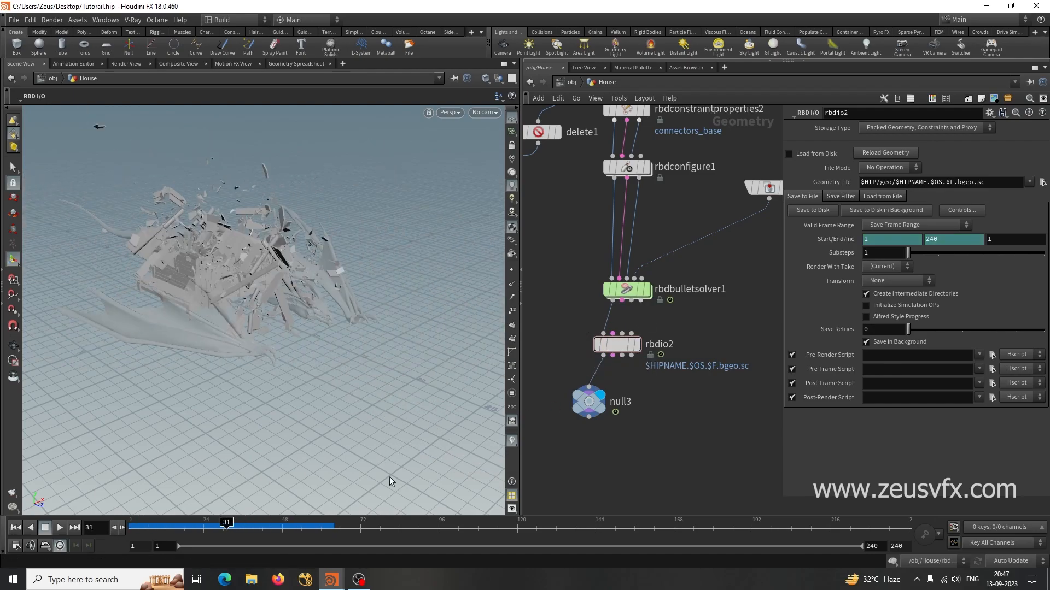
middle_drag(655, 439, 638, 339)
scroll(639, 346, down, 2)
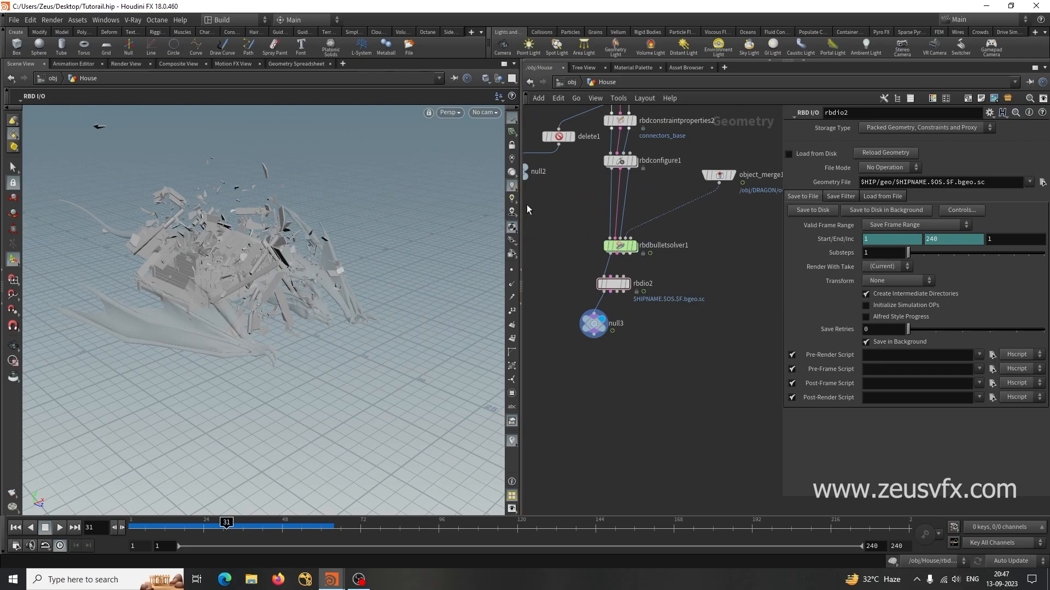
drag(523, 204, 466, 208)
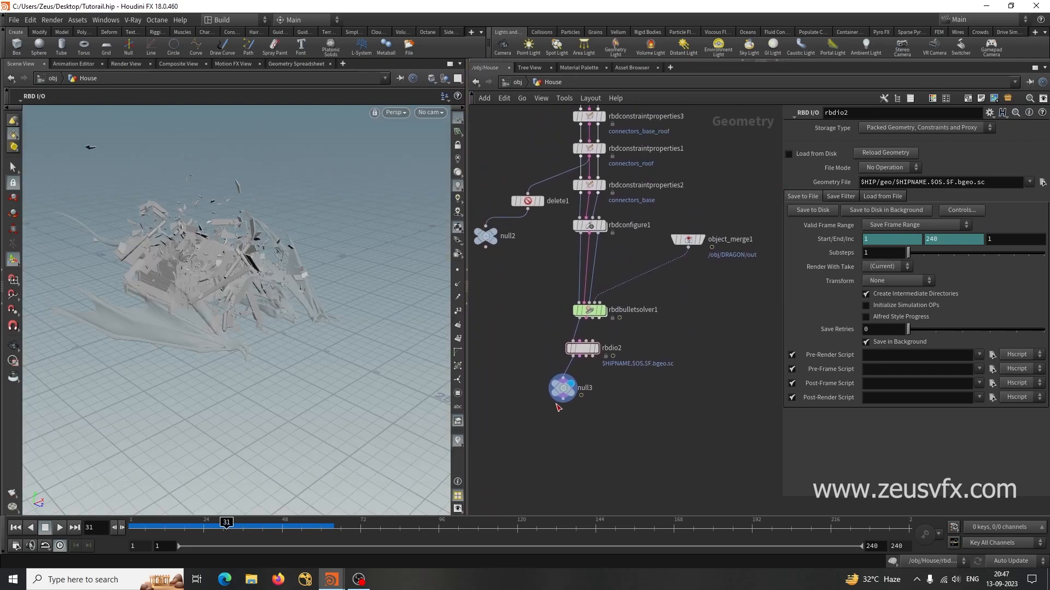
drag(566, 392, 511, 385)
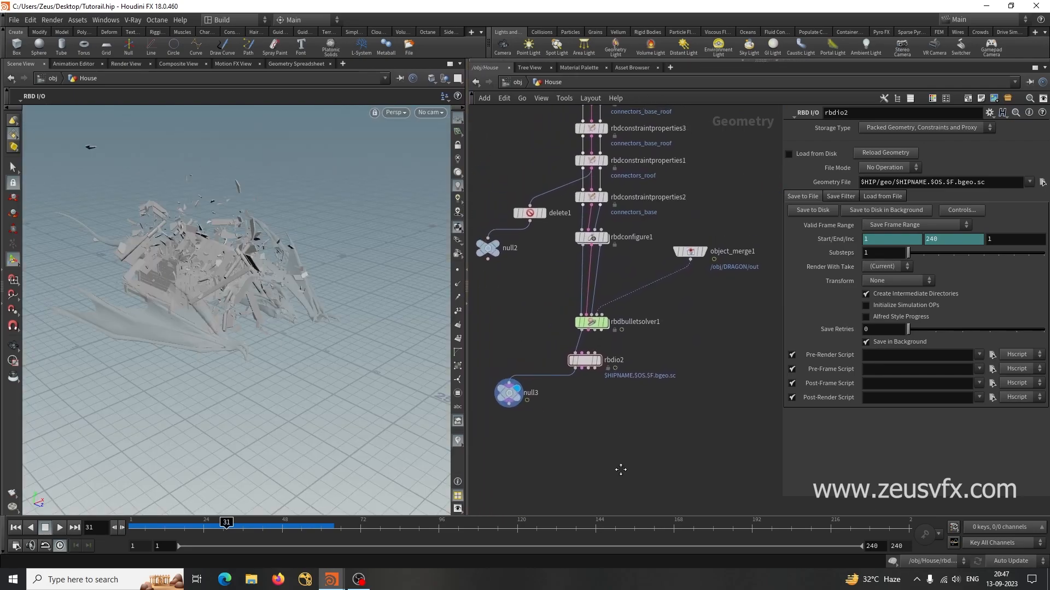
middle_drag(617, 459, 627, 436)
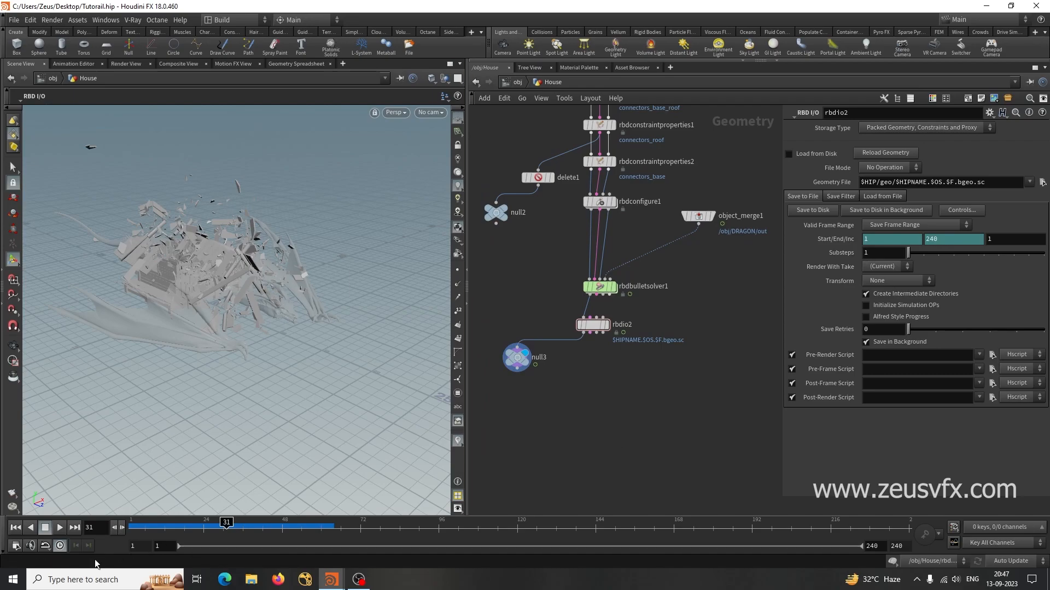
Add a Debris Source node connected to the first output of rbdio2 and display its points
key(Tab)
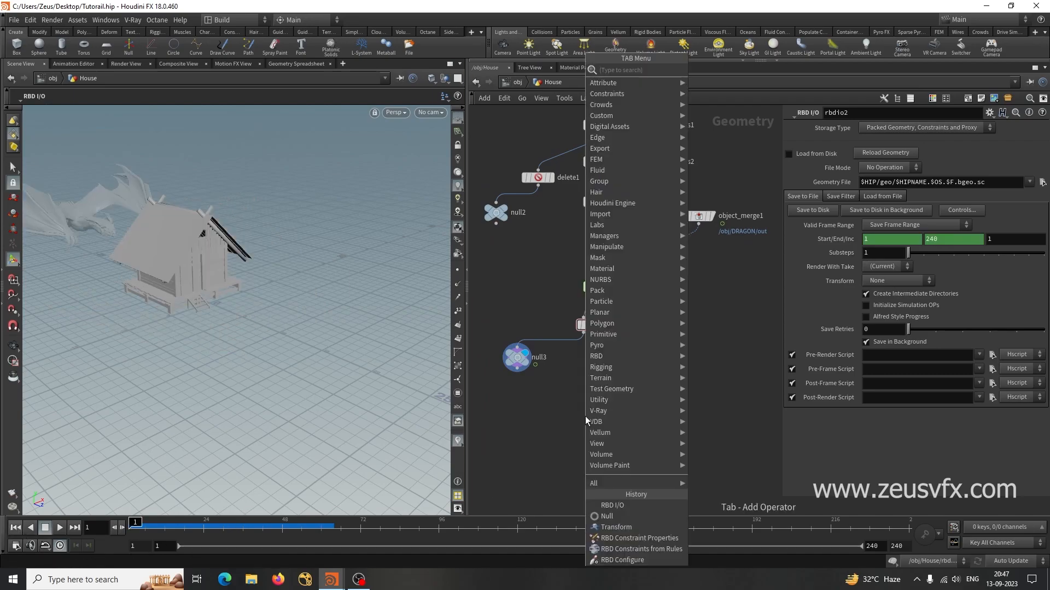
text(debri)
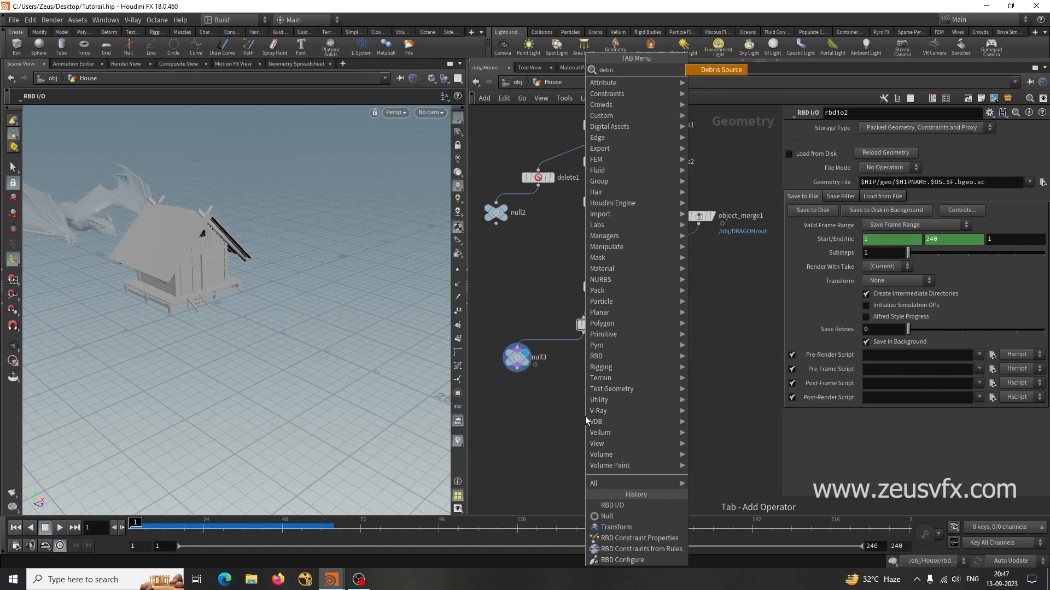
click(721, 70)
click(579, 480)
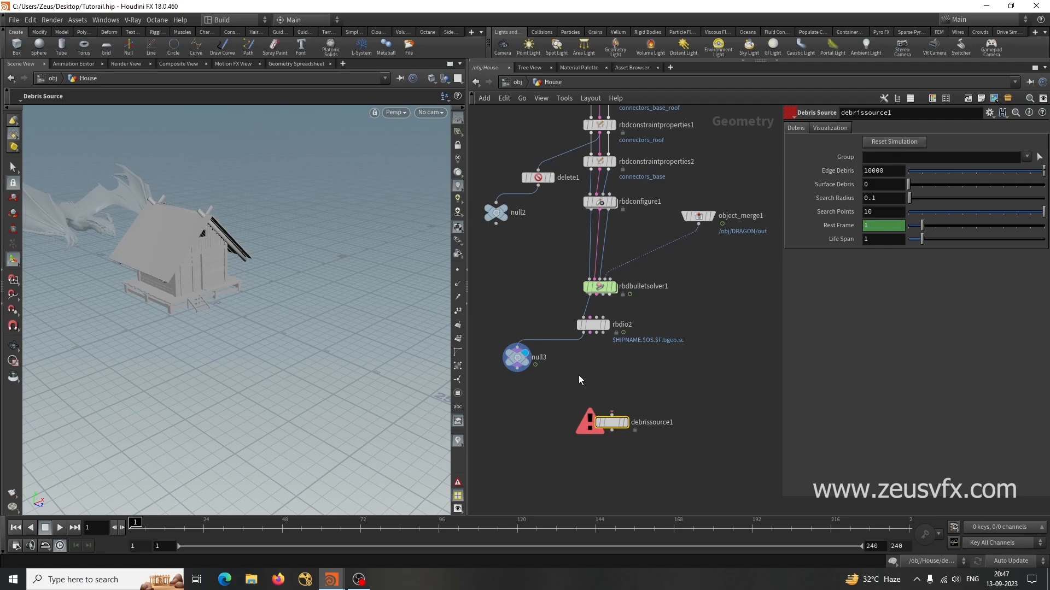
click(584, 334)
click(611, 426)
drag(614, 425, 588, 398)
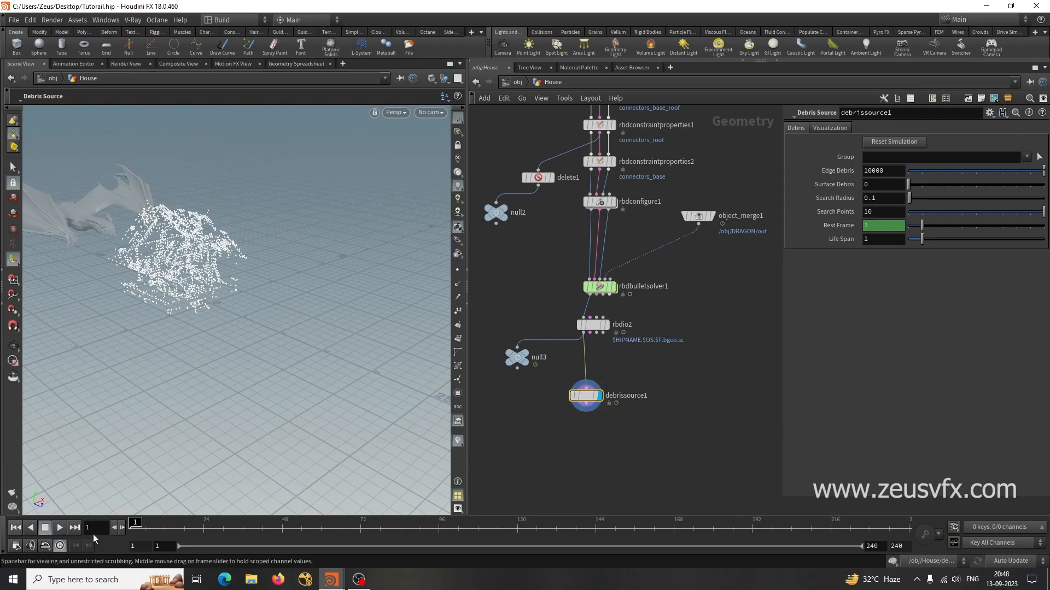
Play the debris source simulation from the first frame and scrub back to the frames around the dragon's impact
click(60, 527)
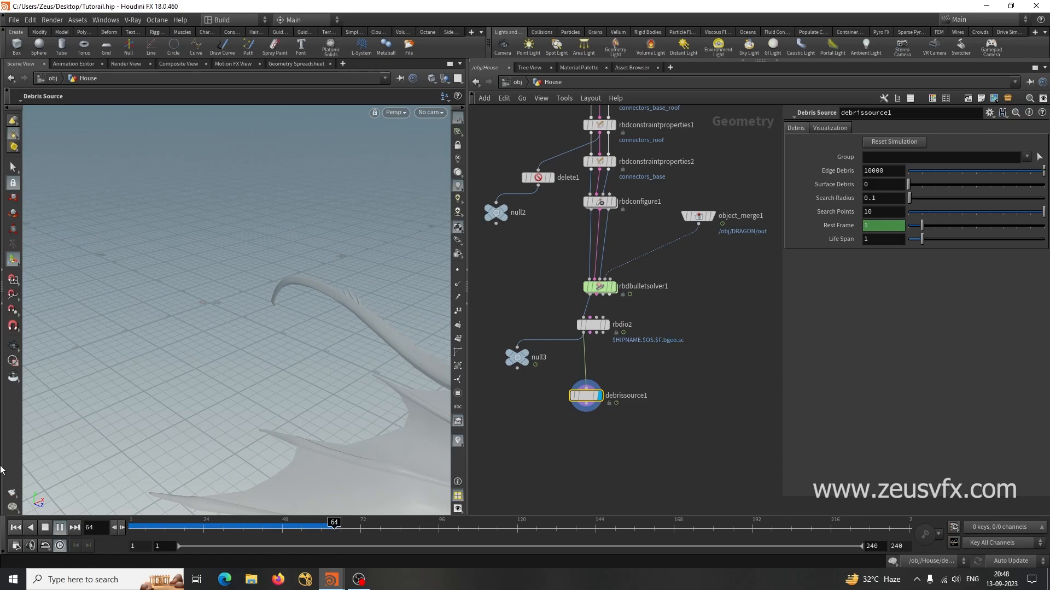
click(44, 528)
drag(587, 398, 583, 403)
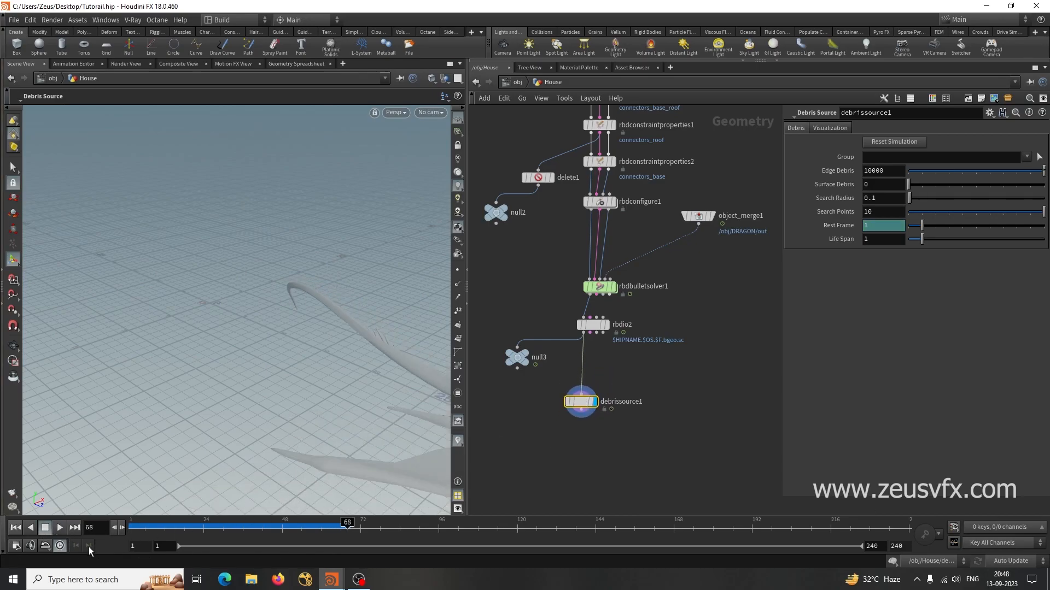
click(16, 530)
click(59, 530)
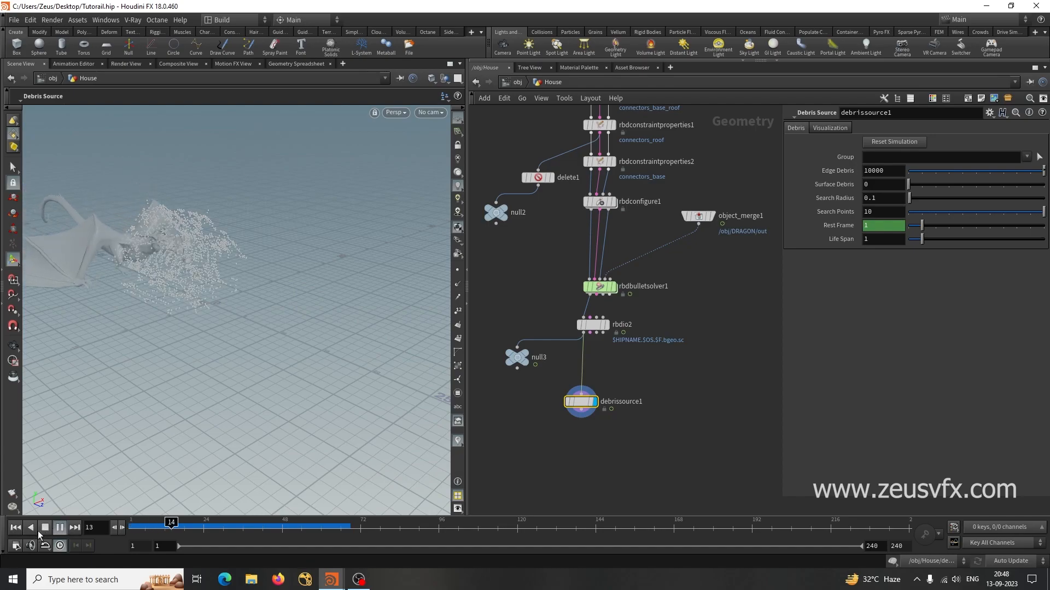
click(44, 530)
drag(268, 523, 216, 526)
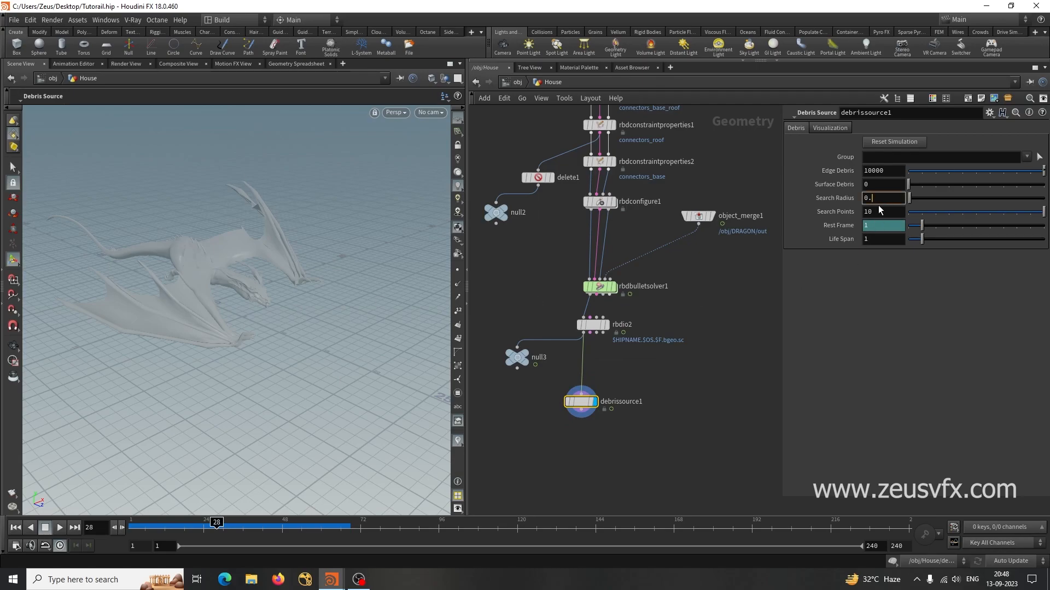
Set the debris source's Search Radius to 0.3, replay the simulation from the first frame and scrub through the frames around the impact
key(Return)
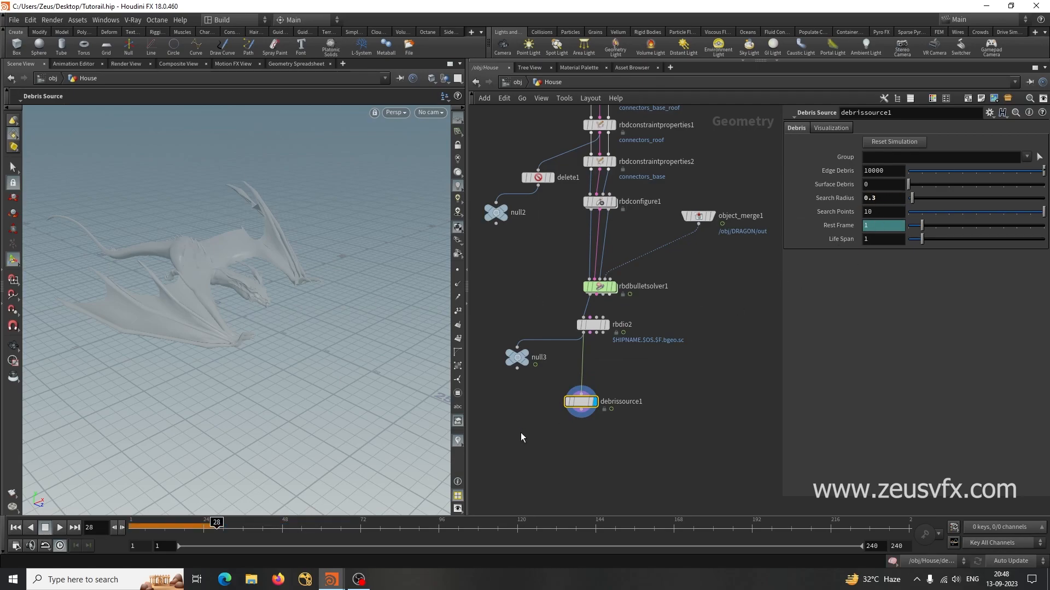
click(17, 528)
click(60, 528)
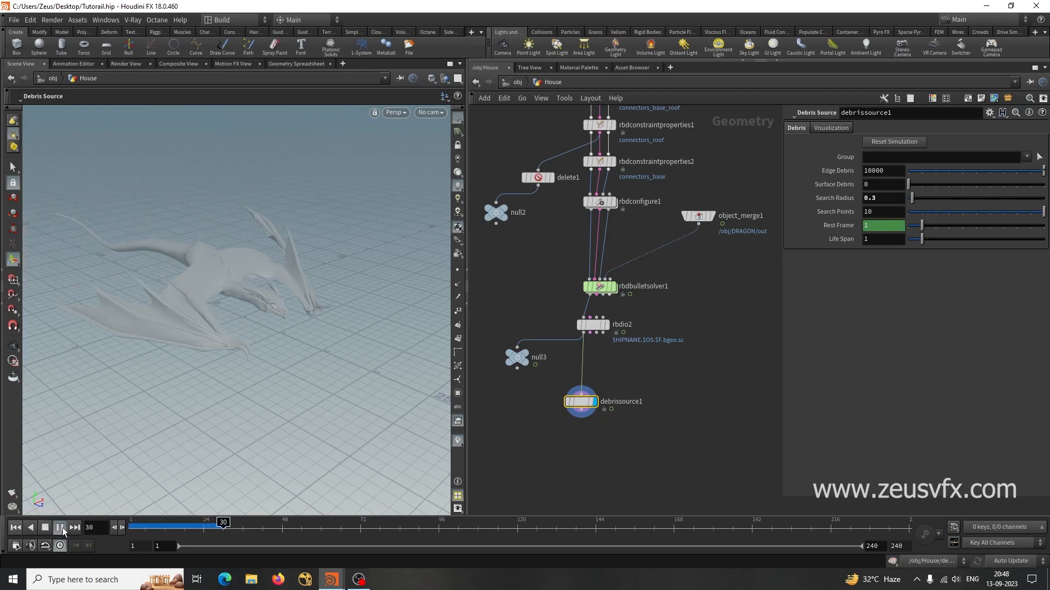
click(60, 528)
drag(244, 523, 187, 523)
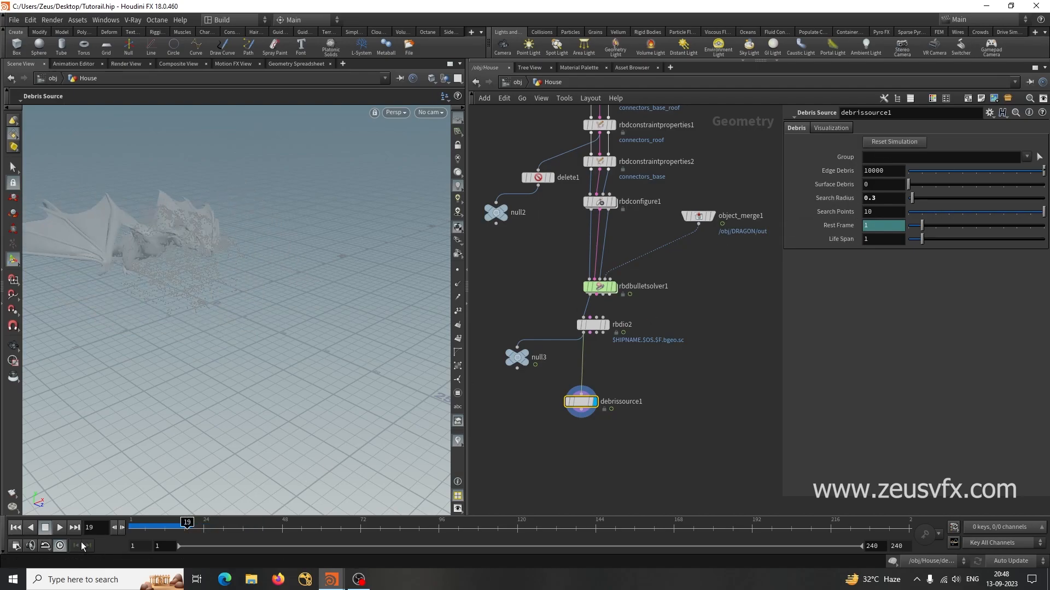
click(15, 528)
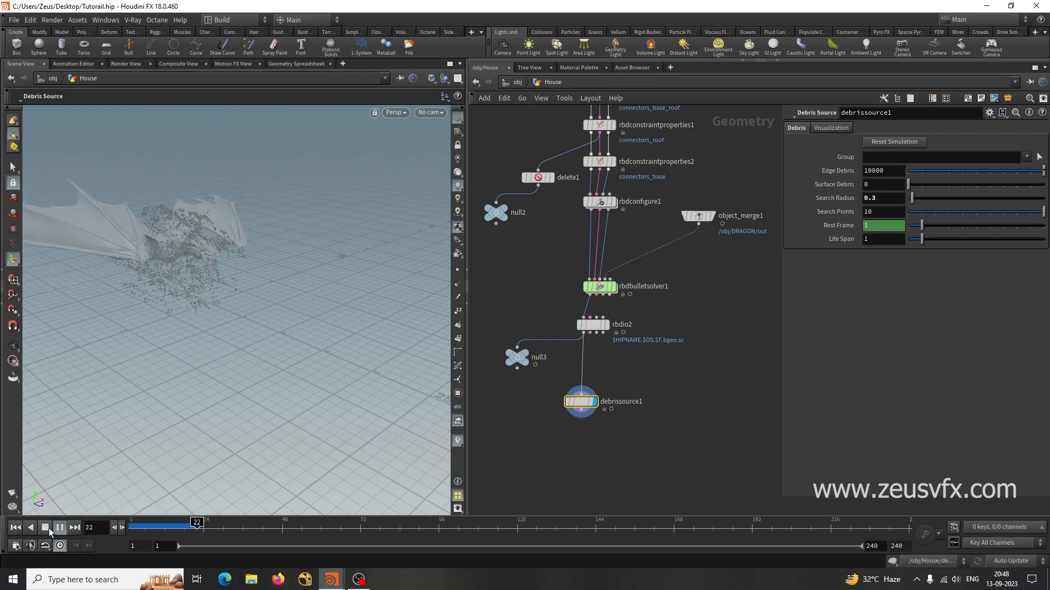
click(47, 528)
drag(237, 526, 204, 527)
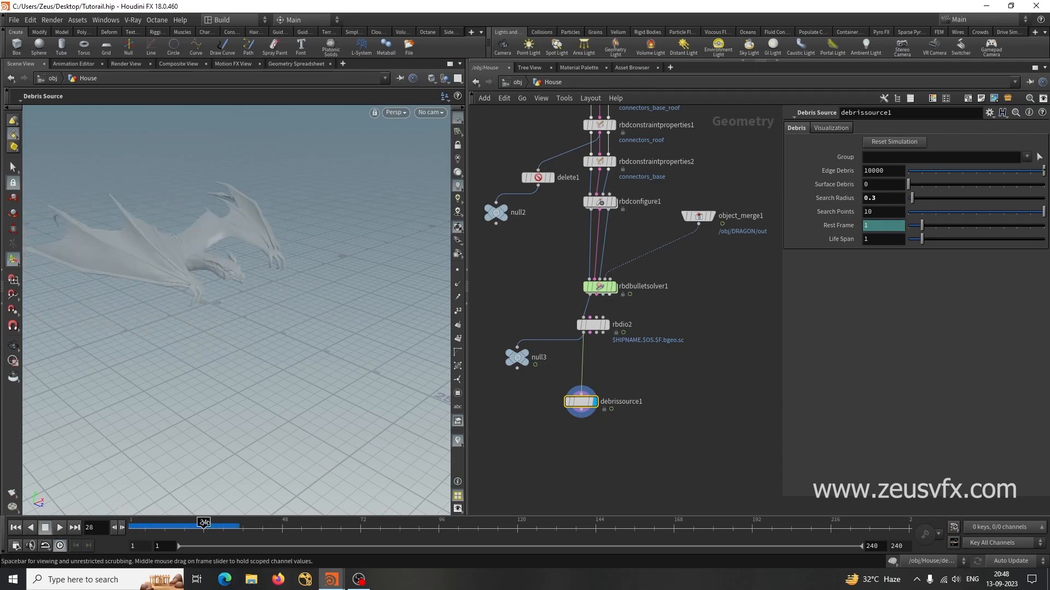
Feed debrissource1 from null3 instead of directly from rbdio2, replay the simulation and return to the first frame
click(580, 393)
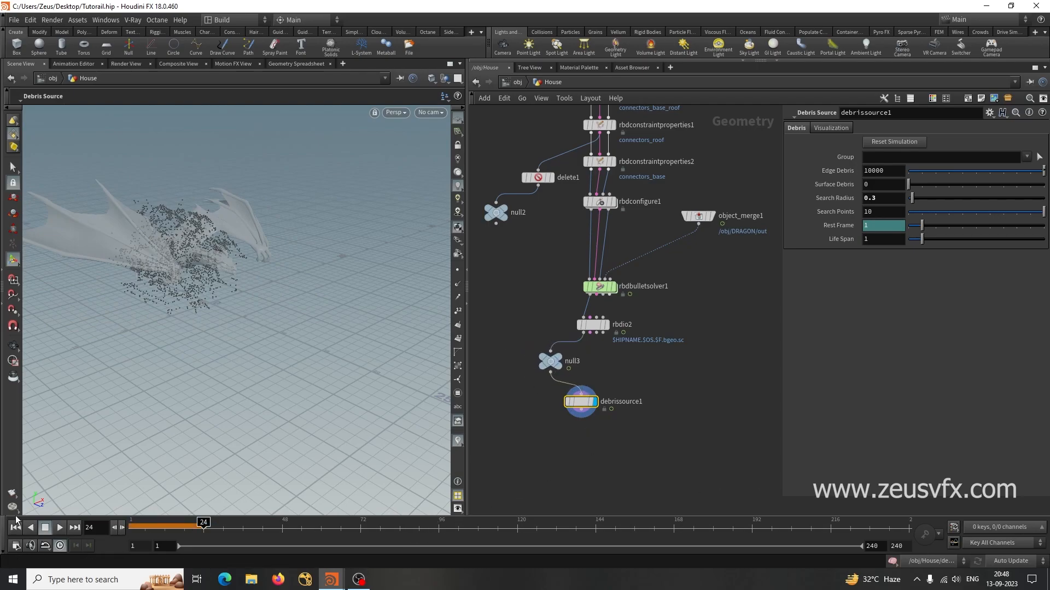
click(16, 528)
click(59, 527)
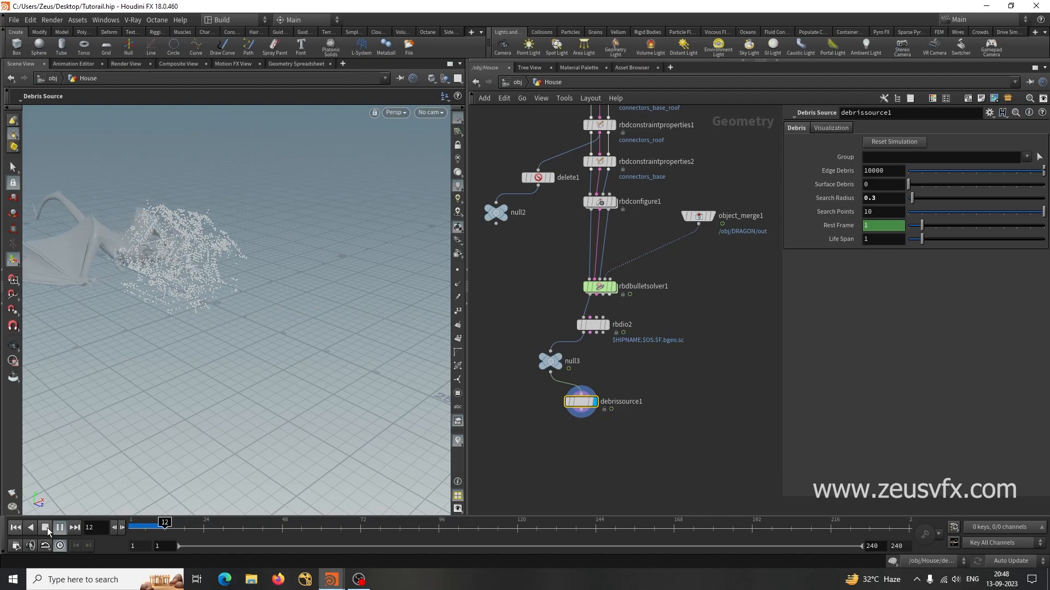
click(46, 528)
click(19, 529)
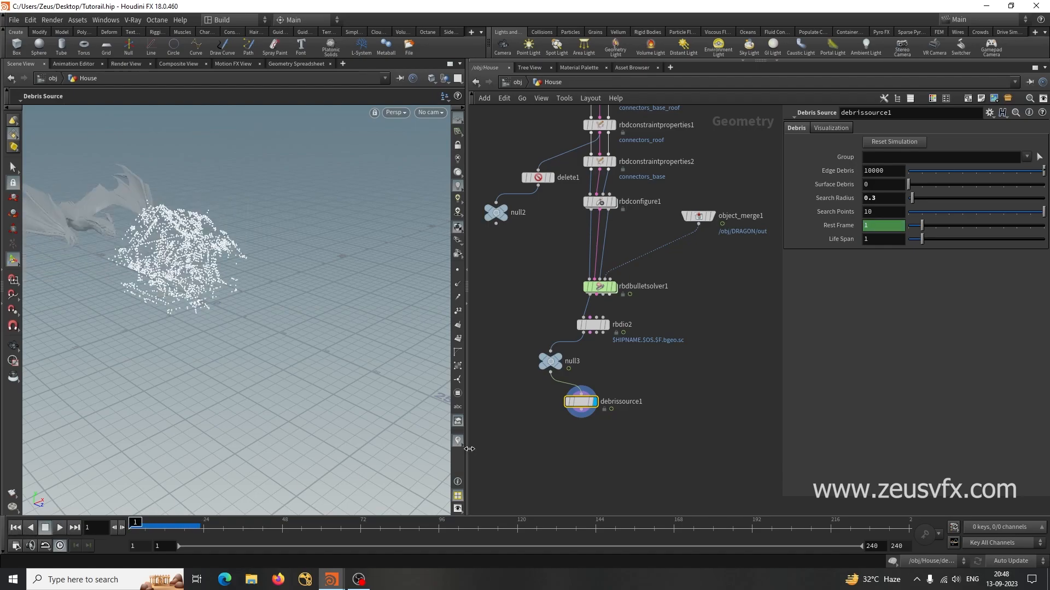
Insert an Unpack node between rbdio2 and null3
middle_drag(608, 364, 603, 393)
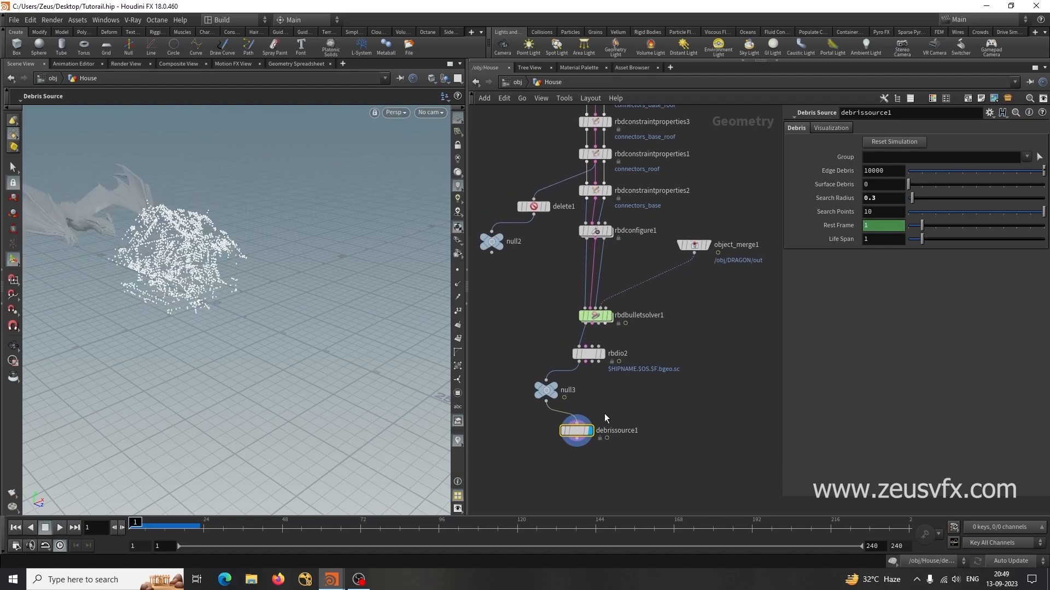
key(Tab)
text(unp)
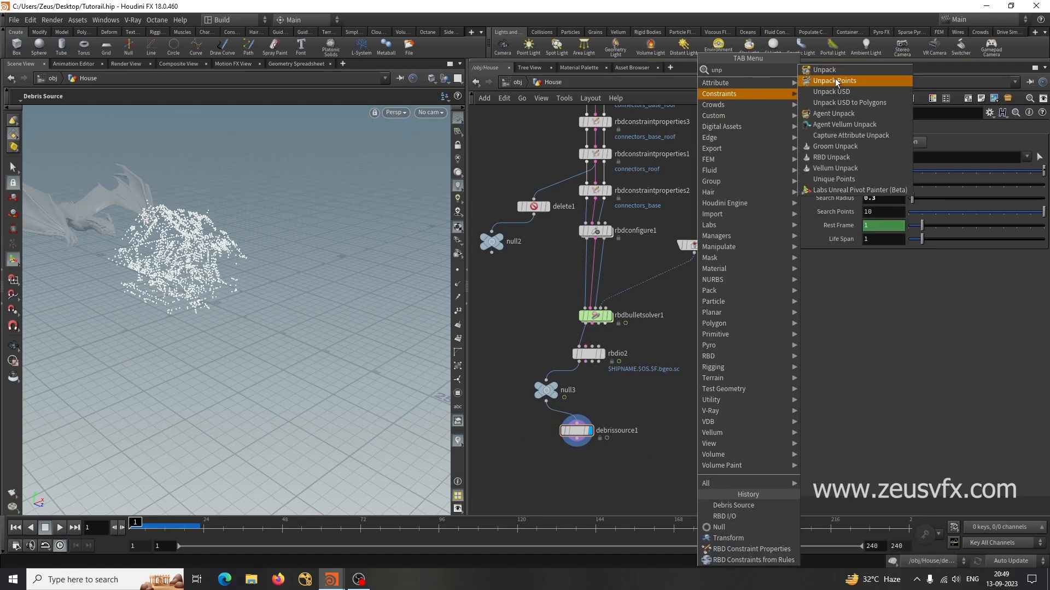
click(825, 70)
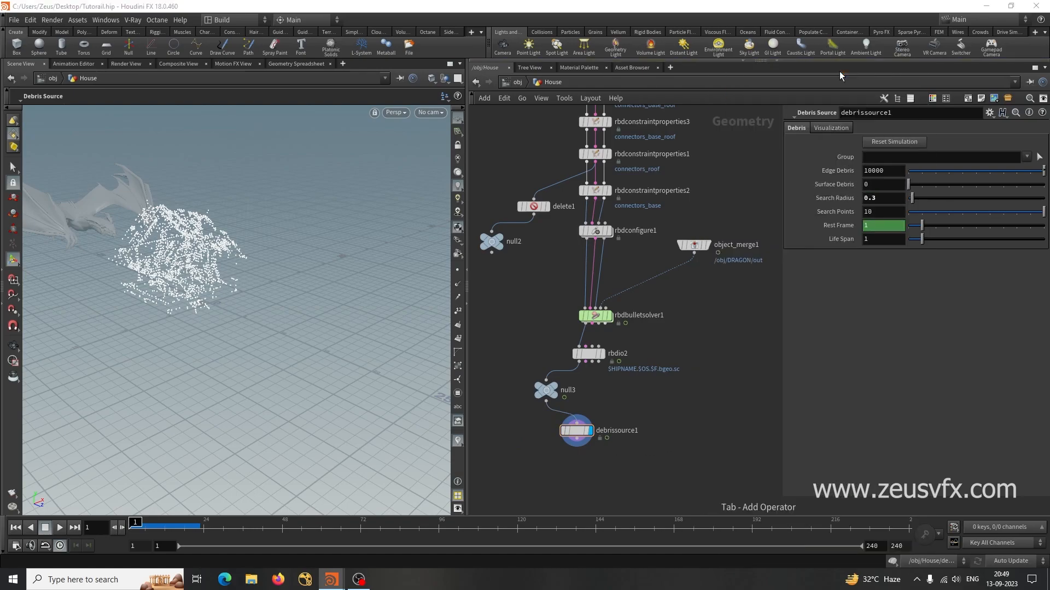
click(560, 373)
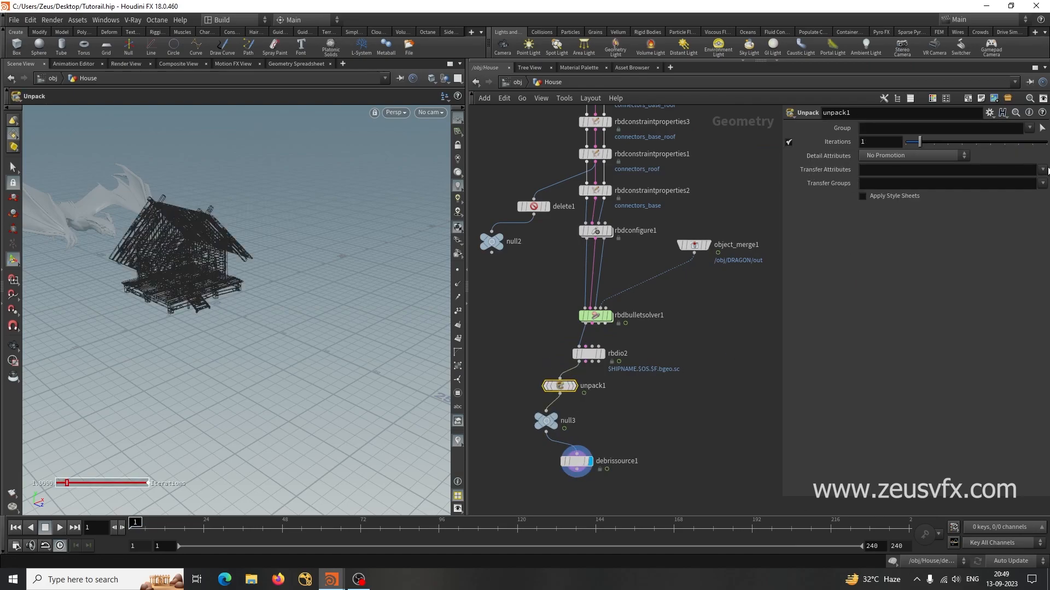
Set the Unpack node's Transfer Attributes to v and w
click(1029, 204)
click(1042, 170)
click(1030, 215)
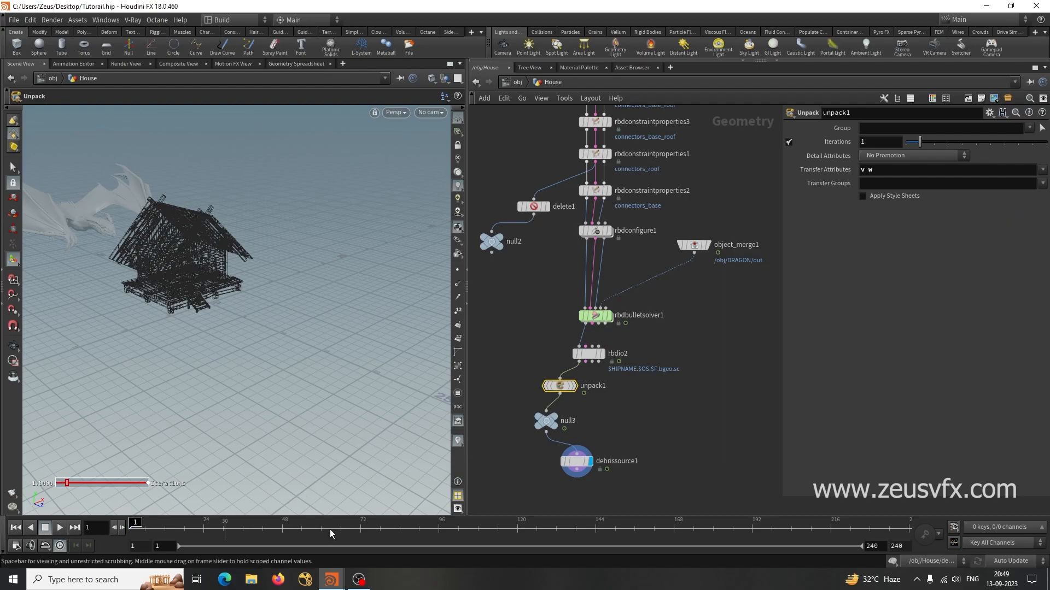
click(645, 443)
Play the debris simulation with the unpacked pieces and inspect the emitted points from a wider angle
middle_drag(667, 414, 665, 359)
click(57, 528)
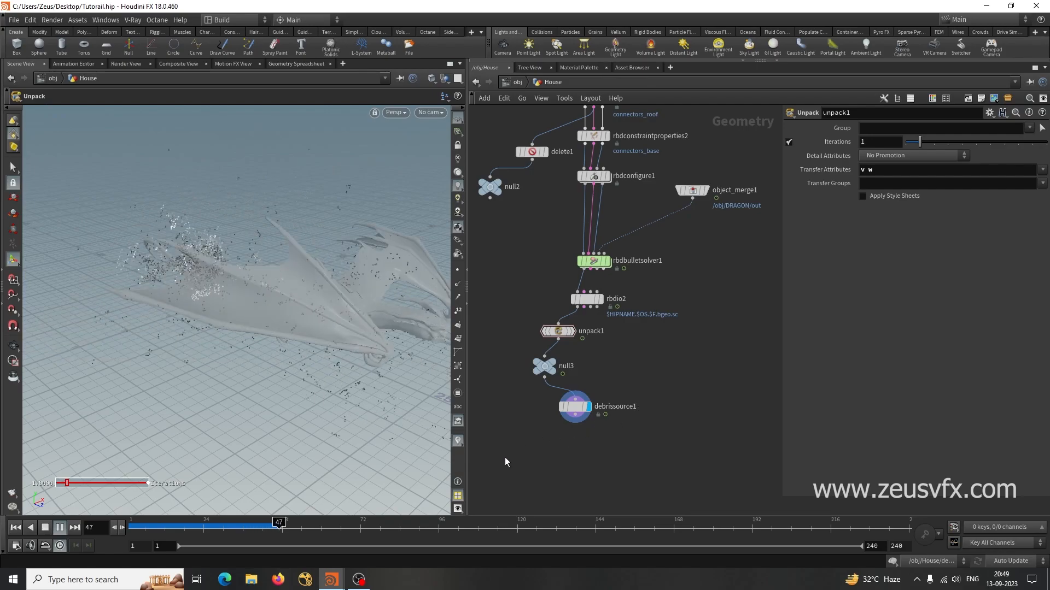
click(45, 528)
key(Escape)
drag(216, 373, 263, 432)
key(Return)
Move debrissource1 away to the side of null3, replay the debris from the first frame and rewind
drag(579, 409, 648, 403)
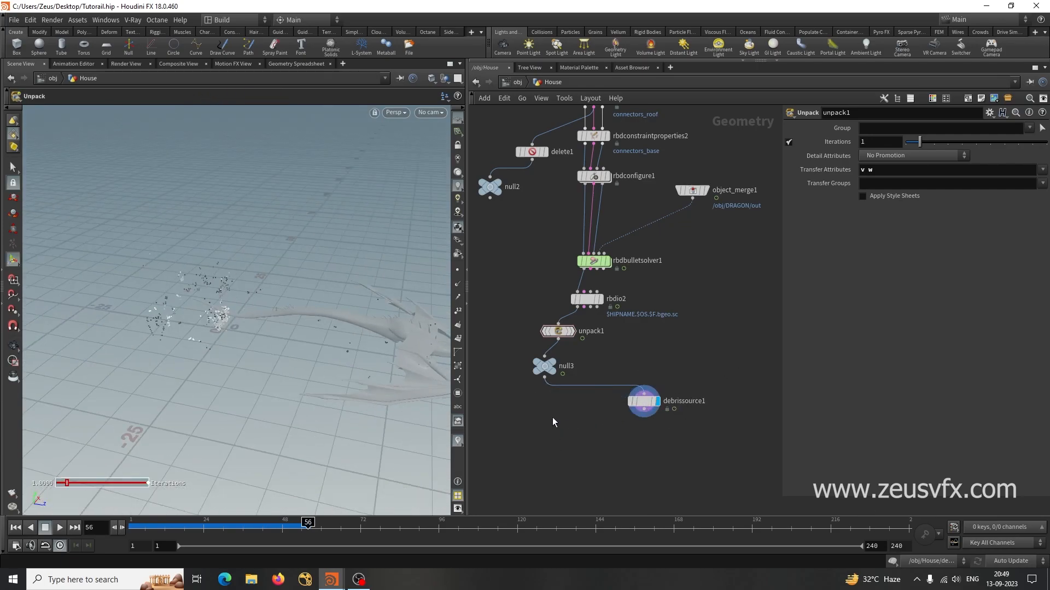
click(15, 528)
click(59, 528)
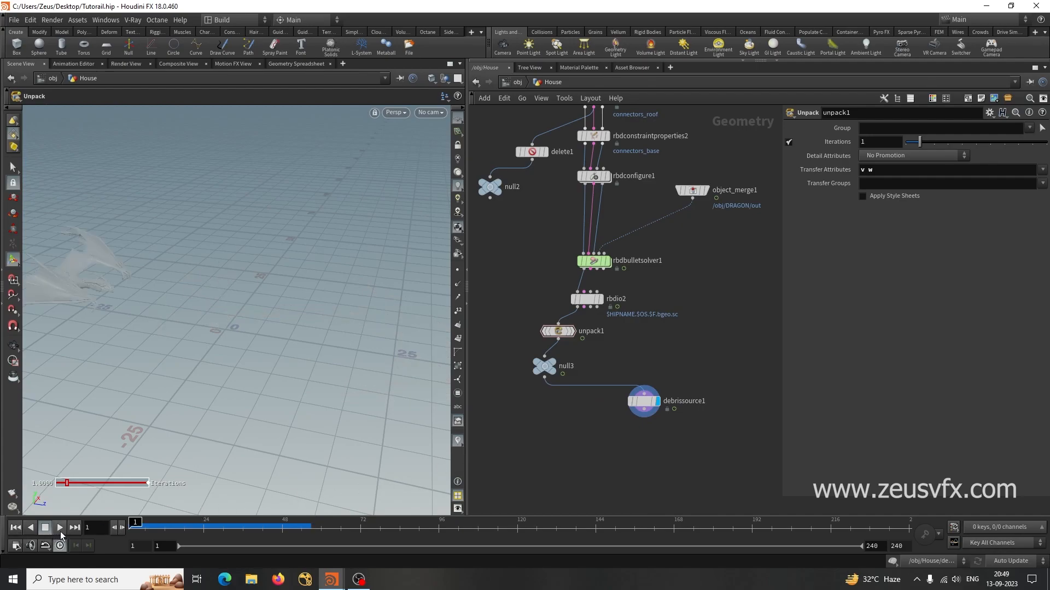
click(46, 528)
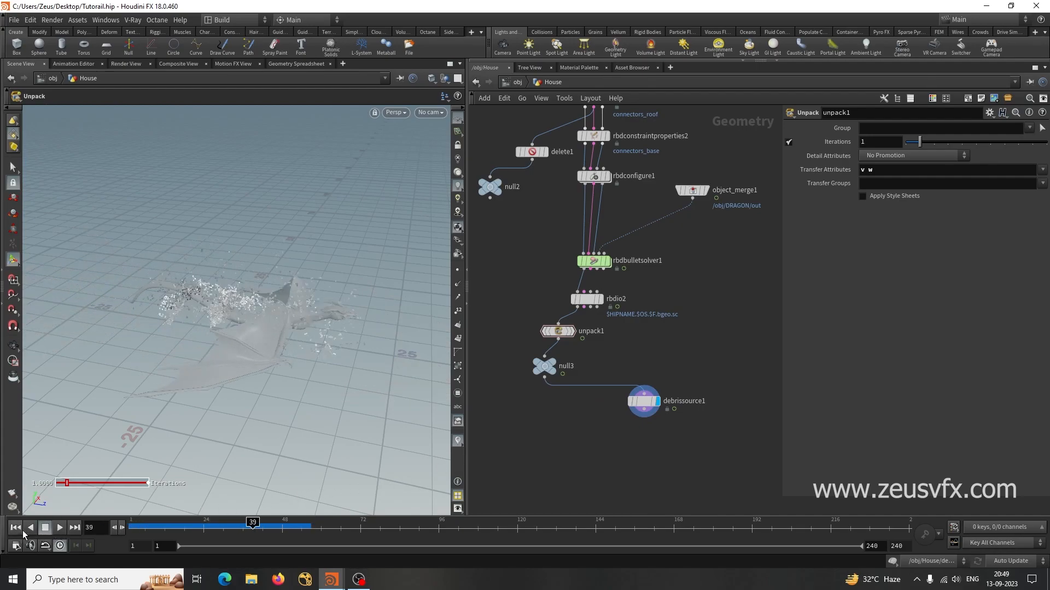
click(16, 529)
Set the Edge Debris of debrissource1 to 20000 and play the simulation through the impact
click(650, 403)
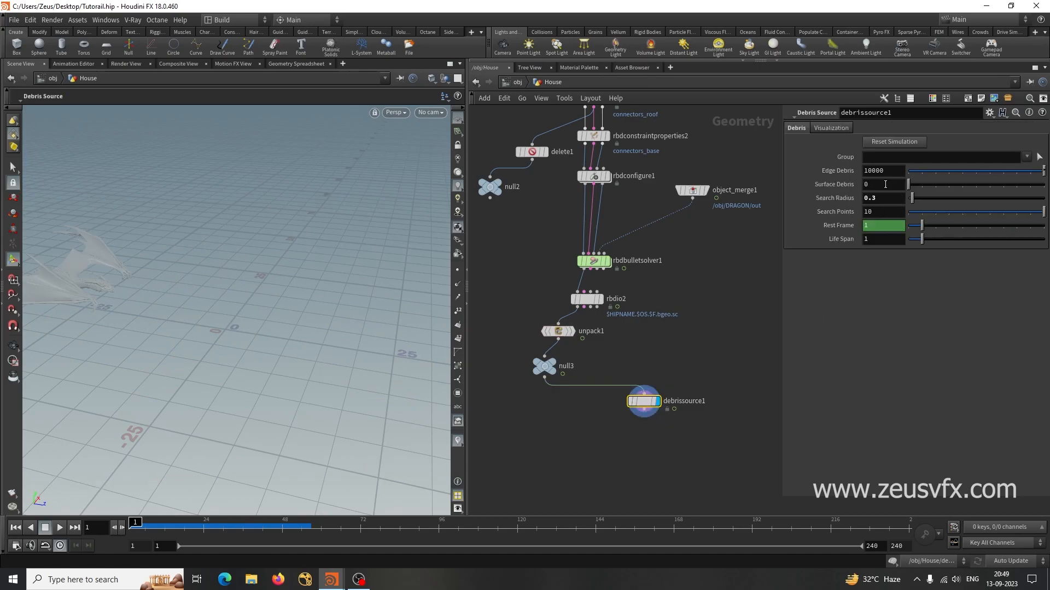
drag(868, 170, 851, 178)
text(2)
key(Return)
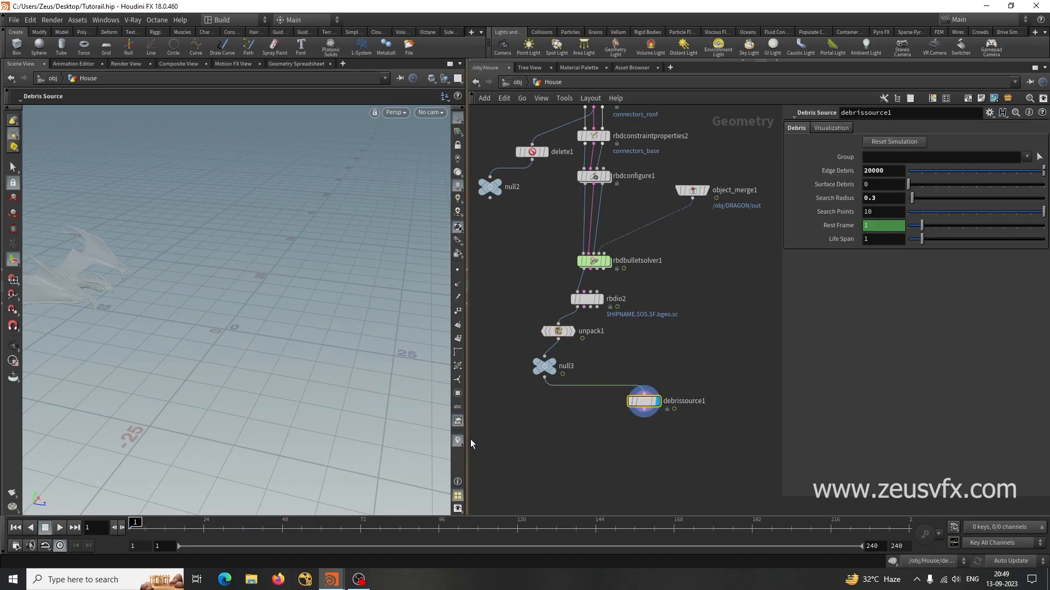
click(60, 527)
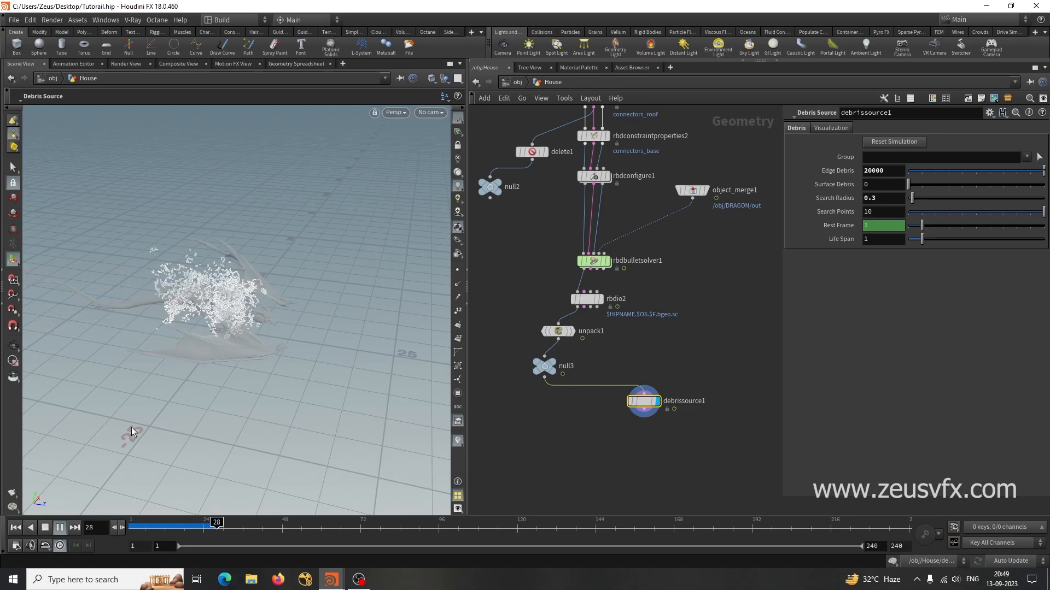
click(46, 533)
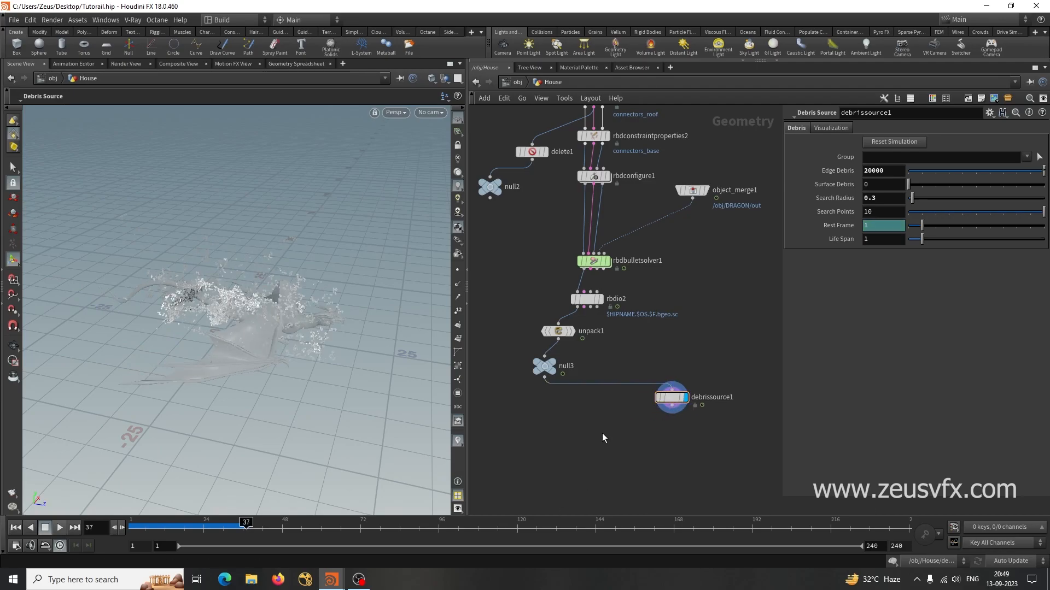
Add a Merge node below, connect null3 and debrissource1 into it and display the combined result
key(Tab)
text(merge)
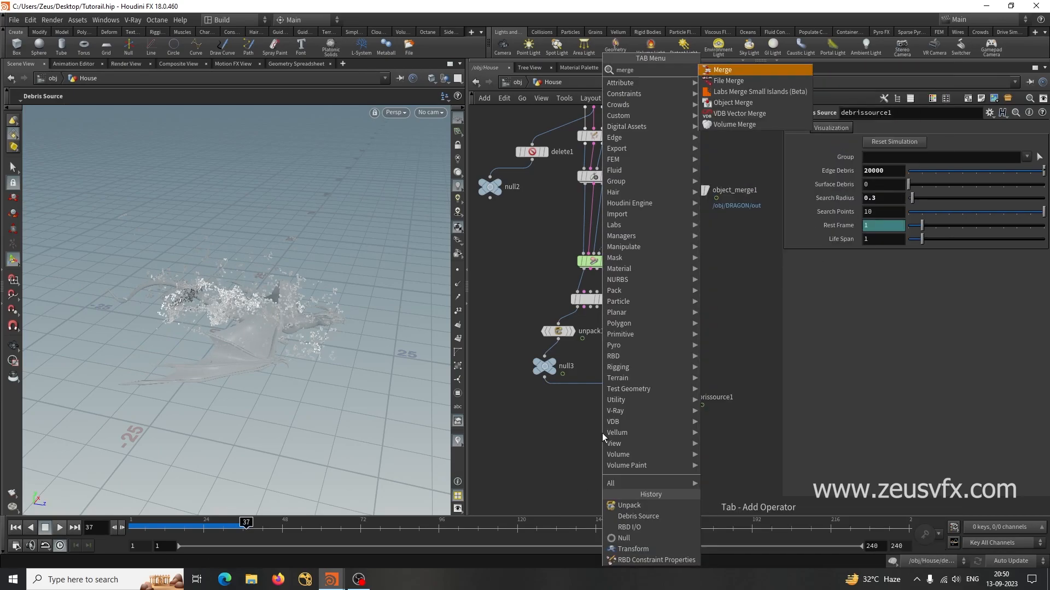
click(743, 70)
click(583, 453)
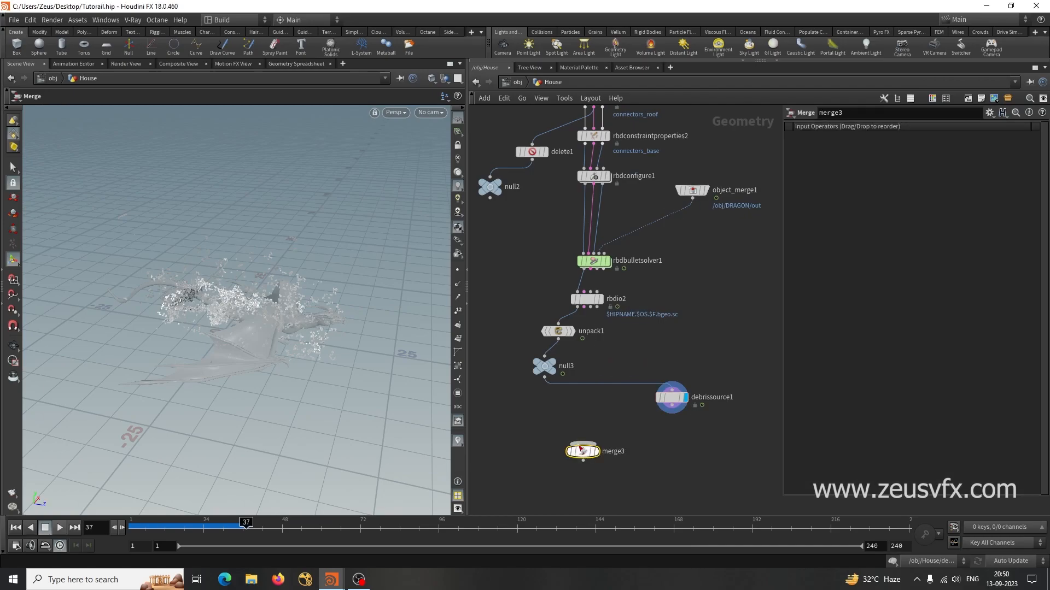
click(544, 377)
click(583, 441)
click(671, 414)
click(583, 442)
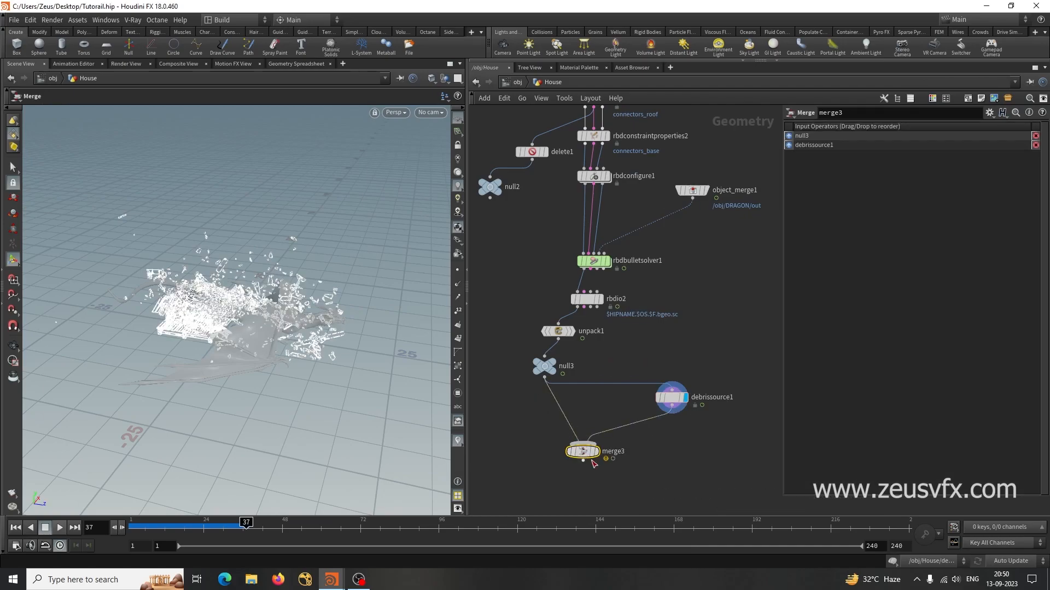
click(597, 437)
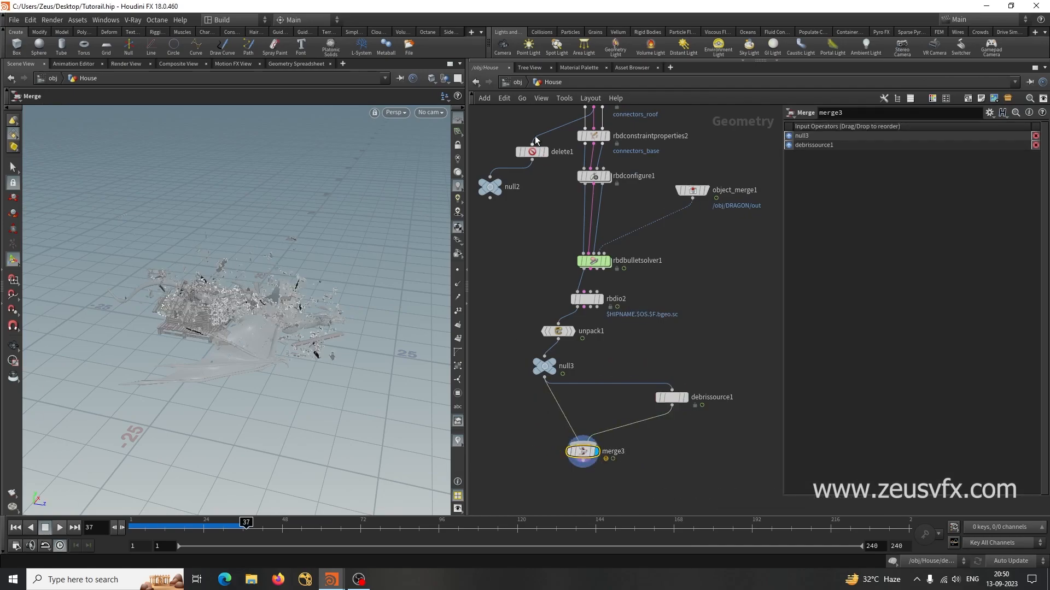
Go up to the object level, deselect the House and examine its broken pieces and debris points around the dragon up close
click(518, 85)
alt+drag(270, 361, 231, 386)
alt+right_drag(202, 402, 375, 398)
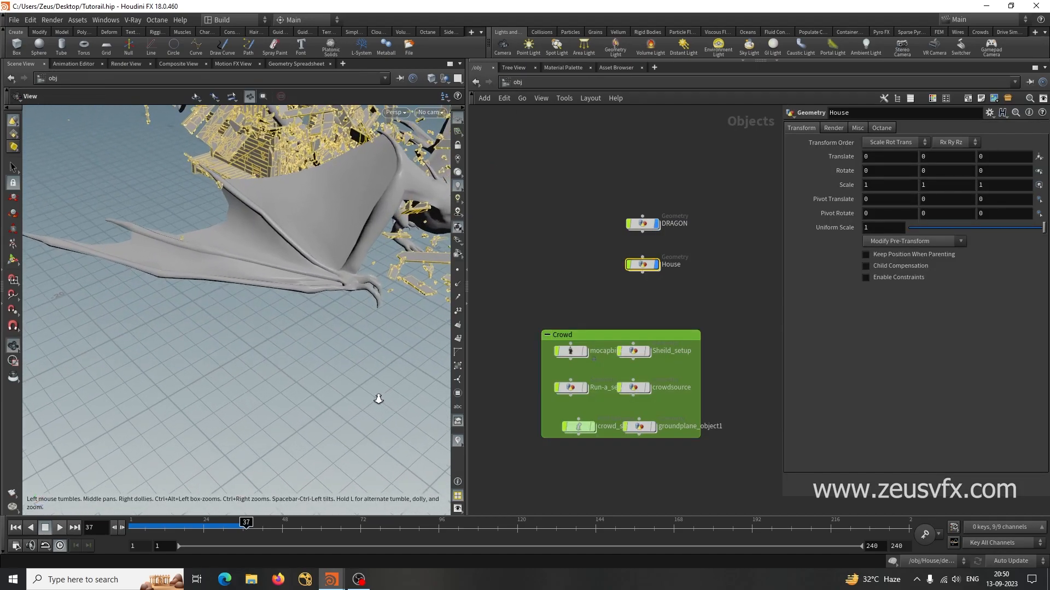
alt+drag(375, 399, 343, 347)
alt+middle_drag(344, 348, 257, 431)
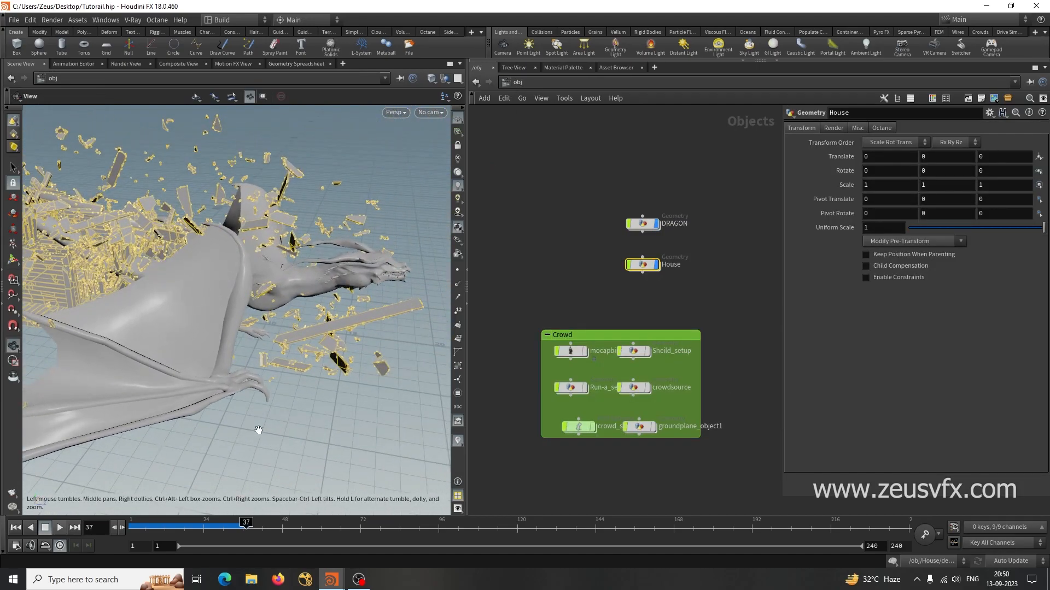
click(555, 492)
alt+right_drag(339, 464, 267, 422)
alt+drag(268, 422, 241, 350)
alt+right_drag(242, 349, 295, 360)
alt+drag(295, 359, 245, 363)
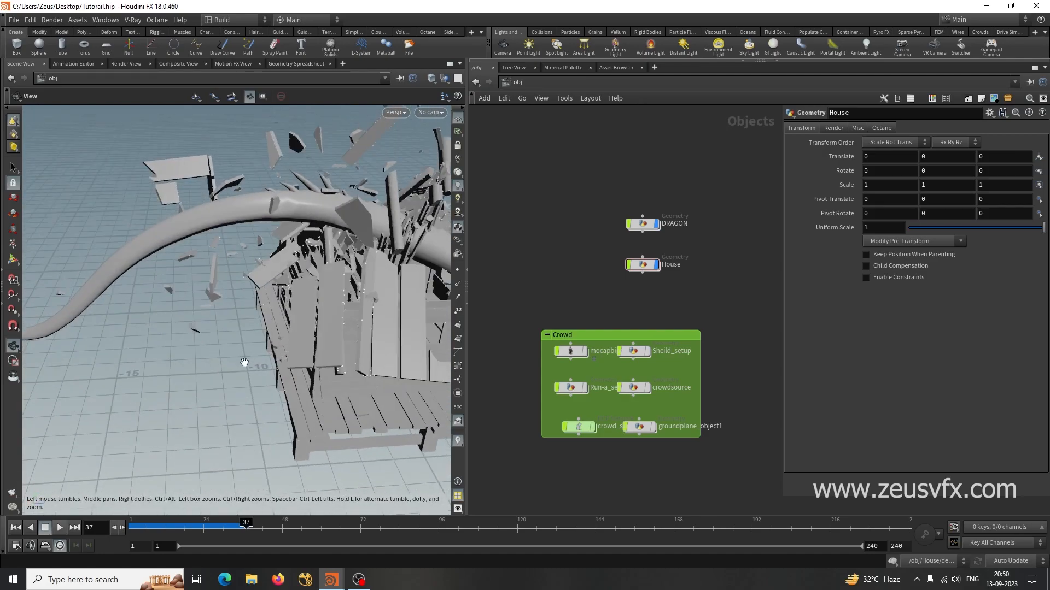
alt+right_drag(341, 372, 323, 370)
mouse_move(323, 370)
alt+mouse_down()
mouse_move(257, 379)
mouse_move(323, 382)
alt+mouse_up()
alt+middle_drag(323, 382, 161, 328)
alt+drag(161, 328, 279, 378)
Scrub past the impact, replay the destruction with its debris from the first frame, and scrub back to frame 13
drag(239, 527, 297, 531)
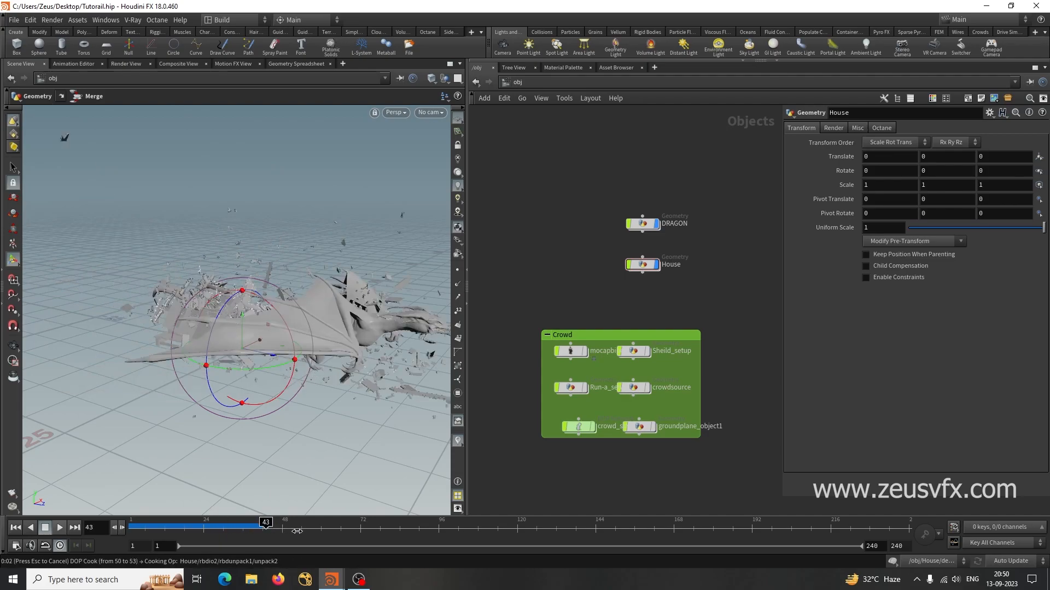
mouse_move(272, 525)
mouse_down()
mouse_move(234, 527)
mouse_move(255, 528)
mouse_up()
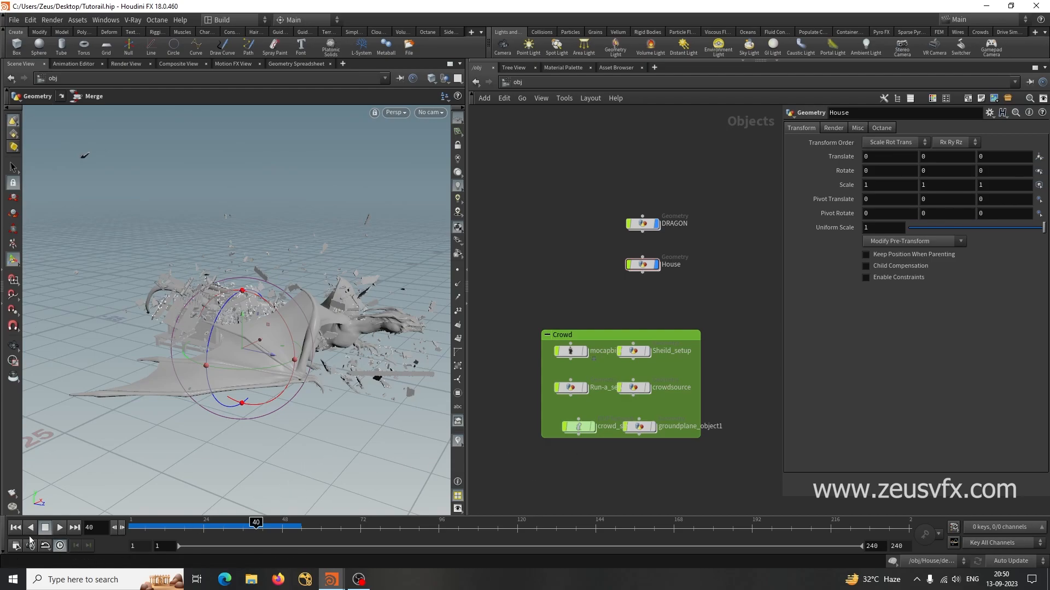
click(15, 527)
click(60, 528)
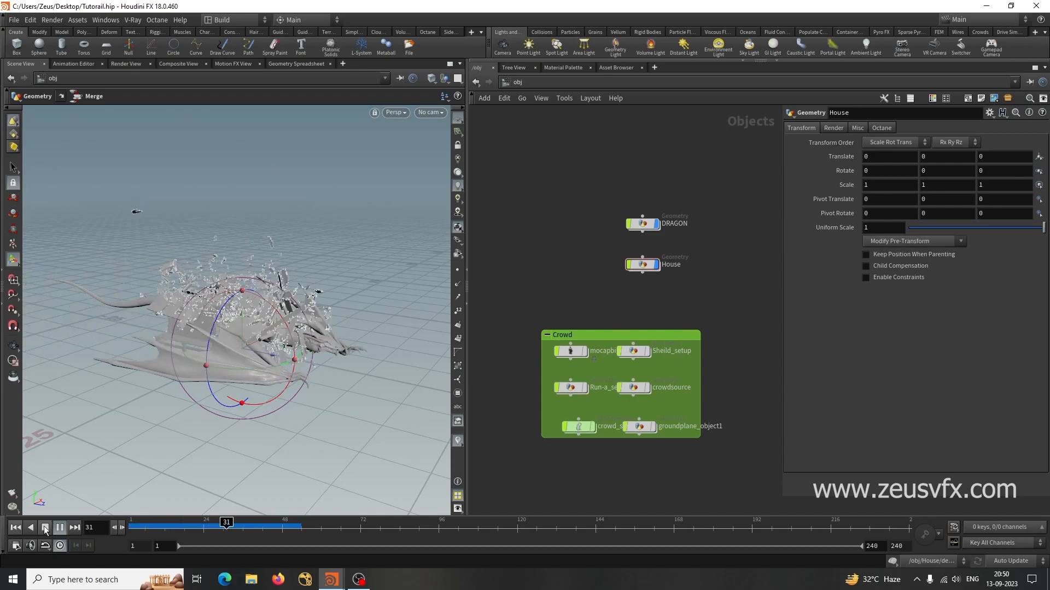
click(45, 527)
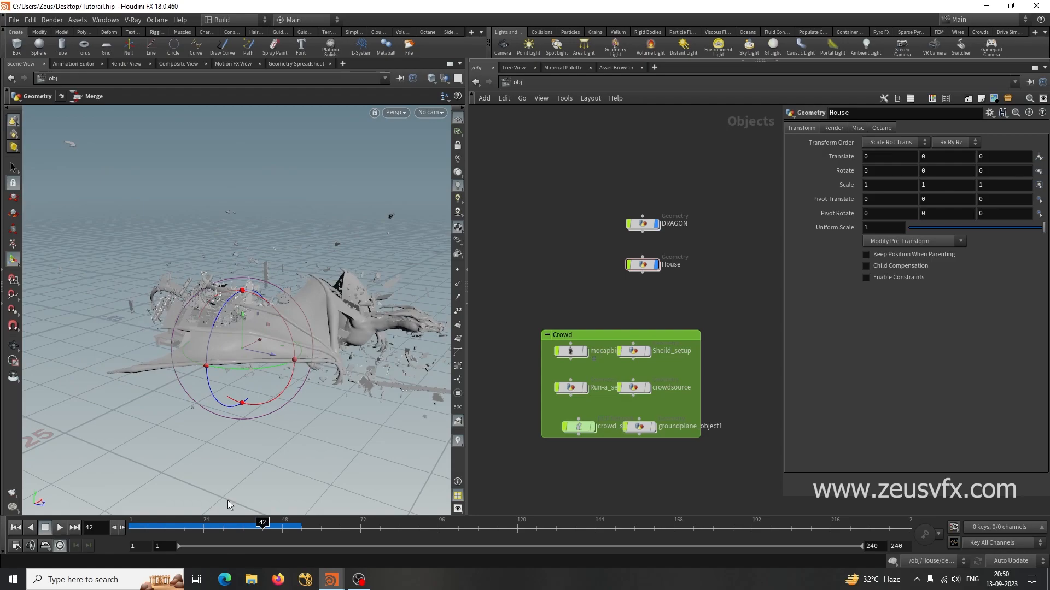
drag(264, 522, 168, 524)
mouse_move(251, 459)
alt+mouse_down()
mouse_move(228, 478)
mouse_move(295, 452)
mouse_move(279, 434)
mouse_move(237, 461)
mouse_move(240, 446)
alt+mouse_up()
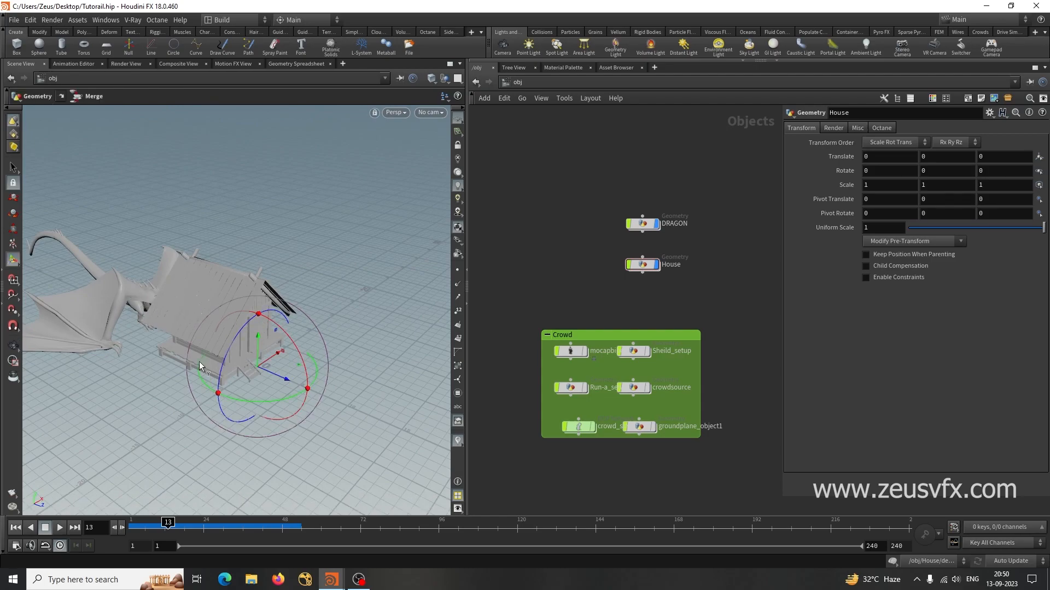
Reopen the House network and review the node chain from the fracturing setup down to debrissource1 and merge3
double_click(639, 266)
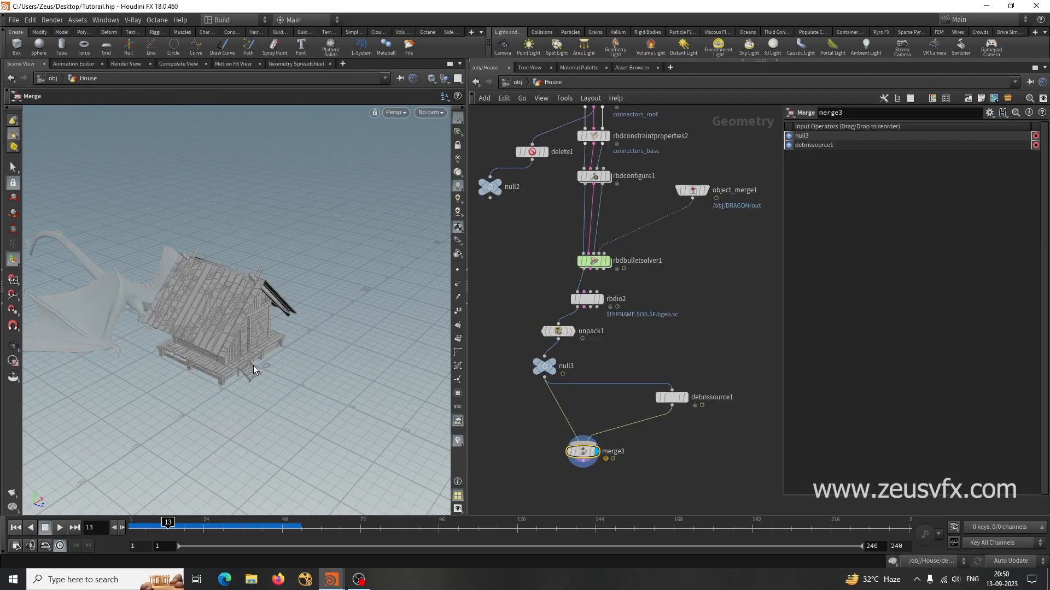
scroll(610, 377, down, 4)
middle_drag(694, 211, 650, 370)
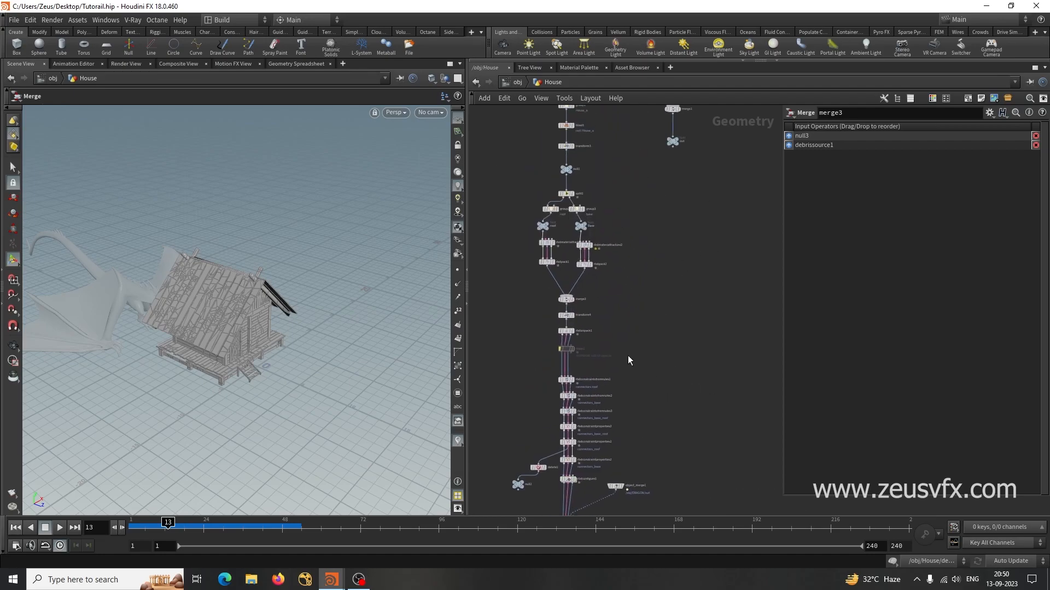
middle_drag(654, 274, 663, 416)
middle_drag(653, 442, 648, 257)
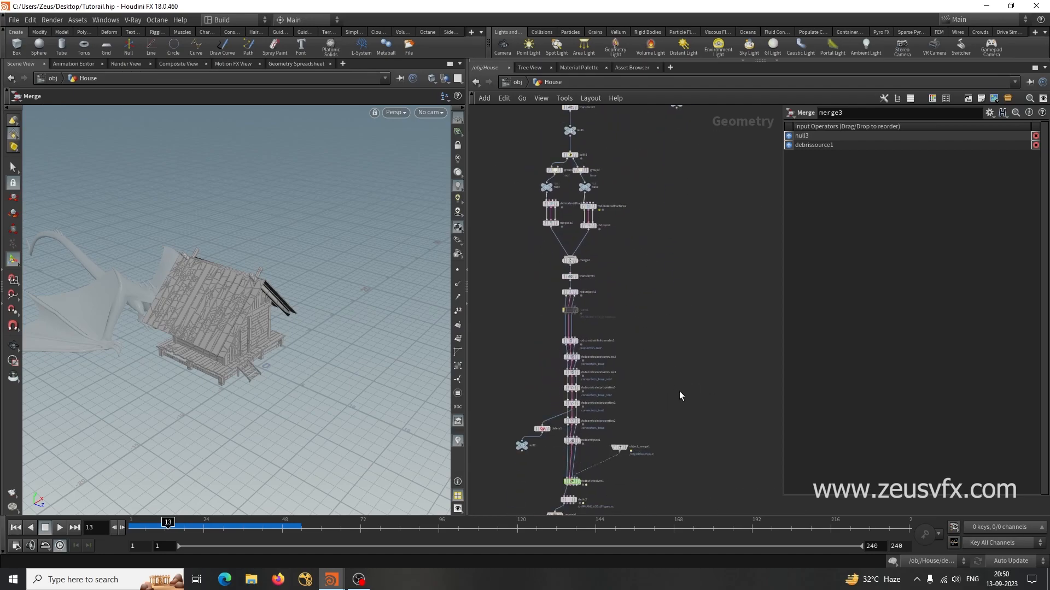
middle_drag(680, 404, 667, 224)
middle_drag(633, 406, 649, 421)
scroll(645, 320, up, 4)
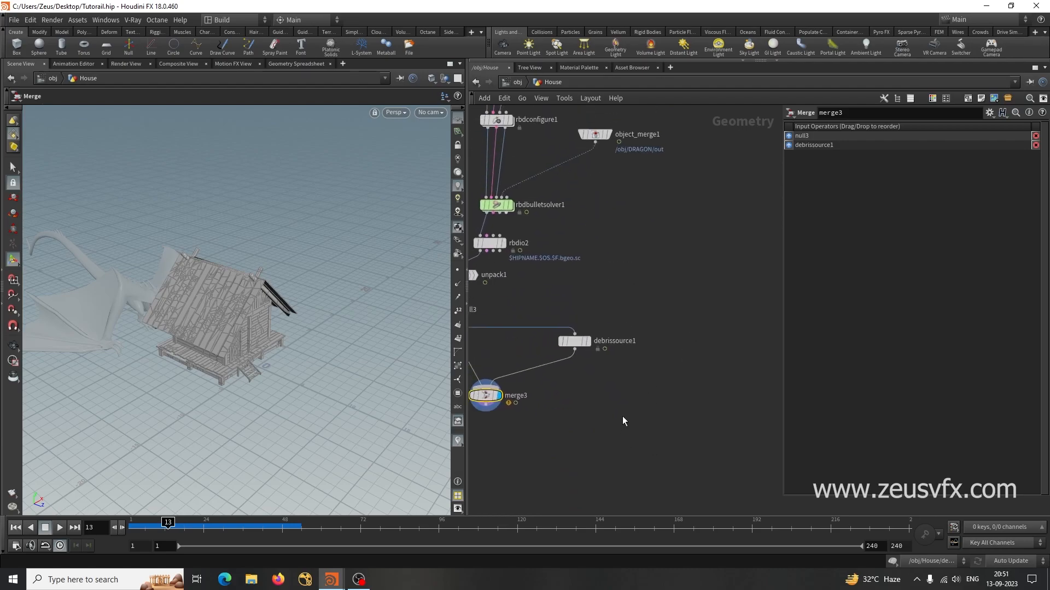